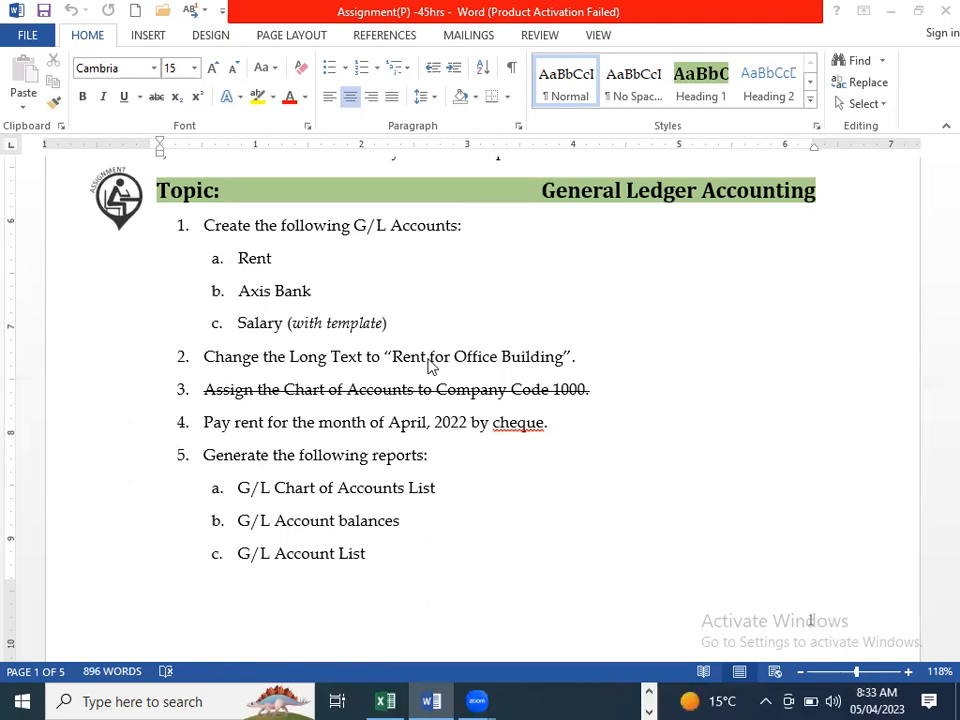
Switch to the SAP Easy Access window and collapse the Accounting folder in the SAP Menu.
key(alt+Tab)
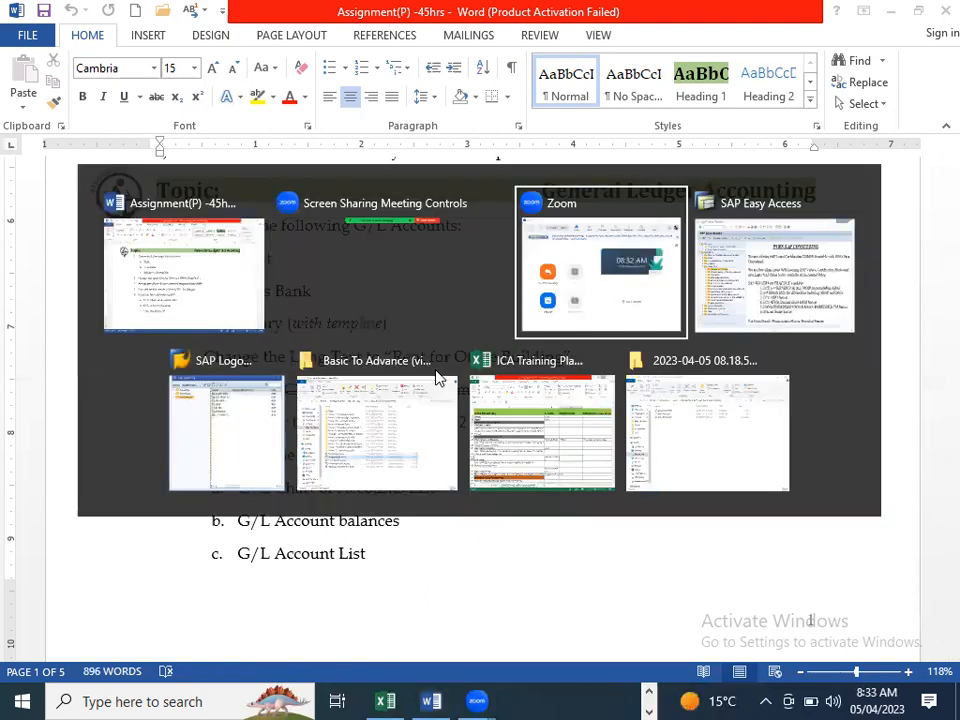
key(alt+Tab)
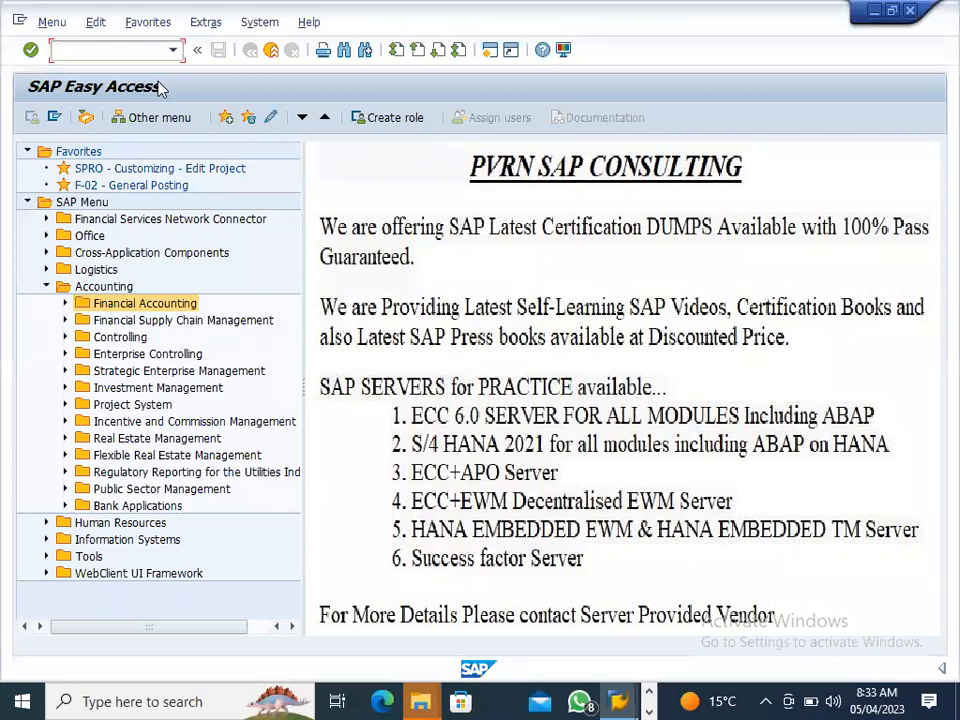
click(46, 286)
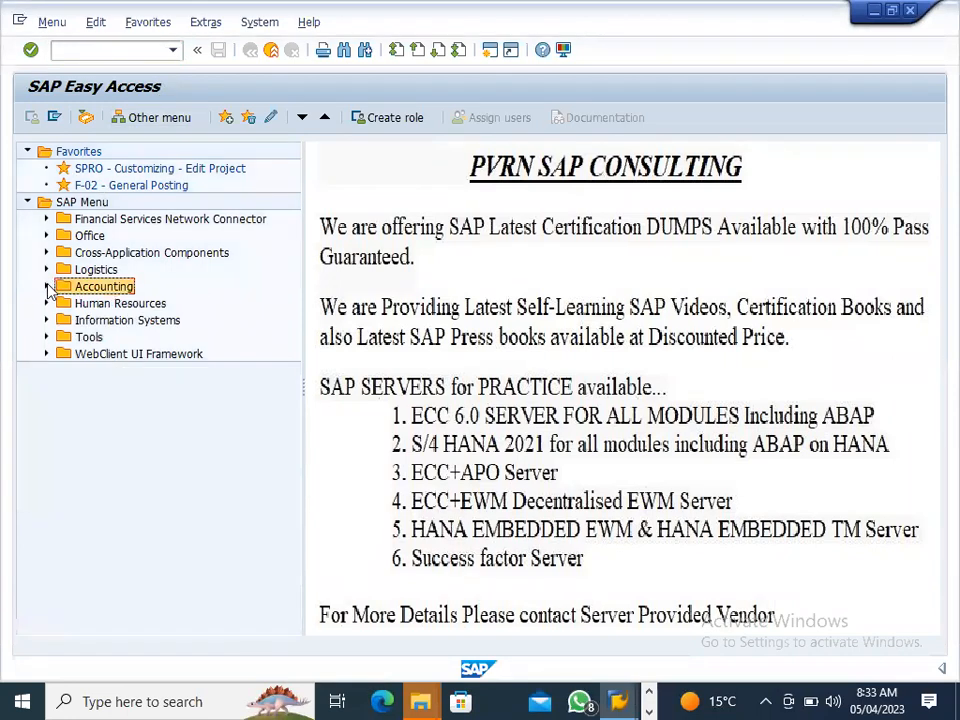
Run transaction FS00 to view the central G/L account editor, and return to the SAP Easy Access menu.
click(84, 50)
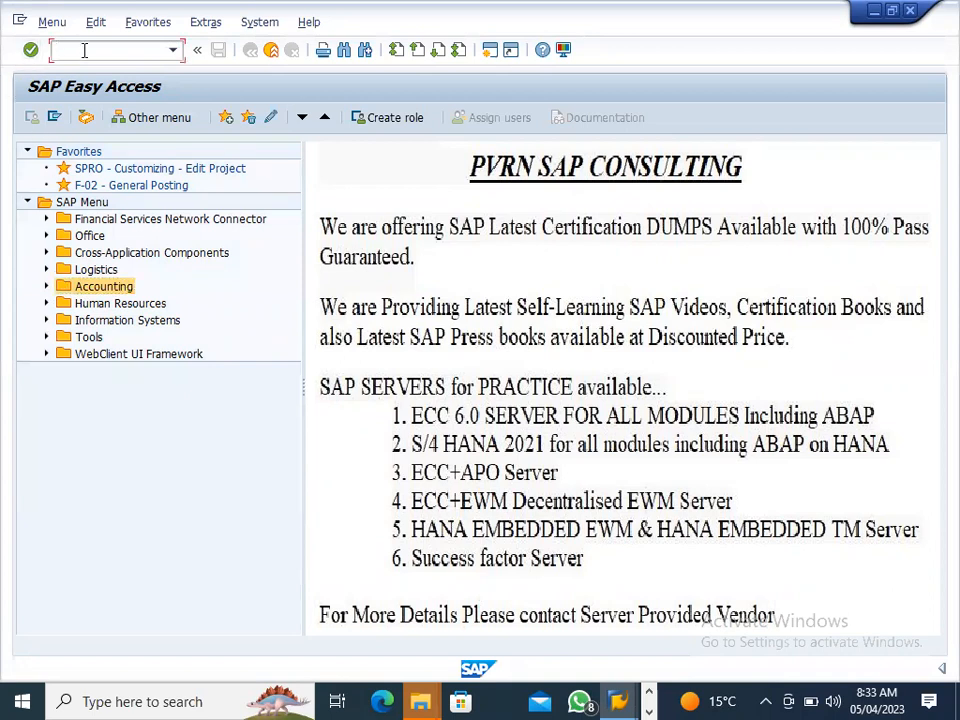
text(fs00)
key(Return)
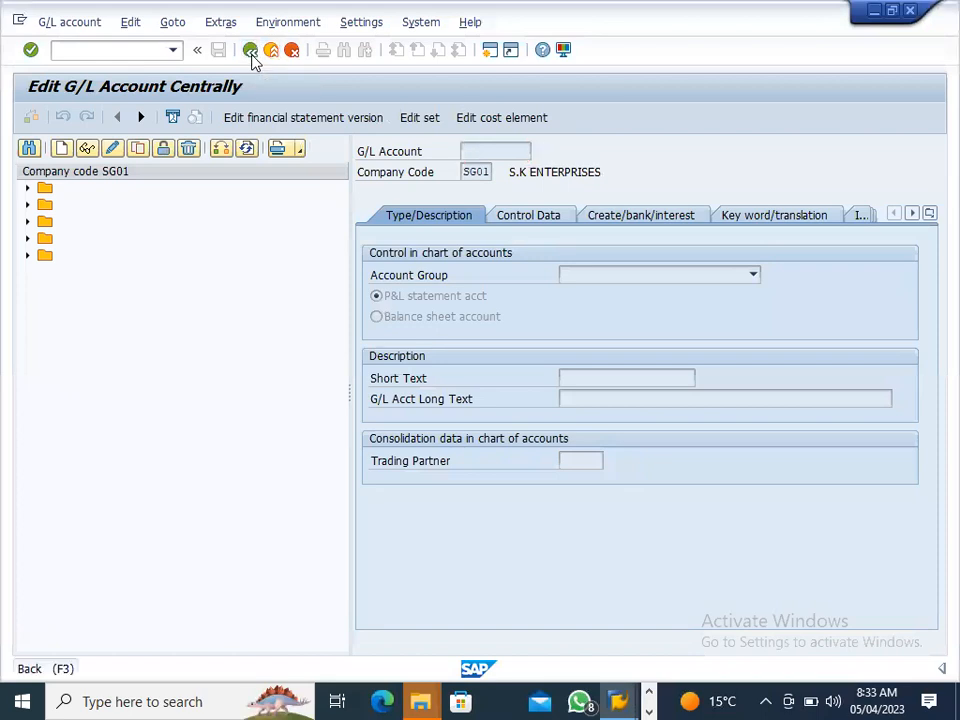
click(251, 52)
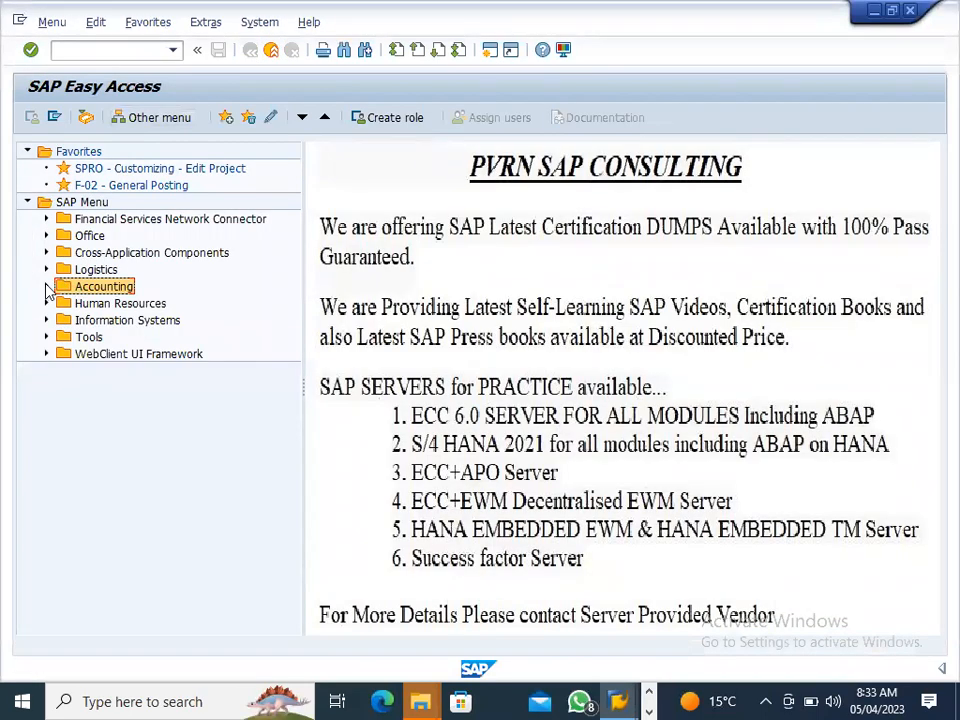
Expand the SAP Menu through Accounting, Financial Accounting, General Ledger, Master Records and G/L Accounts to Individual Processing.
click(46, 287)
click(65, 304)
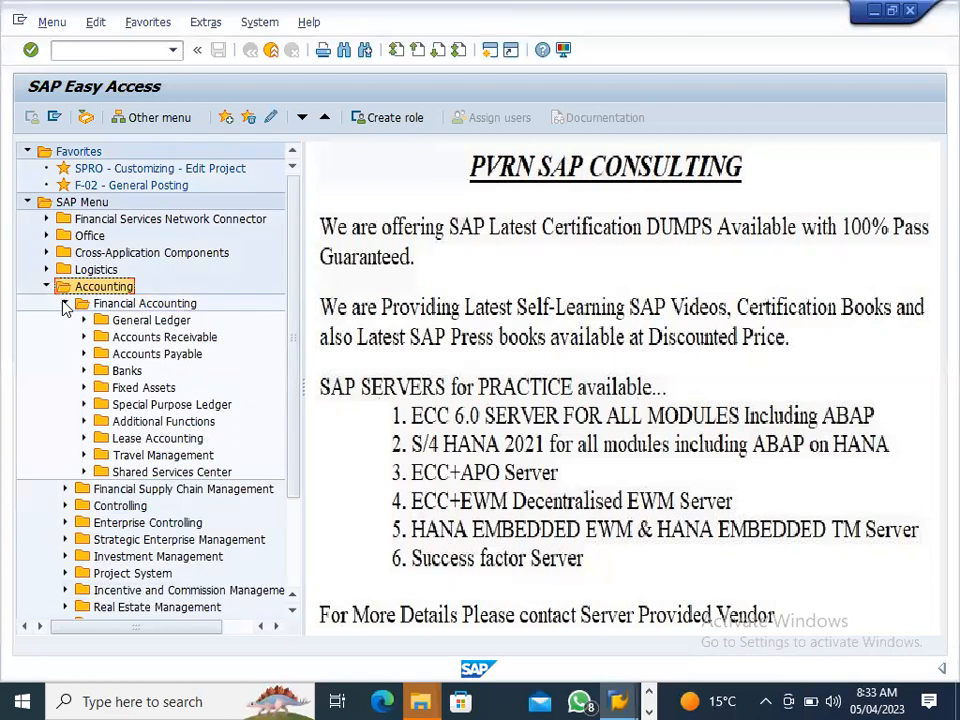
click(83, 320)
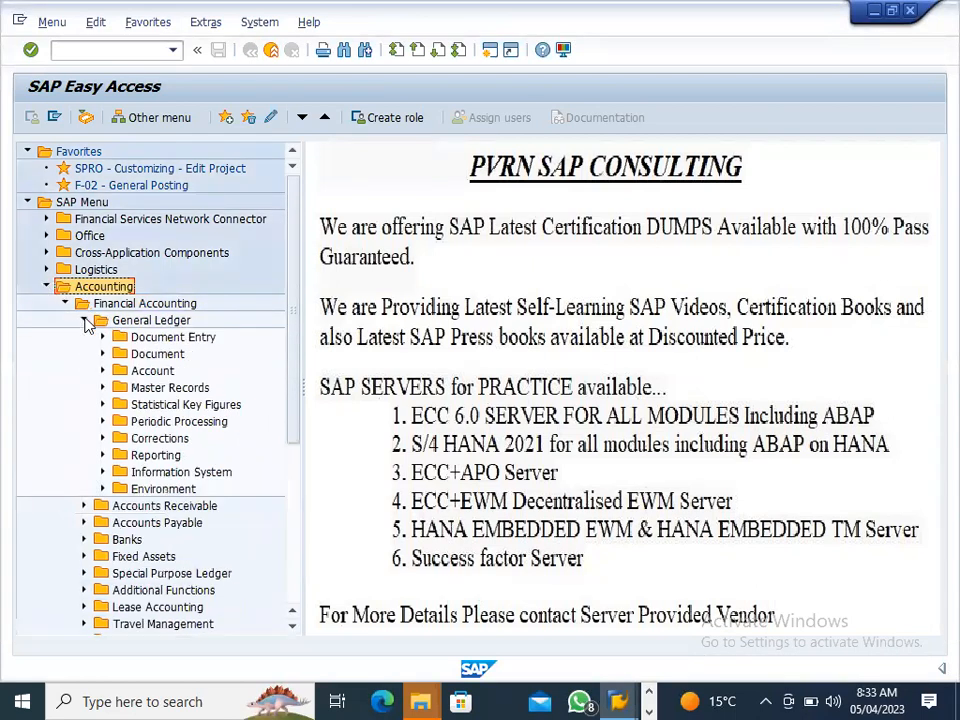
click(102, 371)
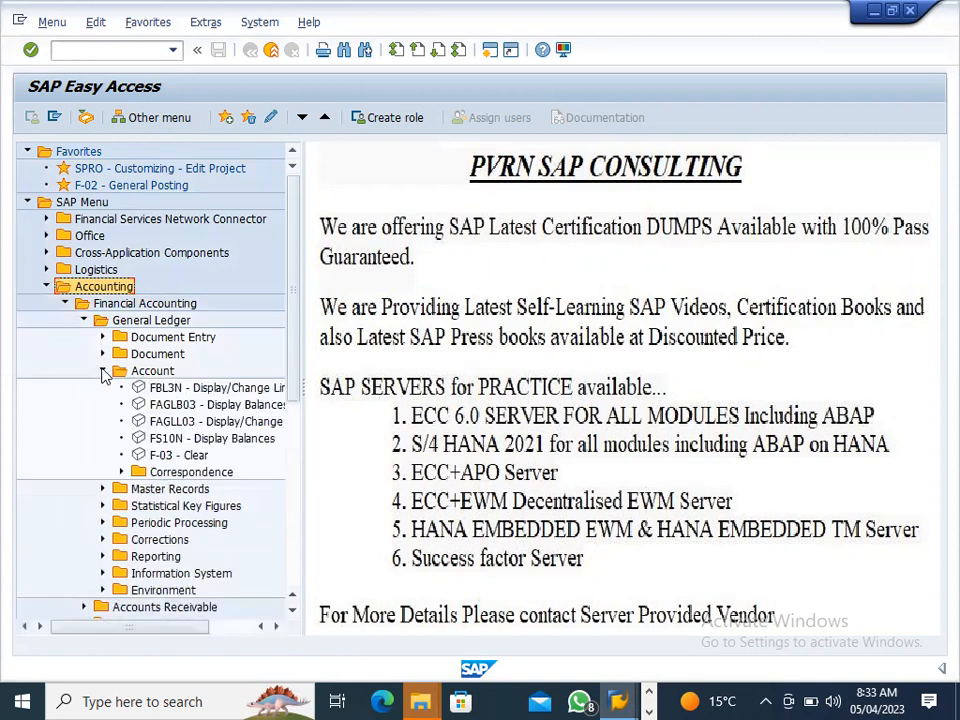
click(103, 371)
click(101, 387)
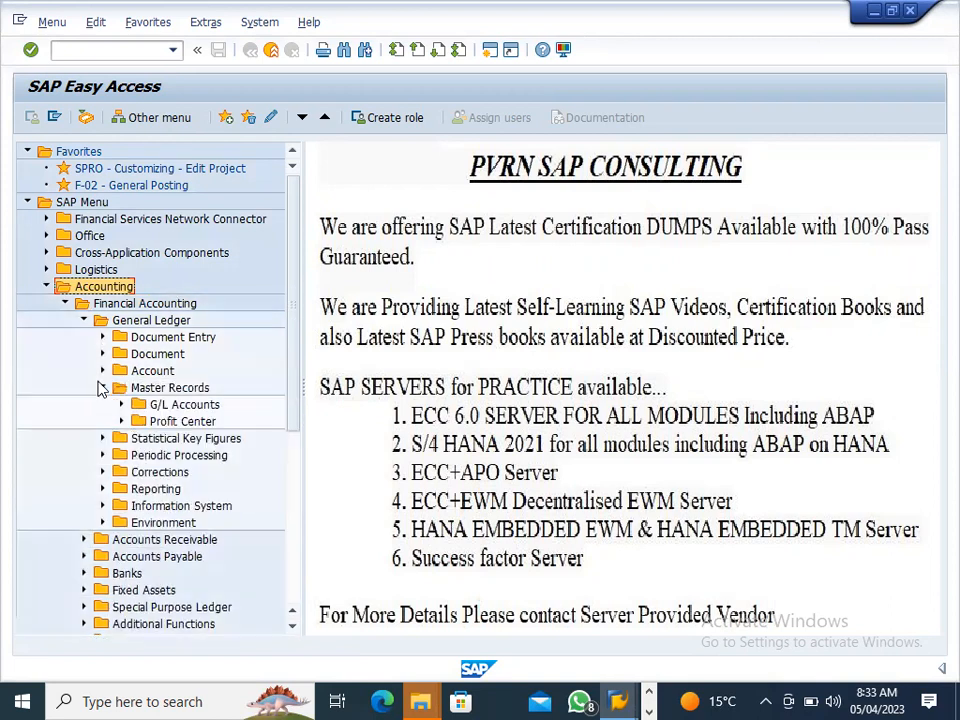
click(121, 405)
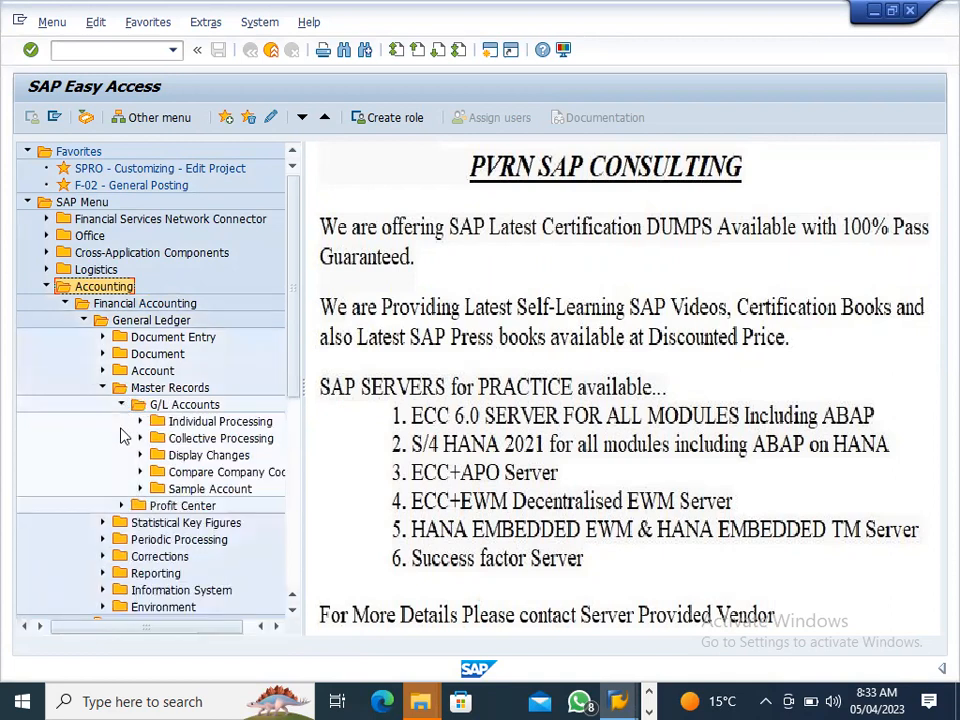
click(140, 421)
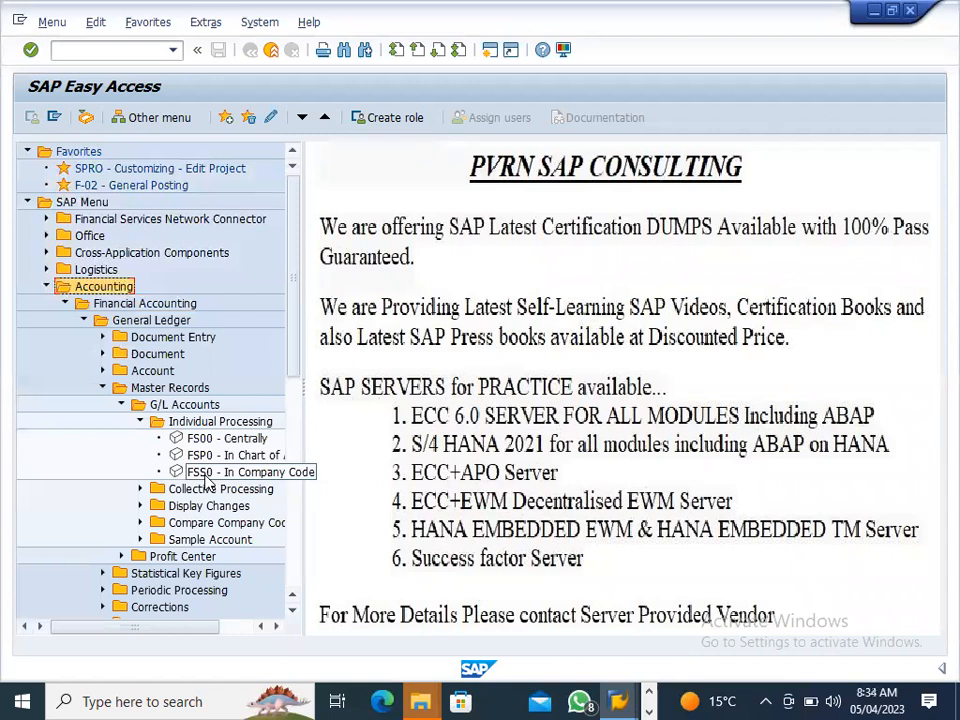
Examine the FSS0 company code and FSP0 chart of accounts transactions, returning to the SAP Menu after each.
double_click(206, 476)
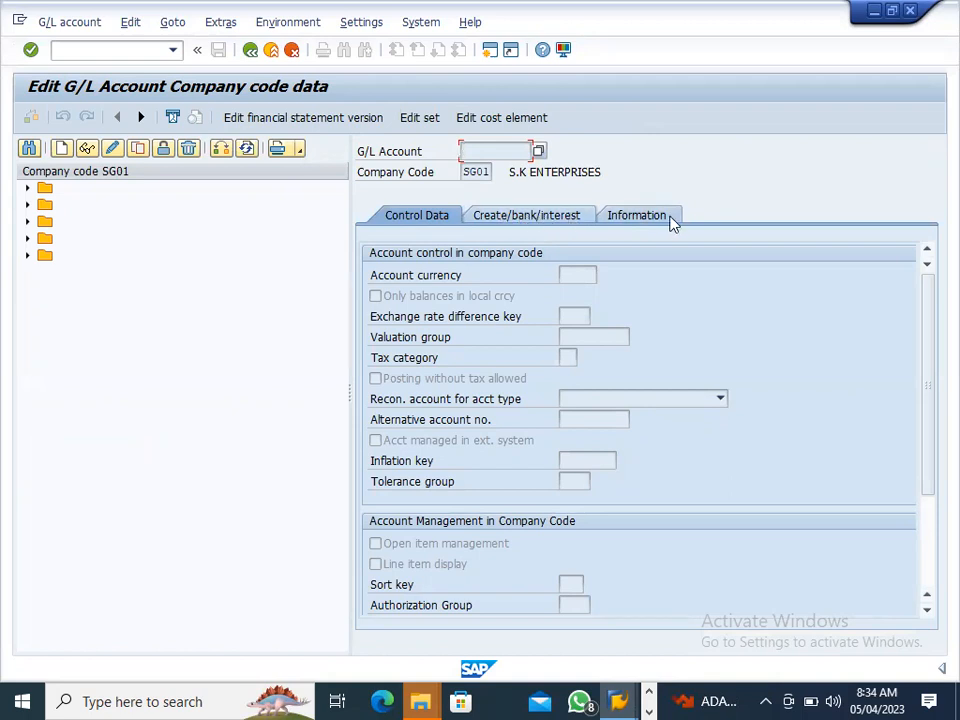
click(251, 50)
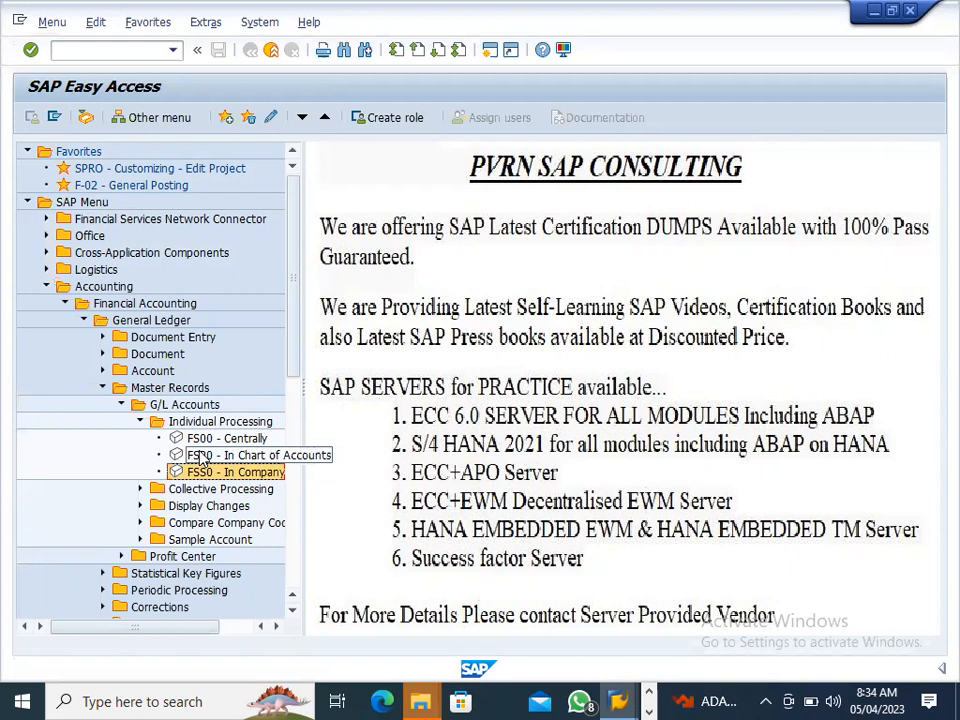
double_click(203, 458)
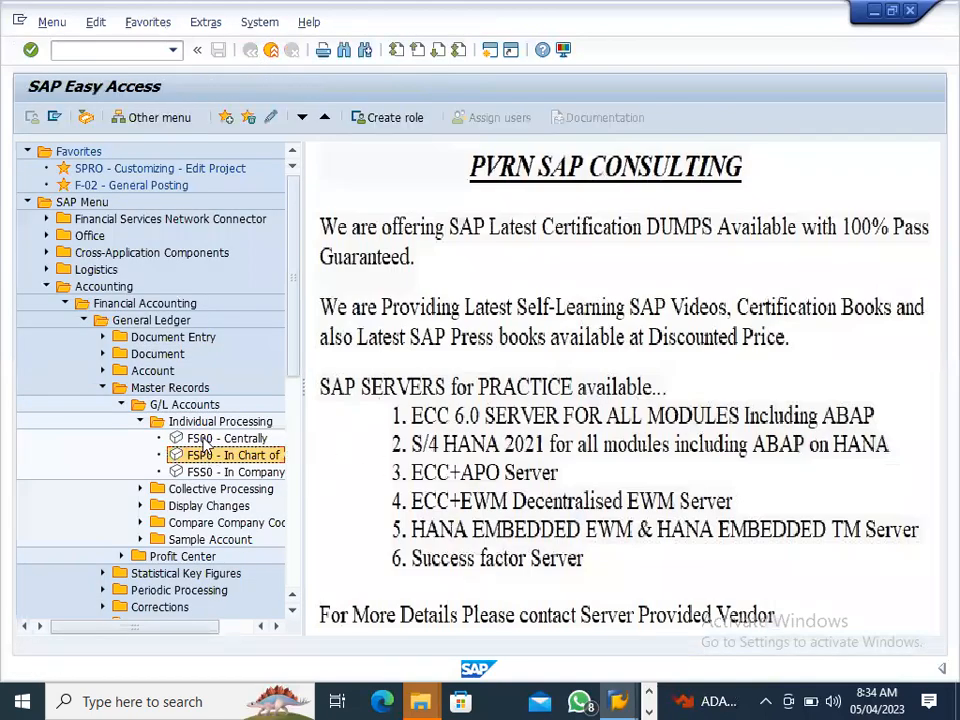
Open FS00 - Centrally from Individual Processing and expand all five account folders of company code SG01.
click(205, 440)
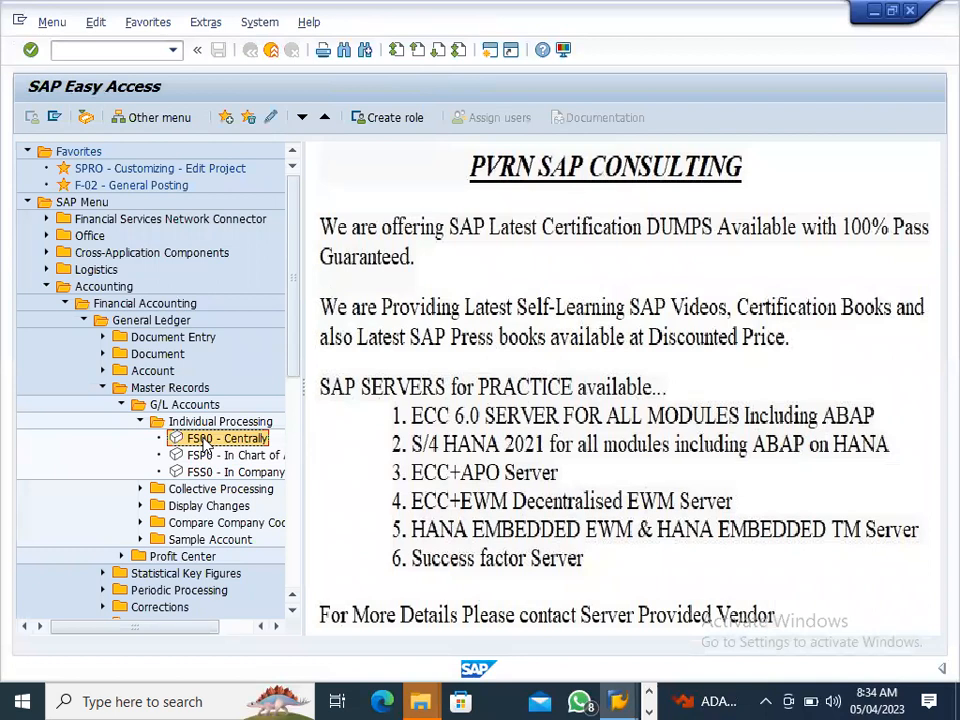
double_click(205, 440)
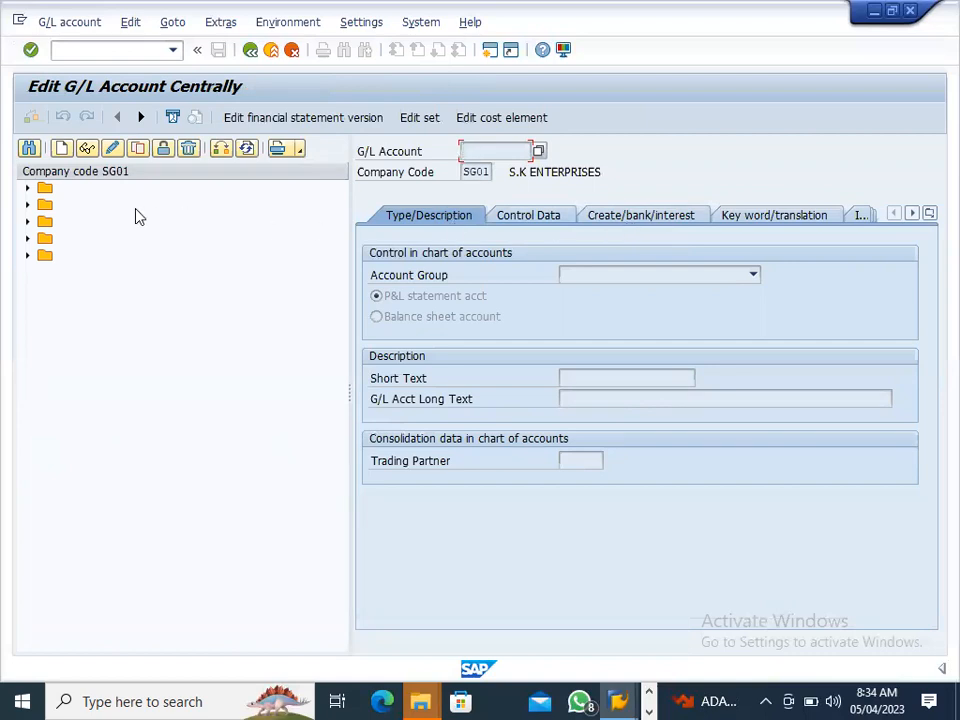
click(28, 189)
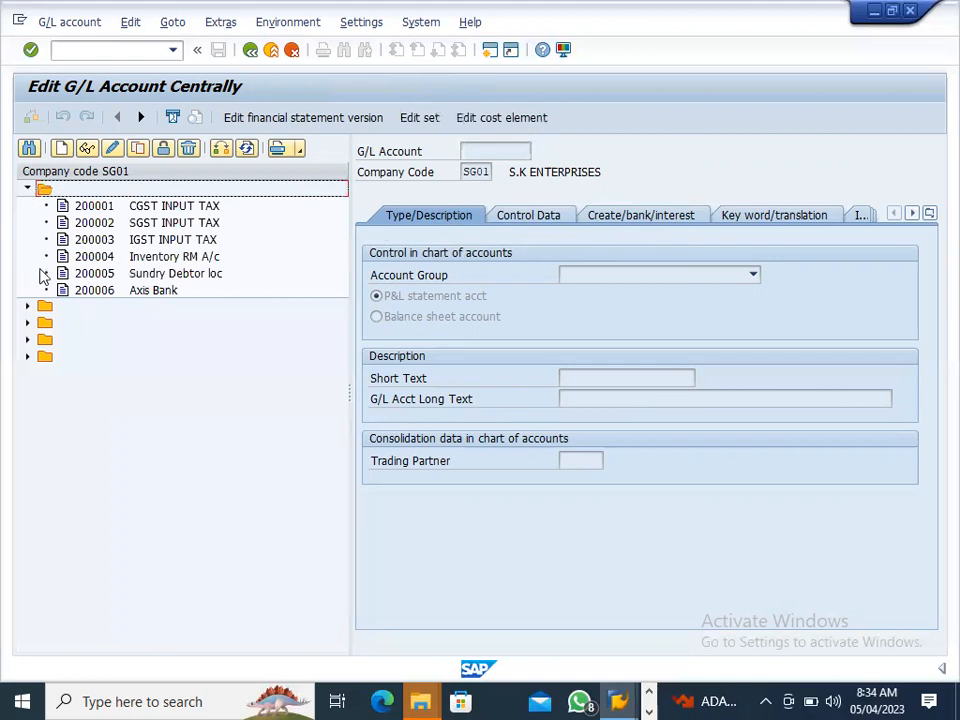
click(28, 307)
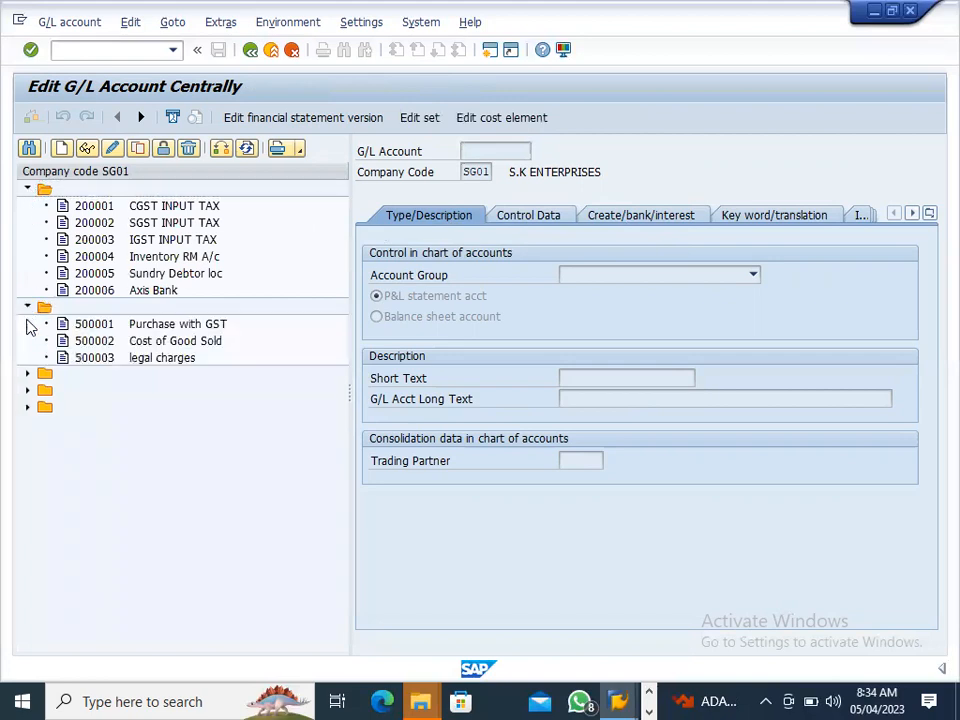
click(28, 374)
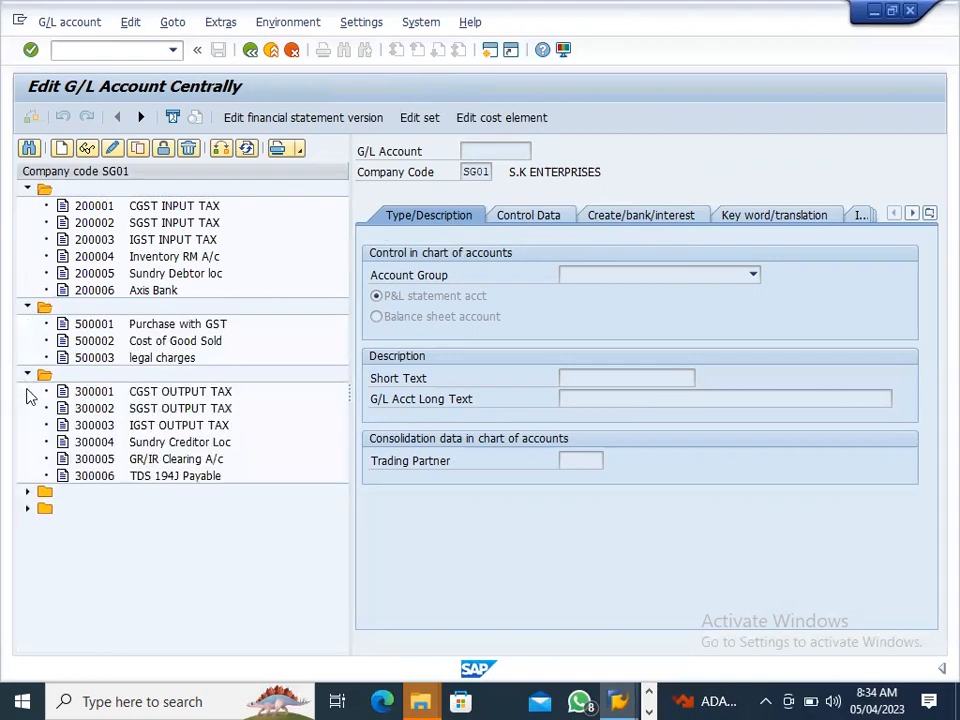
click(28, 492)
click(28, 526)
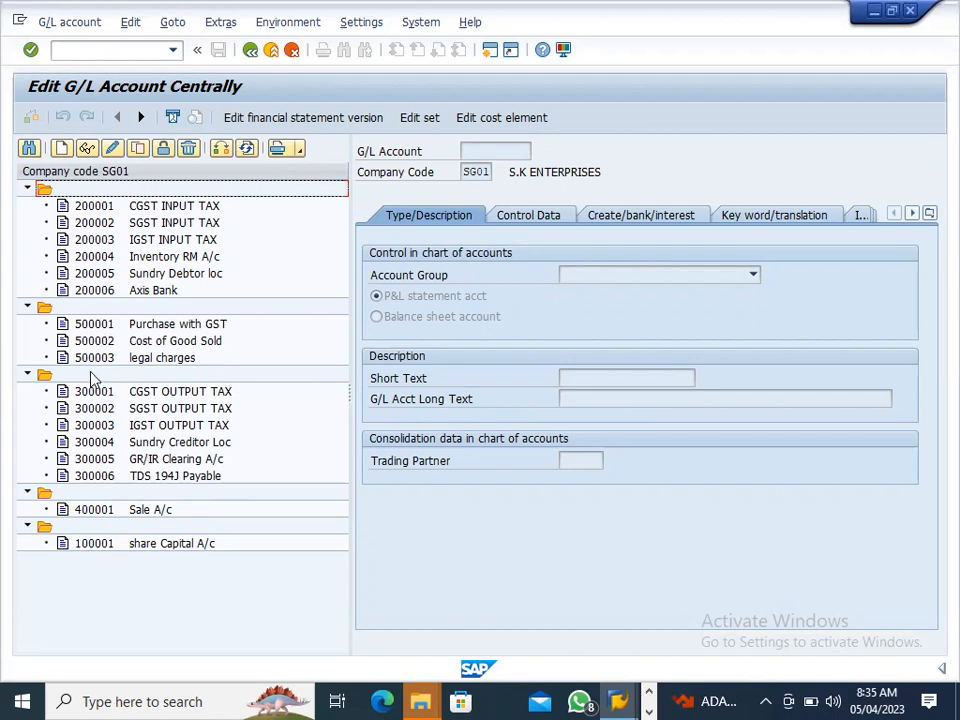
Try to create G/L account 500004 in company code SG01.
click(62, 150)
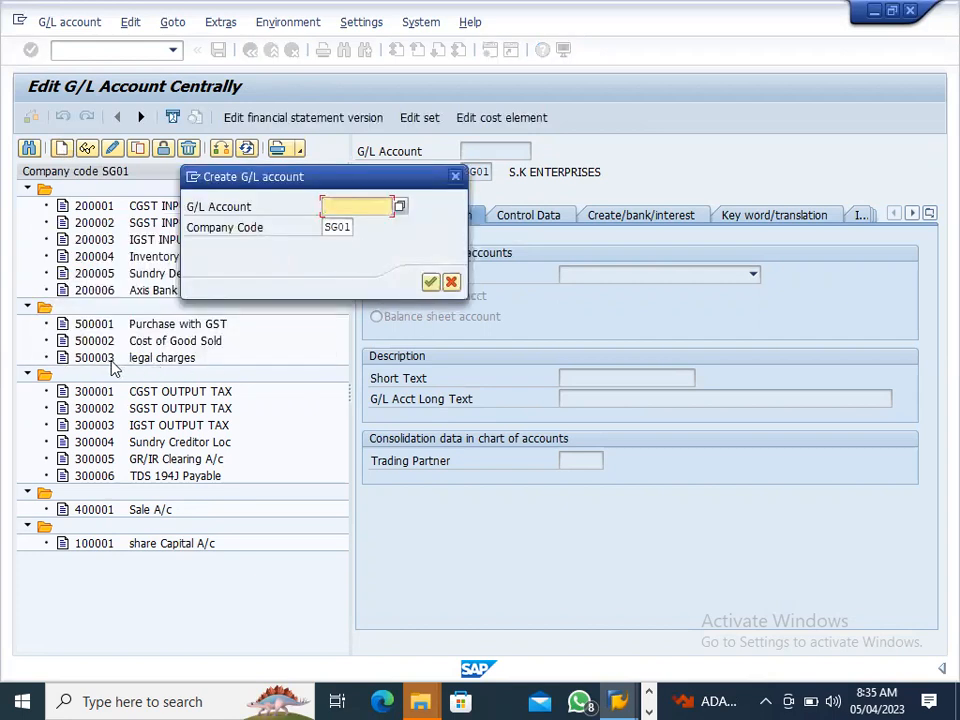
text(50000)
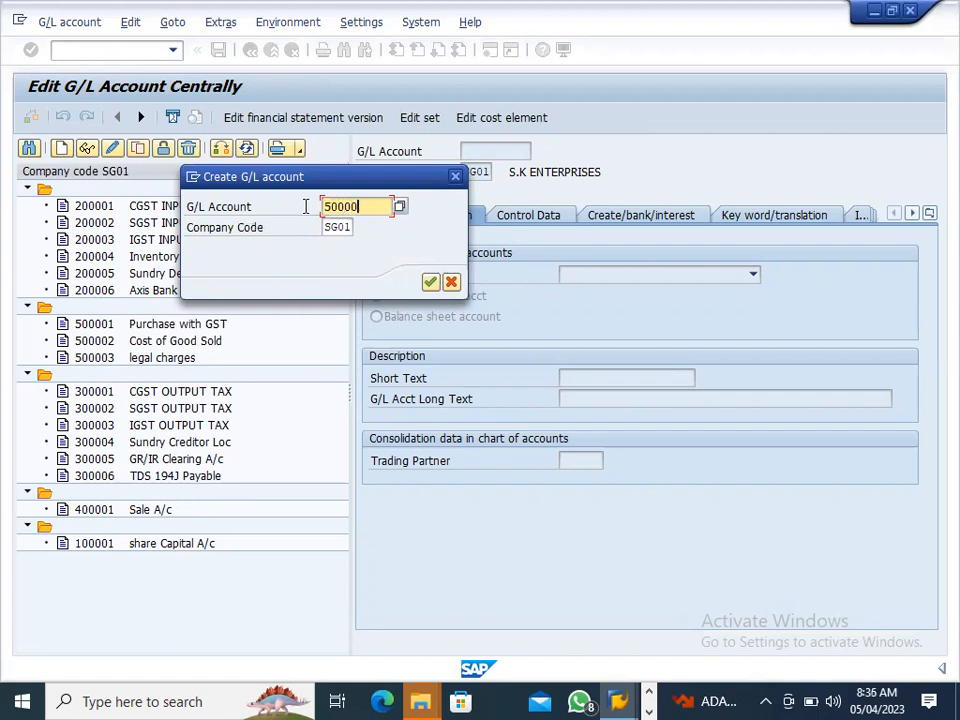
text(4)
key(Return)
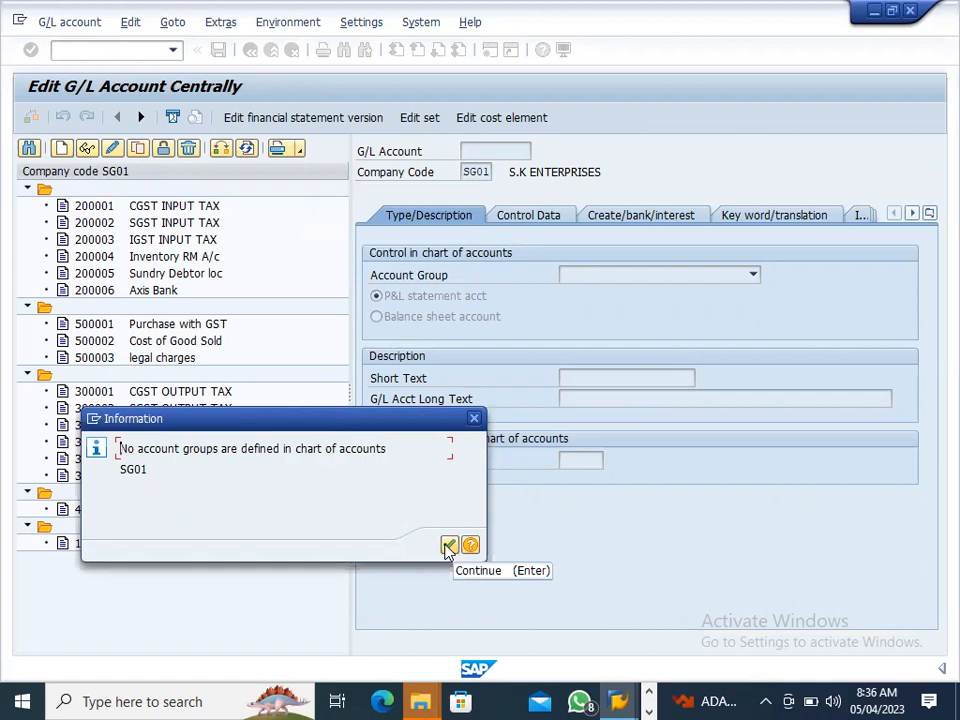
click(448, 546)
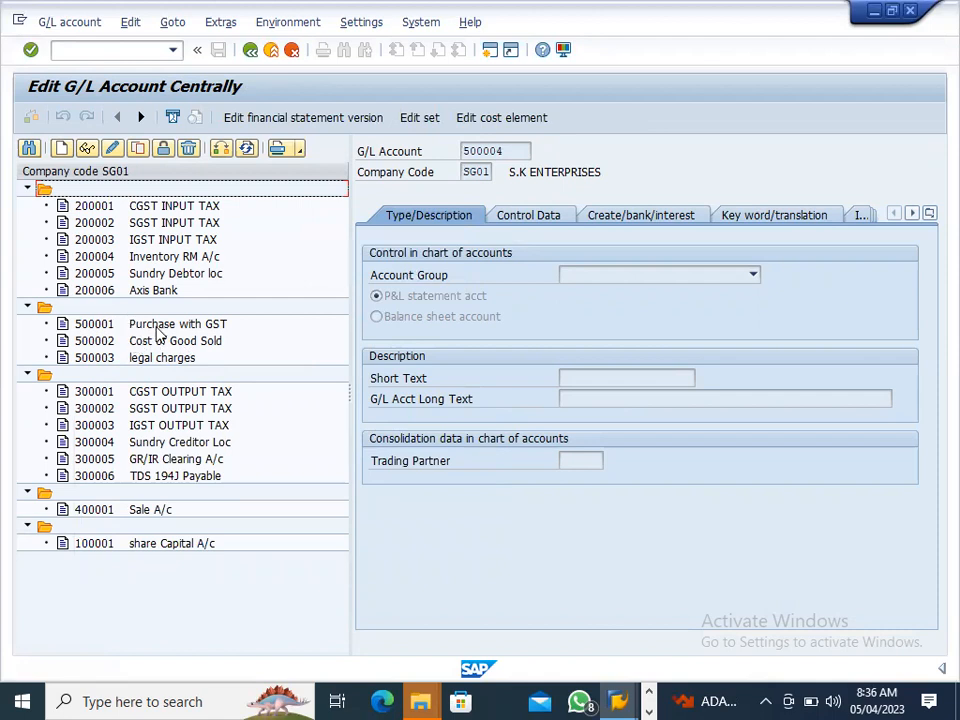
Repeat the attempt to create G/L account 500004 for company code SG01 and dismiss the information message.
click(60, 150)
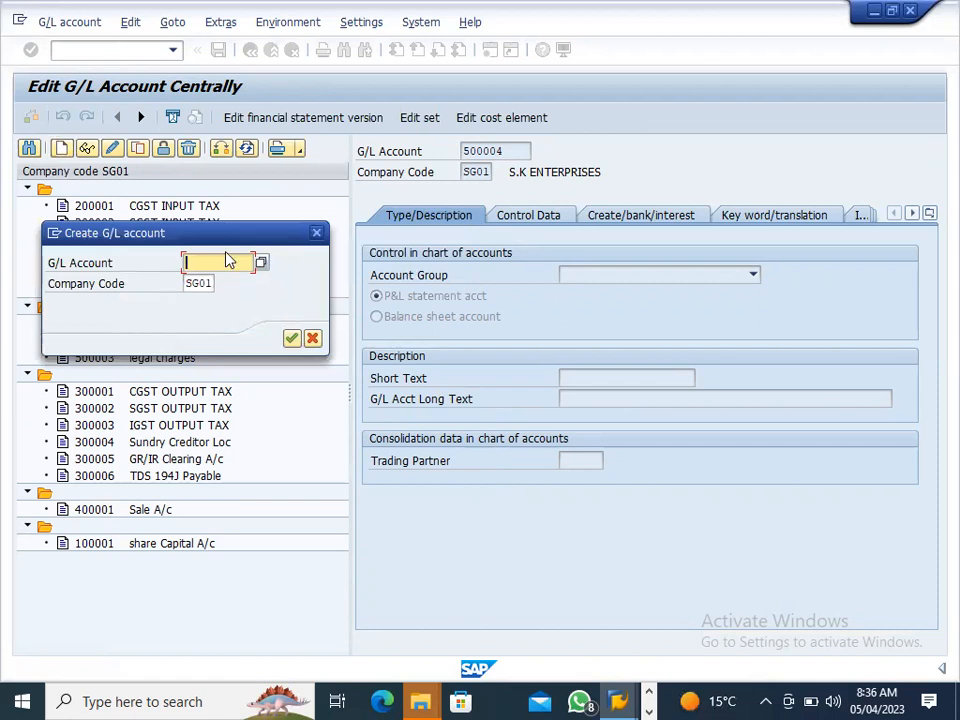
drag(237, 245, 368, 187)
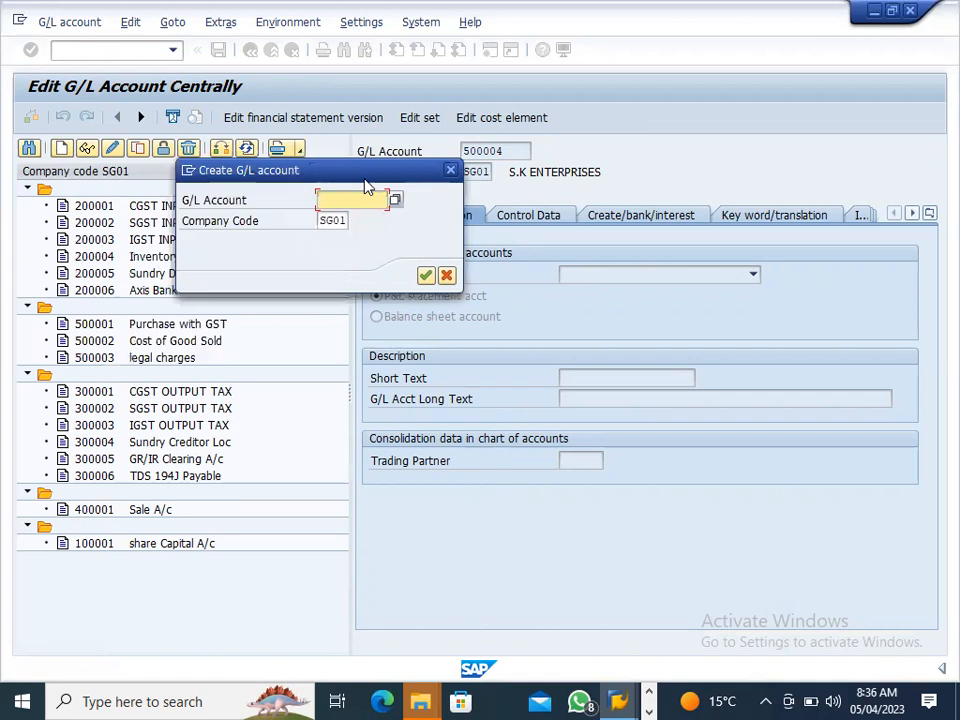
text(500004)
key(Return)
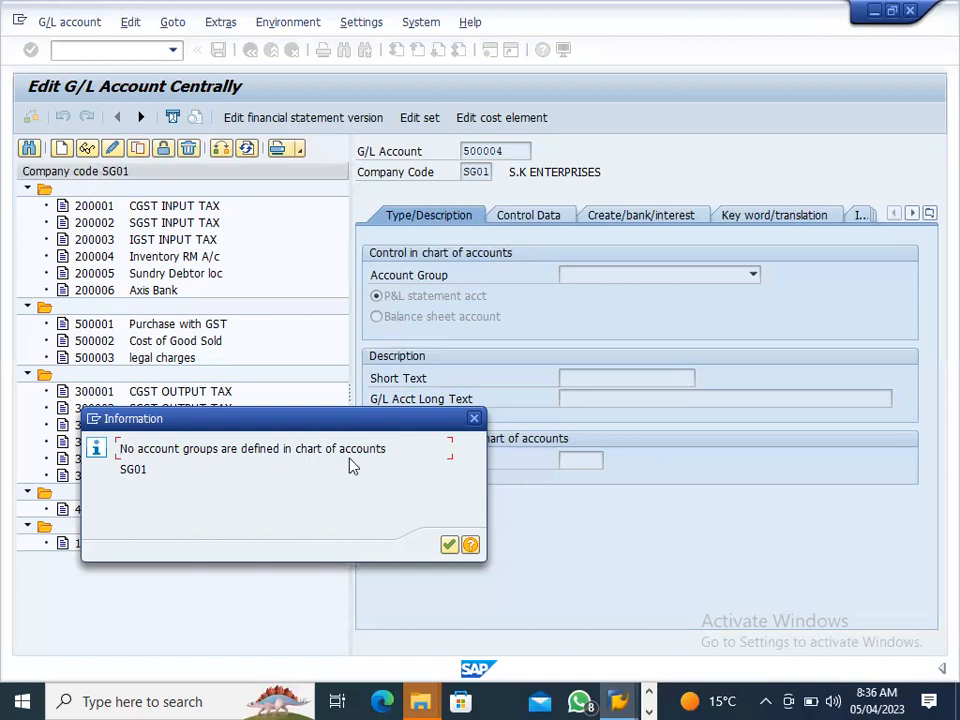
click(472, 419)
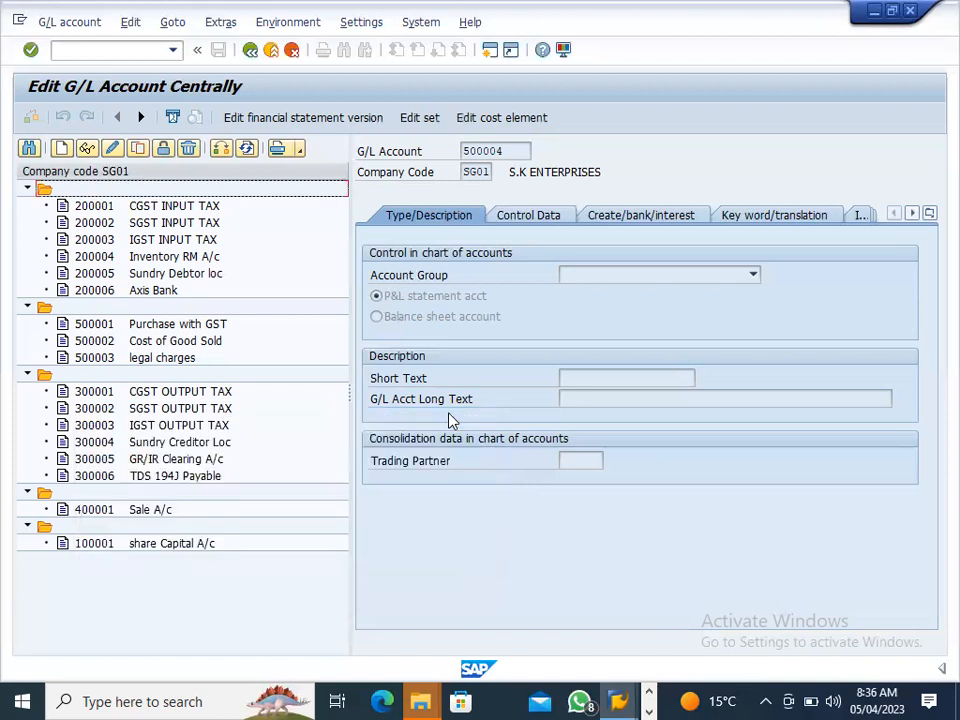
Leave the G/L account editor with transaction /nspro and display the SAP Customizing Implementation Guide.
click(104, 53)
text(/)
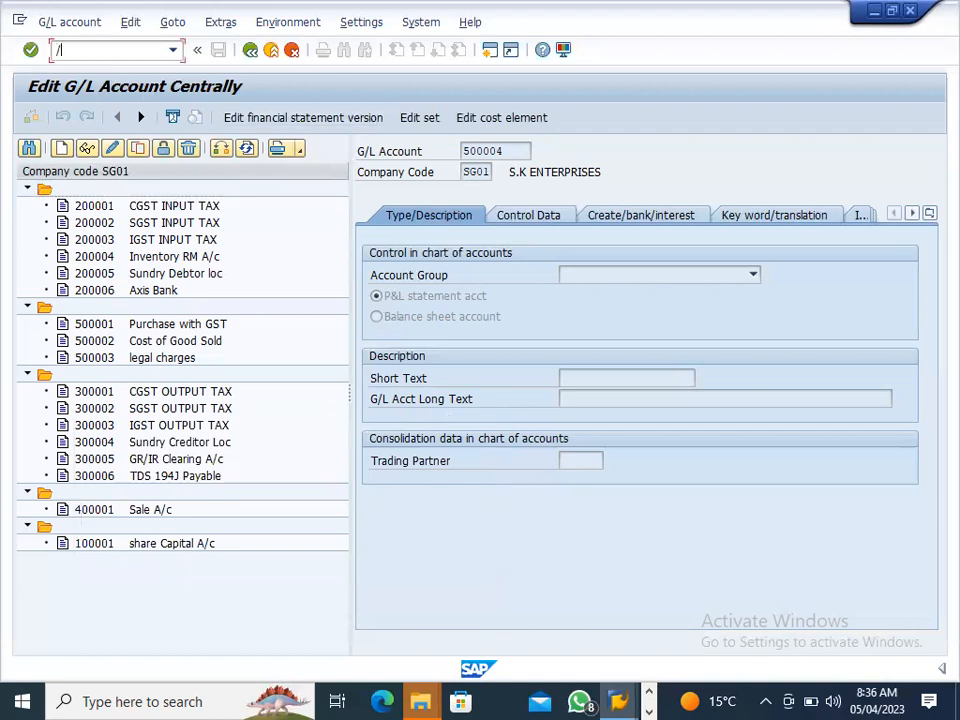
text(spro)
key(BackSpace)
key(BackSpace)
key(BackSpace)
key(BackSpace)
text(nspro)
key(Return)
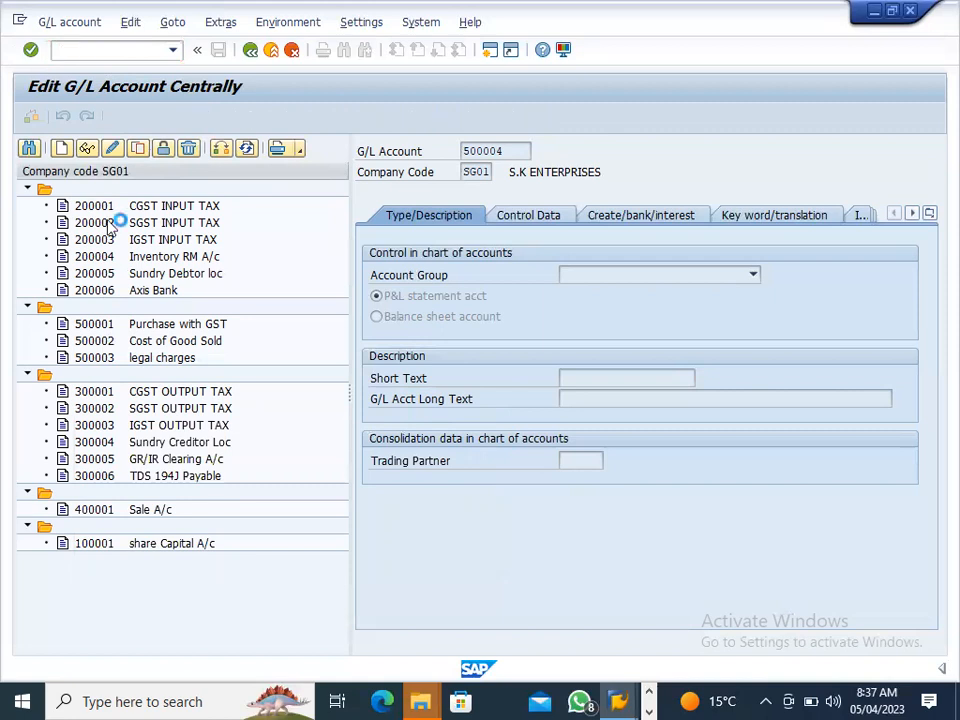
click(94, 124)
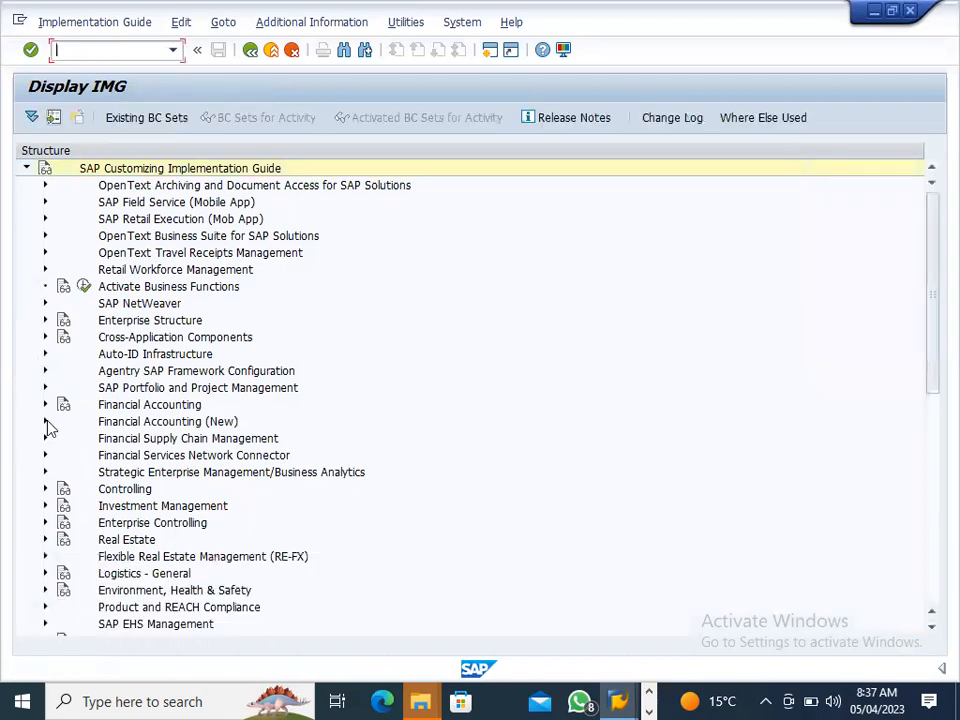
Expand Financial Accounting (New) > General Ledger Accounting (New) > Master Data > G/L Accounts > Preparations in the implementation guide.
click(45, 422)
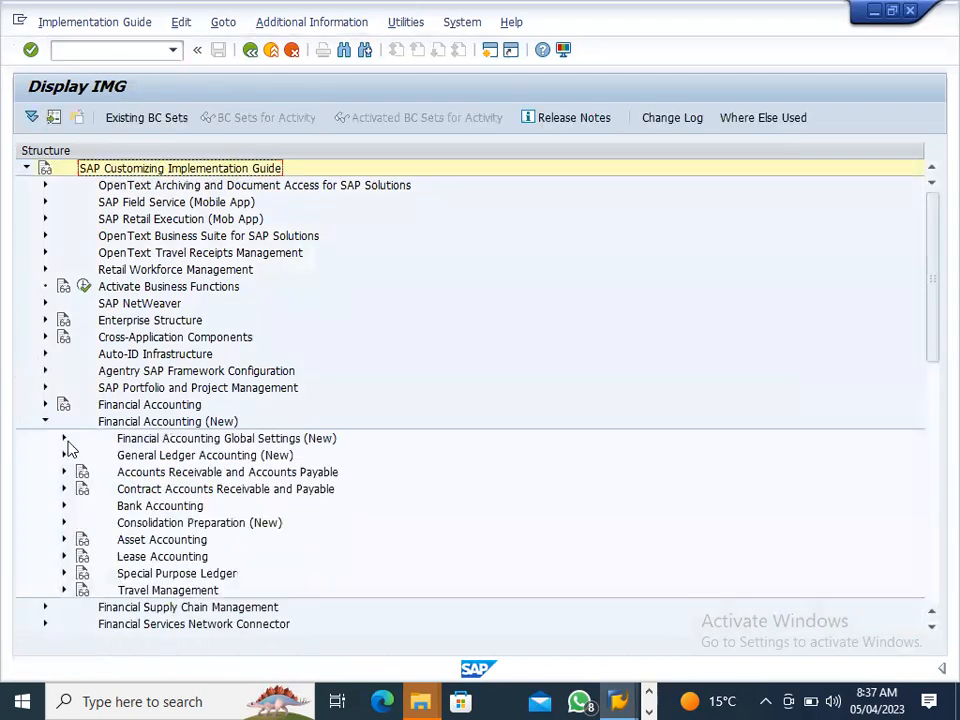
click(64, 439)
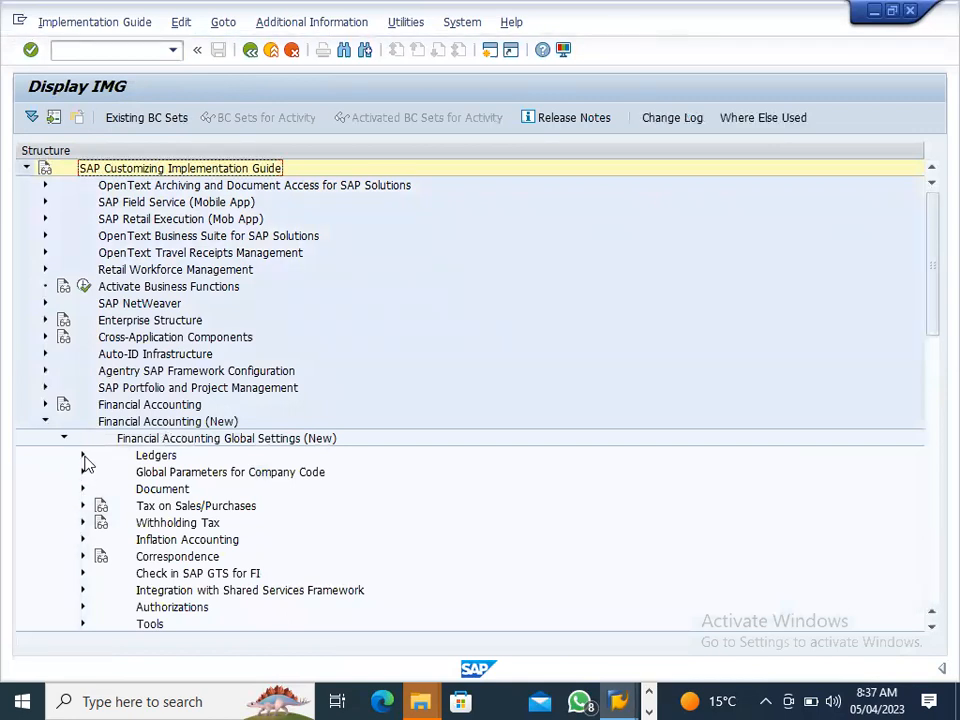
click(83, 456)
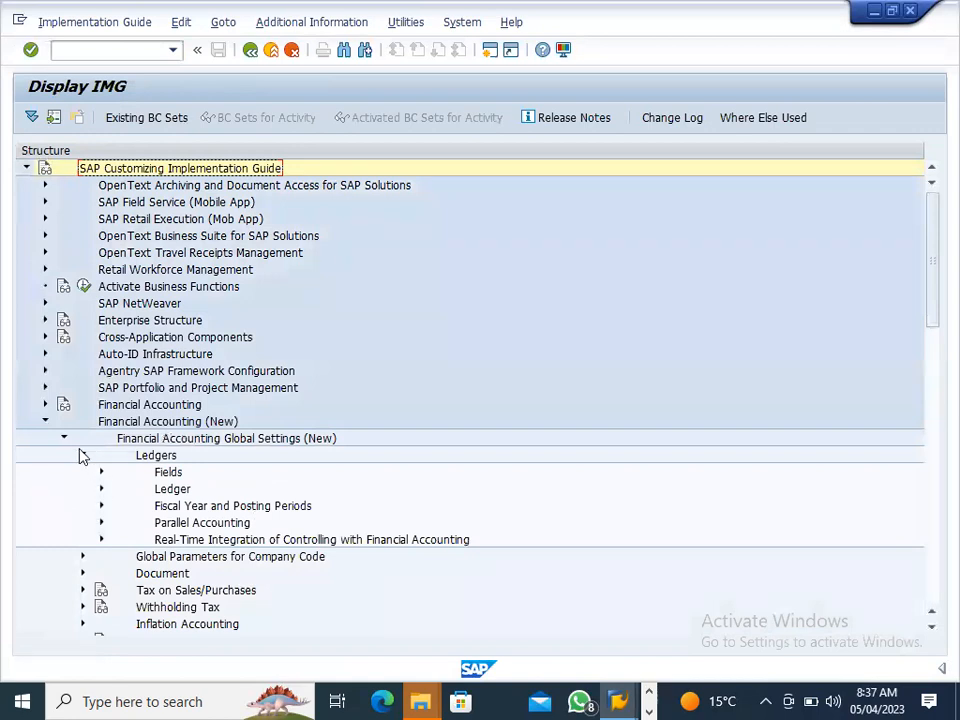
click(81, 456)
click(64, 438)
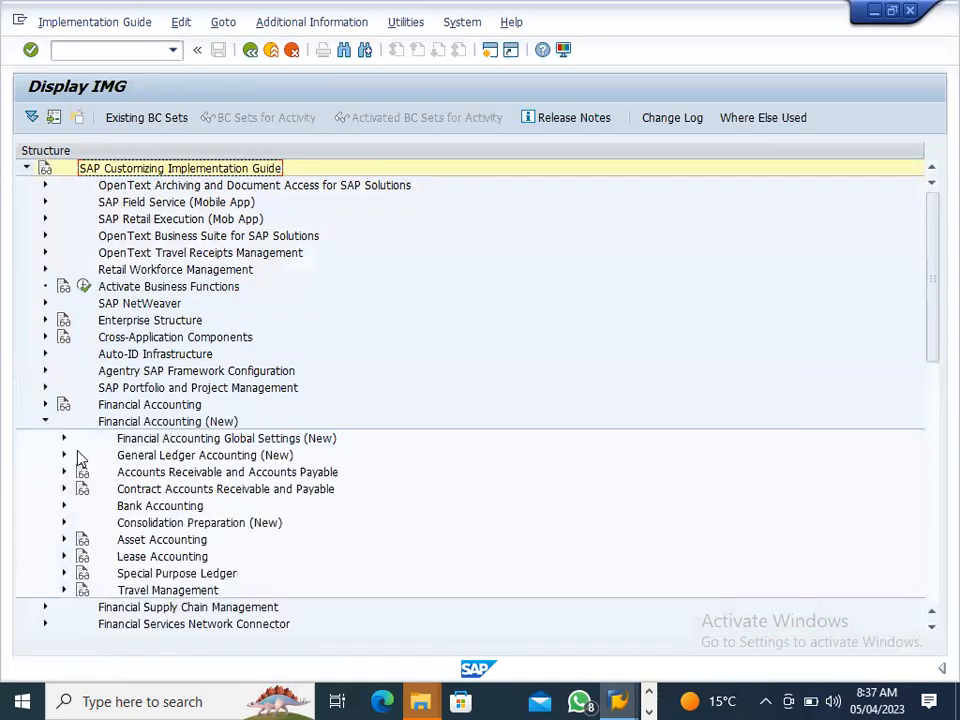
click(63, 456)
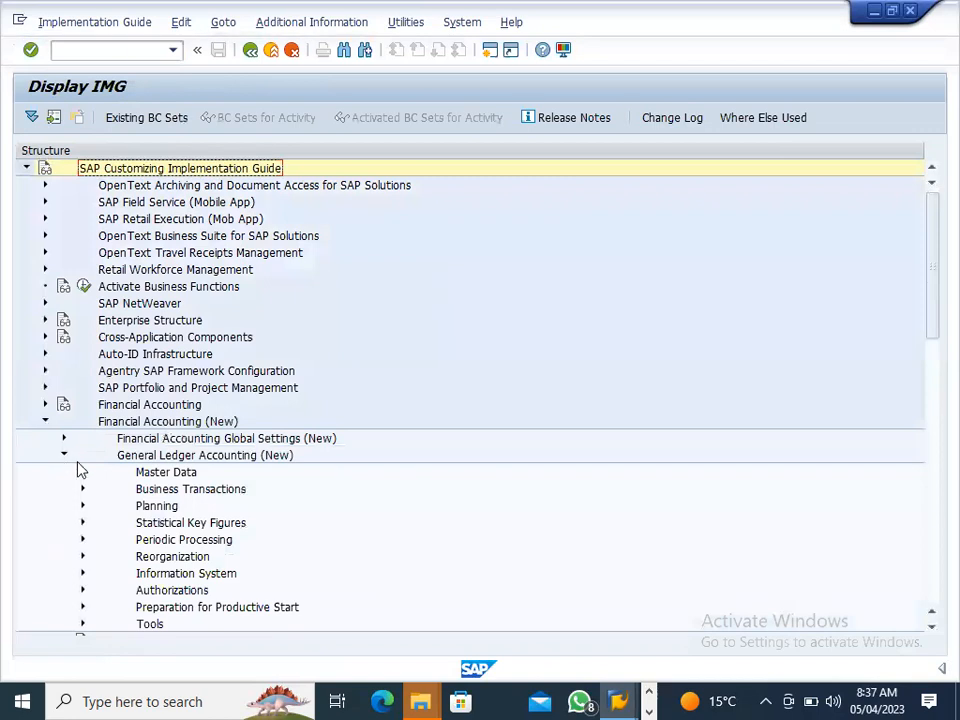
click(83, 473)
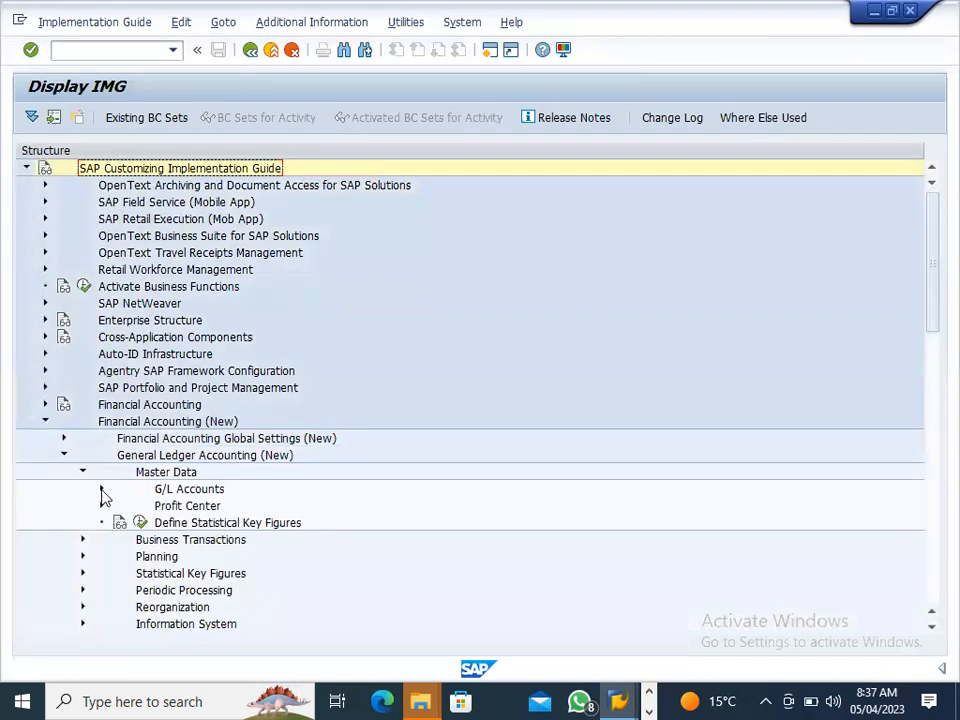
click(101, 489)
click(120, 506)
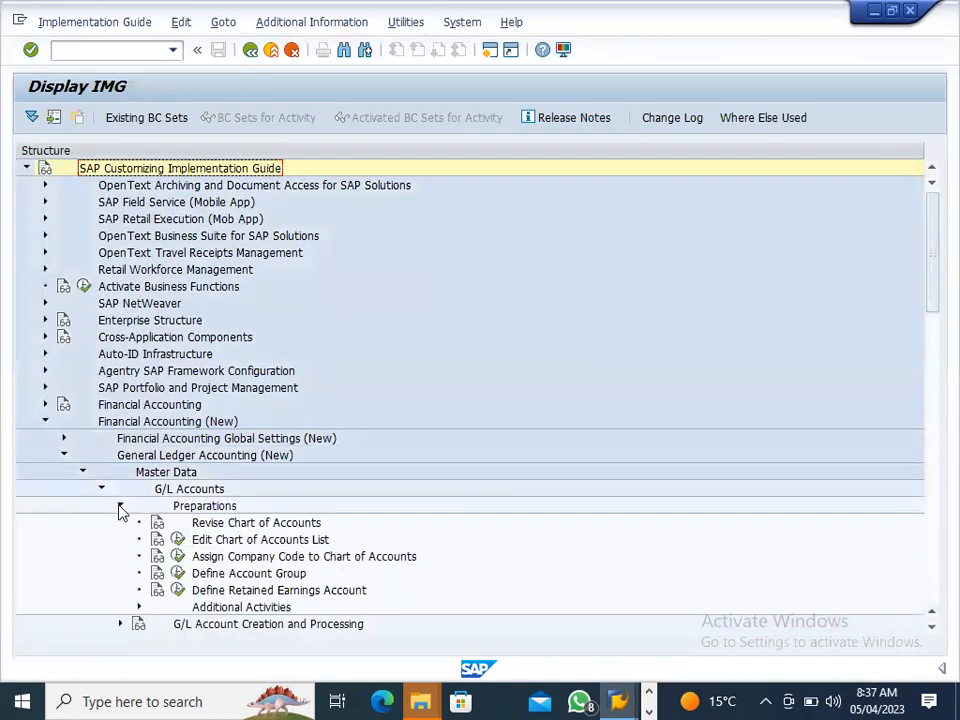
Look up chart of accounts SG01 in the Edit Chart of Accounts List activity and return to the implementation guide.
click(178, 540)
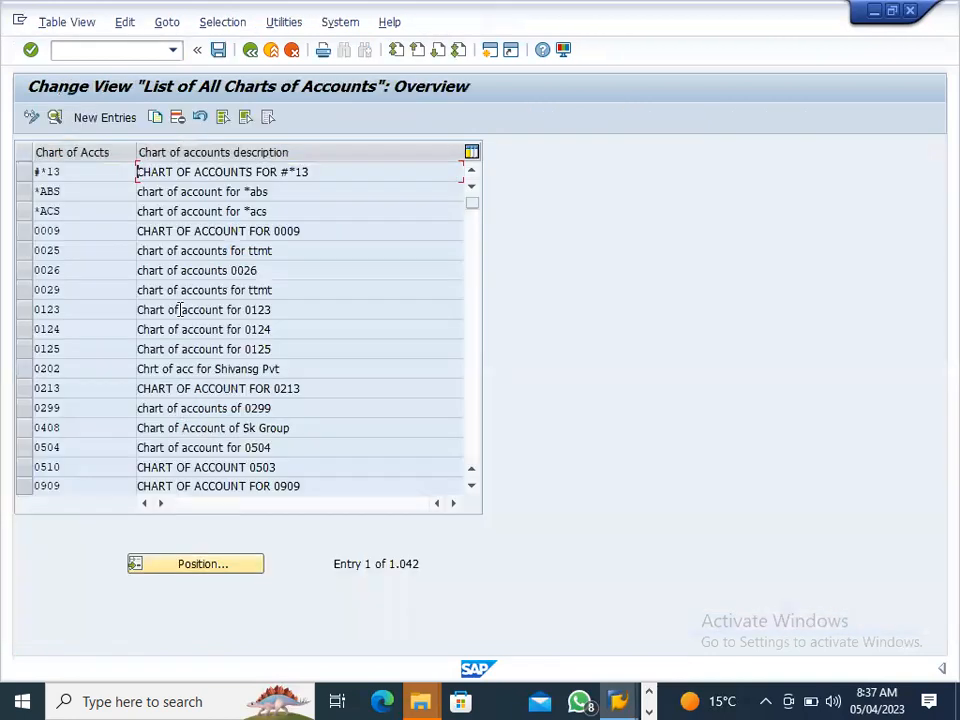
click(219, 568)
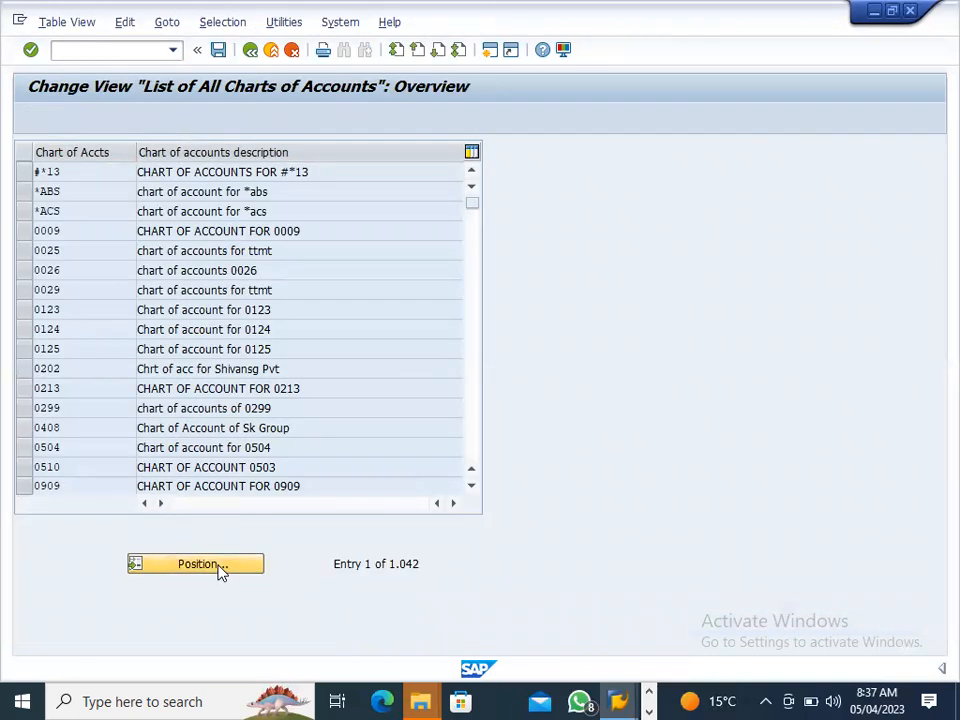
text(sg01)
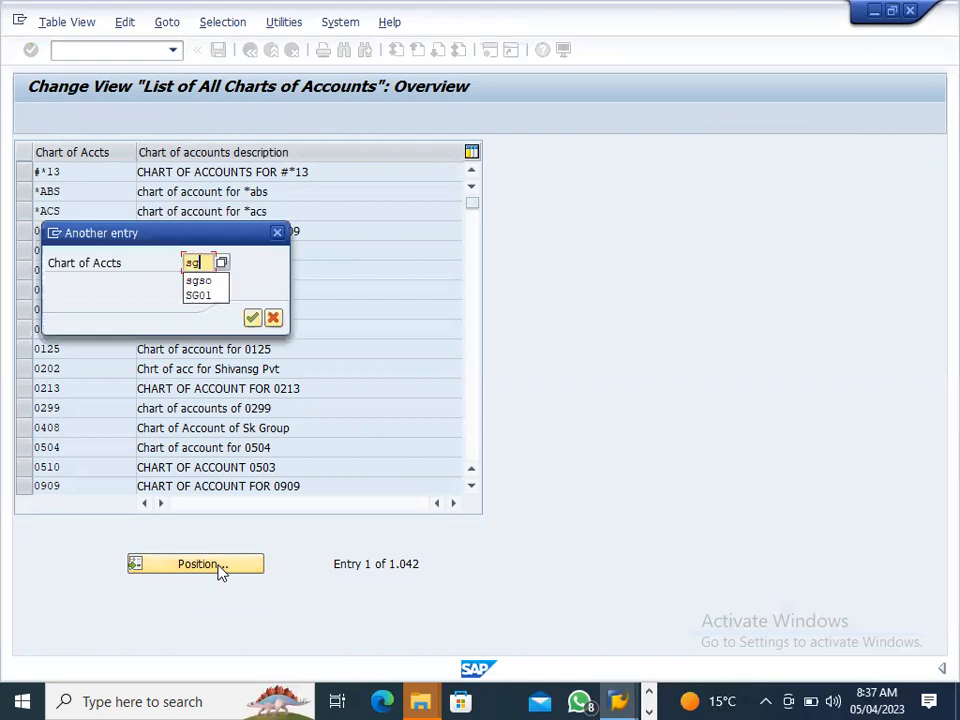
key(Return)
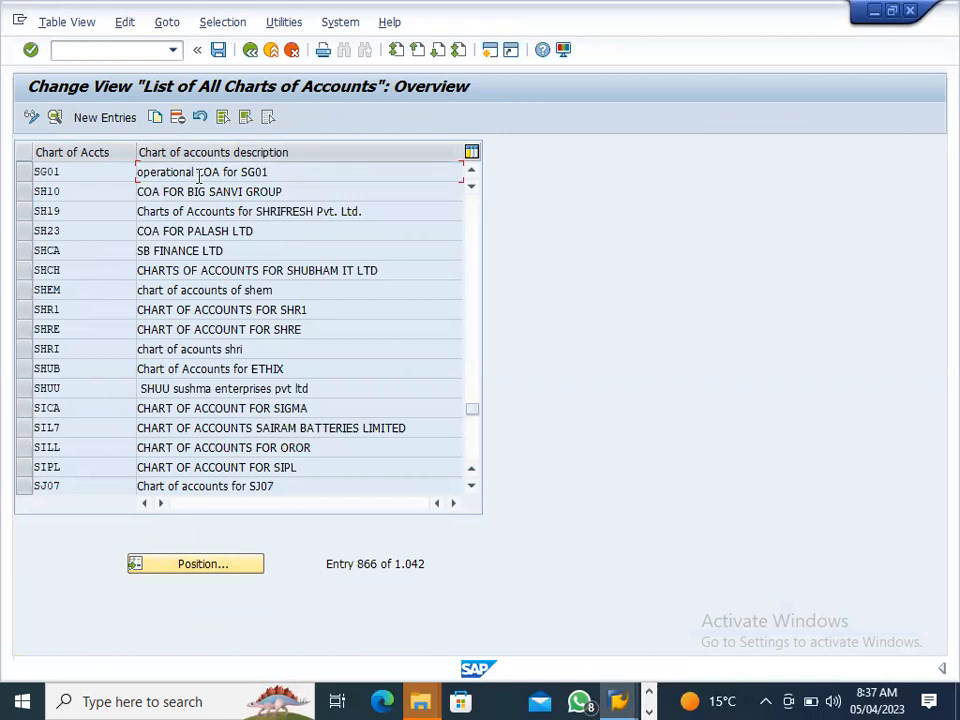
click(250, 49)
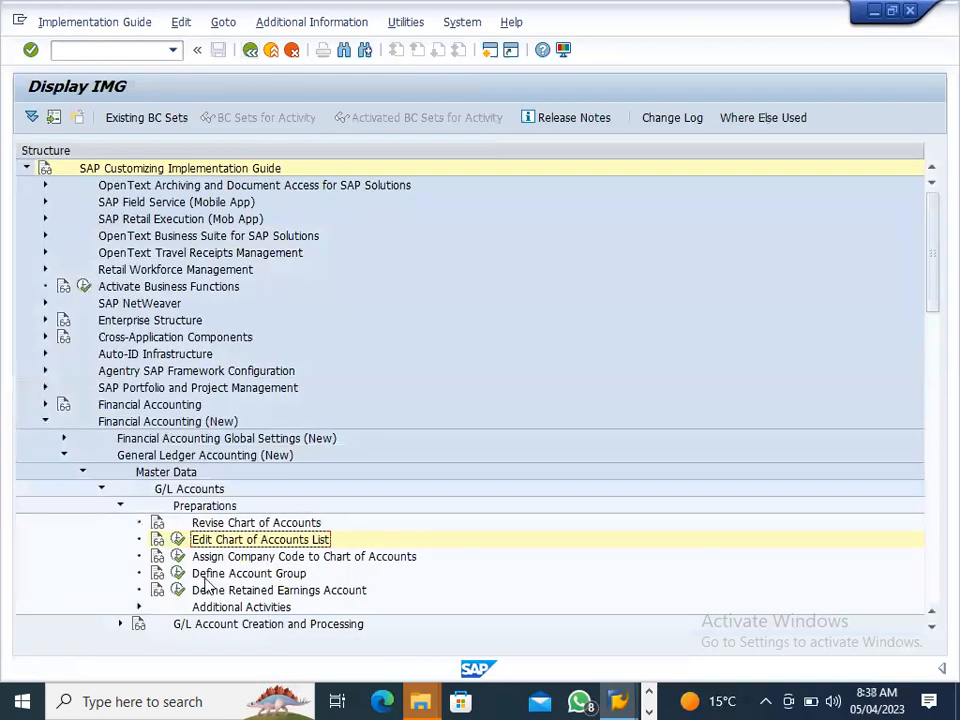
Check the chart of accounts assignment of company code SG01 in Assign Company Code to Chart of Accounts and go back.
click(177, 558)
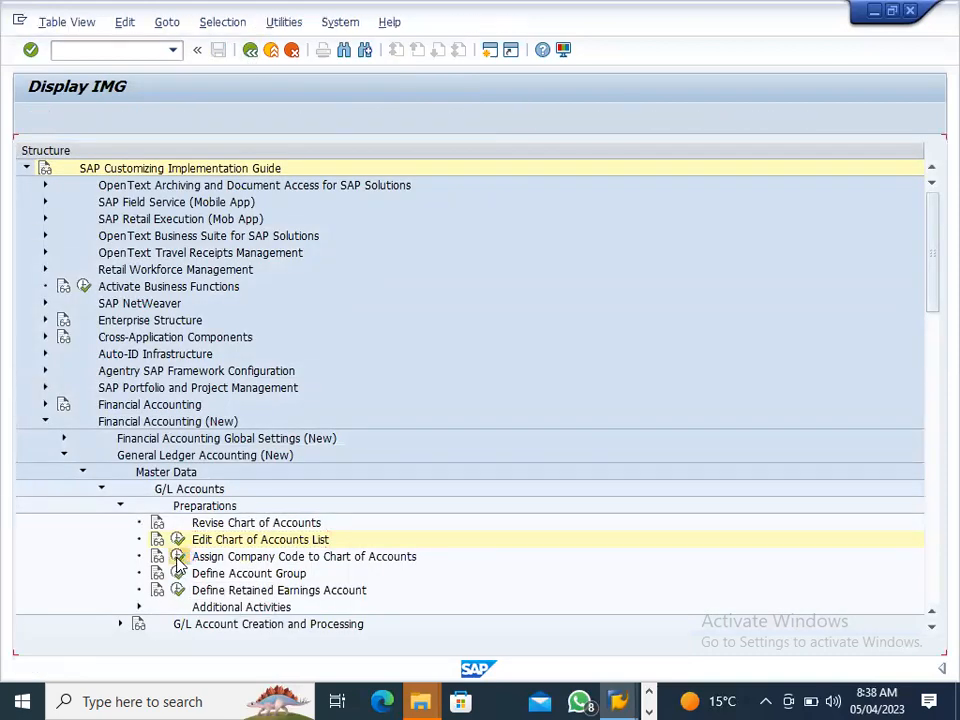
click(205, 566)
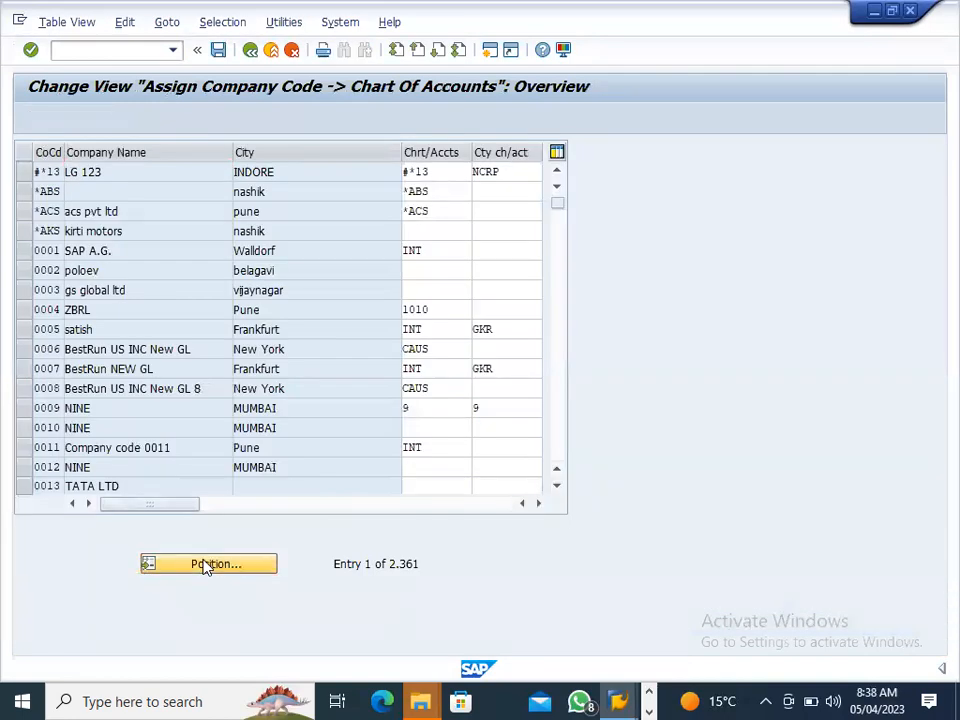
text(sg01)
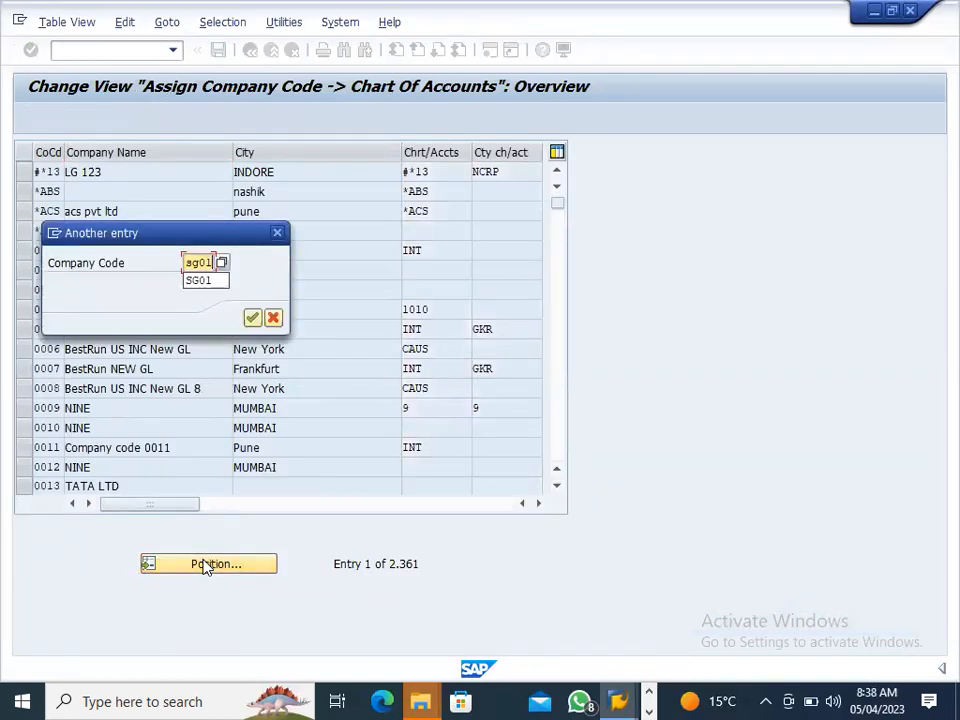
key(Return)
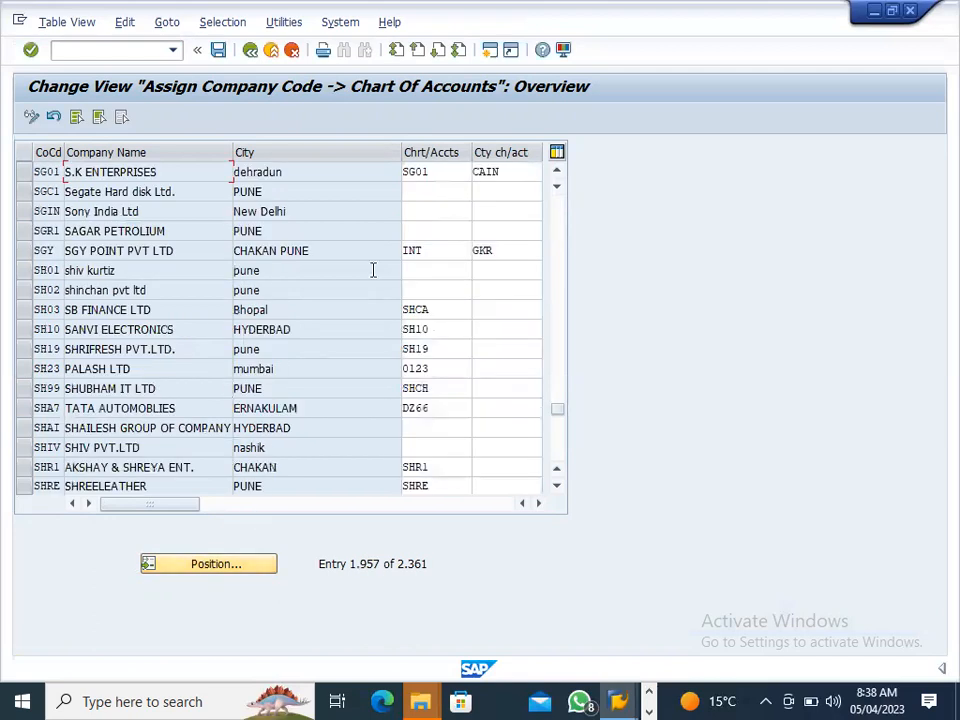
click(253, 54)
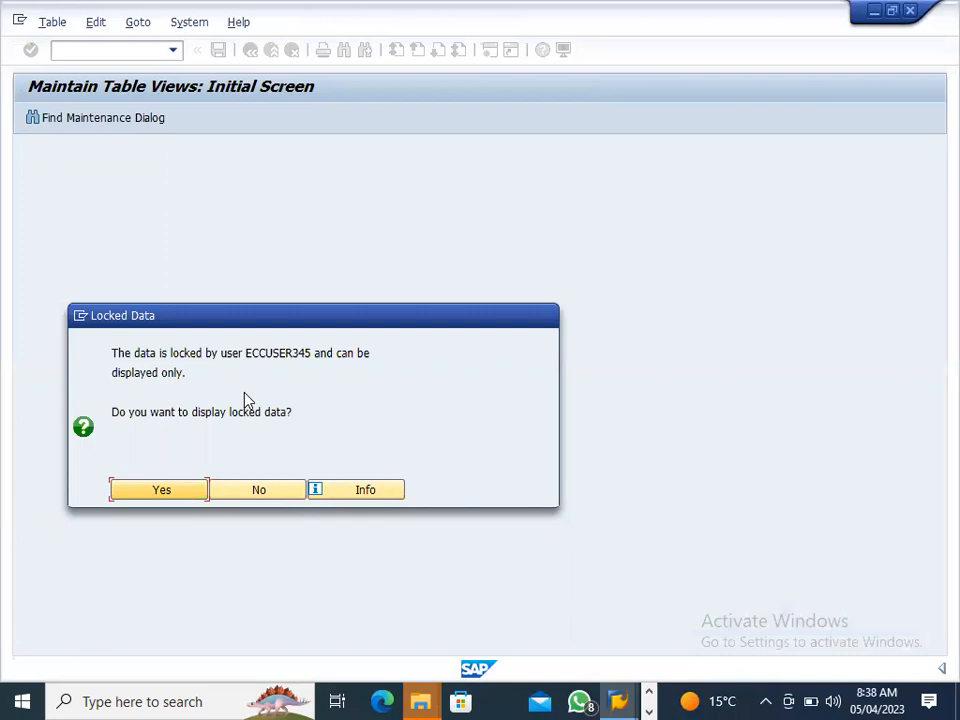
Decline displaying the locked account group data and open transaction SM12 in a second session.
click(251, 490)
click(127, 51)
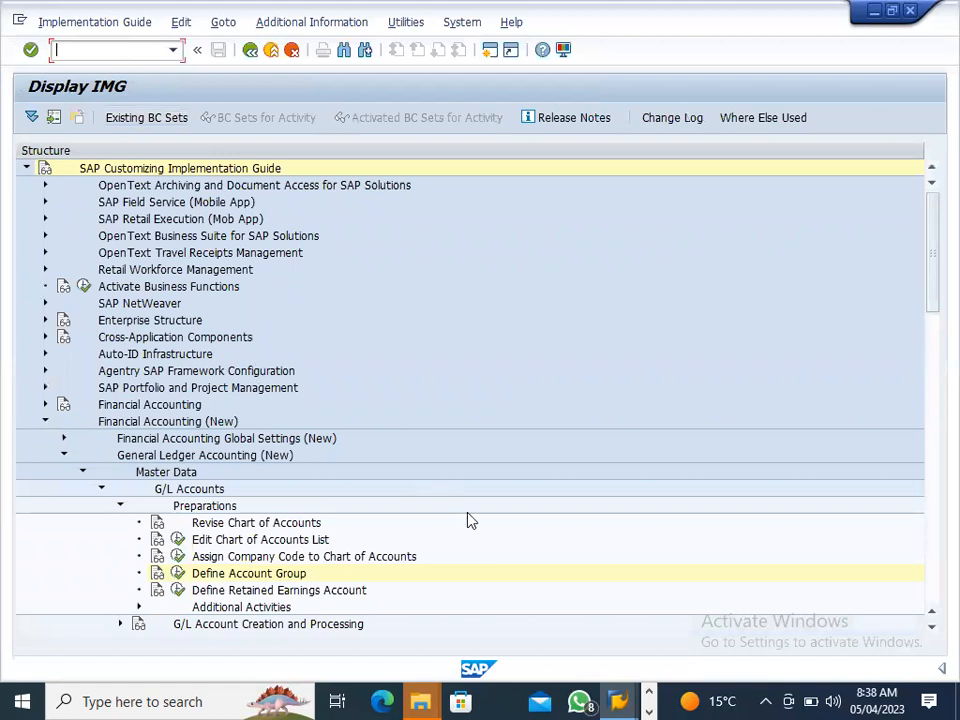
click(617, 701)
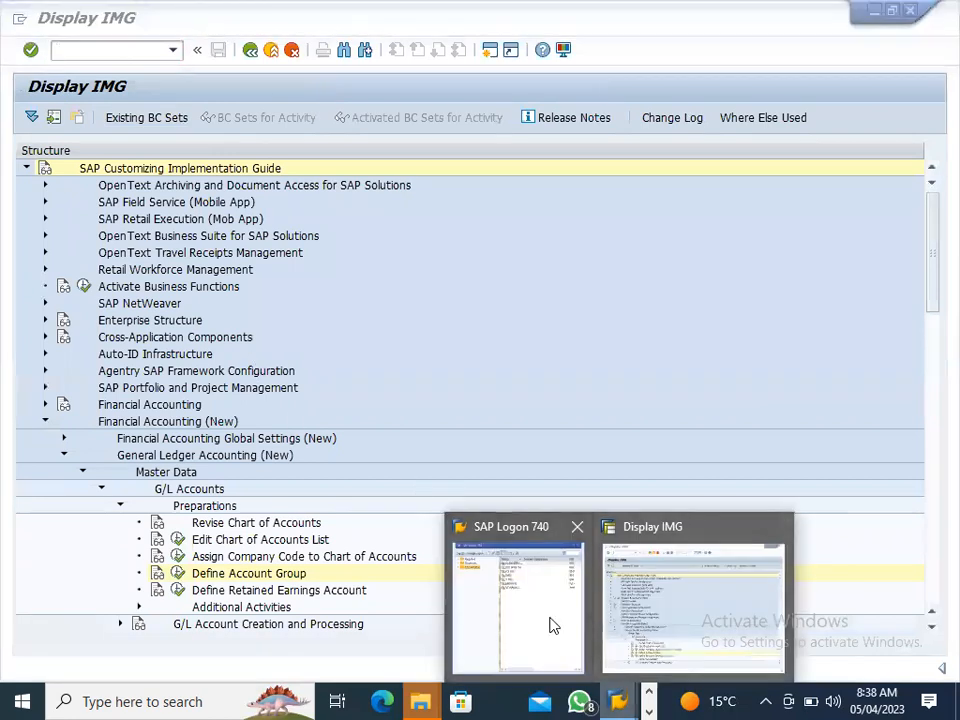
click(636, 609)
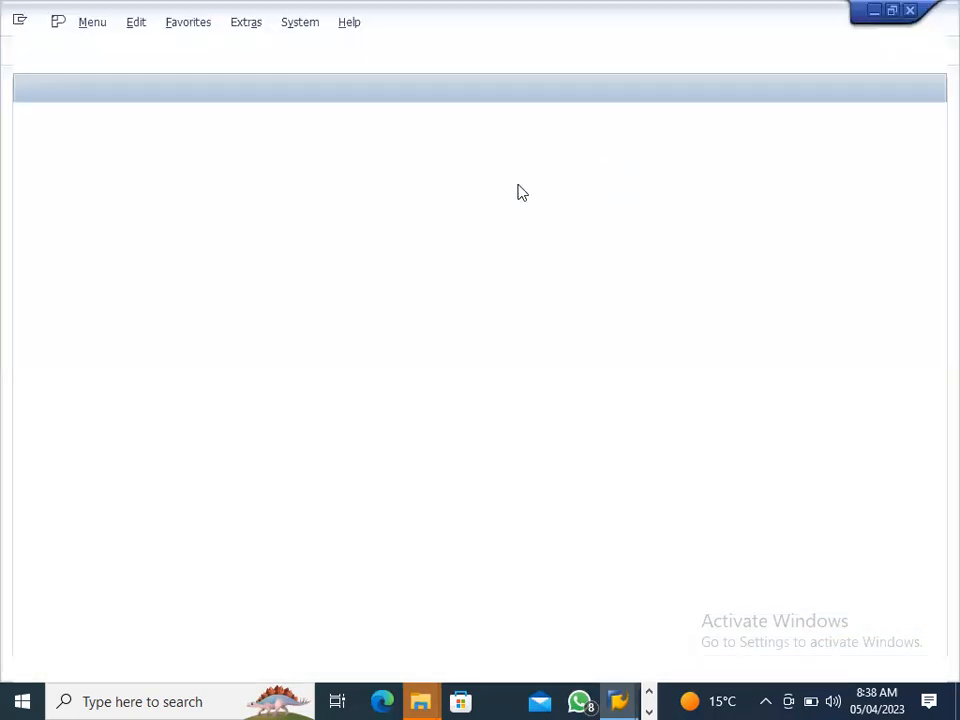
text(sm12)
key(Return)
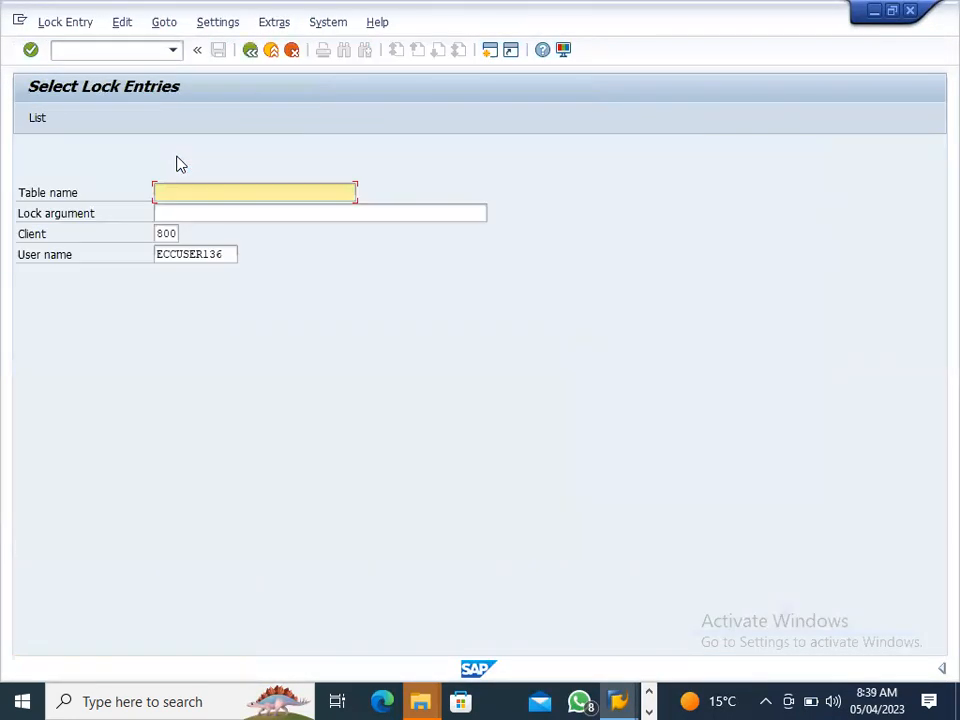
Clear the user name filter and list the lock entries of all users in client 800.
drag(231, 255, 146, 259)
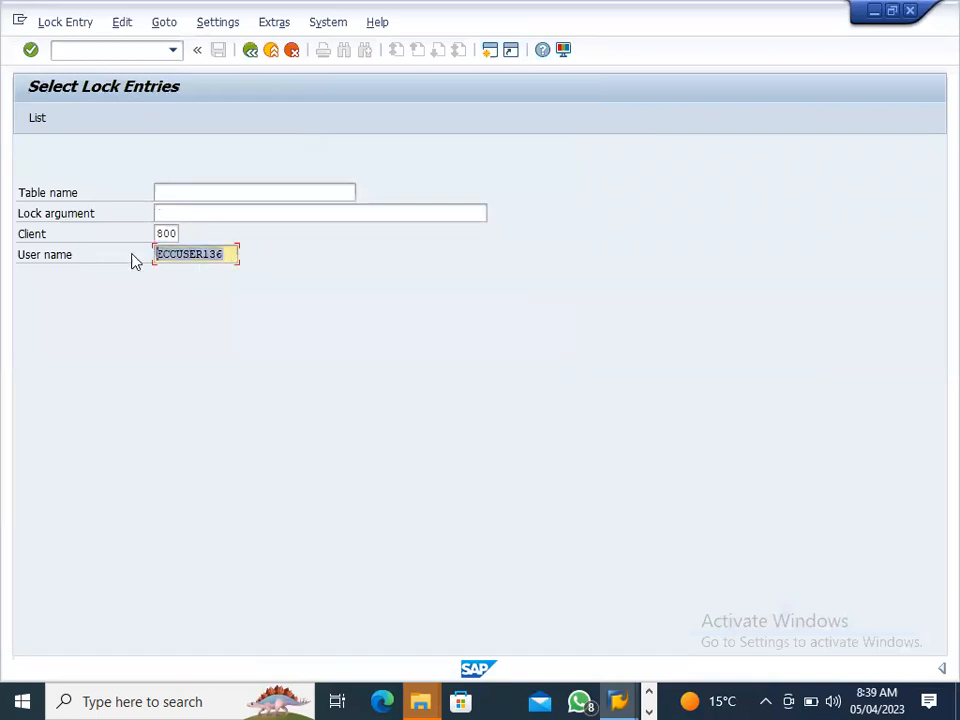
key(BackSpace)
key(Return)
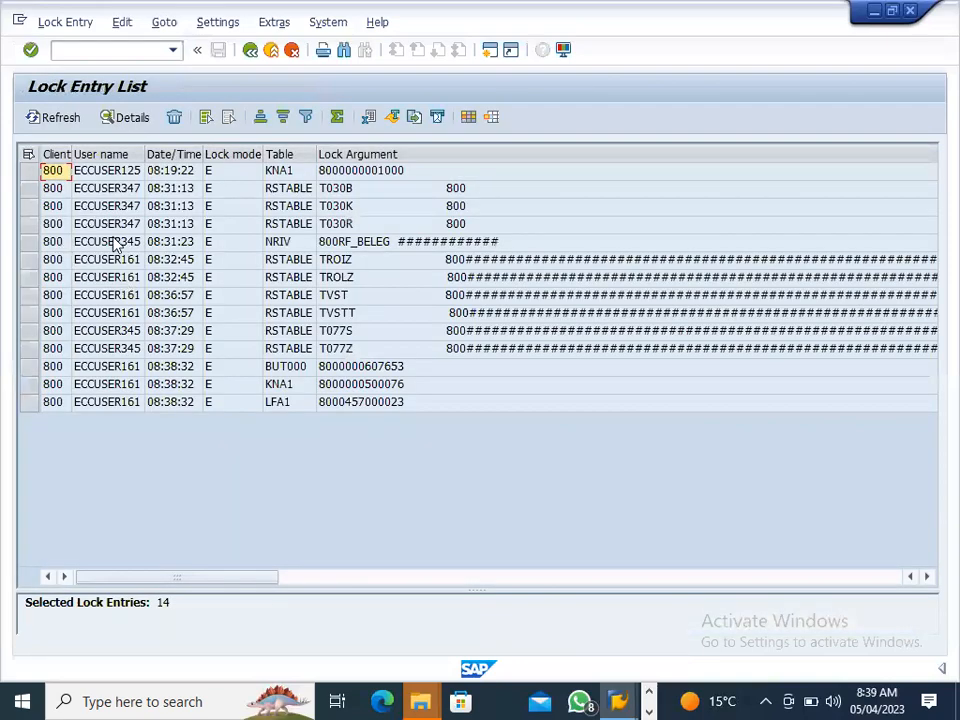
Delete all entries in the lock entry list and close the Performance Assistant.
click(117, 242)
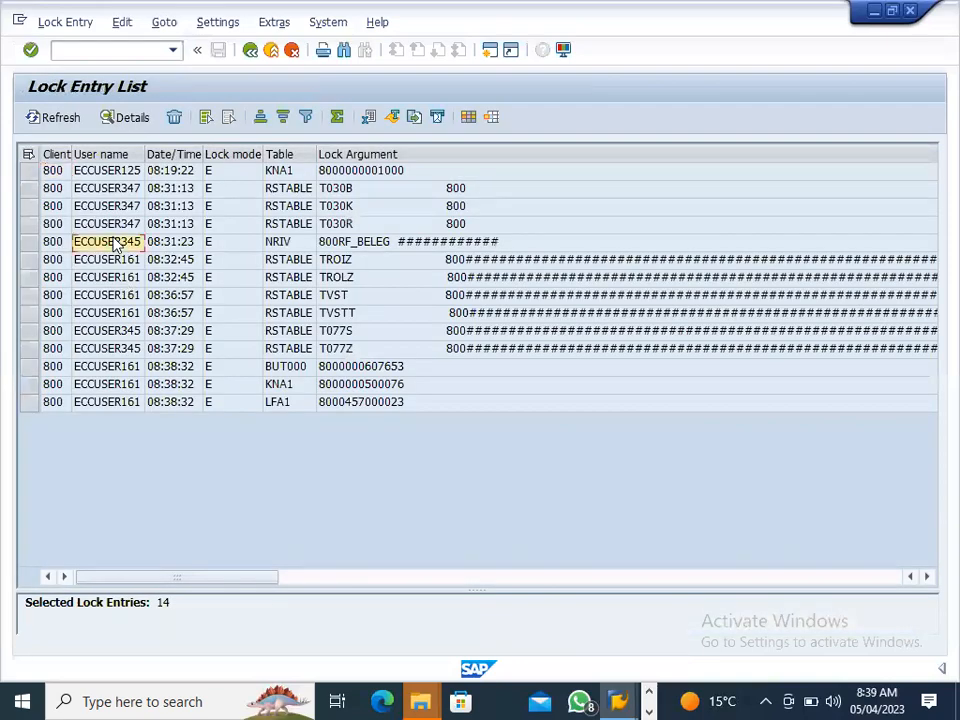
key(ctrl+a)
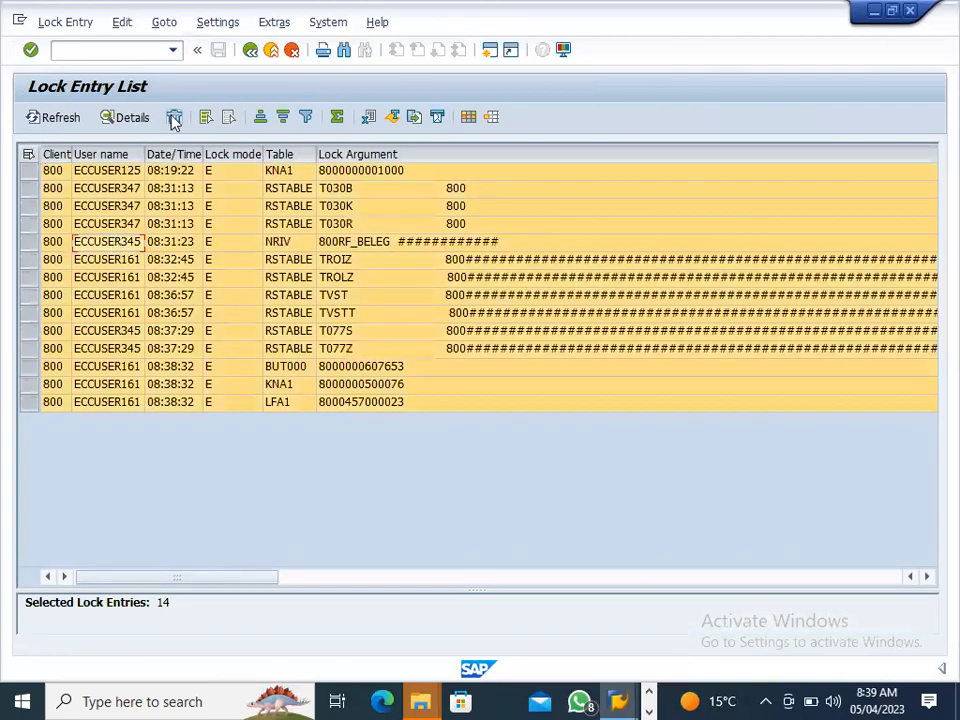
key(shift+F2)
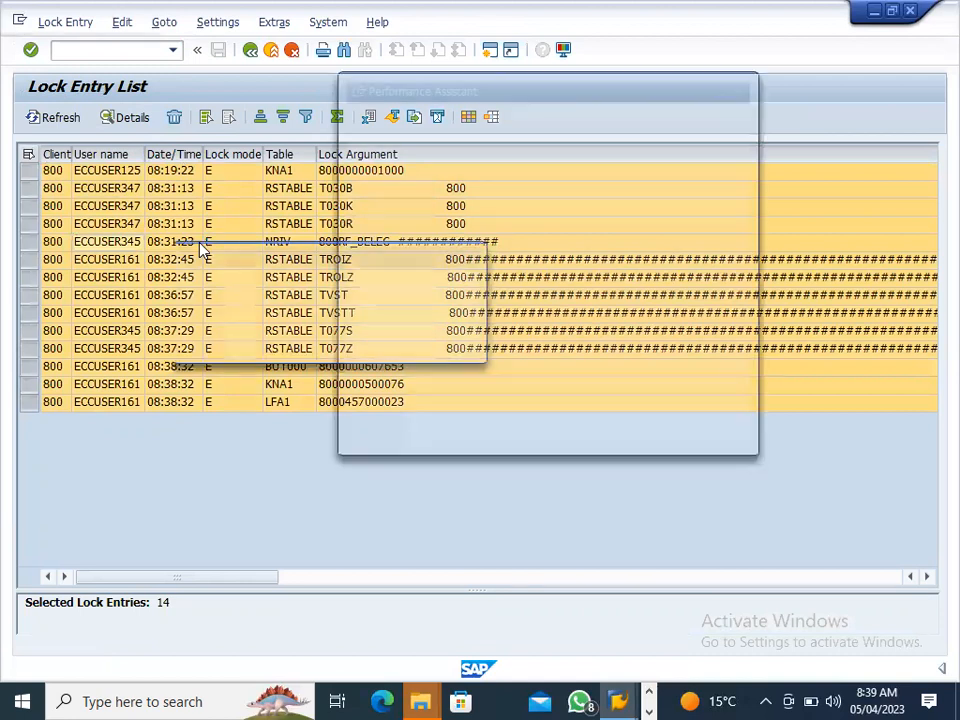
click(257, 346)
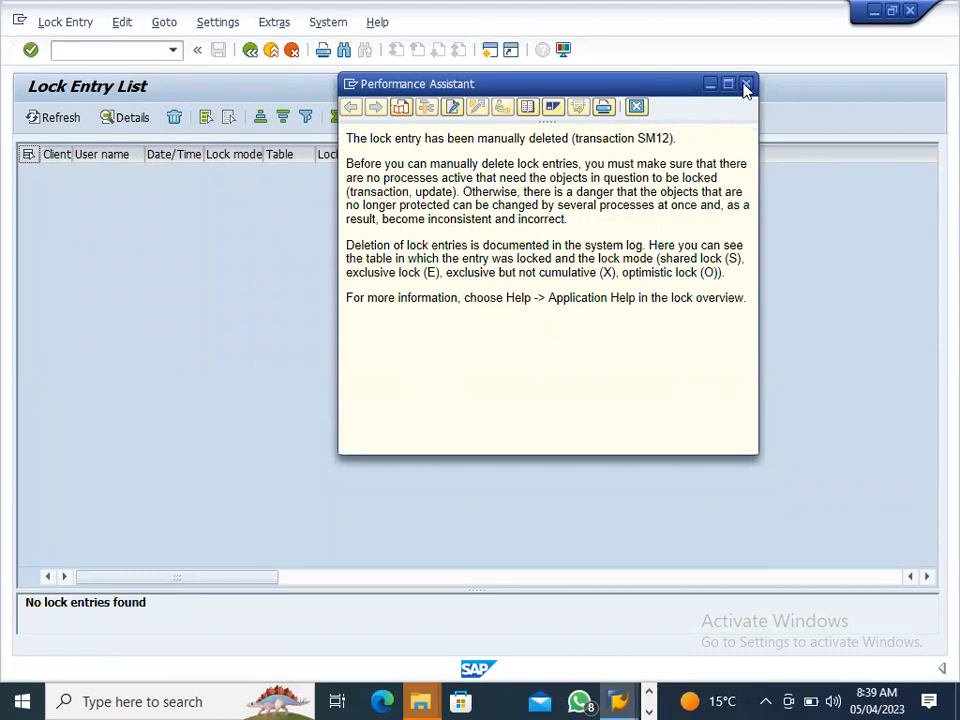
click(745, 86)
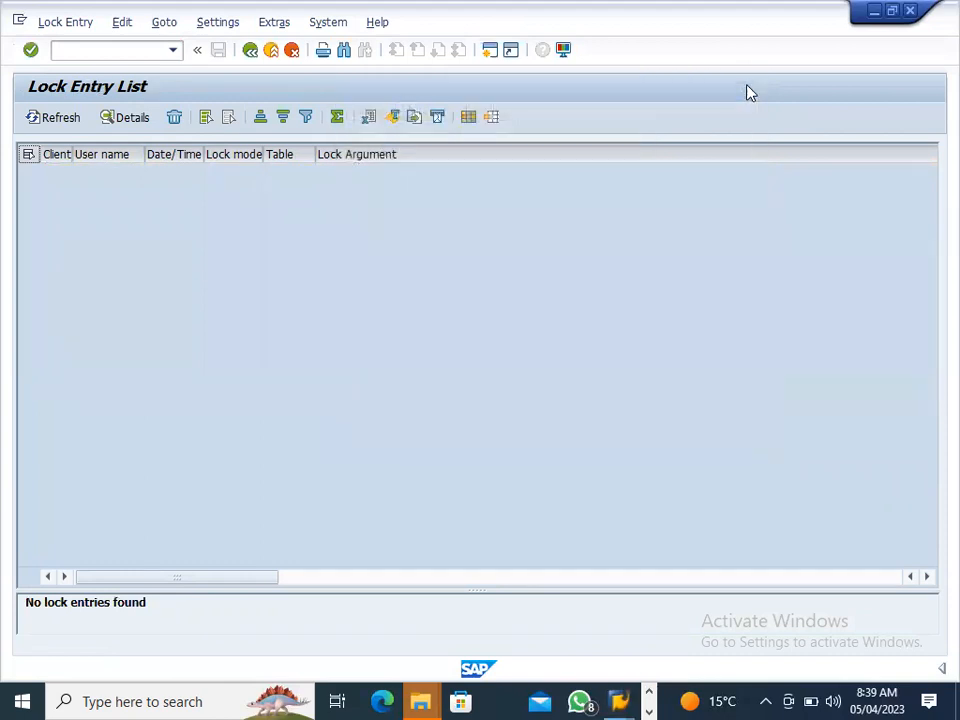
Switch back to the Display IMG session and open the Define Account Group activity.
click(617, 699)
click(541, 636)
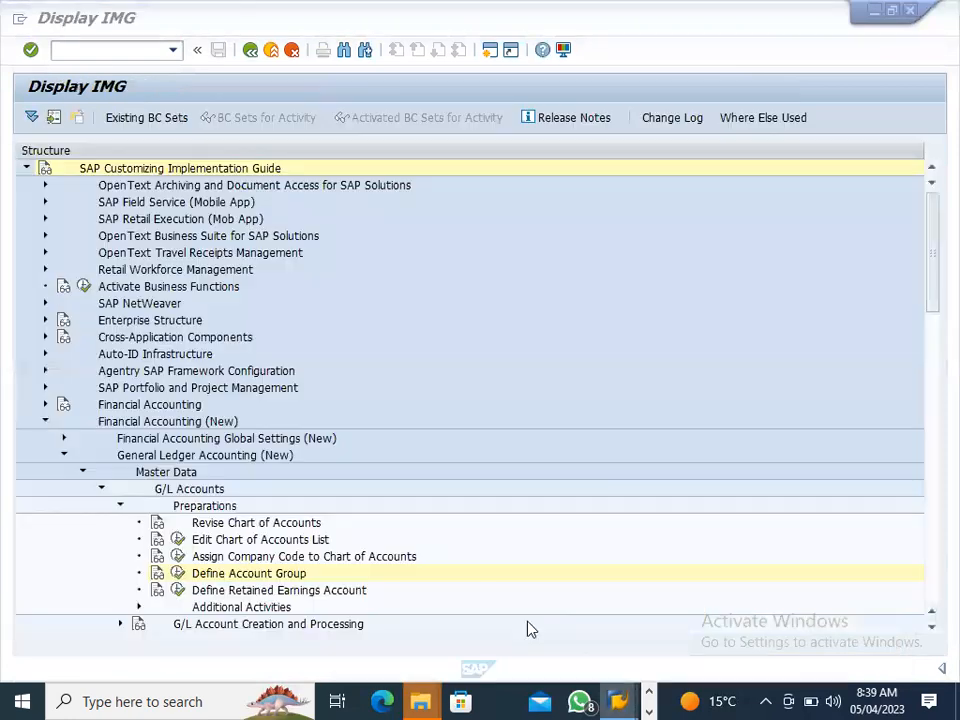
click(176, 573)
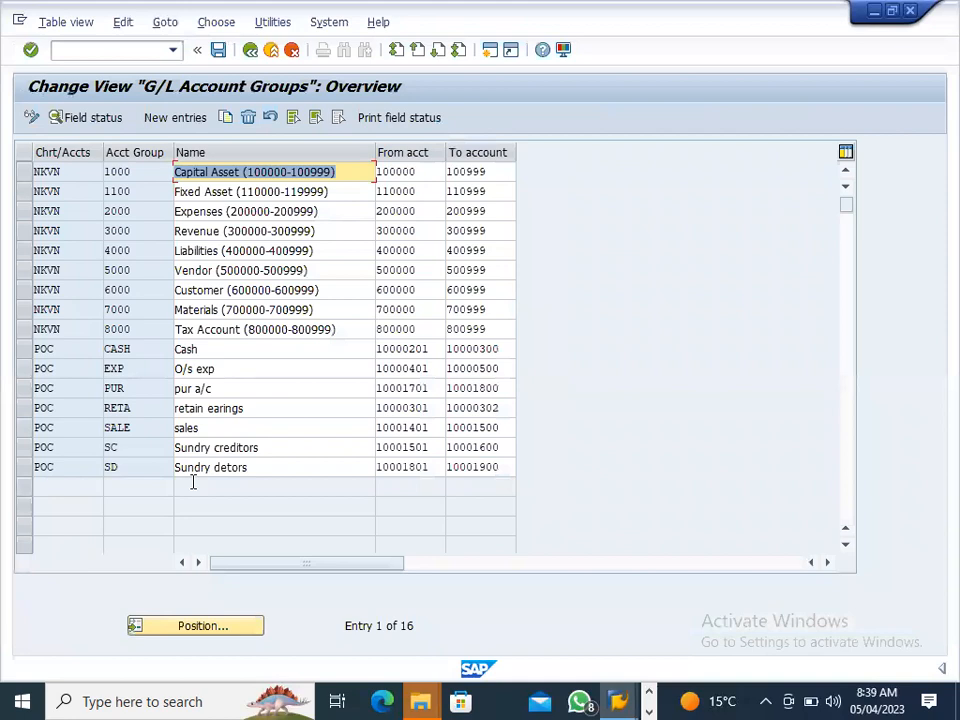
Look up chart of accounts SG01 in the G/L account groups list, repeating the search once.
click(212, 628)
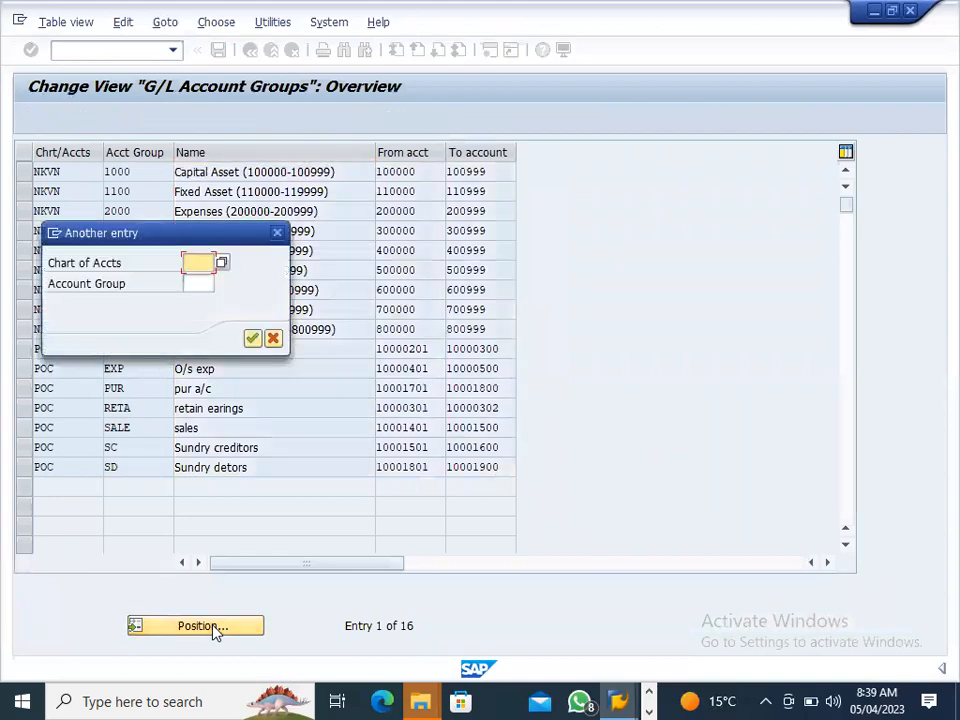
text(ag01)
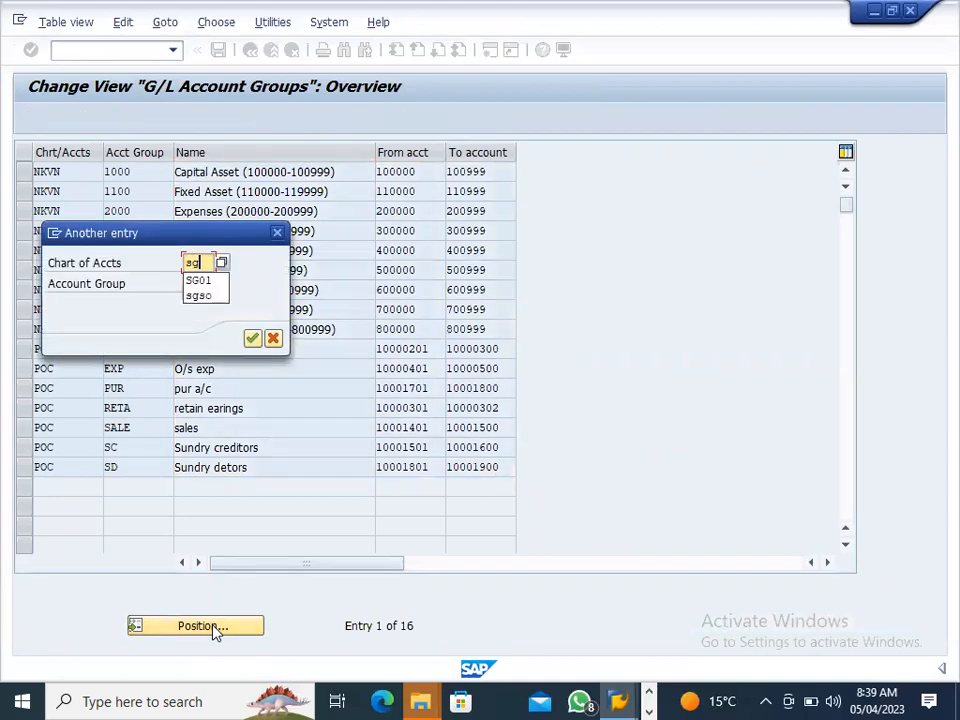
key(Return)
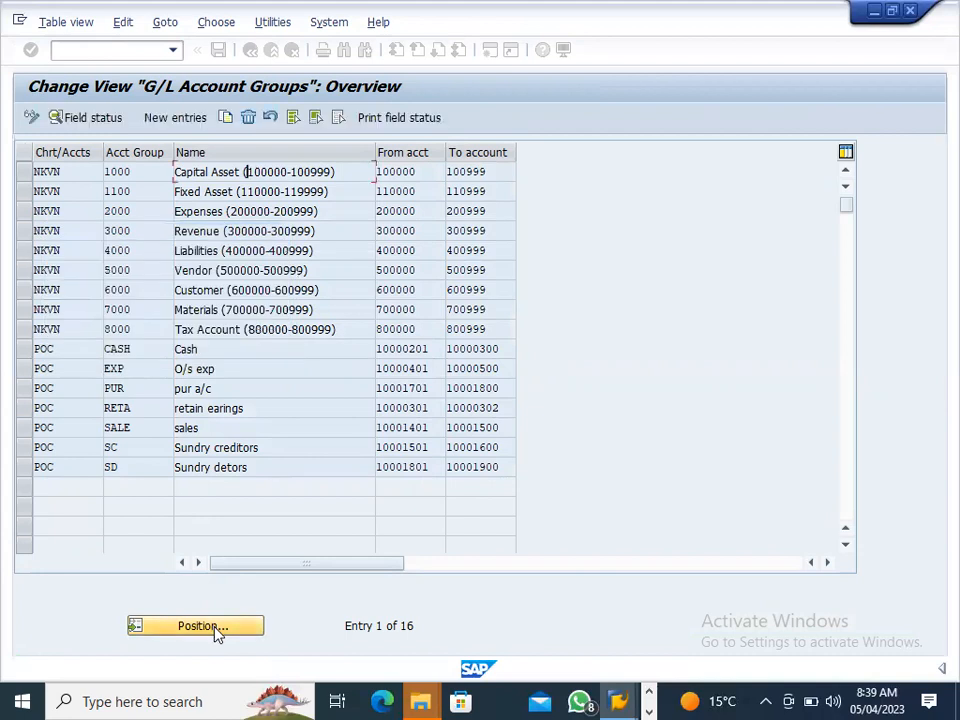
click(243, 627)
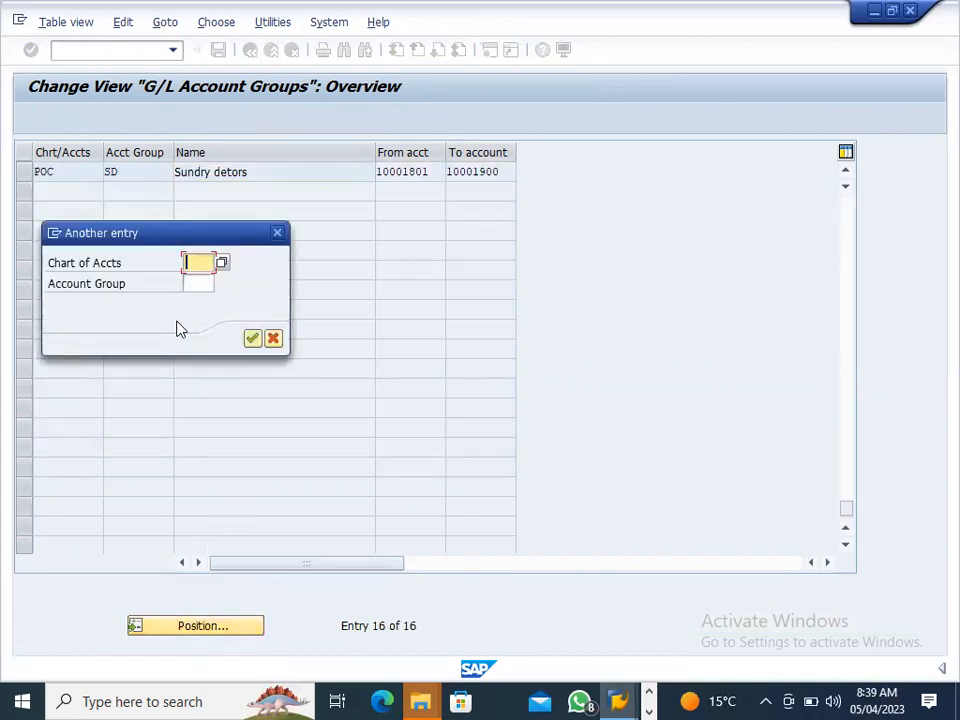
text(sg01)
key(Return)
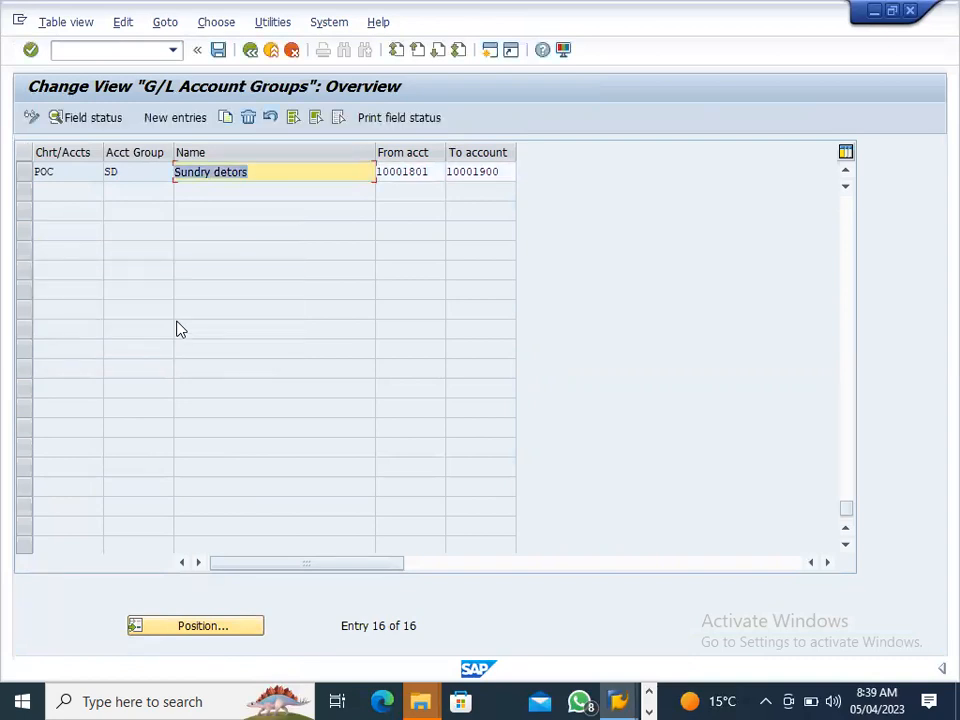
Reopen the Define Account Group activity and start a blank list of new G/L account group entries.
click(250, 50)
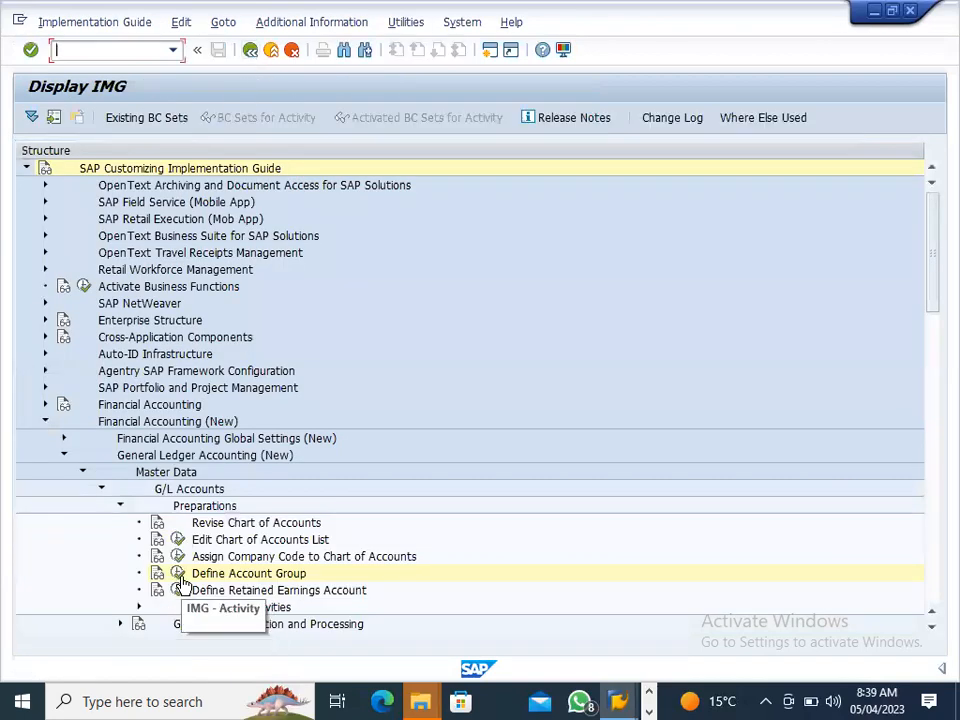
click(178, 576)
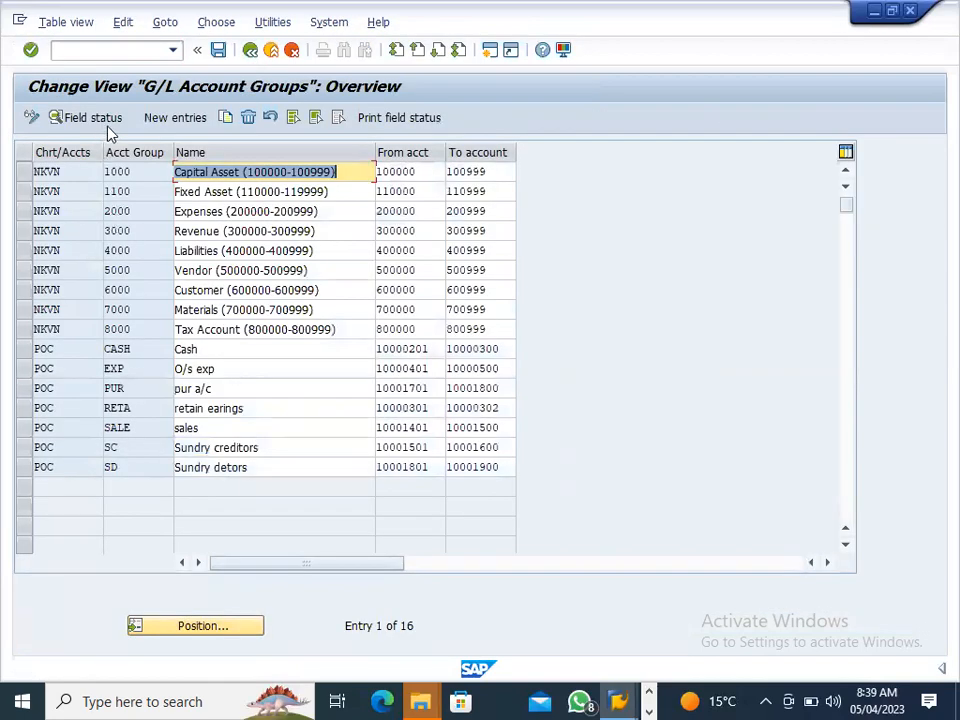
click(175, 118)
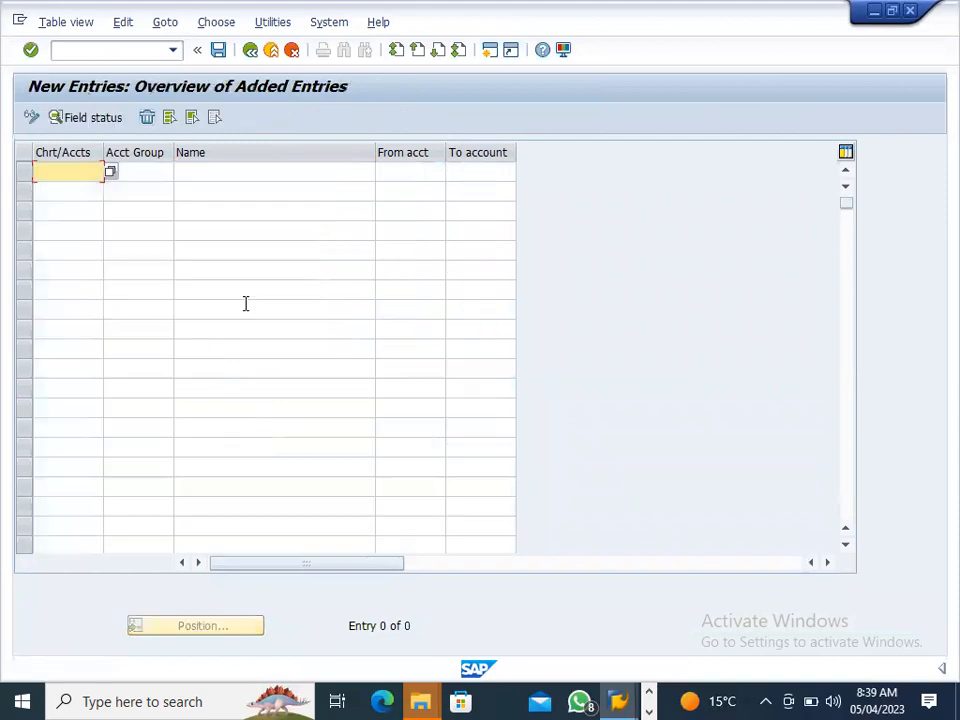
Enter chart of accounts SG01 in the first four rows of the new account group entries.
key(BackSpace)
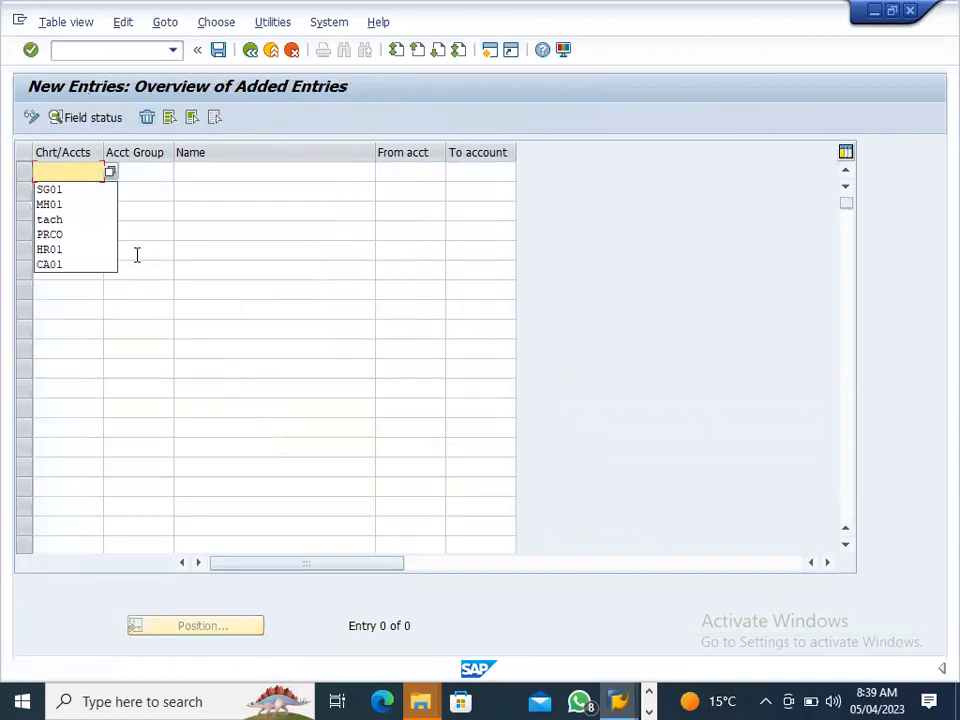
click(76, 191)
click(73, 194)
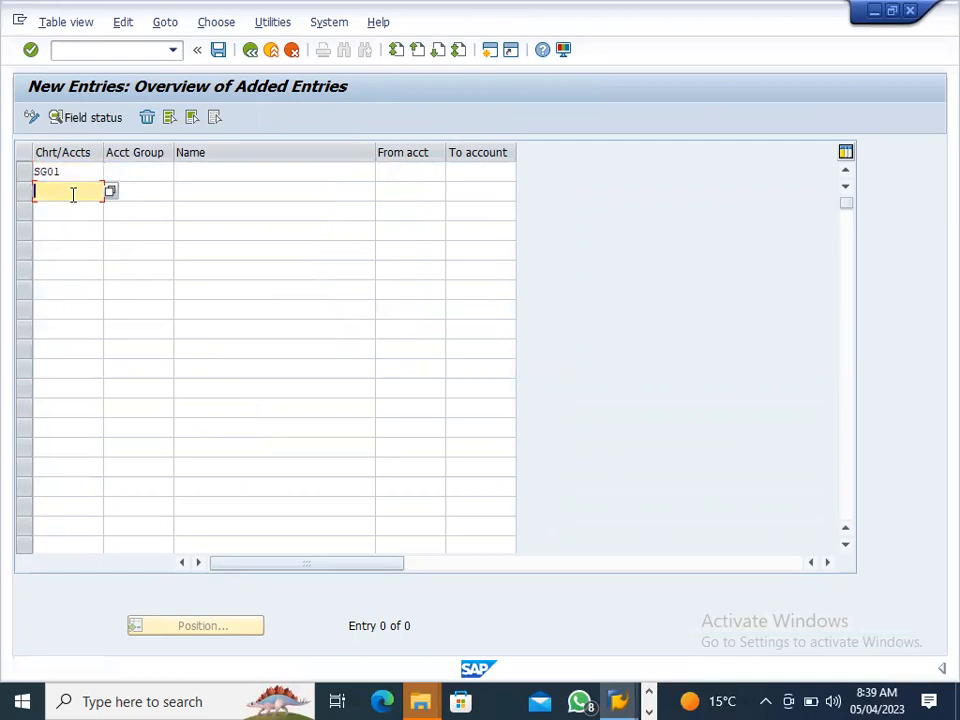
text(s)
click(71, 208)
click(71, 210)
text(s)
click(64, 230)
click(65, 232)
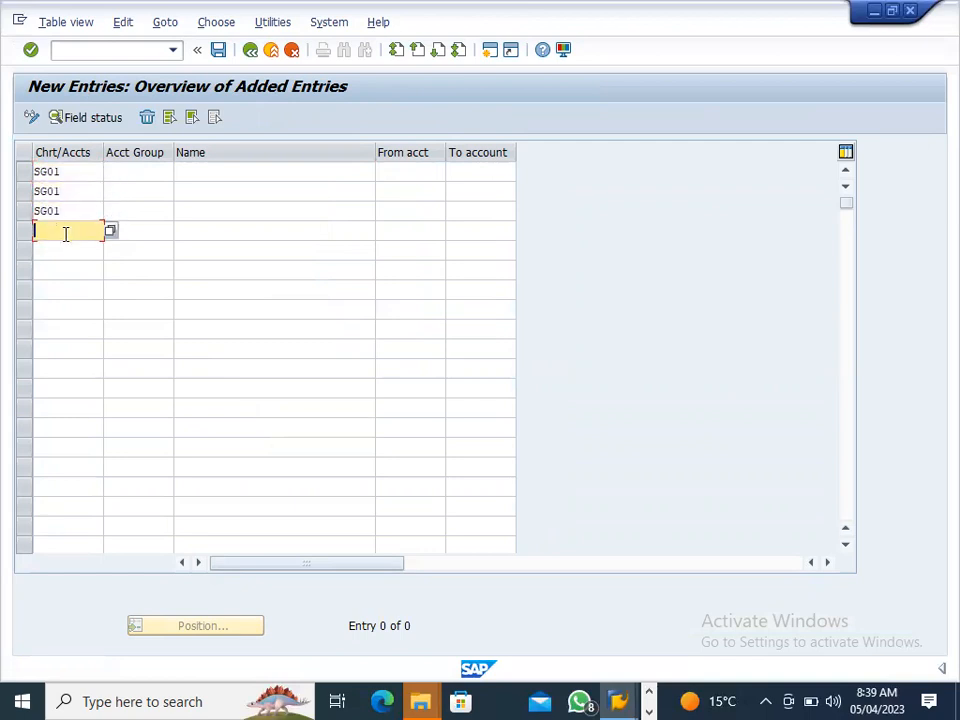
text(s)
click(70, 244)
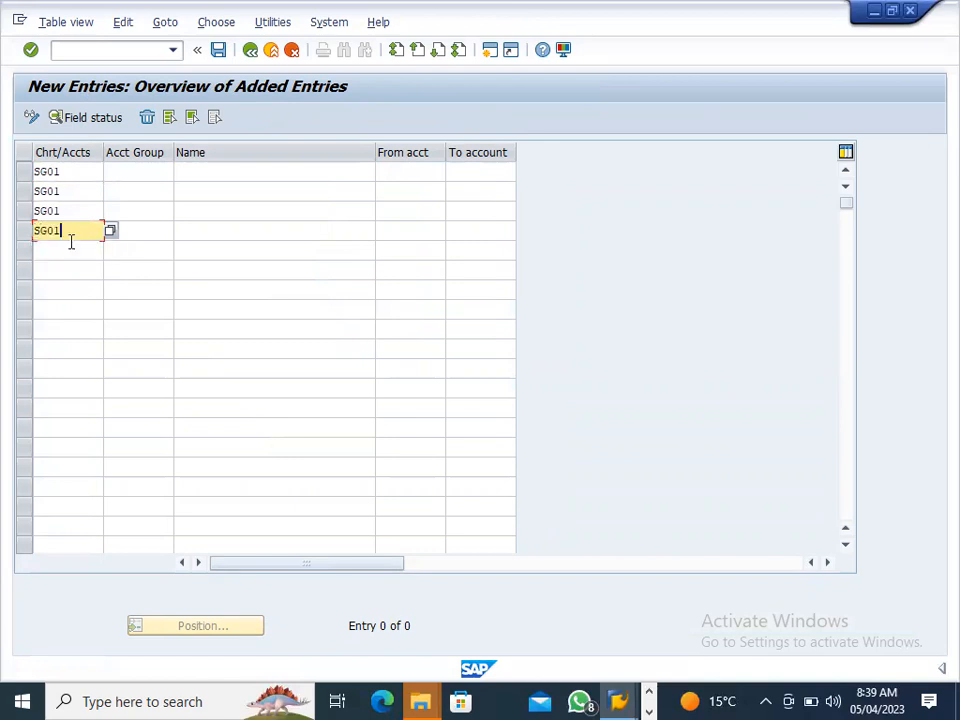
Set the account groups of the first three SG01 rows to SCH, ASST and LIAB.
click(123, 172)
click(123, 172)
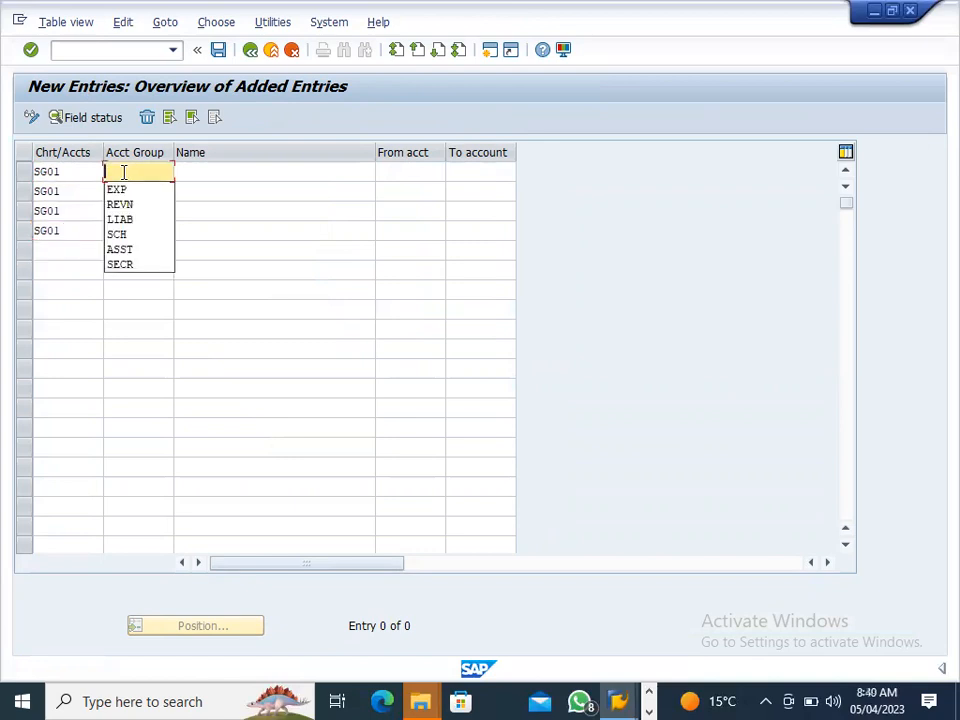
click(124, 236)
click(139, 192)
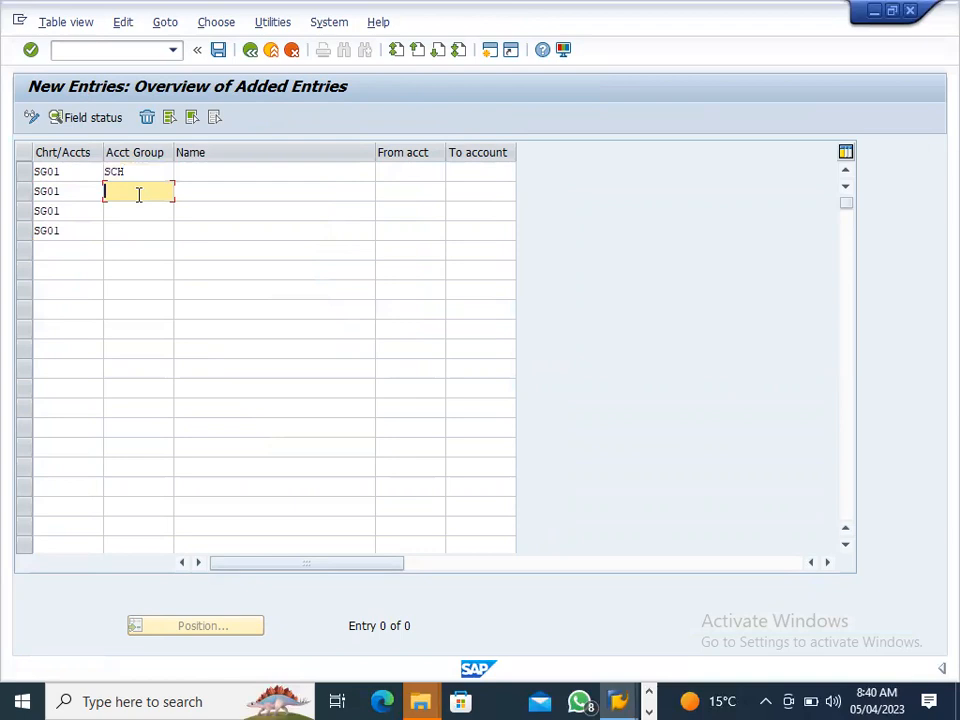
click(139, 193)
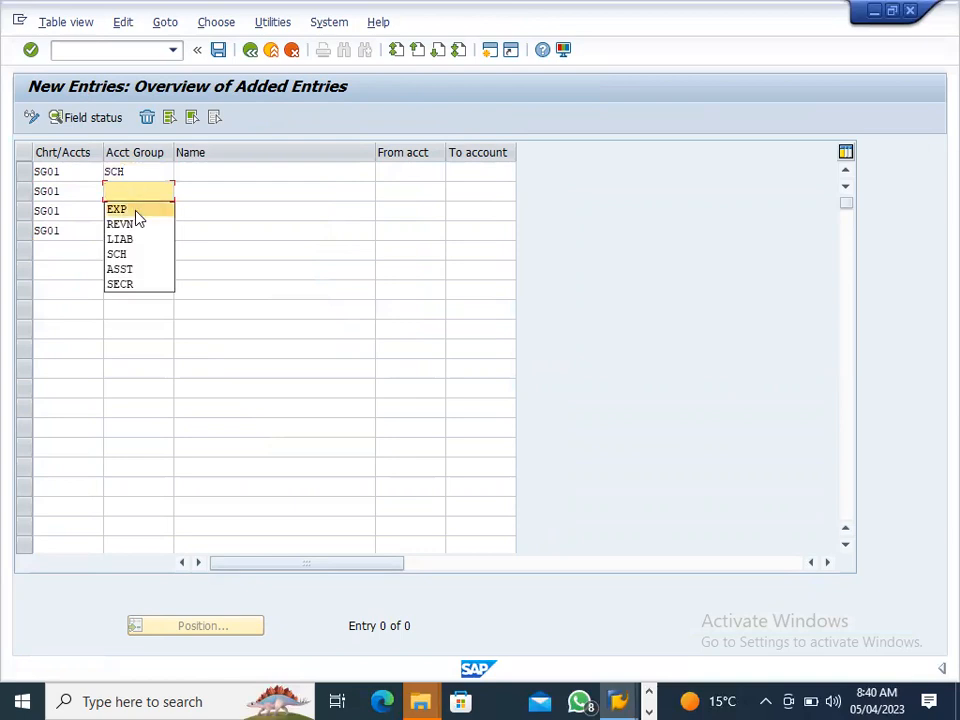
click(139, 268)
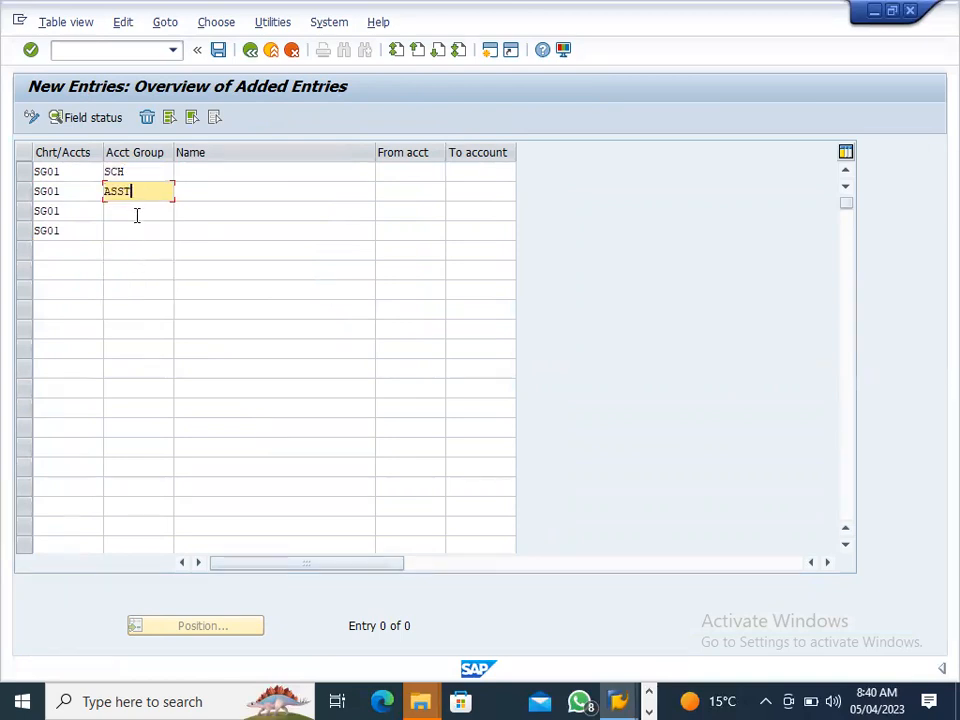
click(137, 211)
click(136, 211)
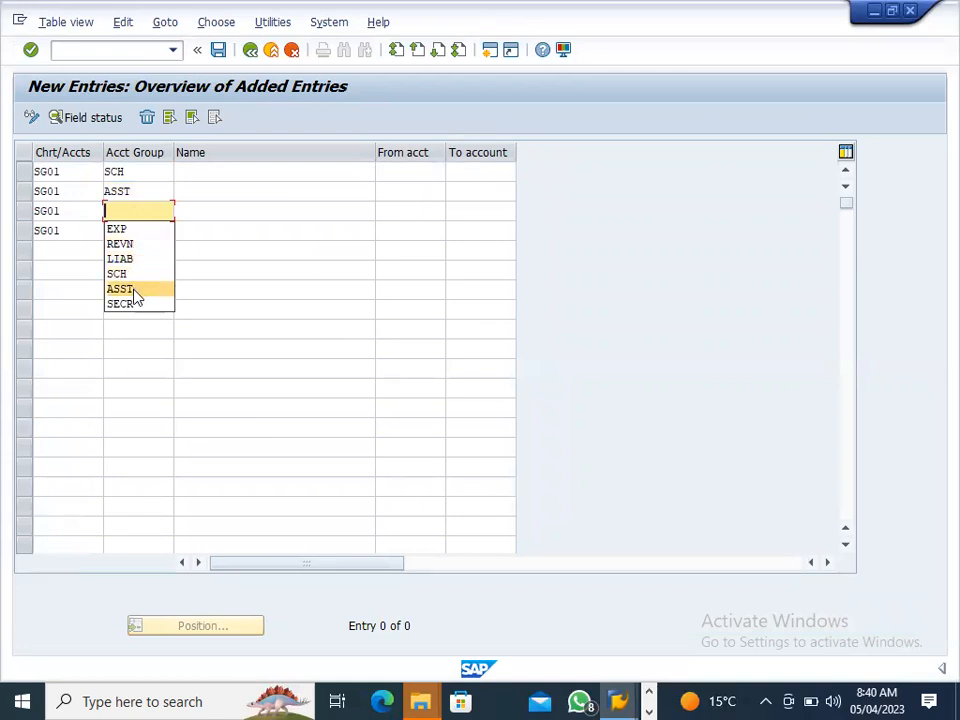
click(135, 265)
click(139, 231)
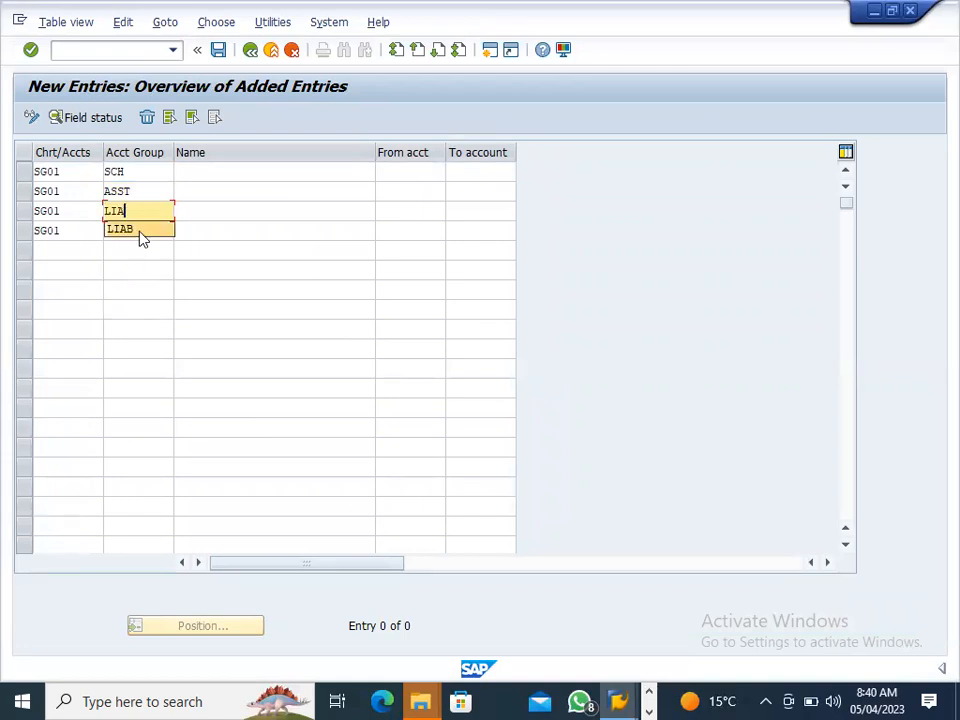
Set the account group of the fourth SG01 row to REVN, replacing the mistaken EXP choice.
click(140, 238)
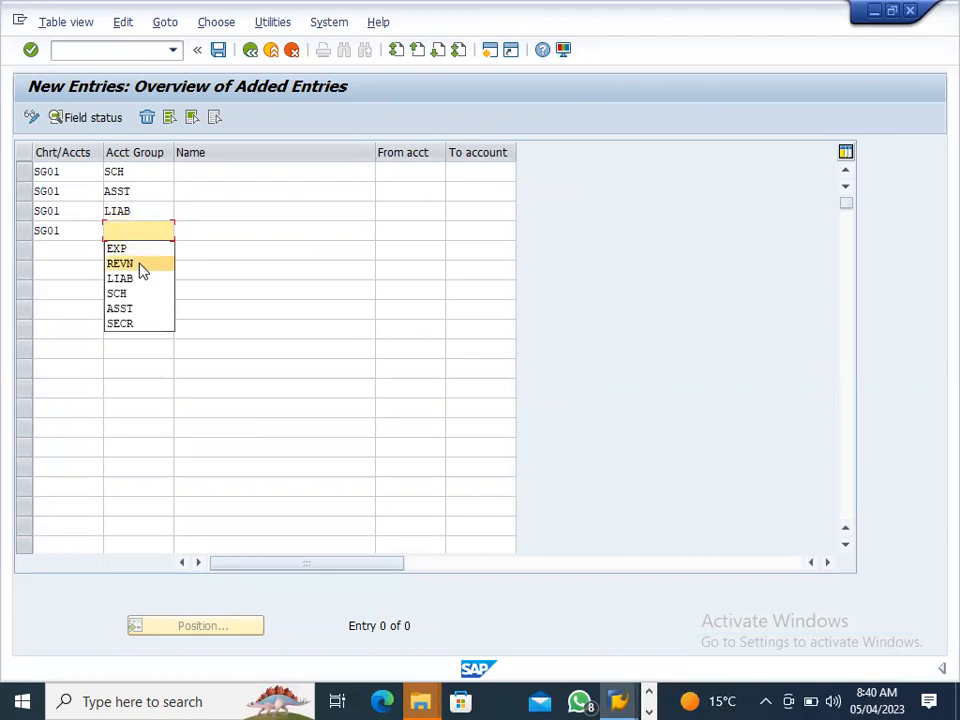
click(125, 248)
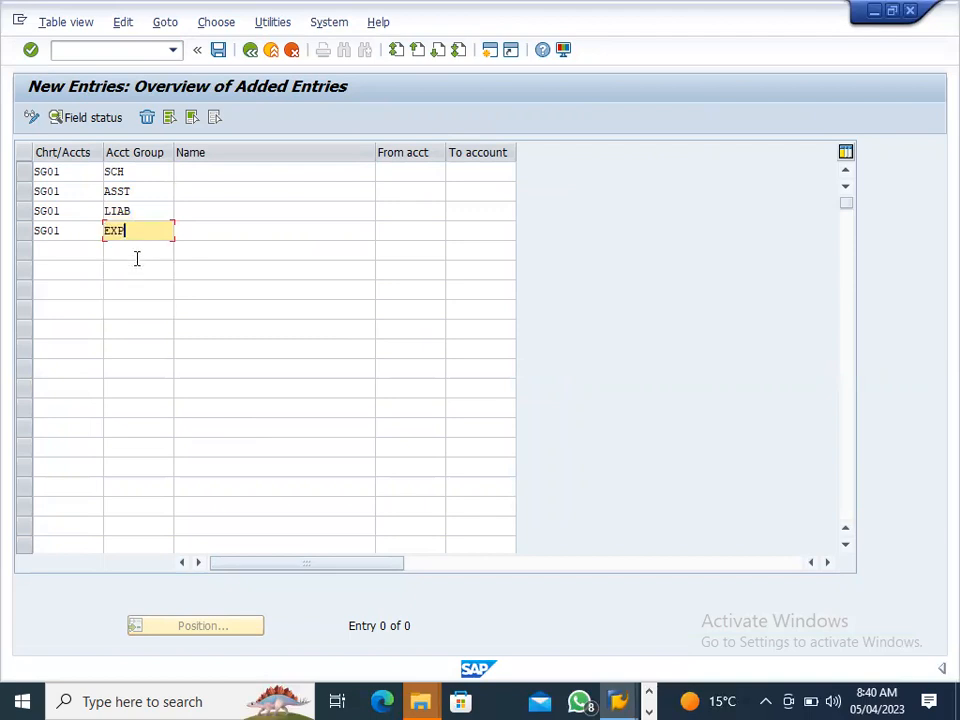
double_click(140, 230)
key(BackSpace)
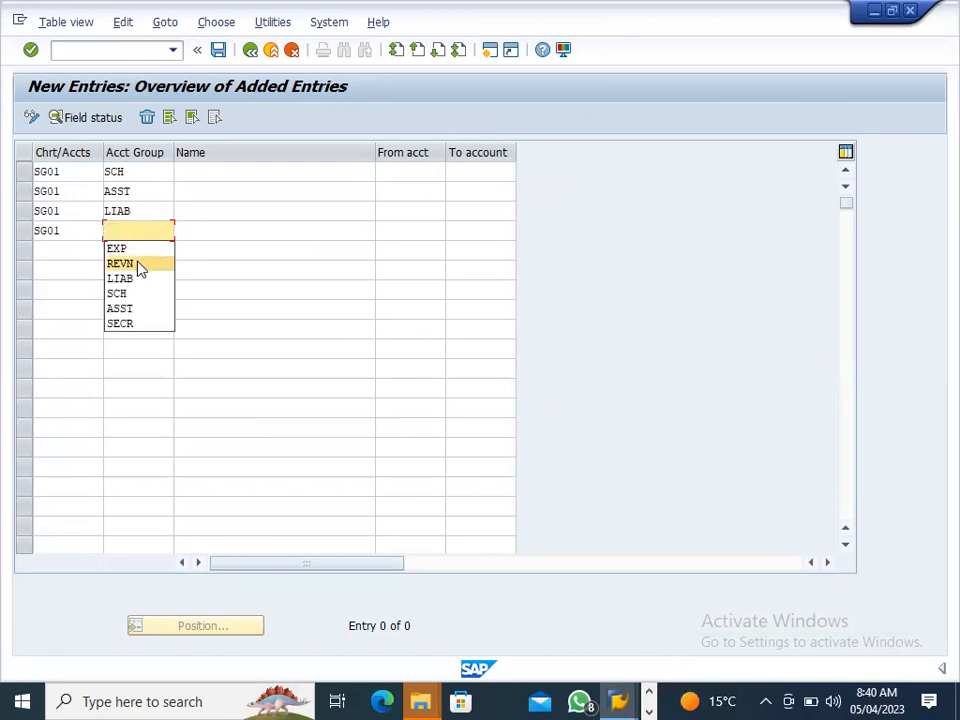
click(137, 265)
Add a fifth row with account group EXP and chart of accounts SG01.
click(130, 251)
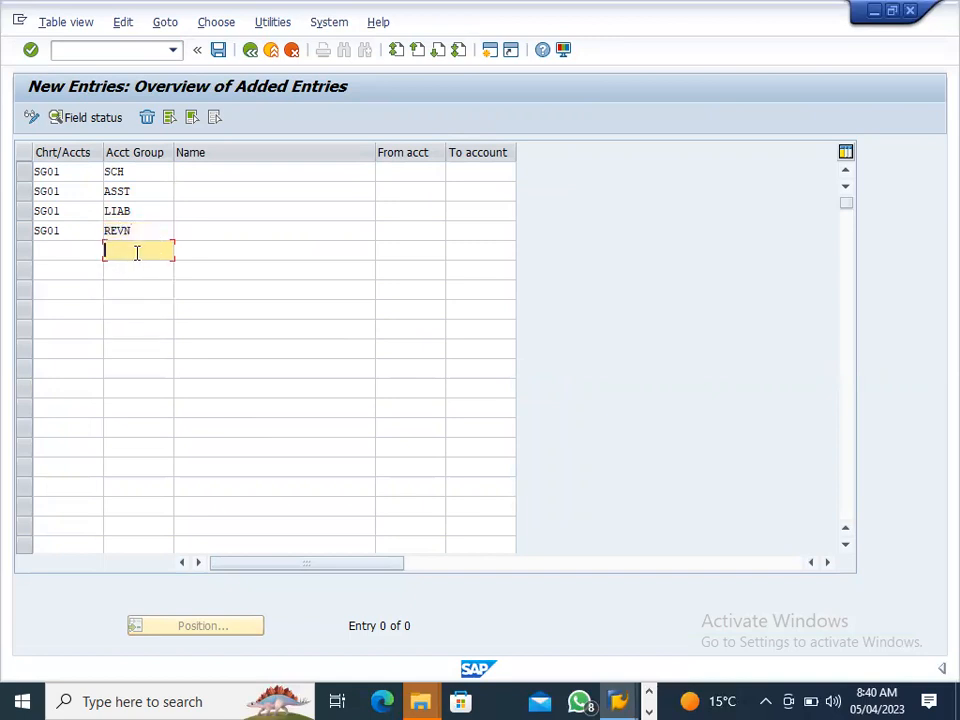
key(BackSpace)
click(139, 266)
click(83, 251)
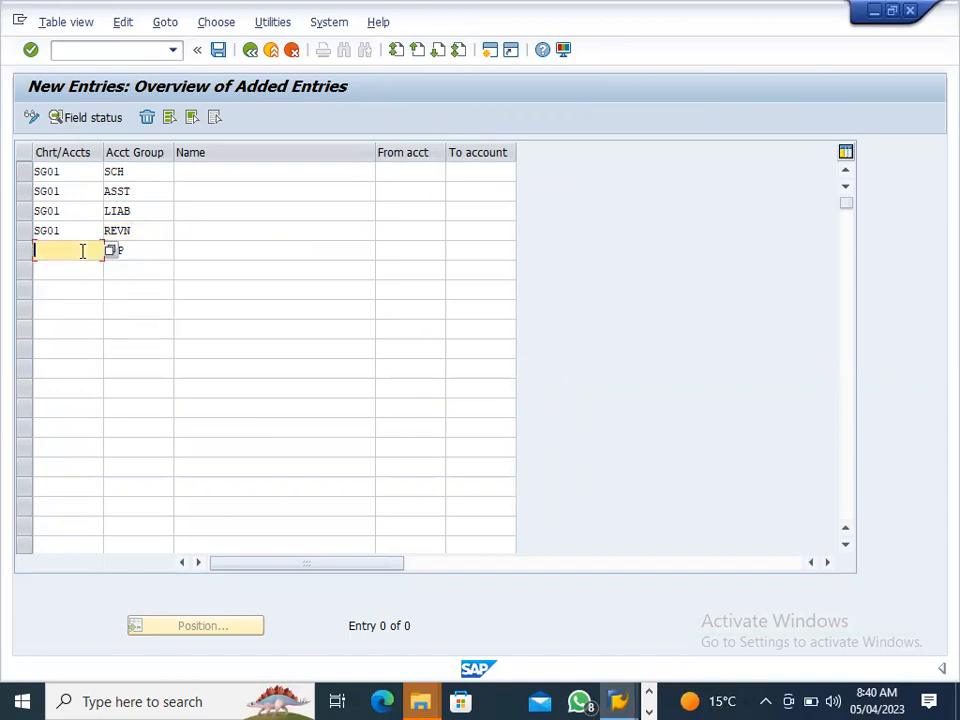
key(BackSpace)
click(81, 270)
Name the SCH, ASST and LIAB account groups SHARE CAPITAL, ASSETS and LIABILITIES.
click(208, 174)
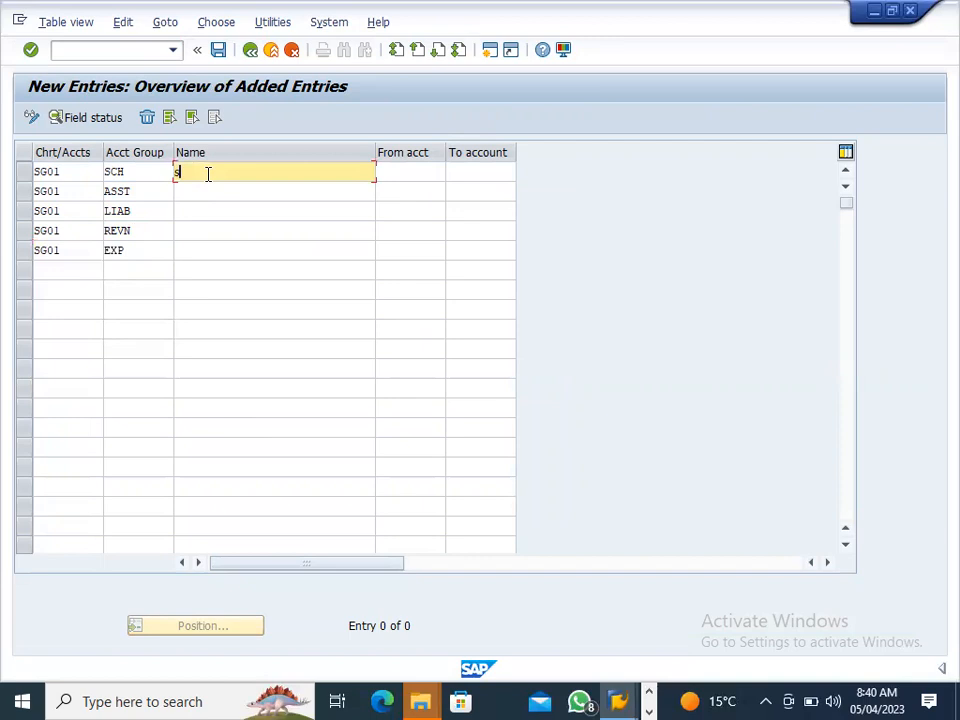
key(Down)
key(Return)
click(243, 190)
text(a)
click(232, 208)
click(227, 206)
text(a)
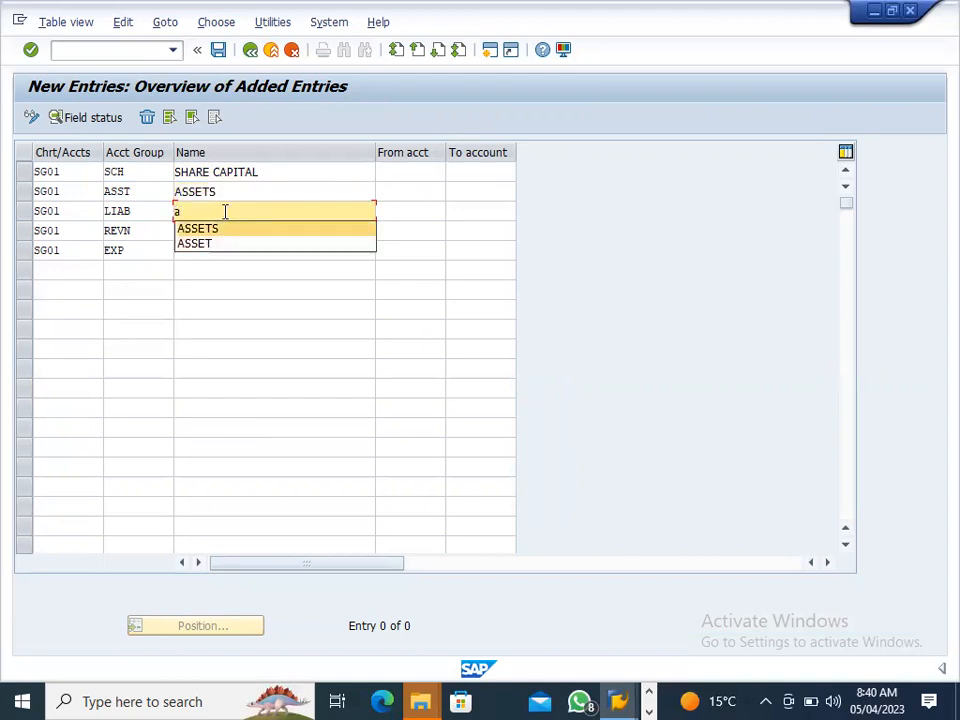
key(BackSpace)
click(222, 257)
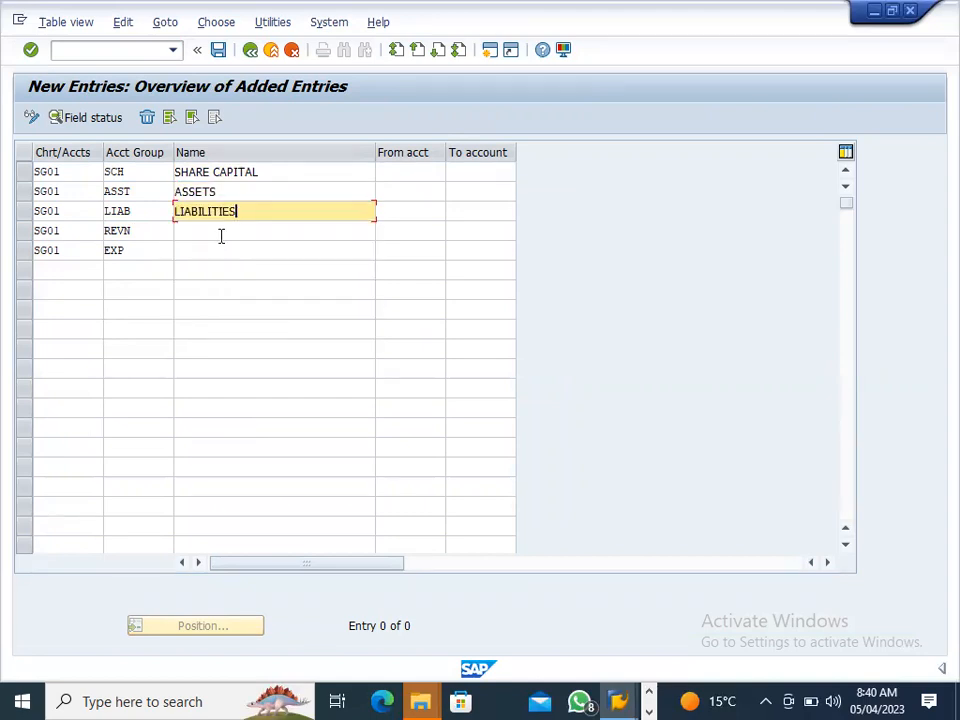
Name the REVN account group REVENUE and the EXP account group EXPENSES.
click(219, 231)
text(r)
click(217, 250)
click(219, 249)
text(e)
click(221, 269)
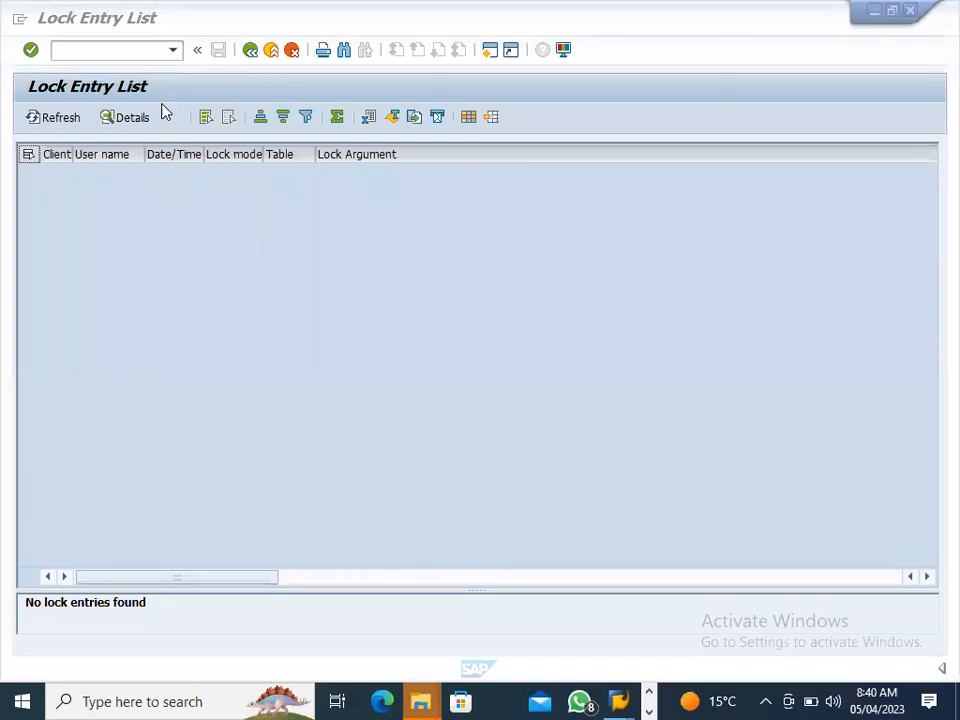
In the Lock Entry List session, open Edit G/L Account Centrally and expand all account folders of company code SG01 to examine the account numbering.
click(141, 49)
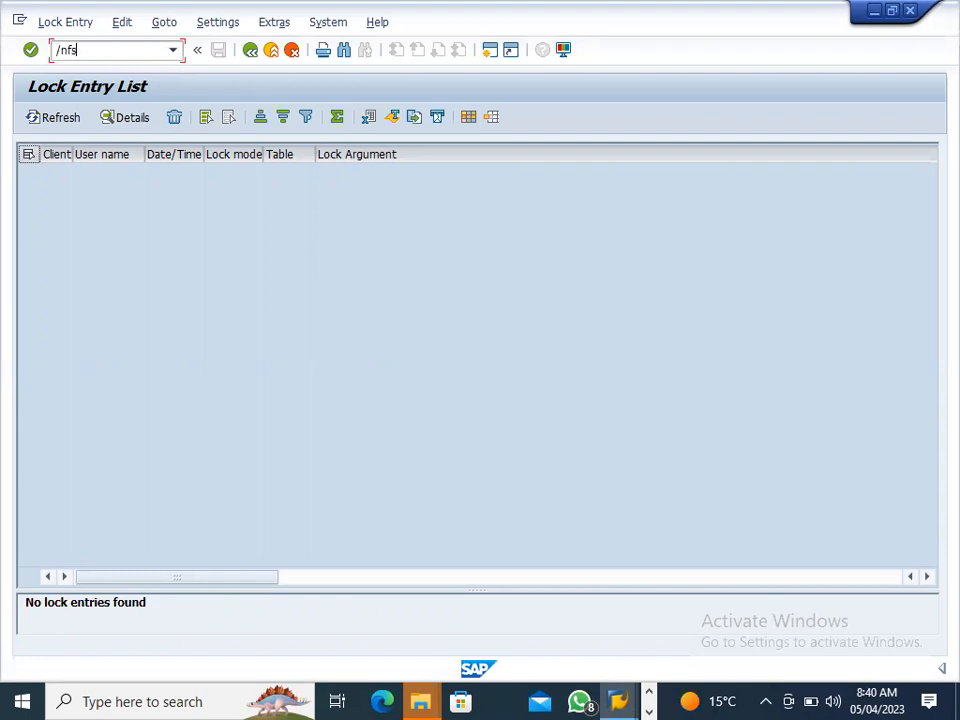
key(Return)
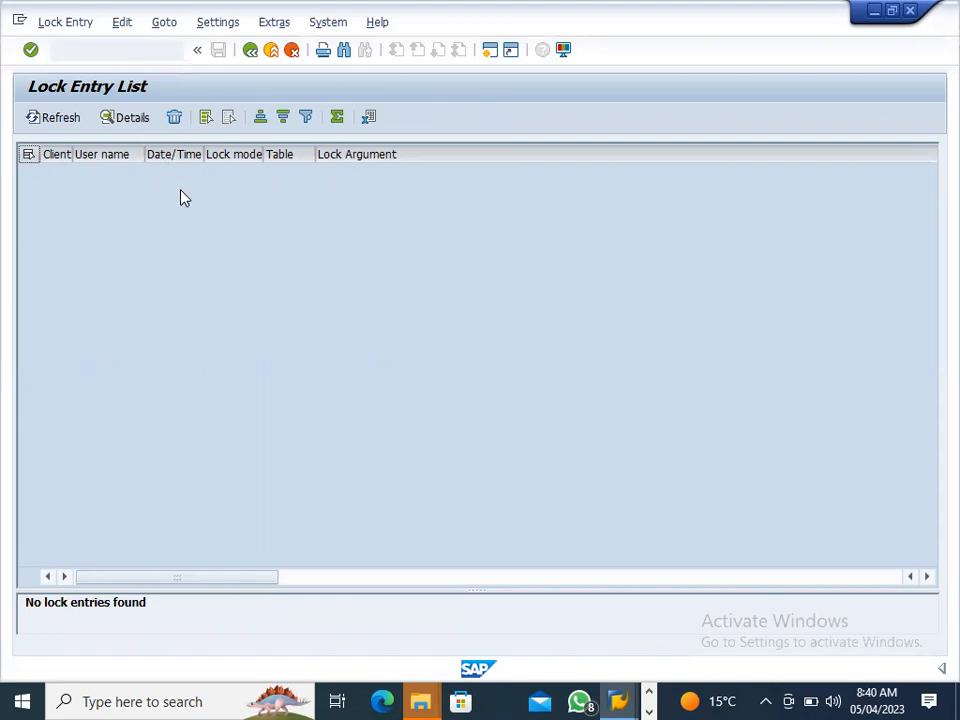
click(27, 188)
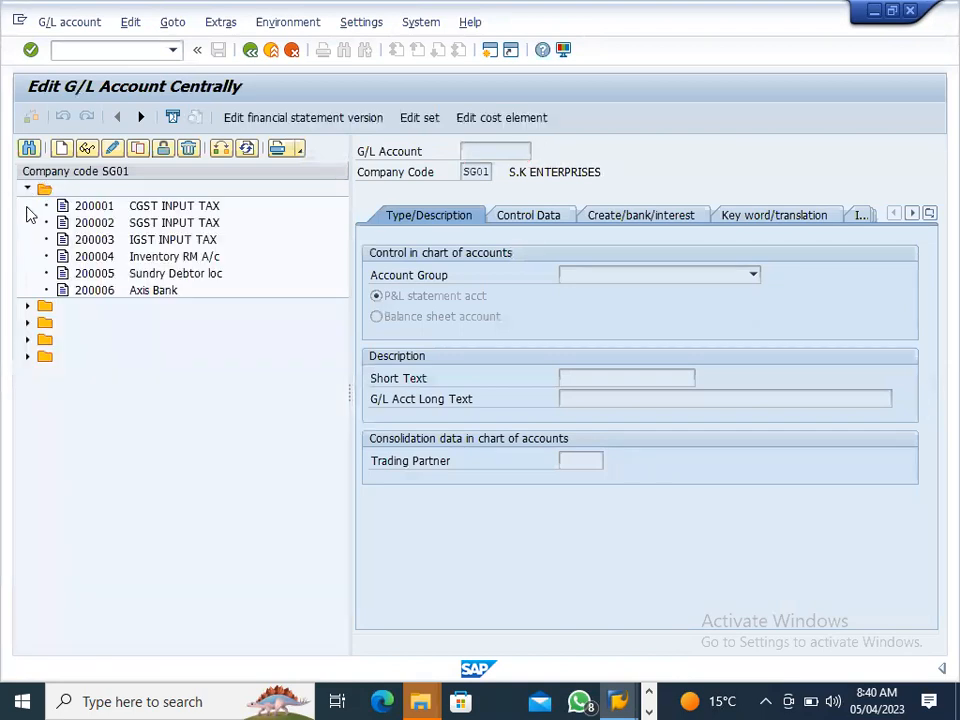
click(27, 306)
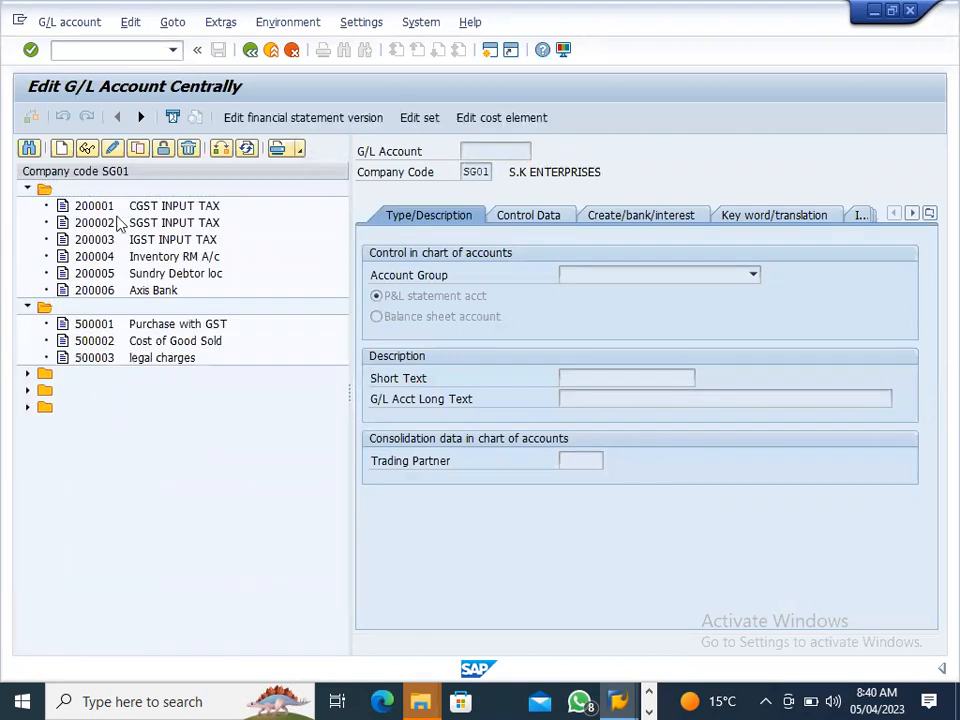
click(27, 373)
click(27, 491)
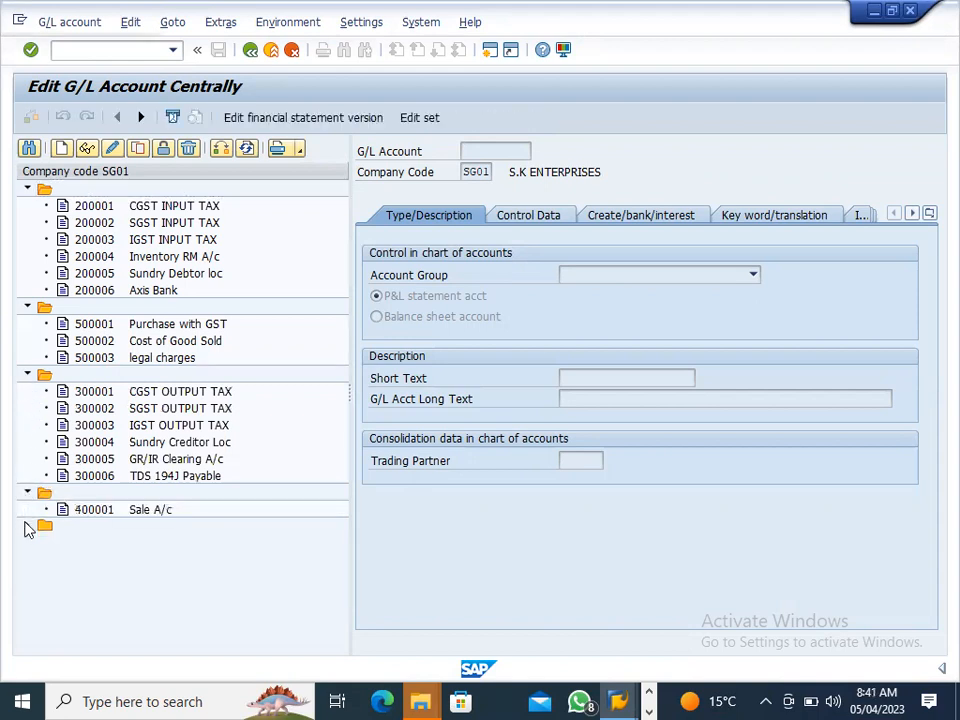
click(27, 527)
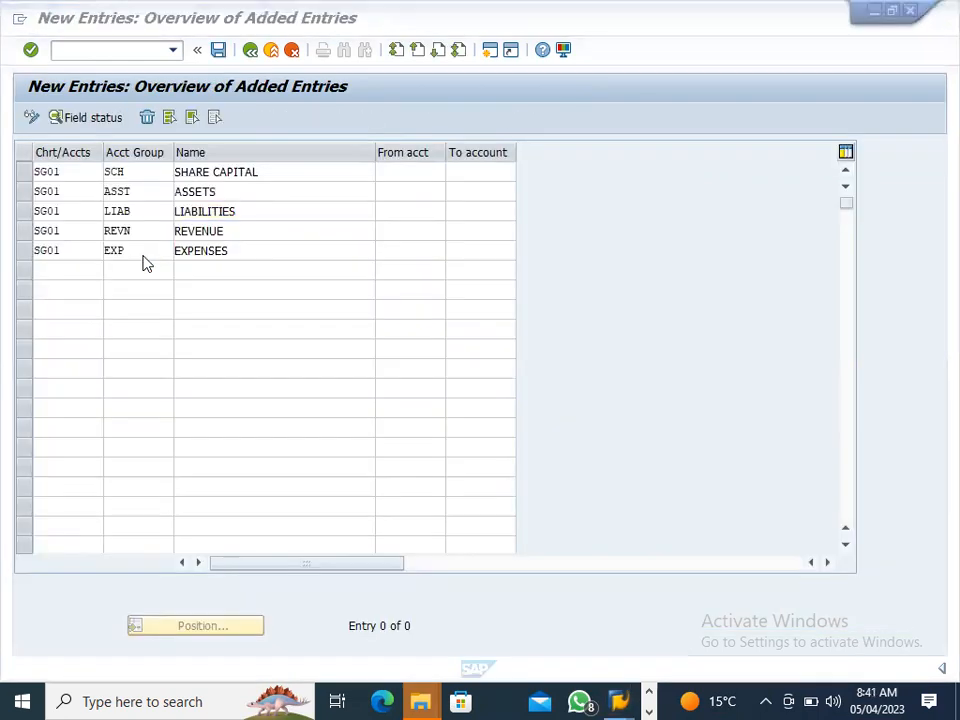
Return to the new account group entries and set the SHARE CAPITAL account range to 100000 through 199999.
click(385, 172)
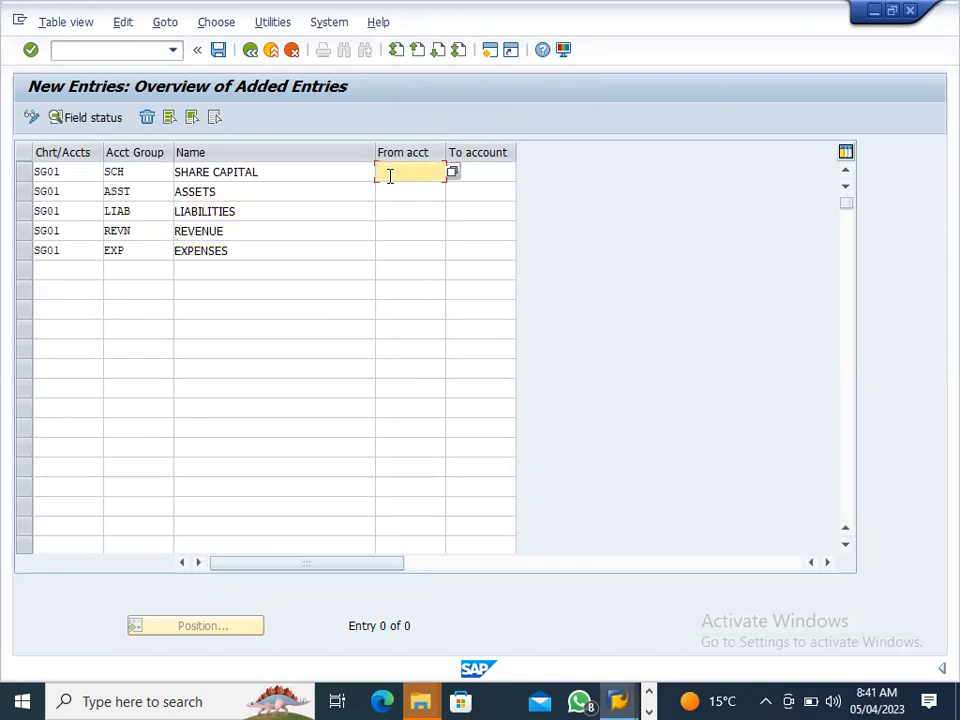
text(1)
click(394, 189)
click(468, 171)
text(1)
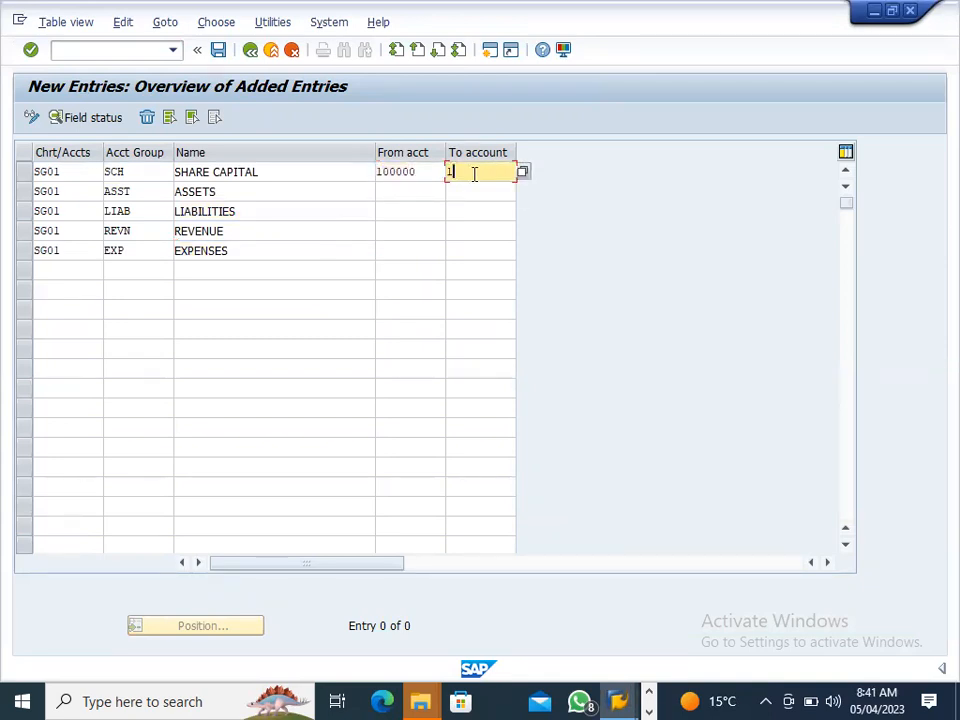
click(472, 190)
Set the account range of the ASSETS group to 200000 through 299999.
click(424, 193)
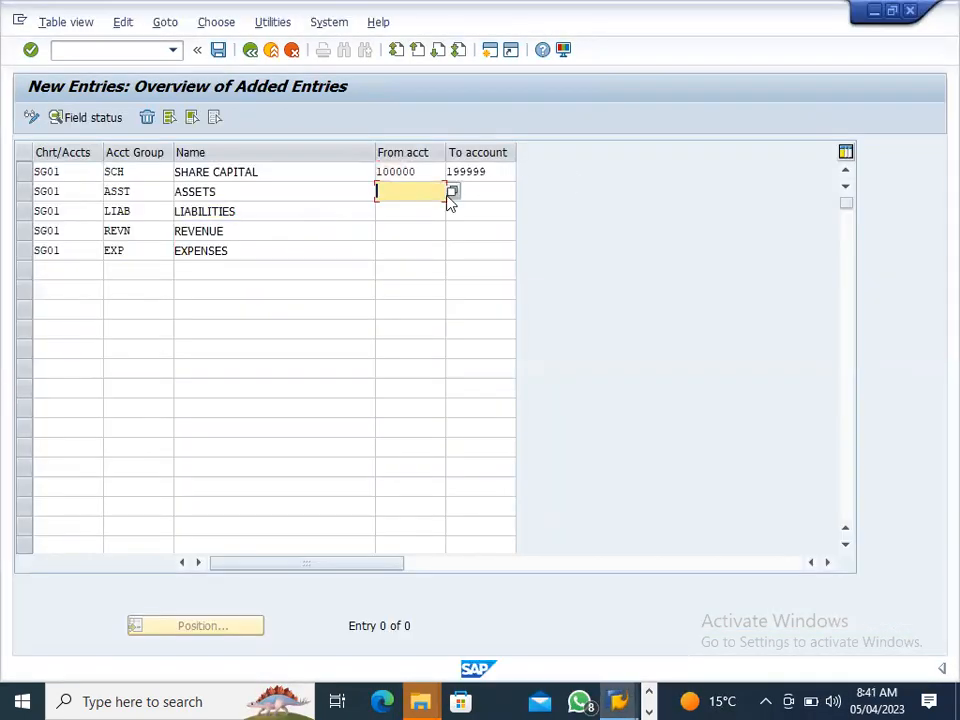
text(2)
click(433, 211)
click(492, 176)
click(482, 190)
text(2)
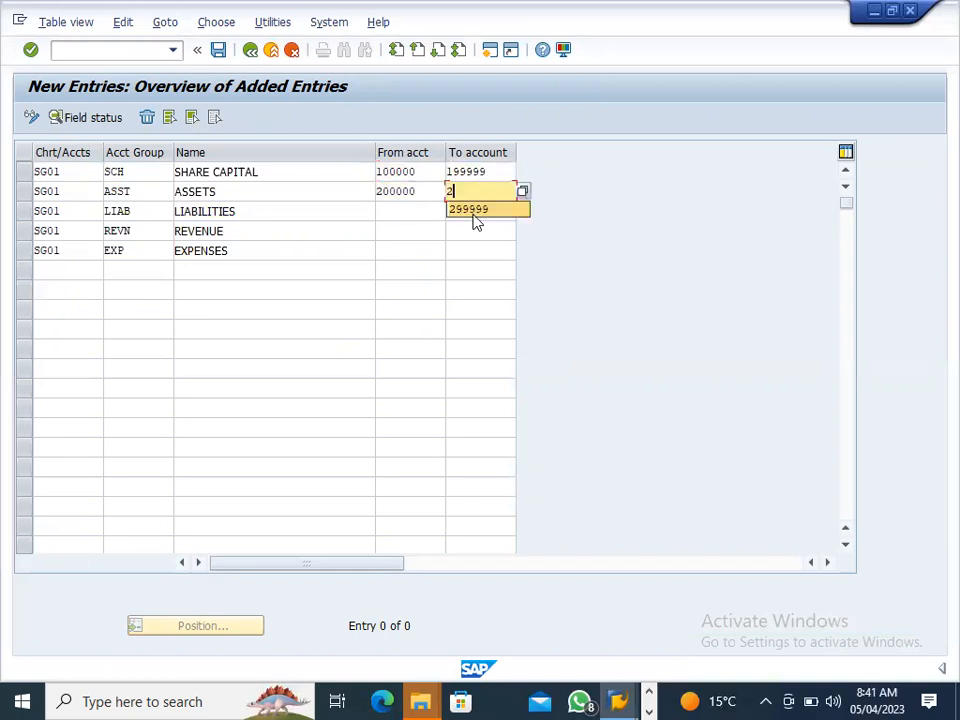
click(474, 212)
Set the account range of the LIABILITIES group to 300000 through 399999.
click(433, 210)
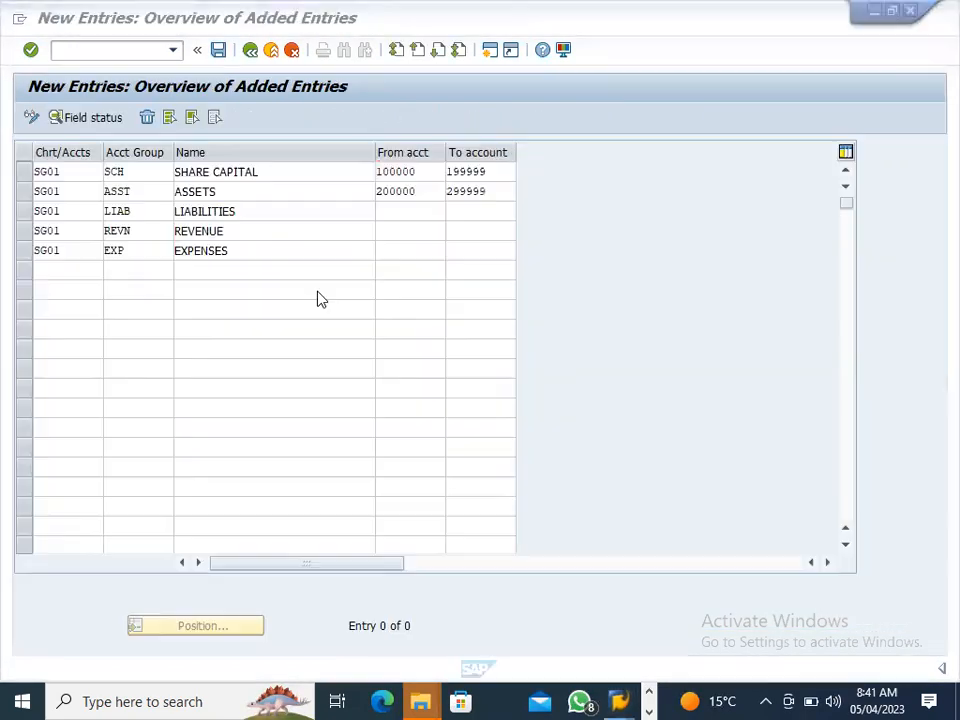
click(397, 206)
text(3)
click(400, 230)
click(467, 210)
text(3)
click(458, 230)
Set the account range of the REVENUE group to 400000 through 499999.
click(400, 229)
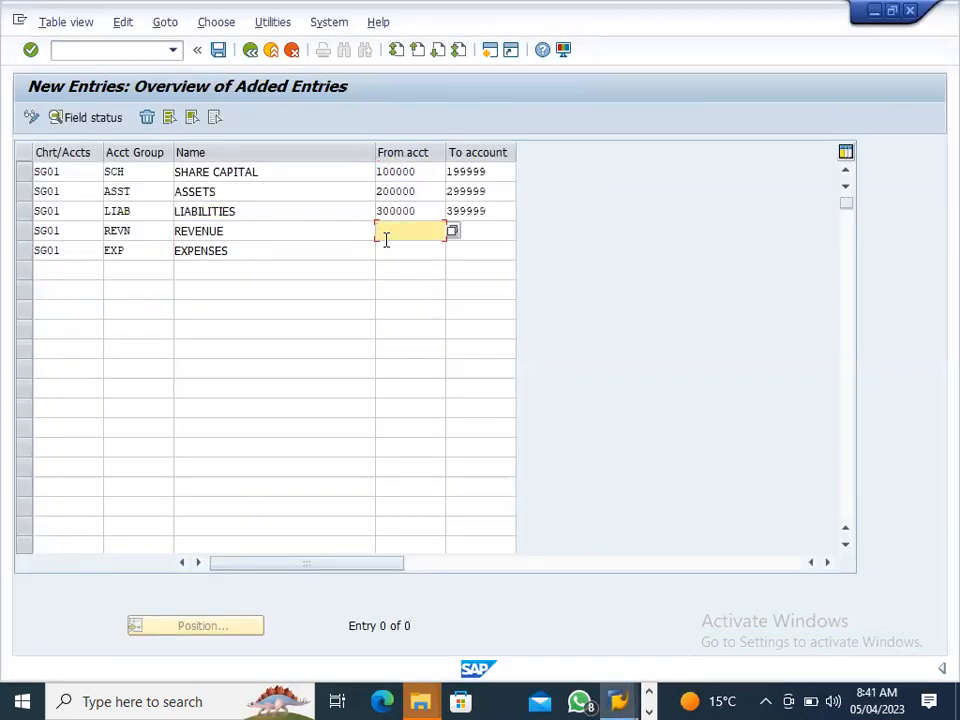
text(4)
click(397, 250)
click(485, 232)
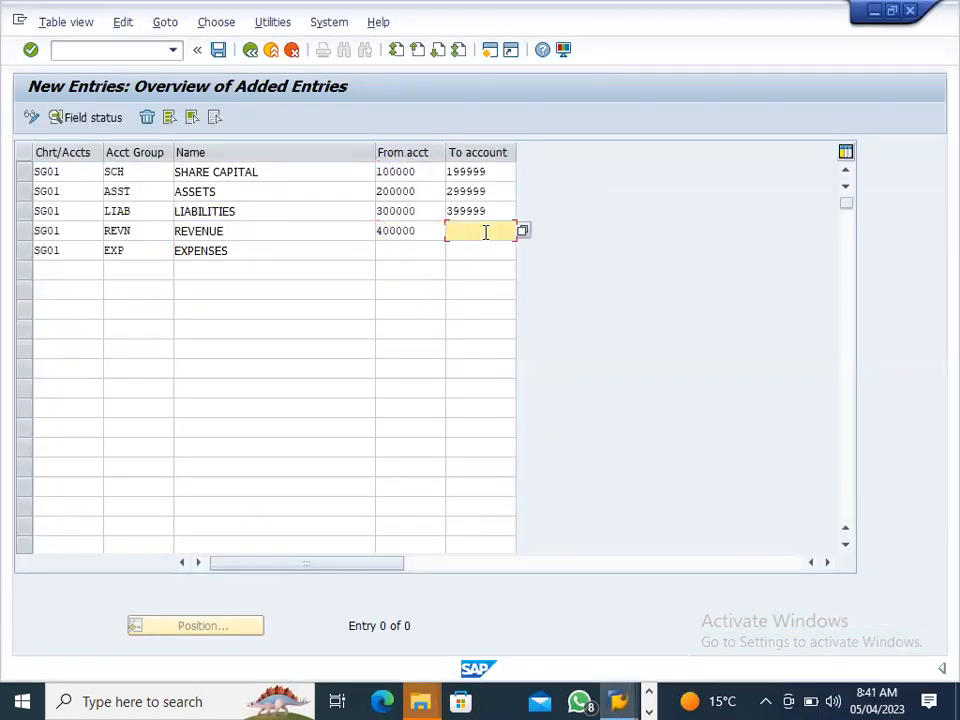
text(4)
click(482, 251)
Set the EXPENSES group's account range to 500000 through 599999 and save the new account group entries.
click(431, 251)
text(5)
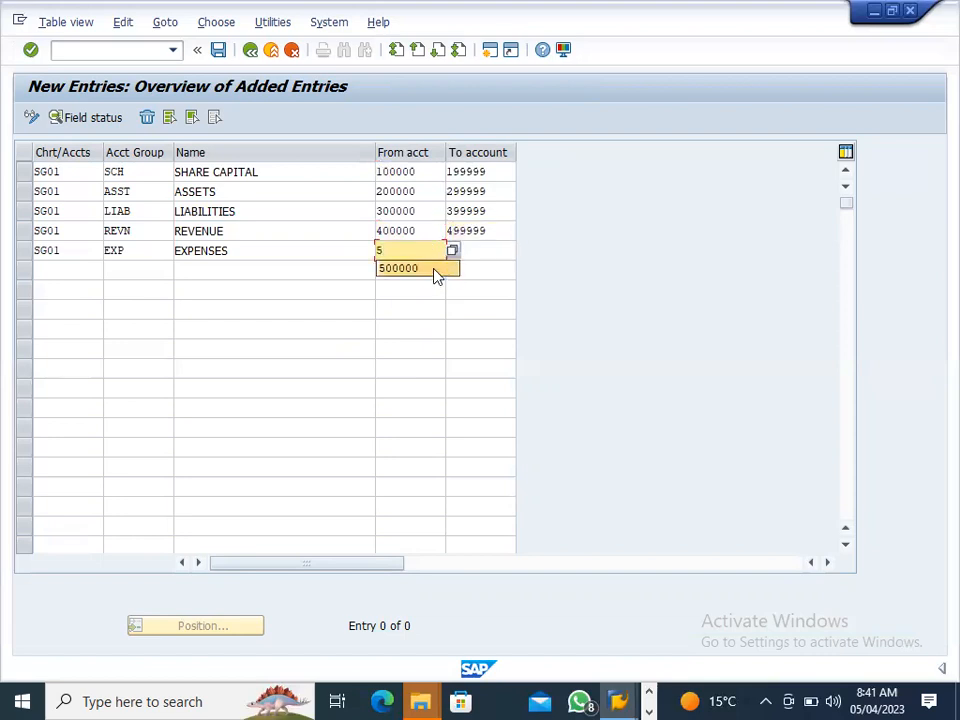
click(435, 270)
click(469, 254)
text(5)
click(467, 268)
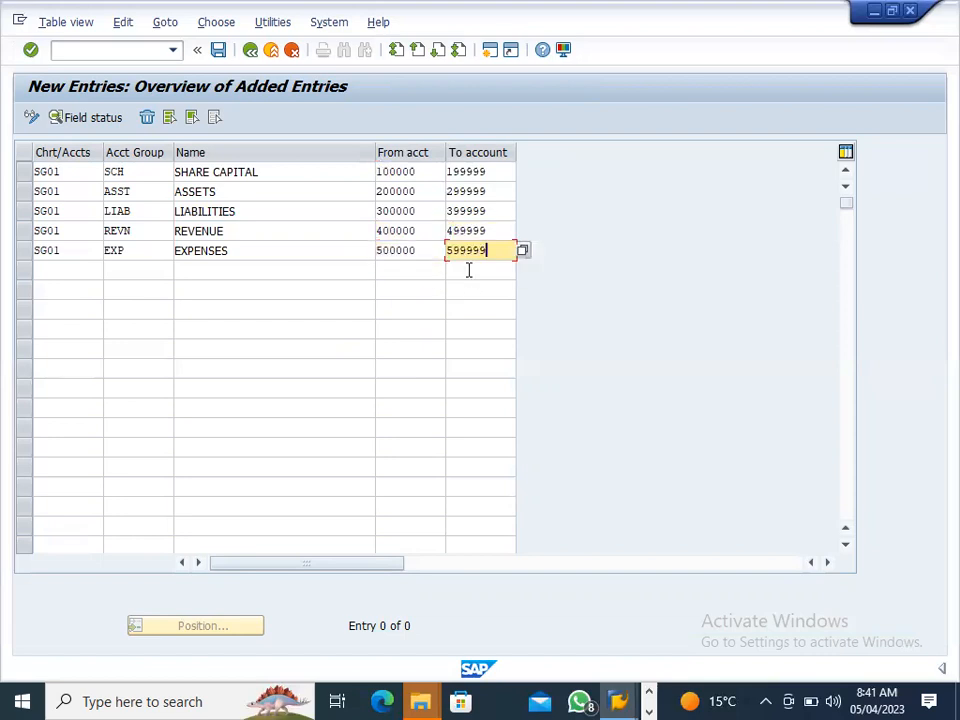
click(219, 52)
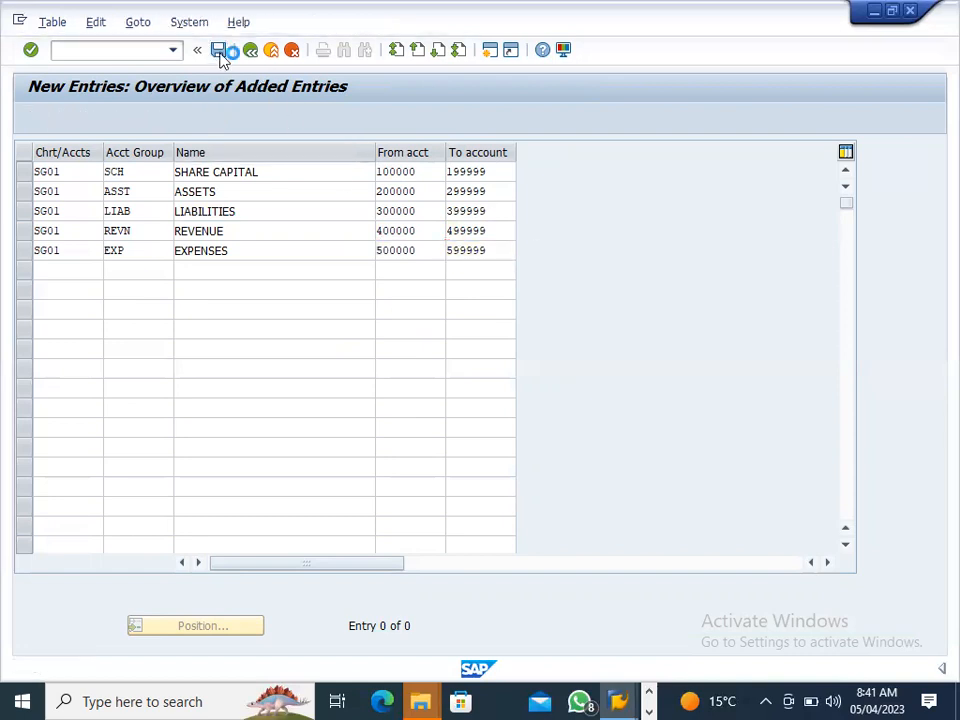
click(277, 319)
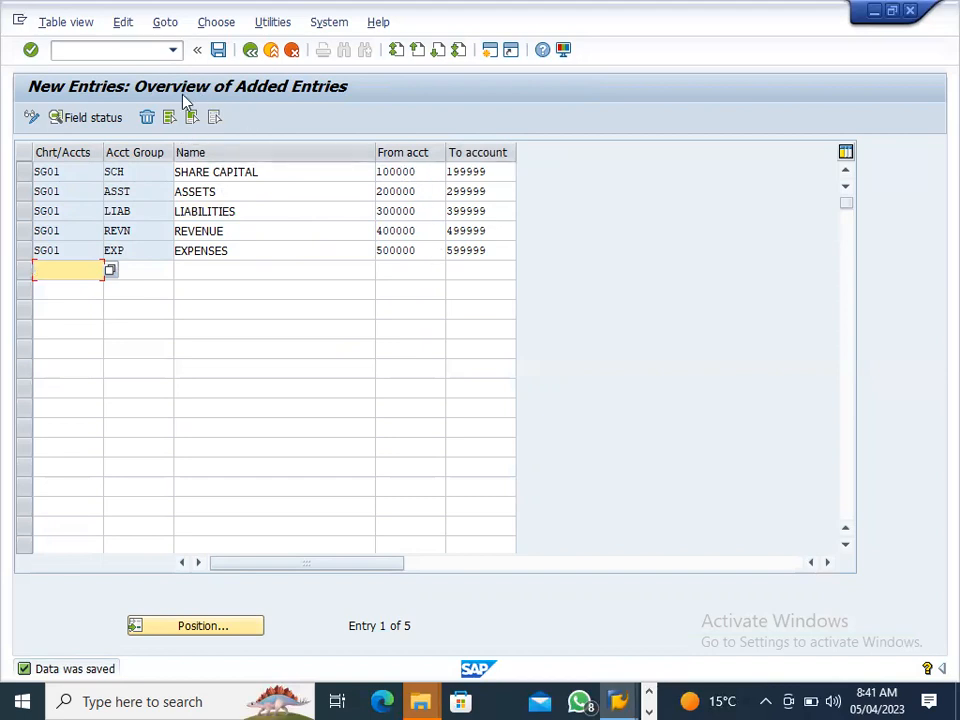
Switch to the Edit G/L Account Centrally session, leave the transaction and restart it with FS00.
click(421, 697)
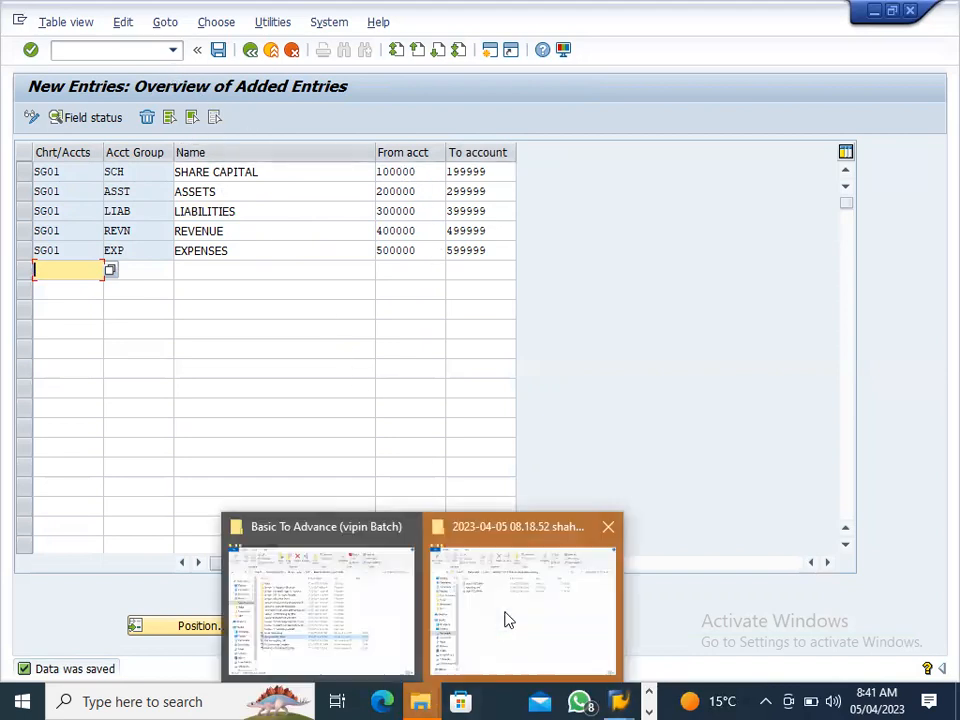
mouse_move(620, 692)
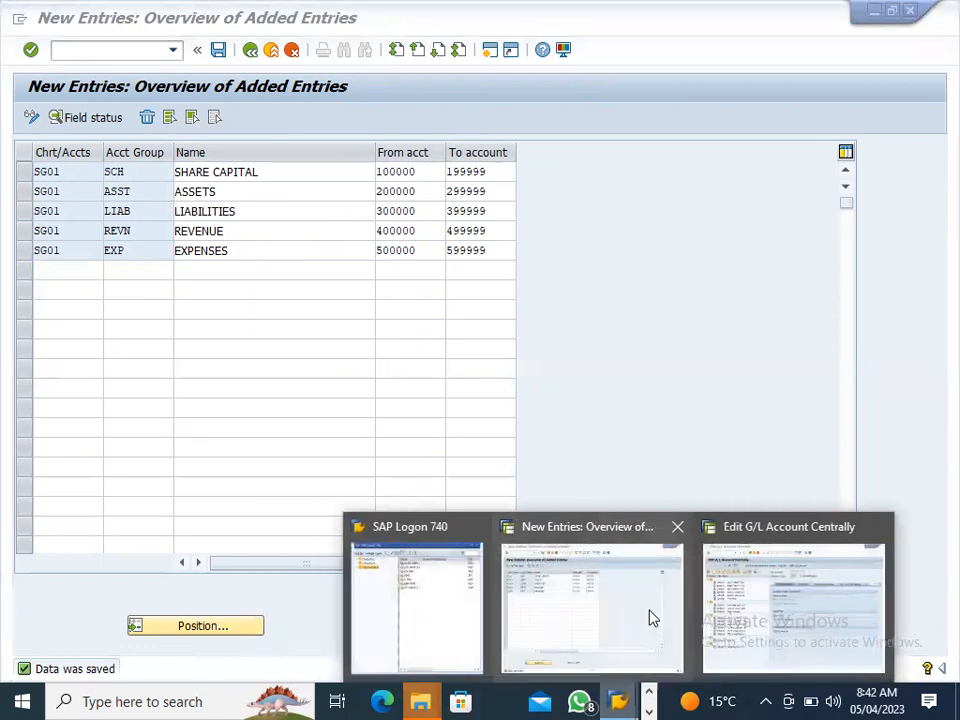
click(757, 600)
click(152, 53)
text(/n)
key(Return)
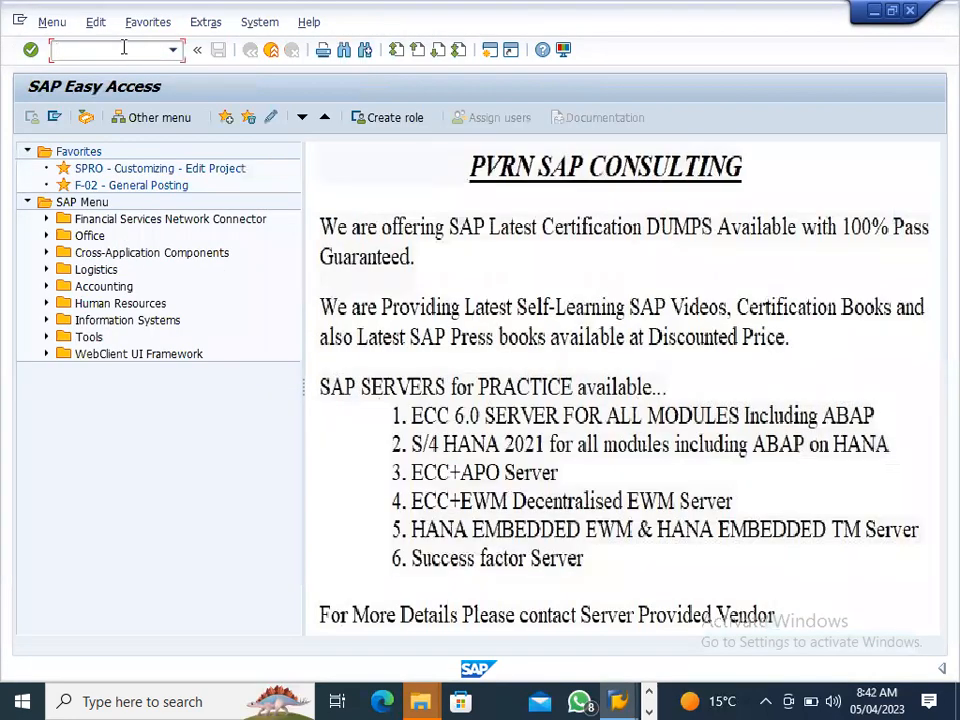
text(fs00)
key(Return)
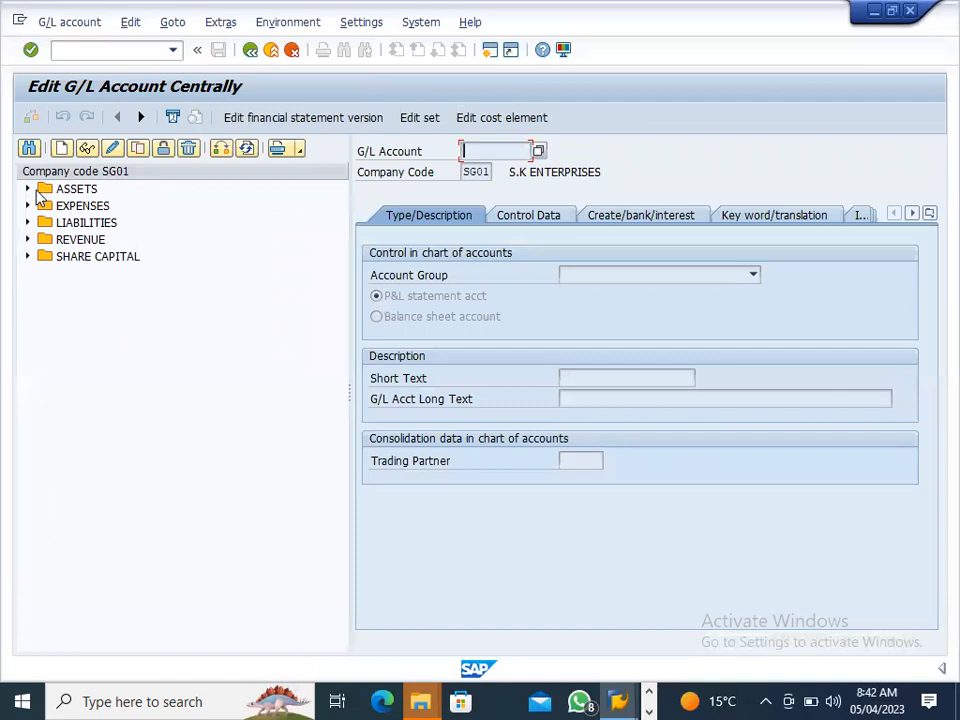
Expand the ASSETS, EXPENSES, LIABILITIES and REVENUE folders of company code SG01 to examine the existing account numbers.
click(28, 188)
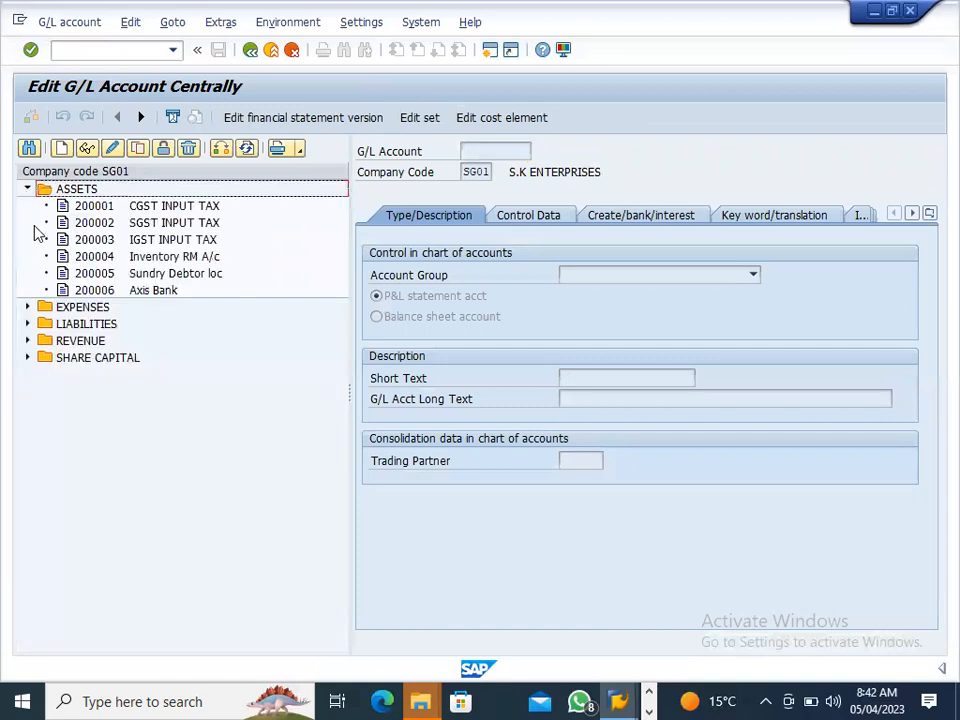
click(28, 307)
click(27, 376)
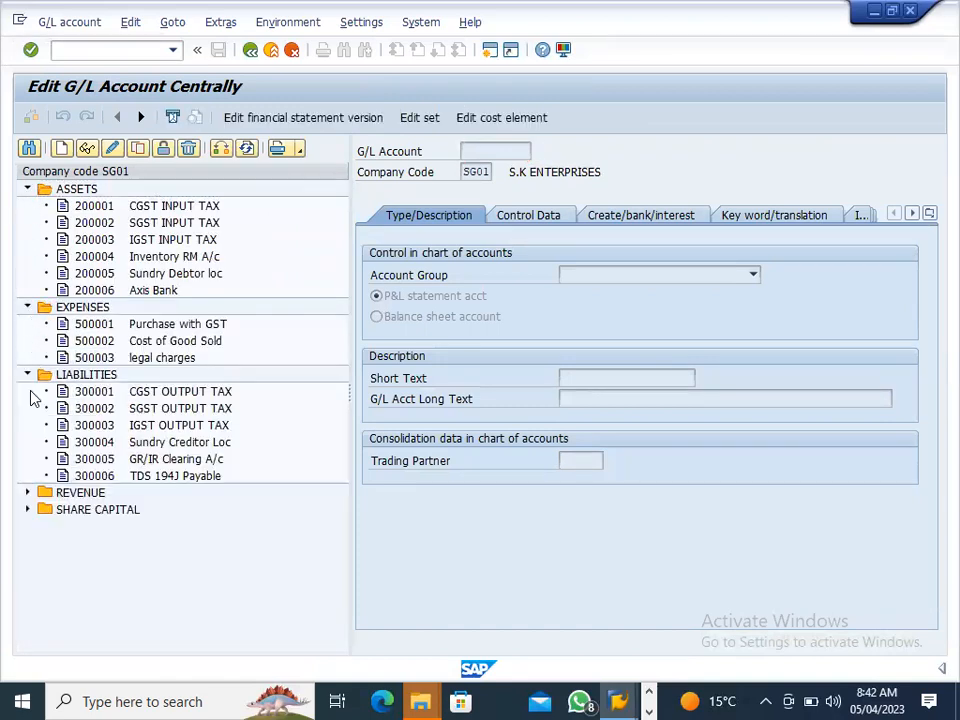
click(28, 492)
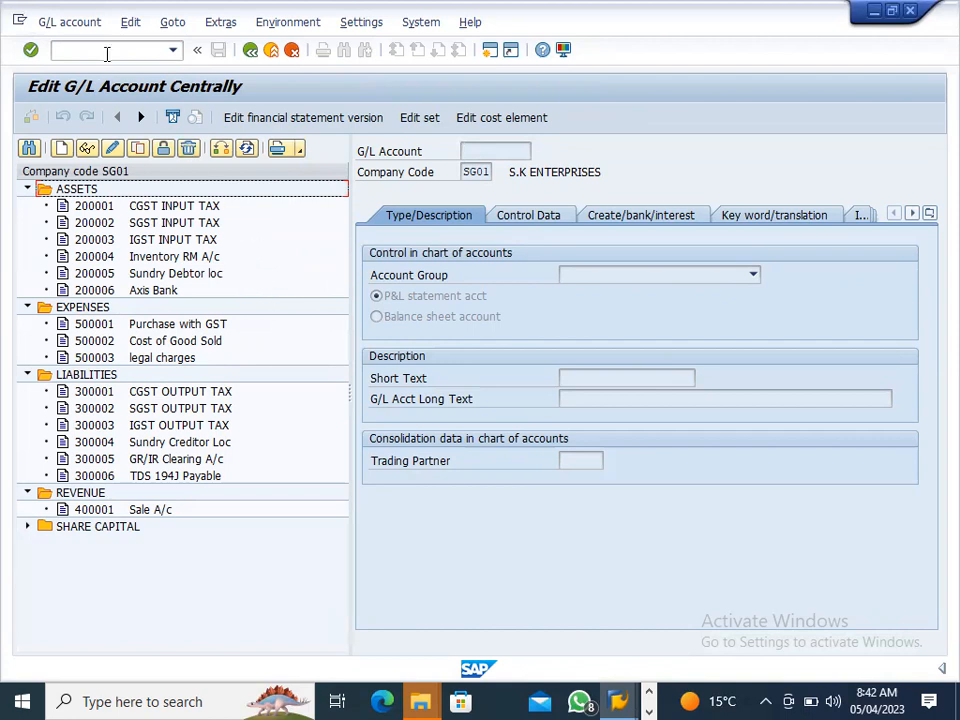
Start creating G/L account 500004 in company code SG01.
click(62, 148)
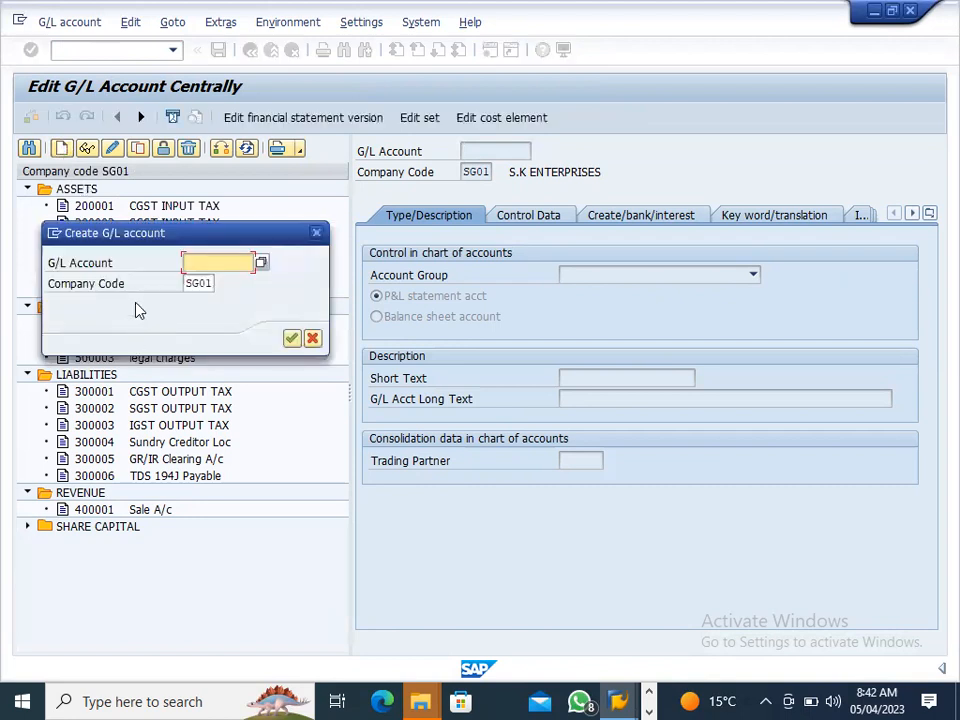
drag(140, 237, 426, 228)
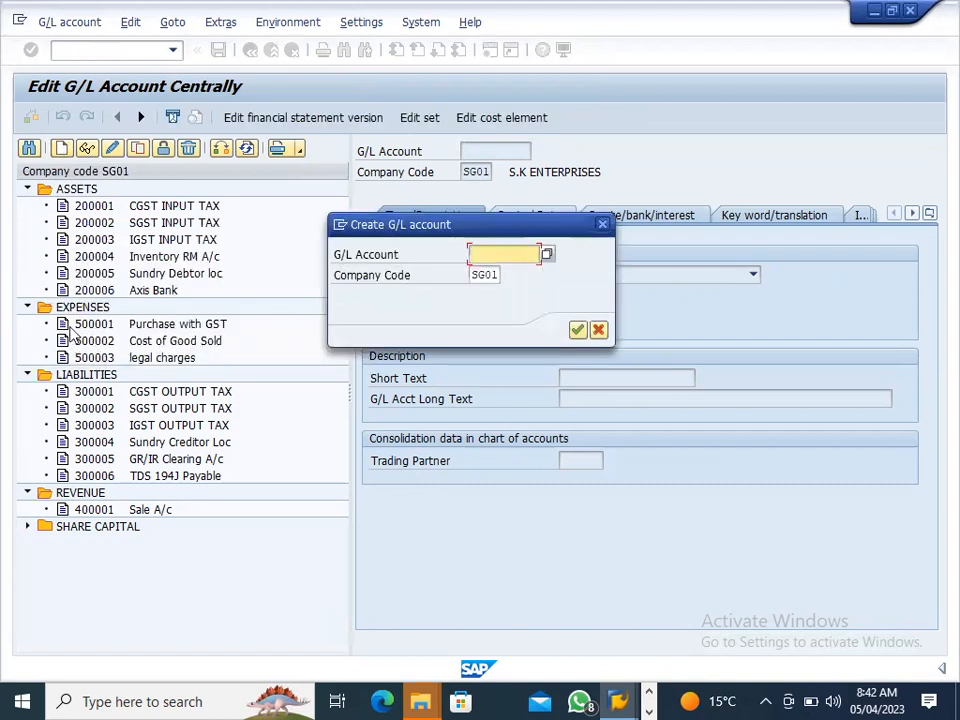
text(5)
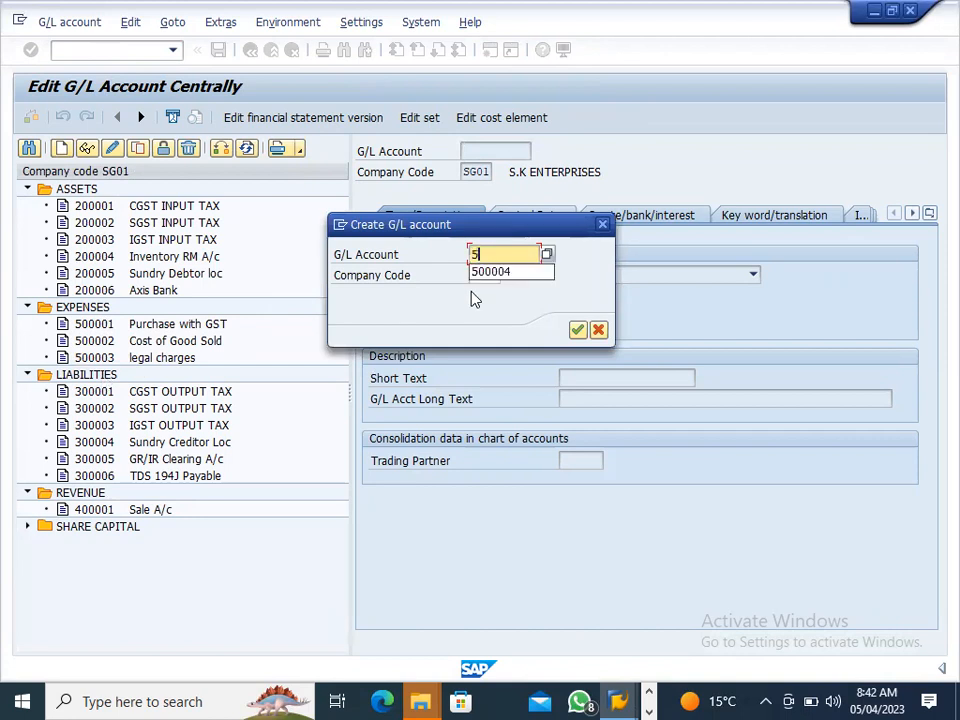
key(Down)
key(Return)
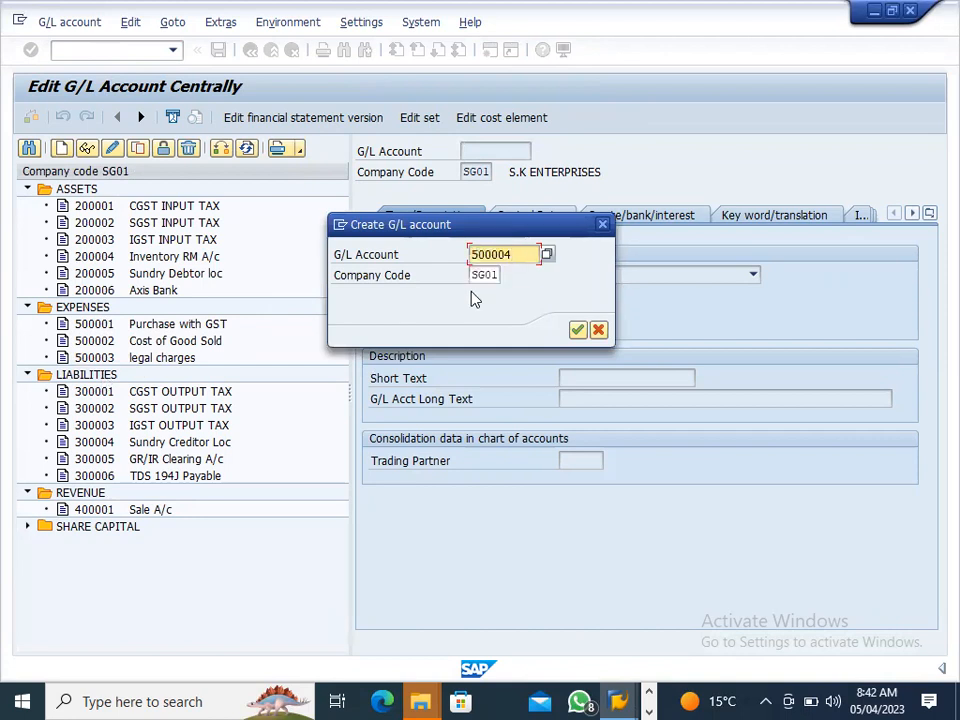
key(Return)
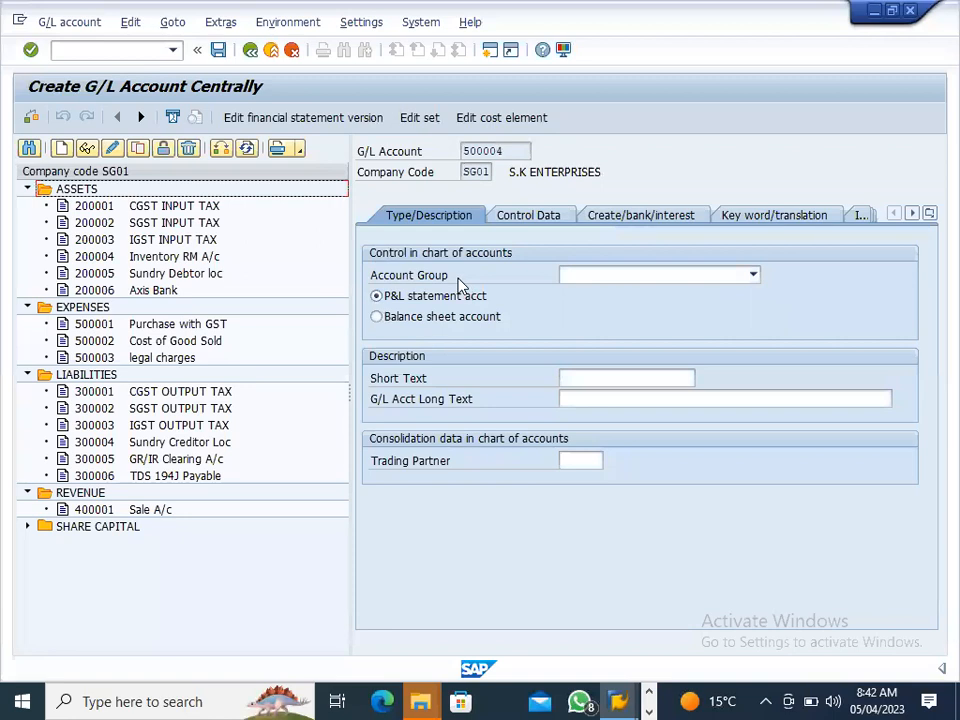
Try to assign the ASST ASSETS account group to G/L account 500004.
click(752, 275)
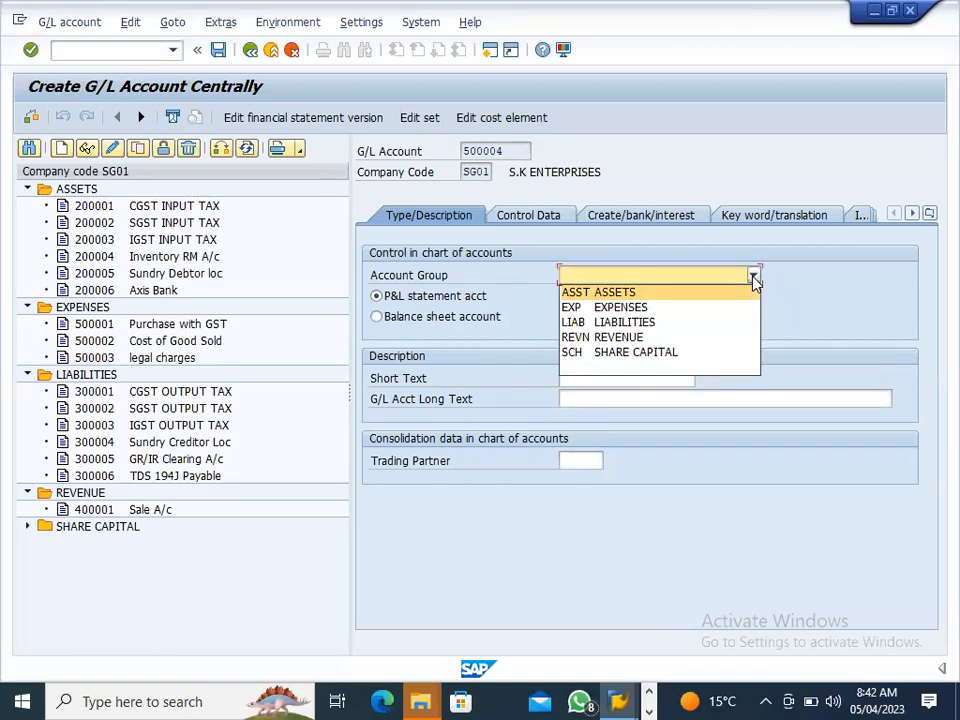
click(640, 298)
key(Return)
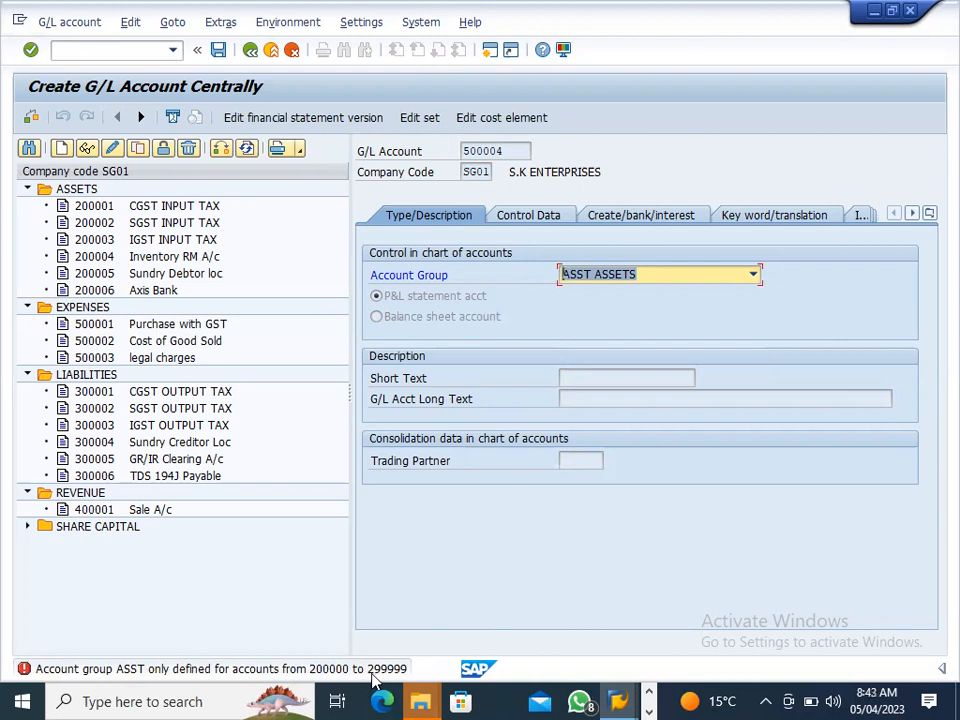
Assign account group EXP EXPENSES to account 500004 and describe it with short text Rent and long text Rent Account.
click(752, 274)
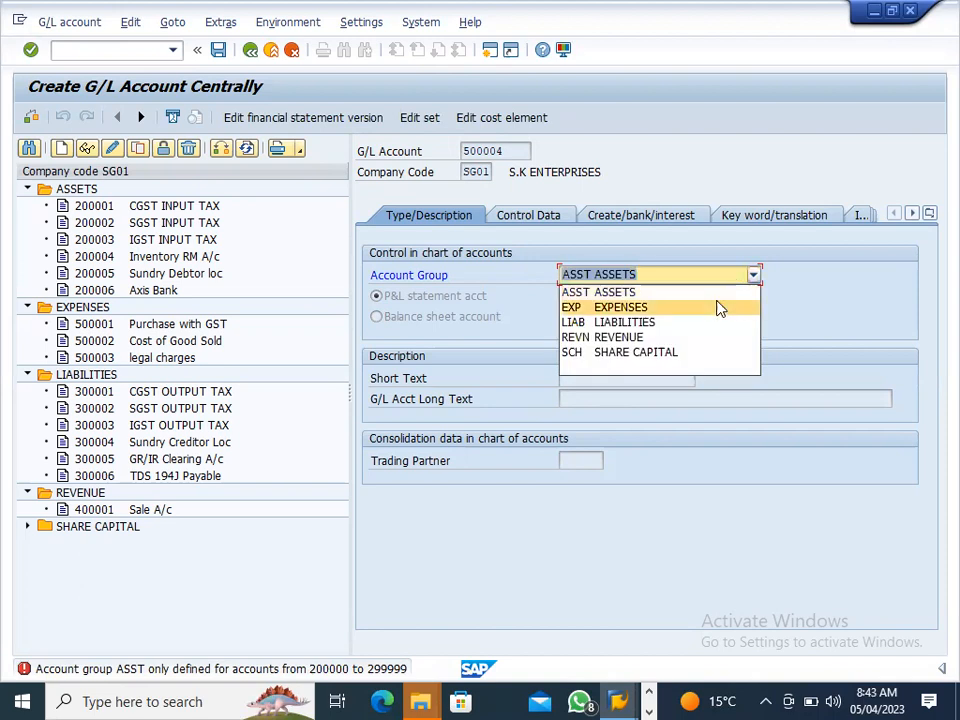
click(718, 307)
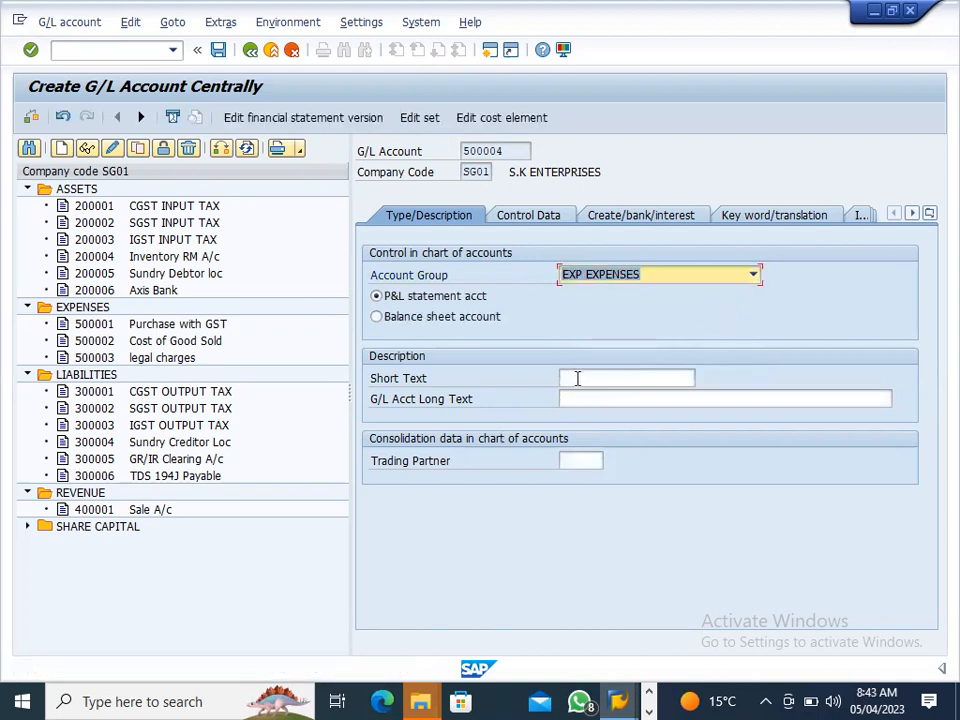
click(577, 378)
text(Rel)
text(nt)
click(587, 393)
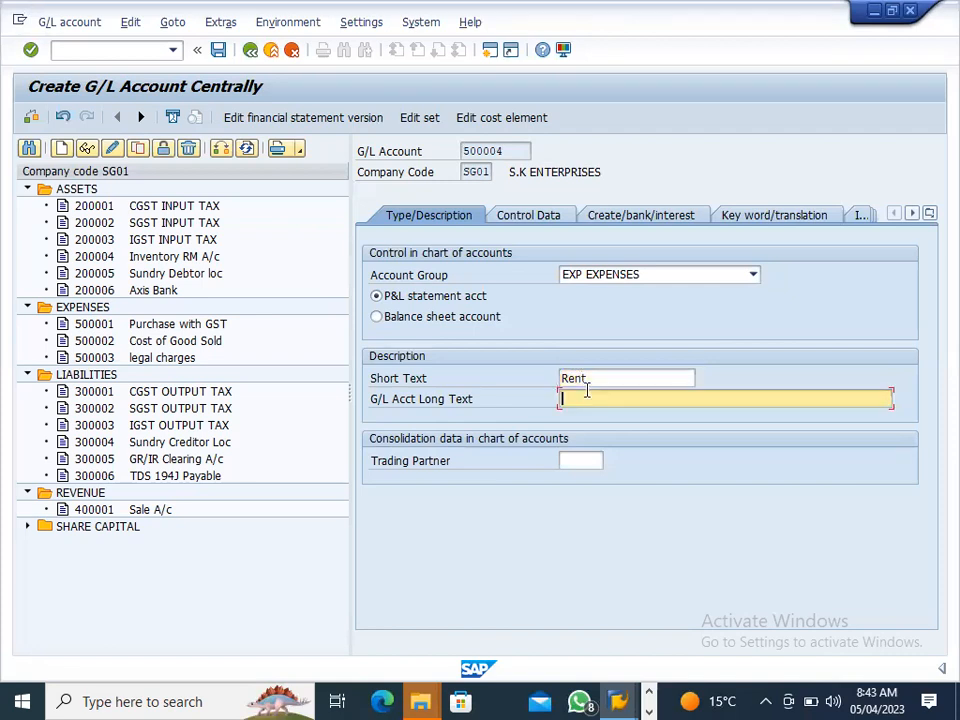
text(Rent Account)
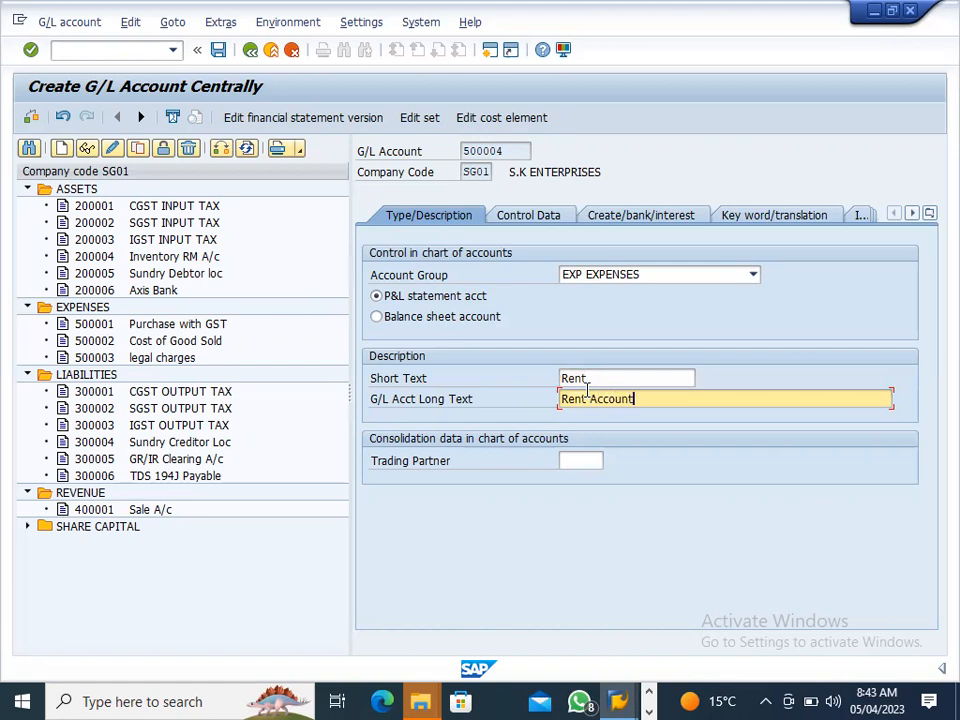
In the account's control data, enable line item display and set the sort key to 001 Posting date.
click(547, 218)
click(431, 220)
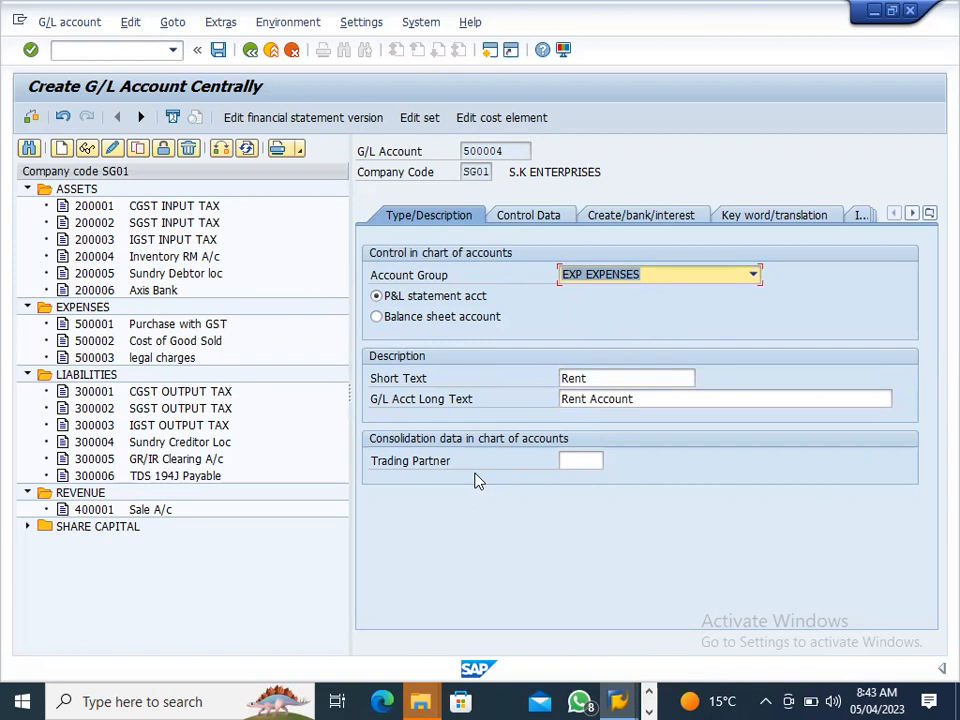
click(522, 222)
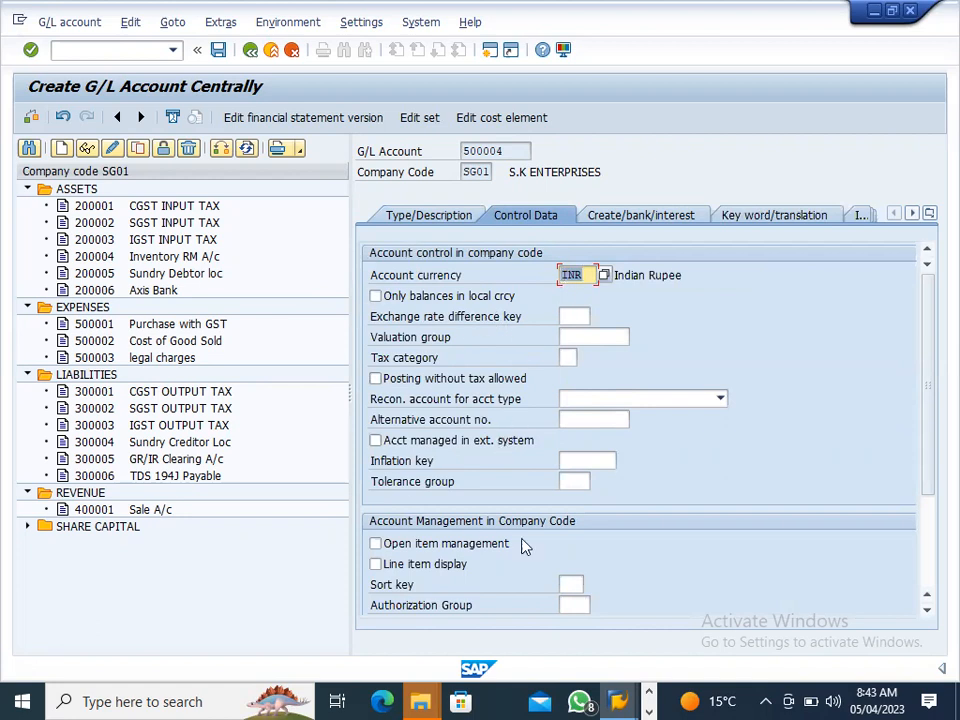
click(376, 565)
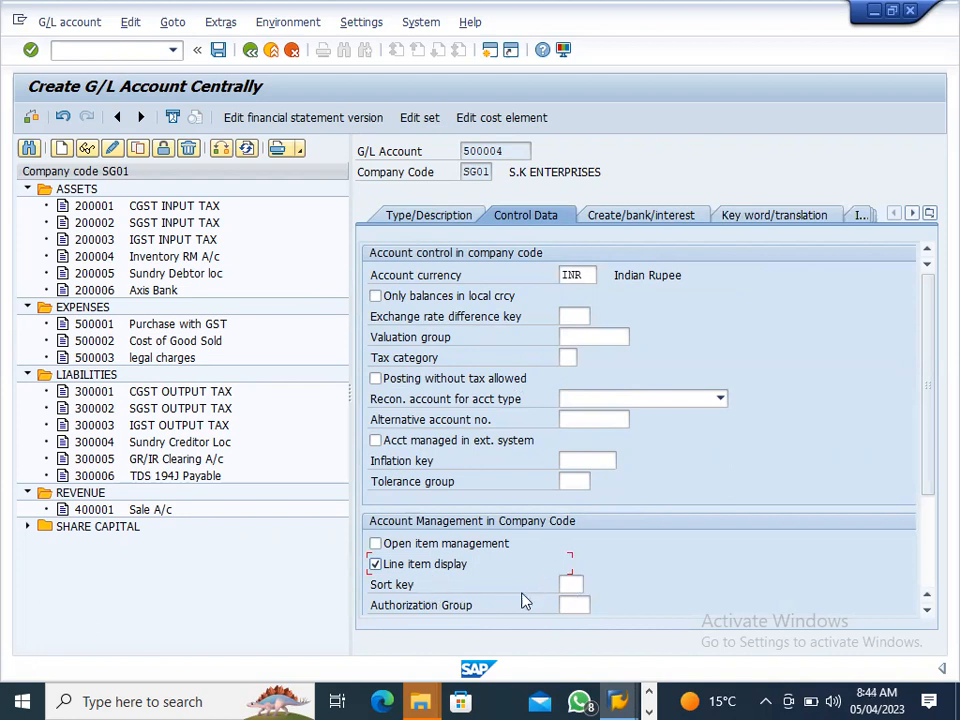
click(572, 586)
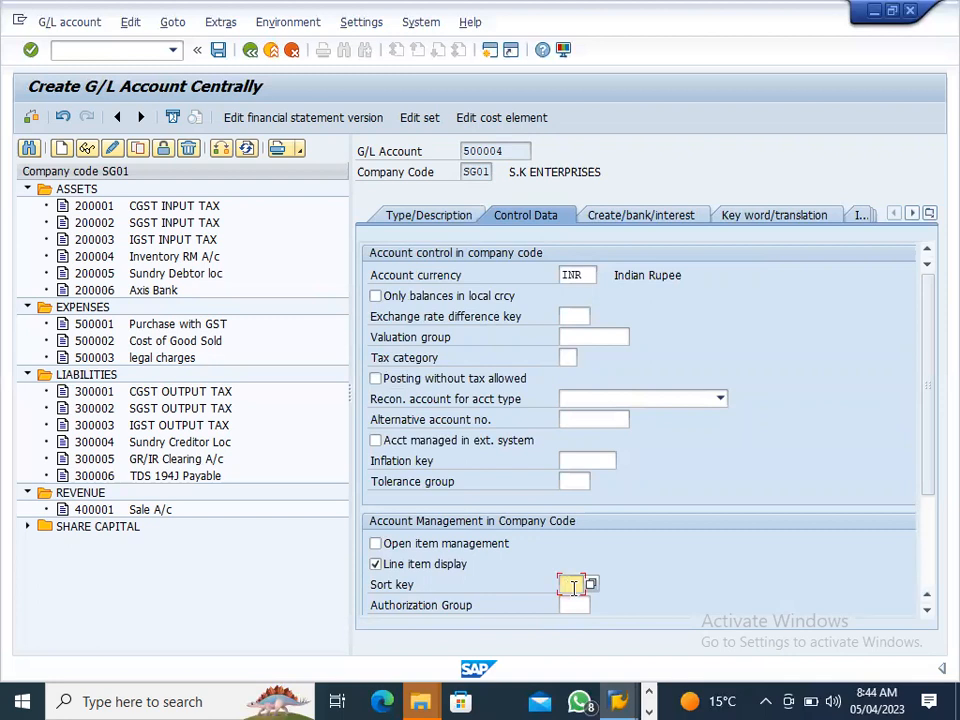
click(595, 584)
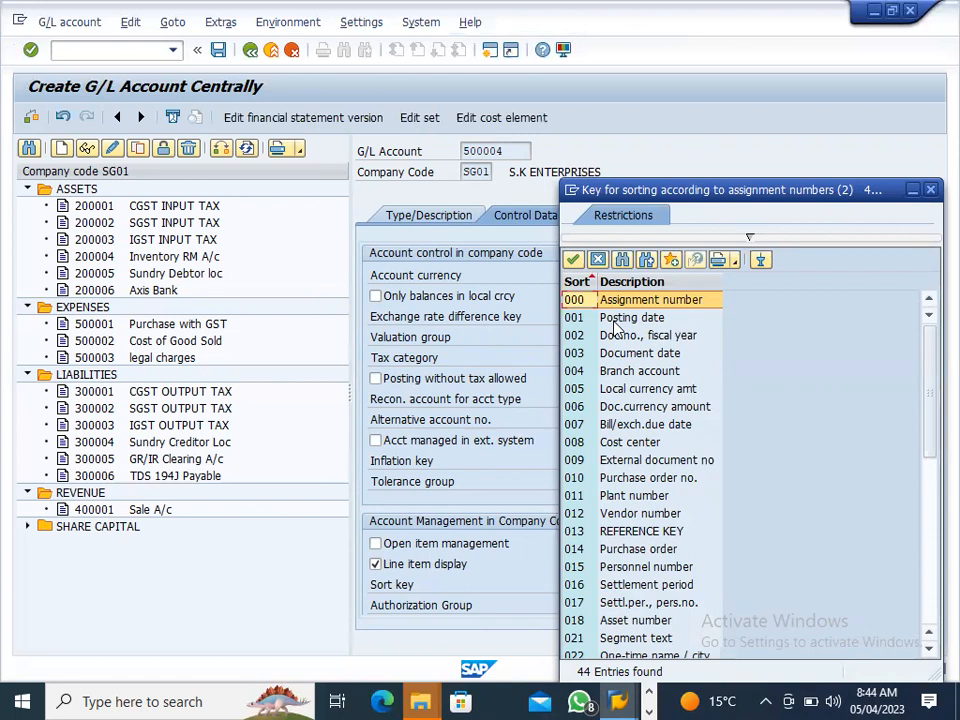
double_click(615, 318)
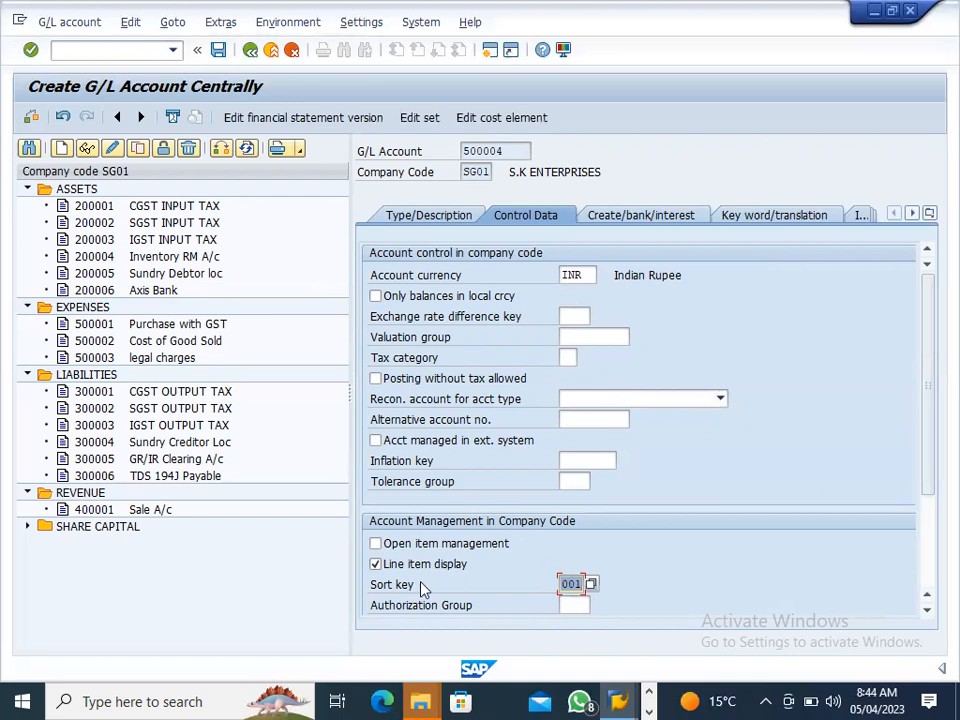
Open the account's document creation and bank settings, and start transaction FB50 in the New Entries session.
click(652, 223)
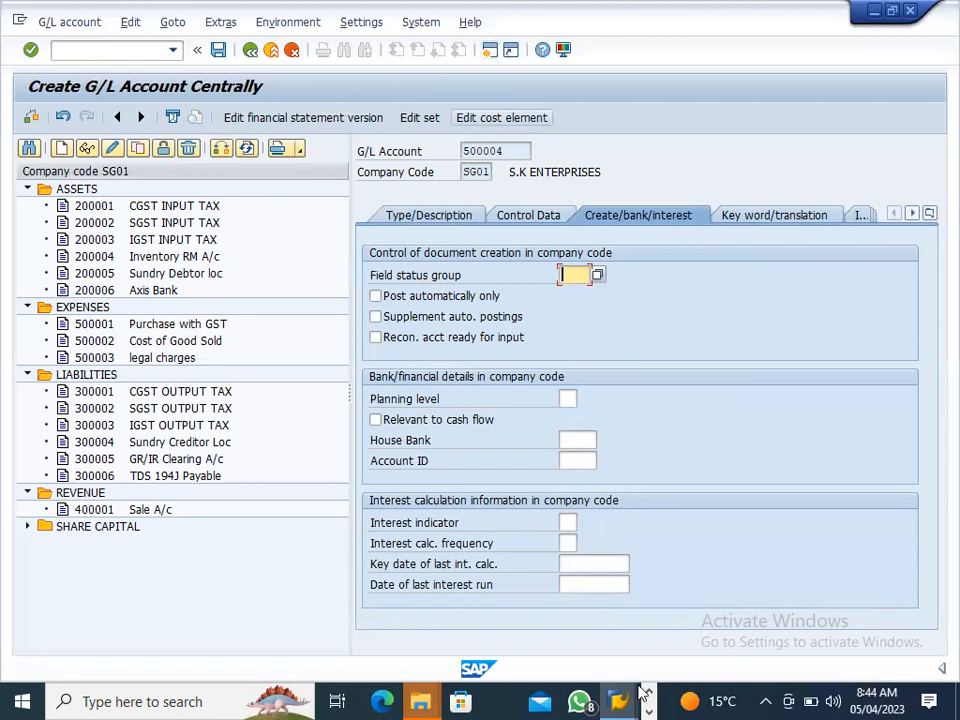
mouse_move(617, 700)
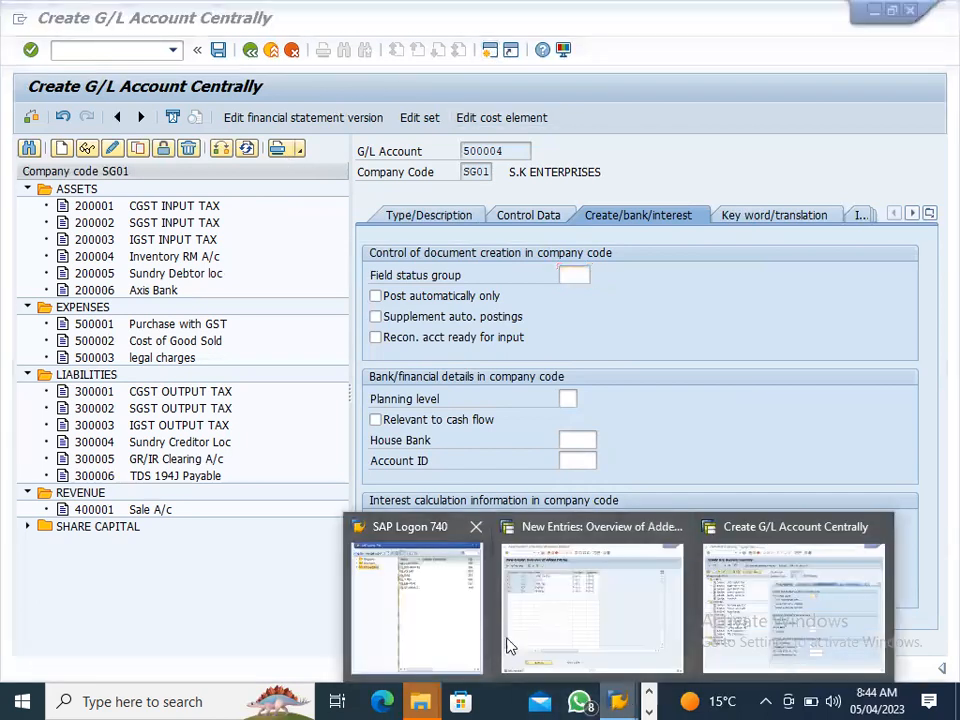
click(568, 636)
click(122, 50)
text(/nf)
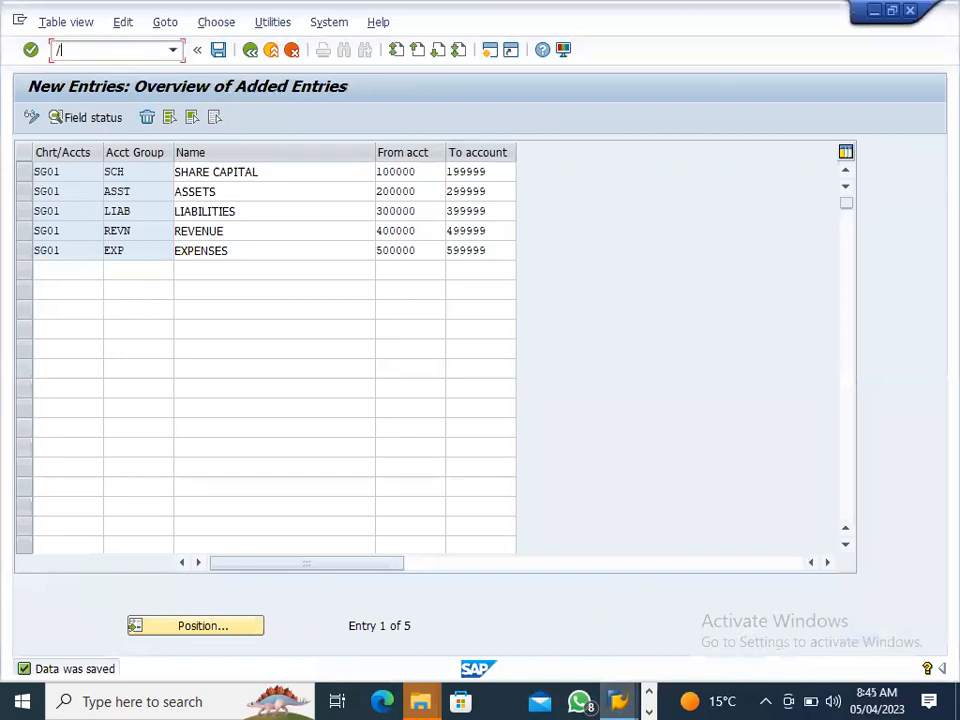
text(b50)
key(Return)
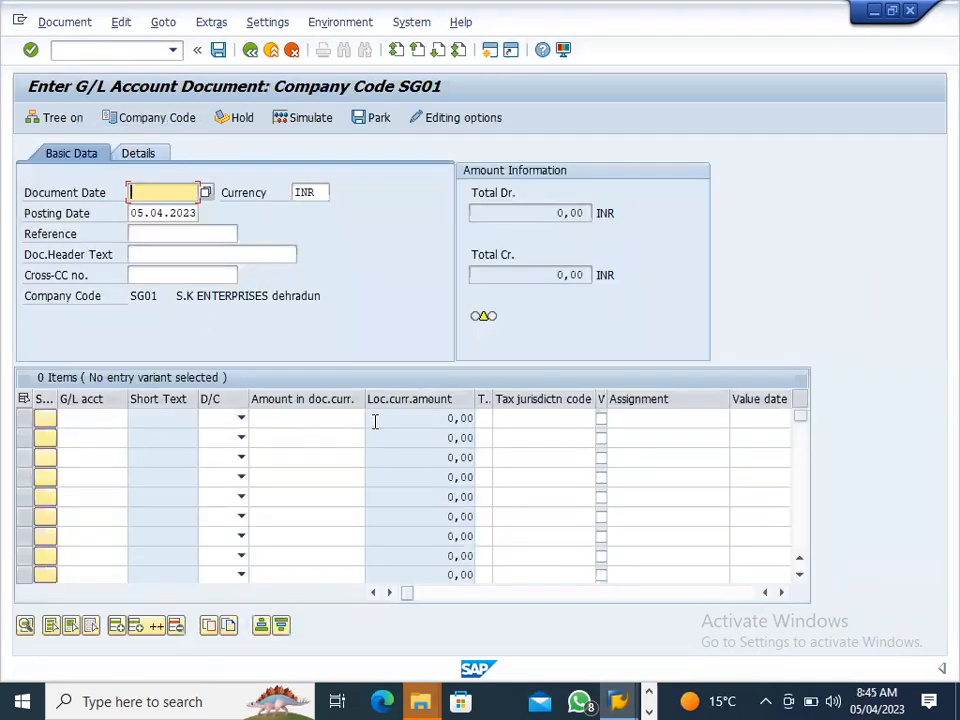
Examine the header fields and the G/L account line of the document entry screen.
click(146, 273)
click(148, 256)
click(147, 233)
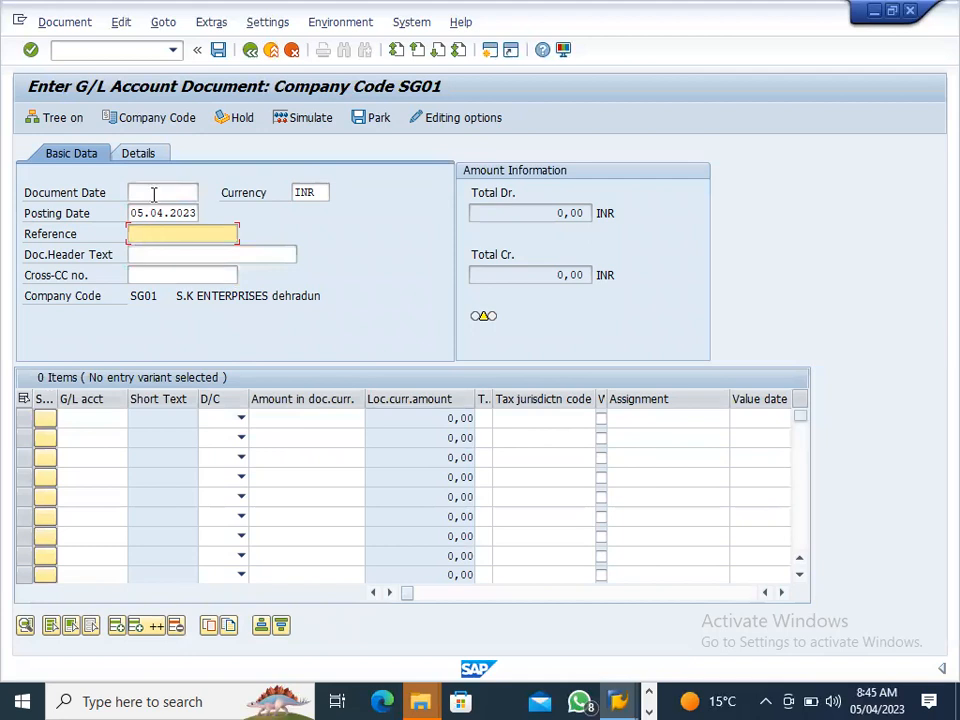
click(150, 194)
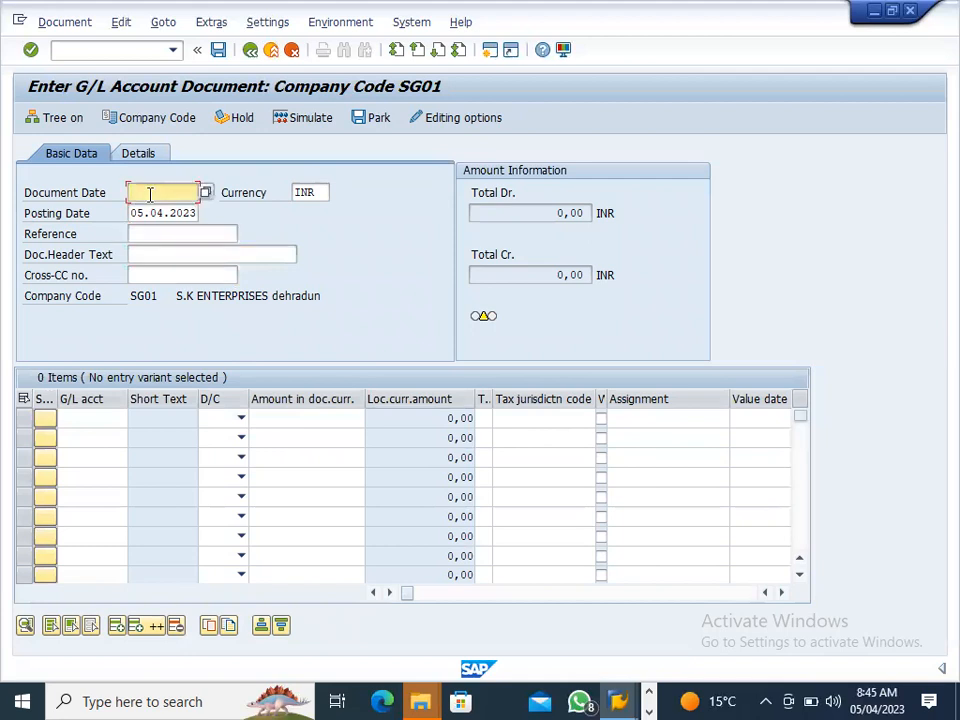
click(91, 417)
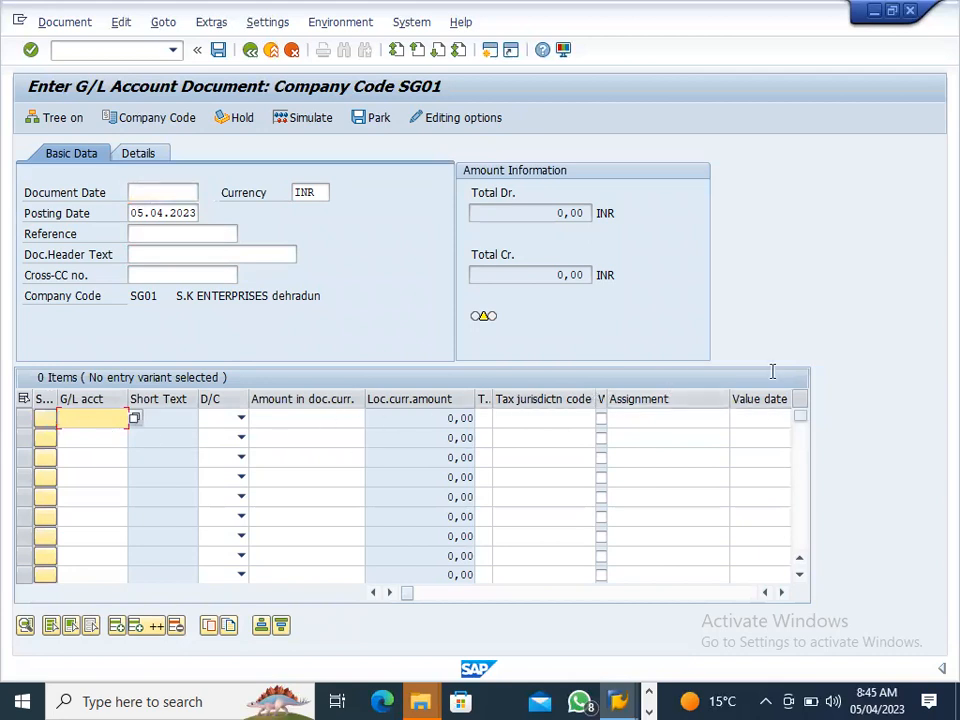
Return to creating G/L account 500004 and set its field status group to G001 General (with text, allocation).
mouse_move(617, 700)
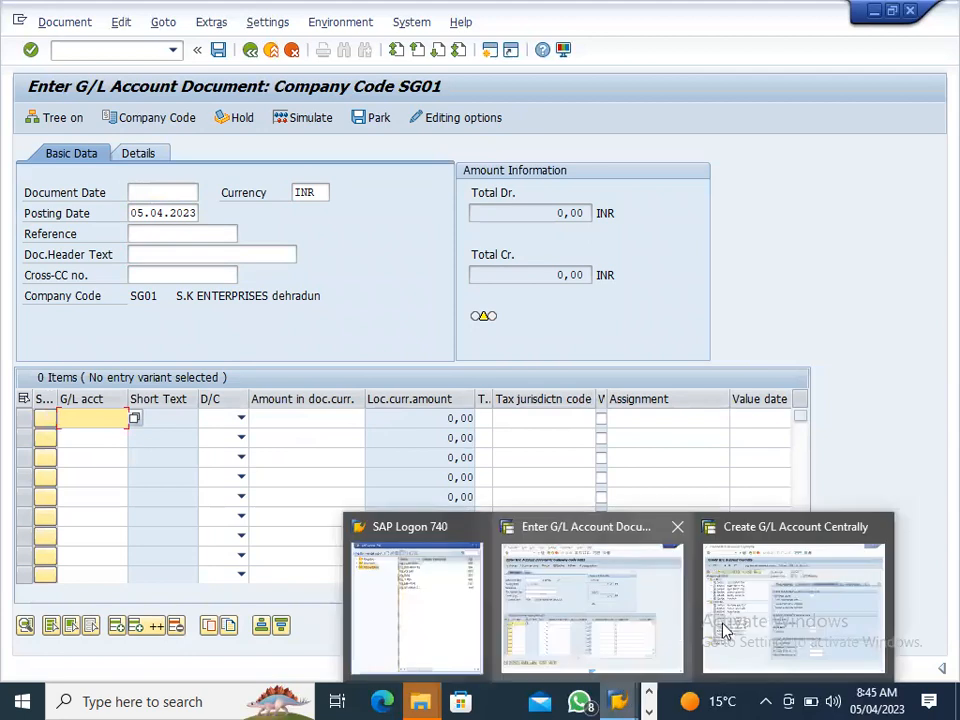
click(772, 620)
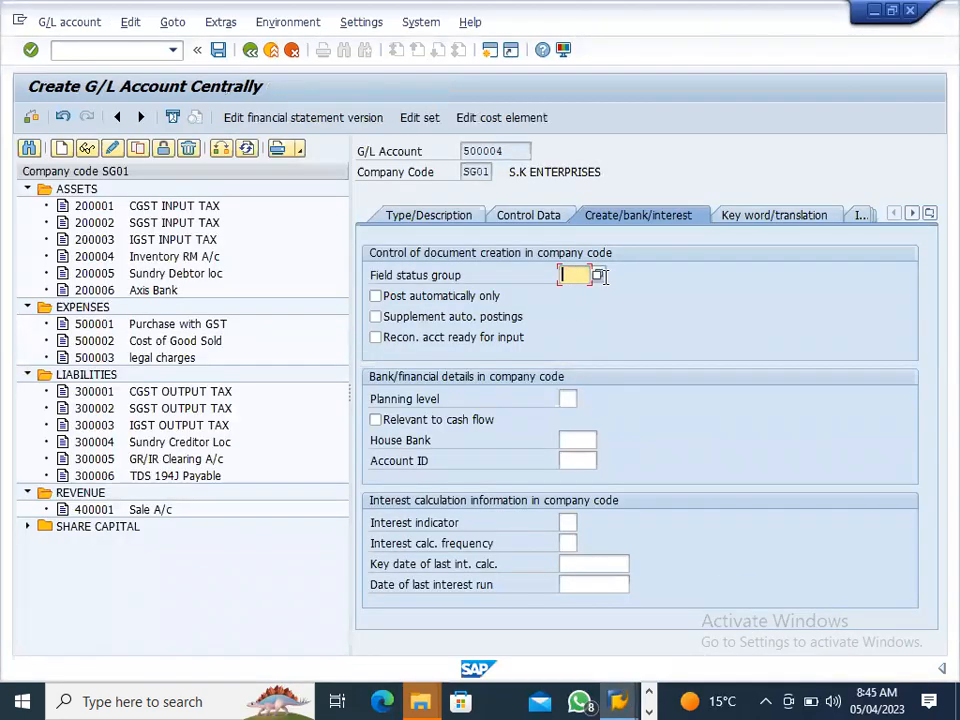
click(599, 277)
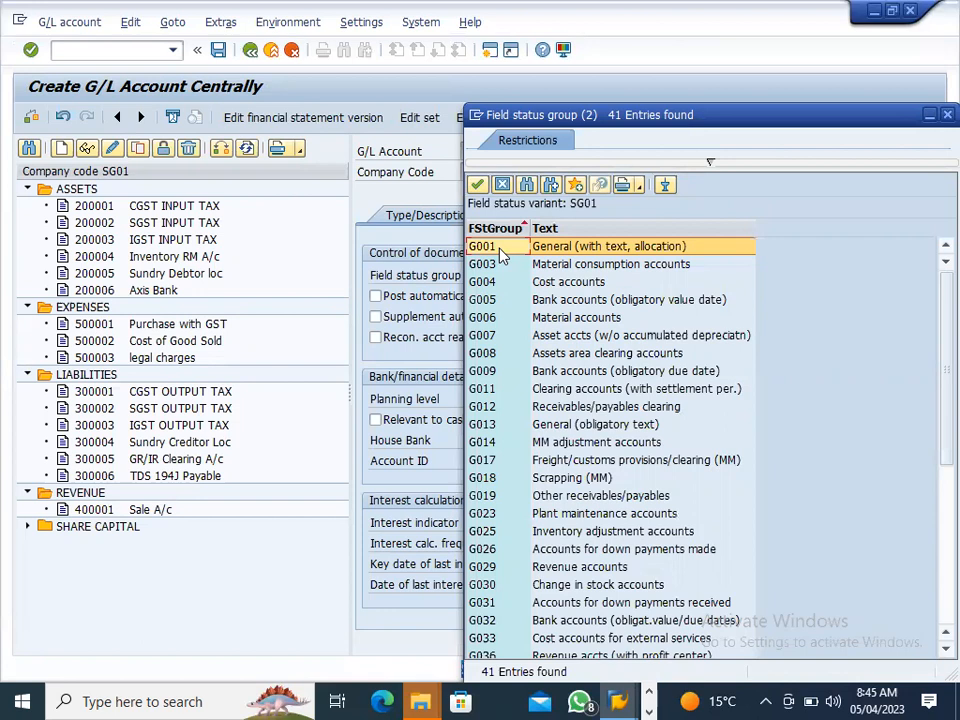
double_click(530, 250)
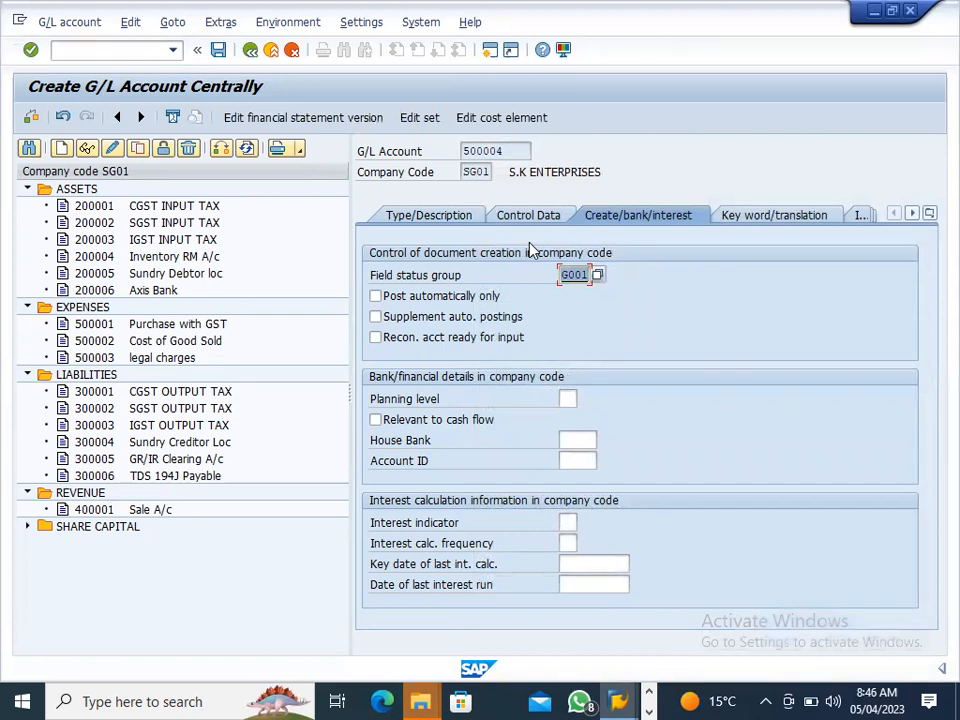
click(598, 275)
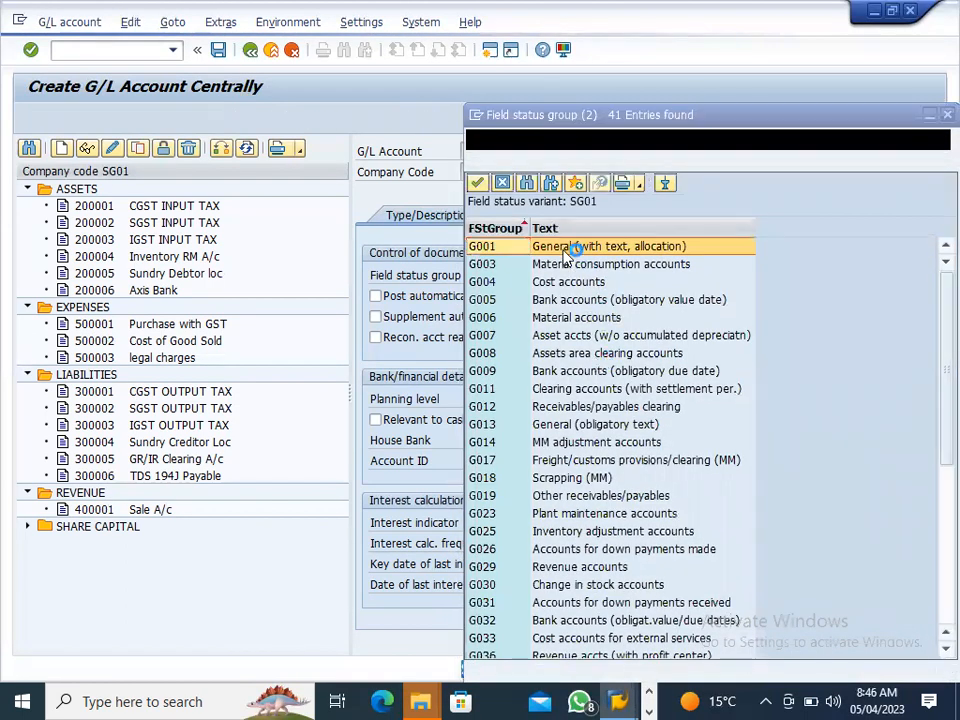
double_click(566, 256)
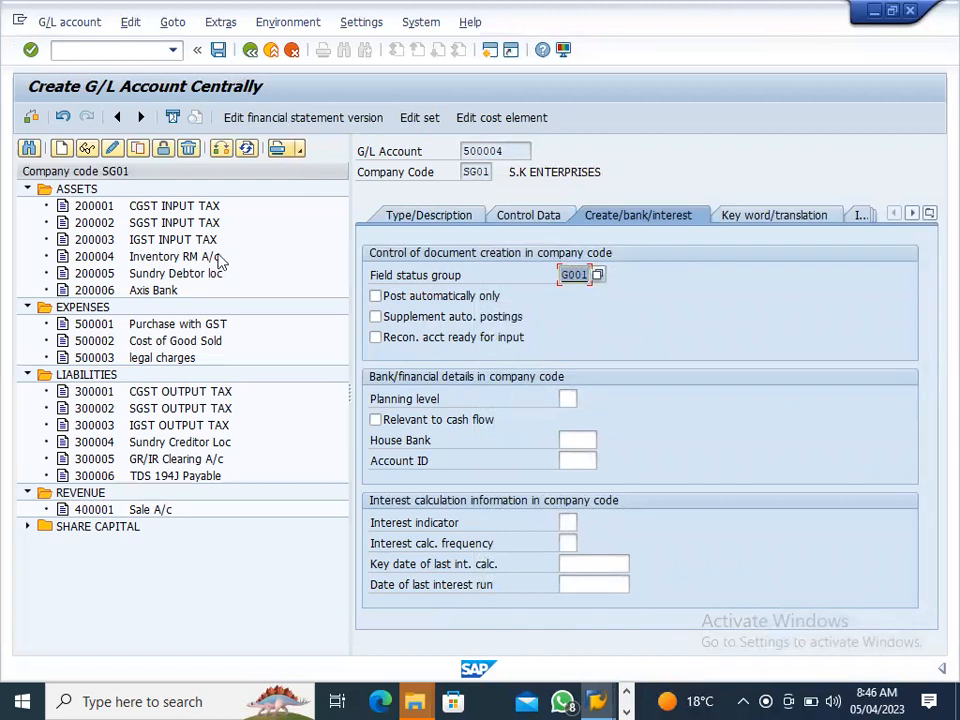
Check the keyword, translation and information settings of G/L account 500004 and save the account.
click(755, 222)
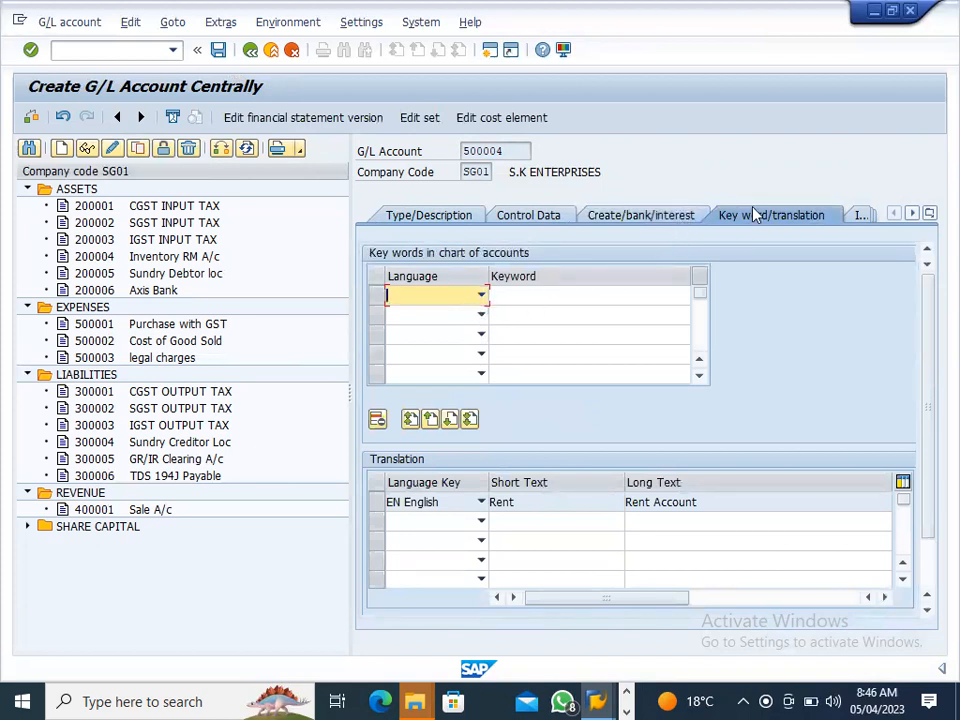
click(862, 218)
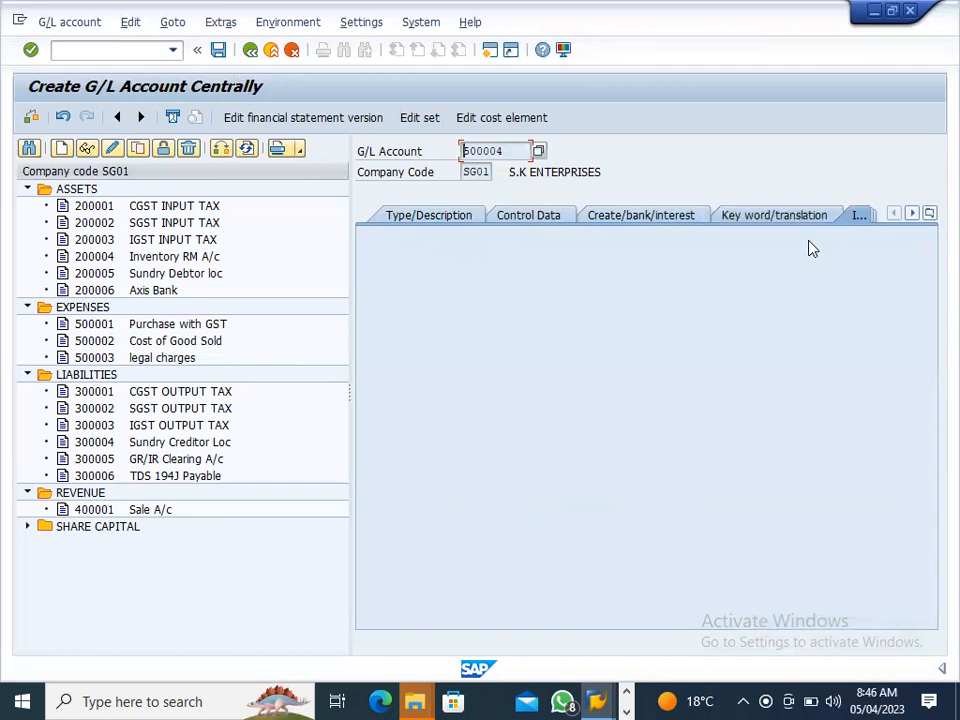
click(778, 221)
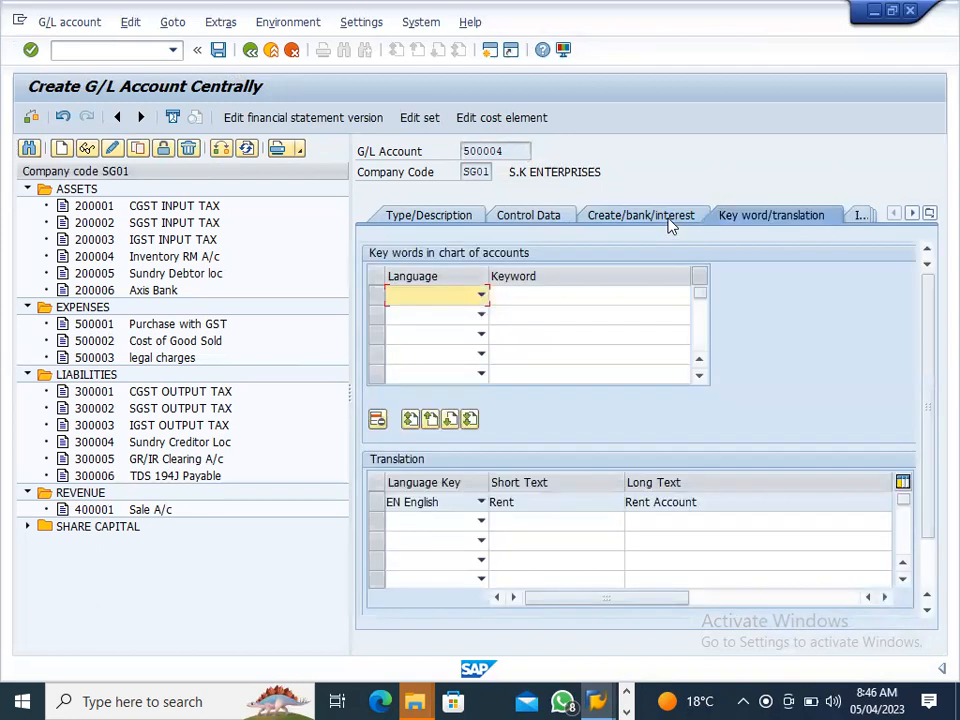
click(670, 220)
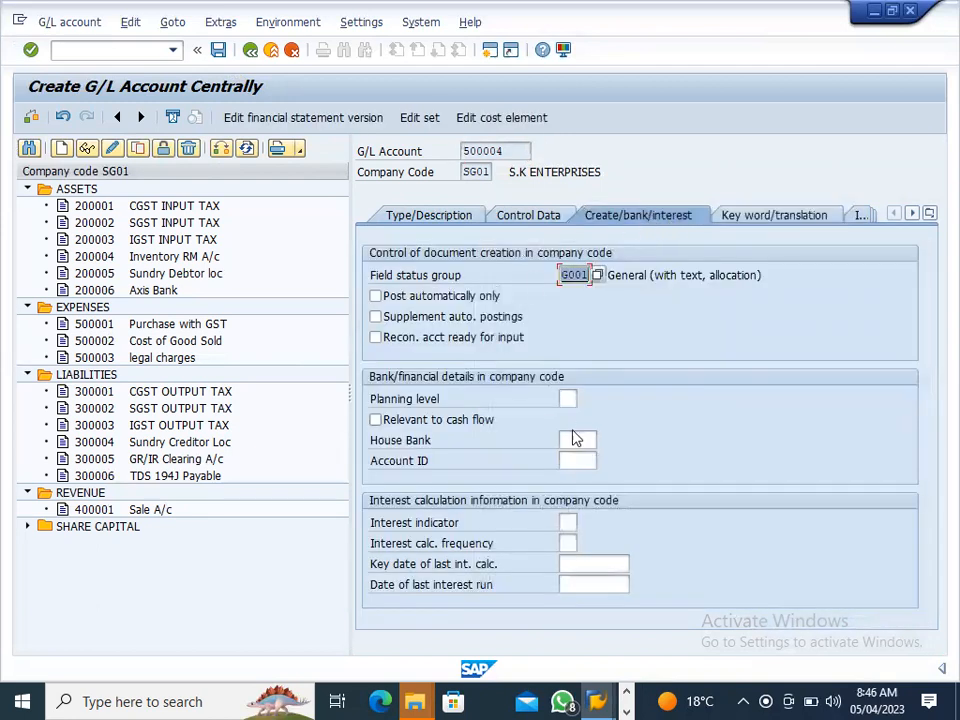
click(218, 50)
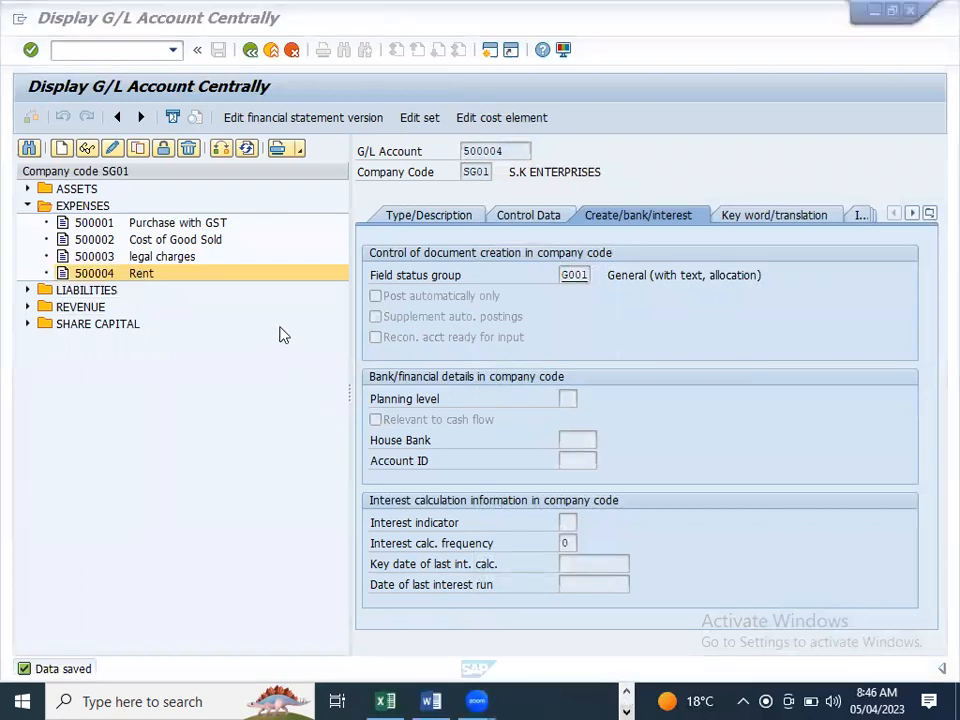
Review the assignment's required G/L accounts in Word, then the existing asset and expense accounts of SG01 in SAP.
key(alt+Tab)
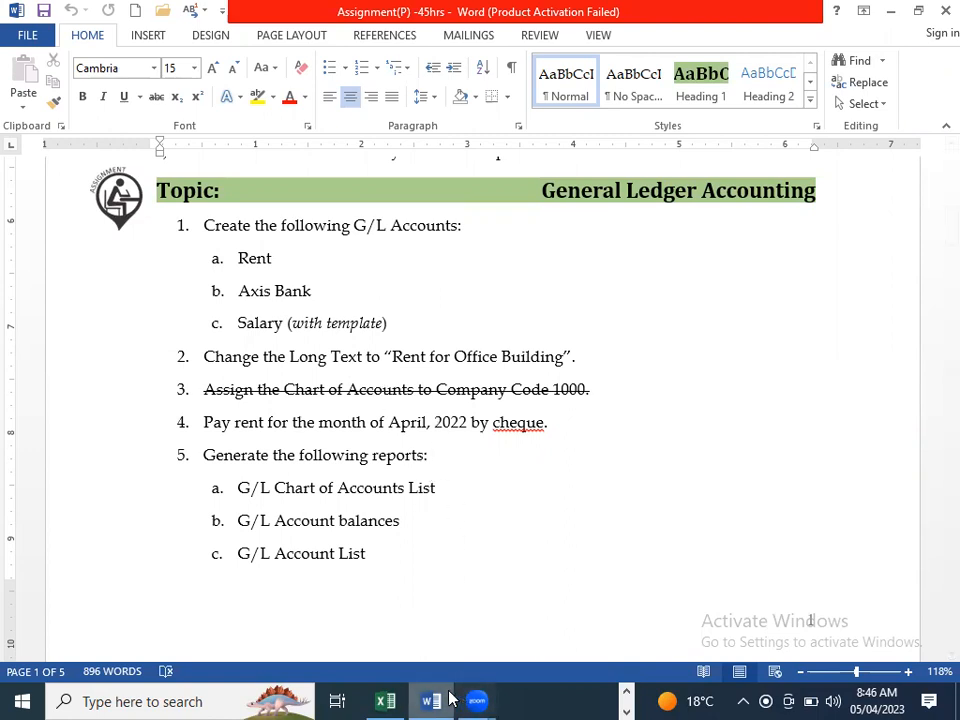
click(482, 699)
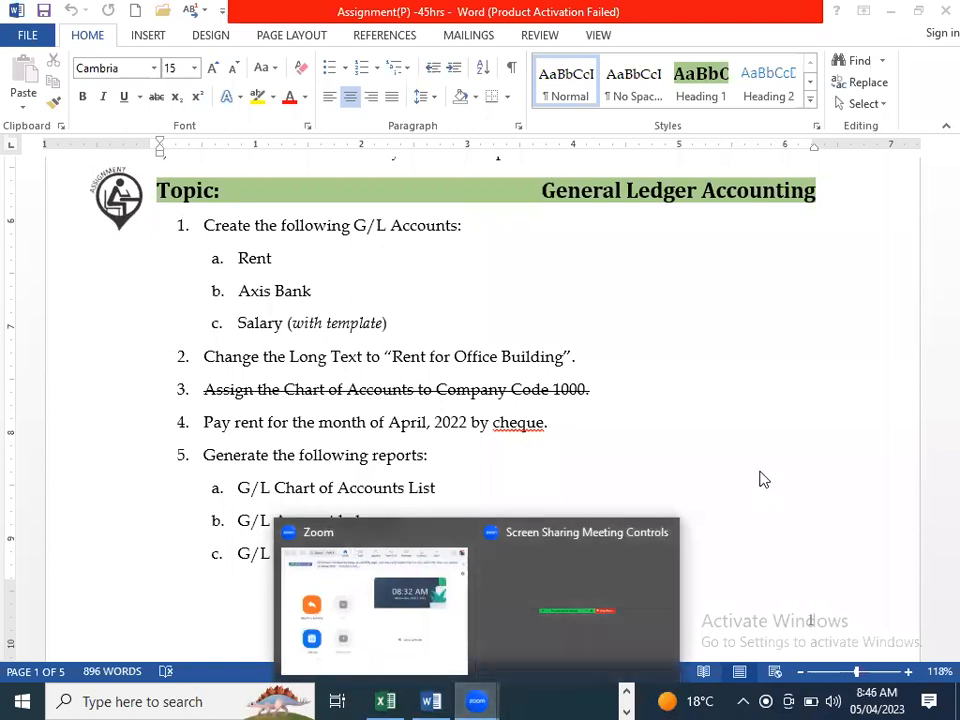
click(604, 508)
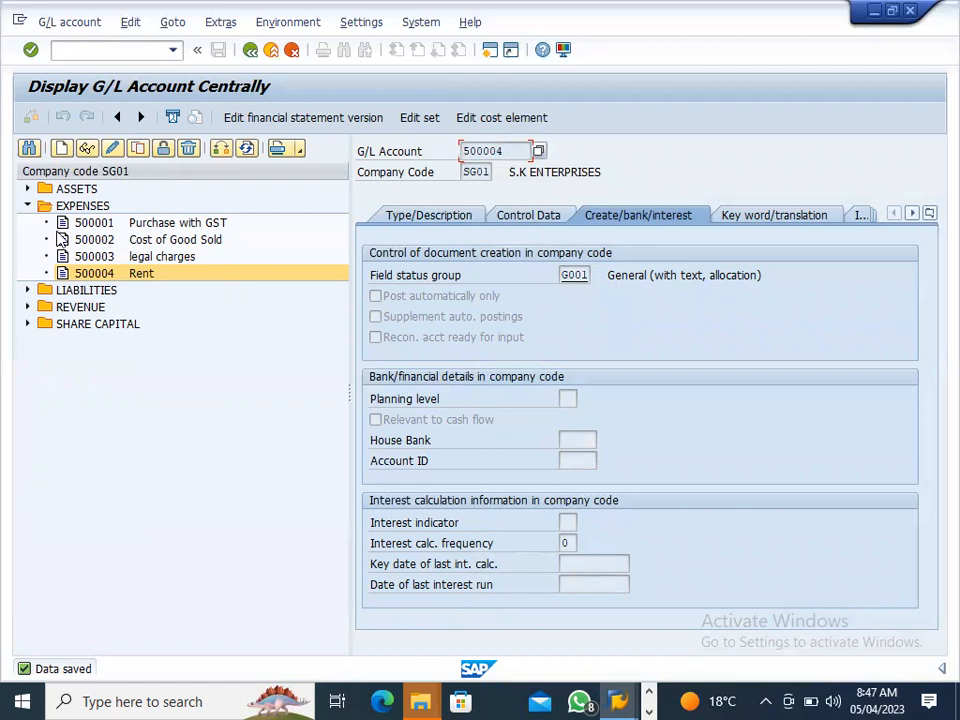
click(28, 206)
click(28, 206)
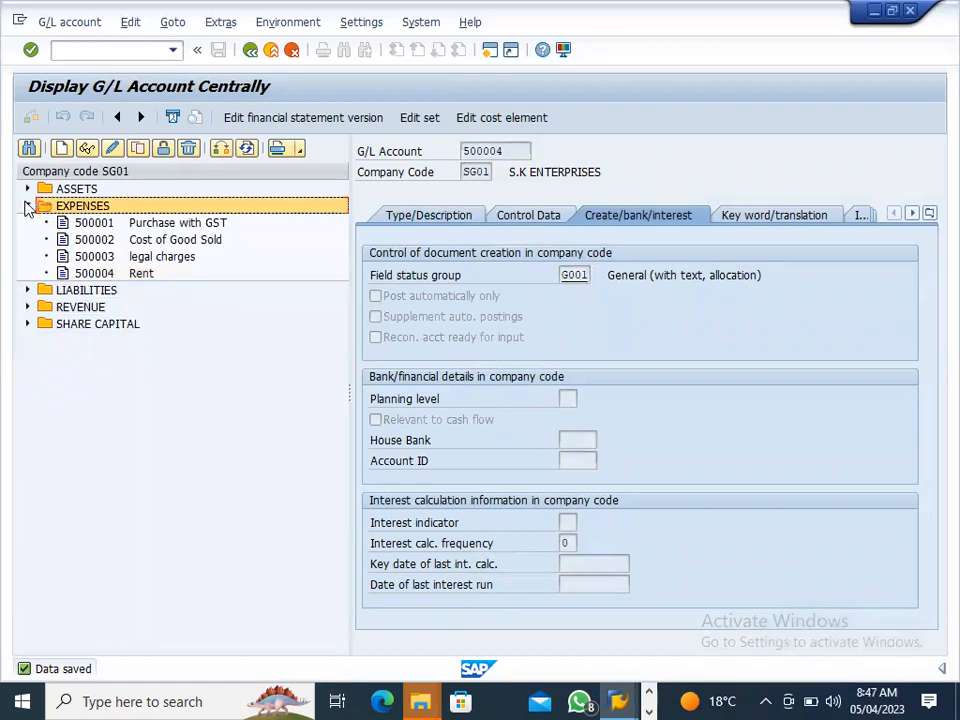
click(27, 189)
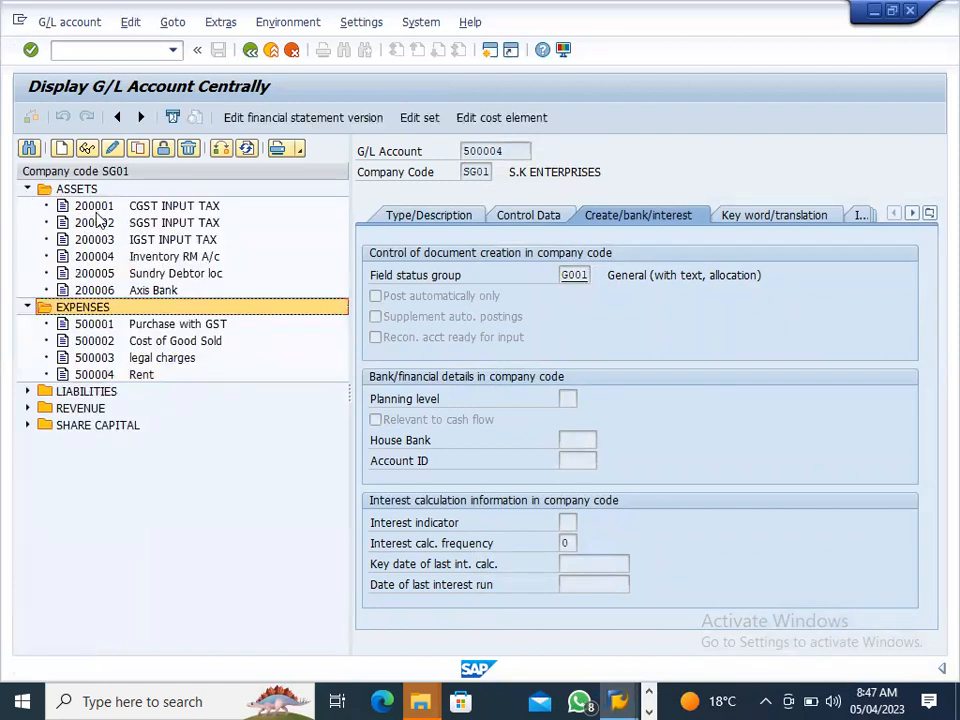
click(152, 311)
click(155, 290)
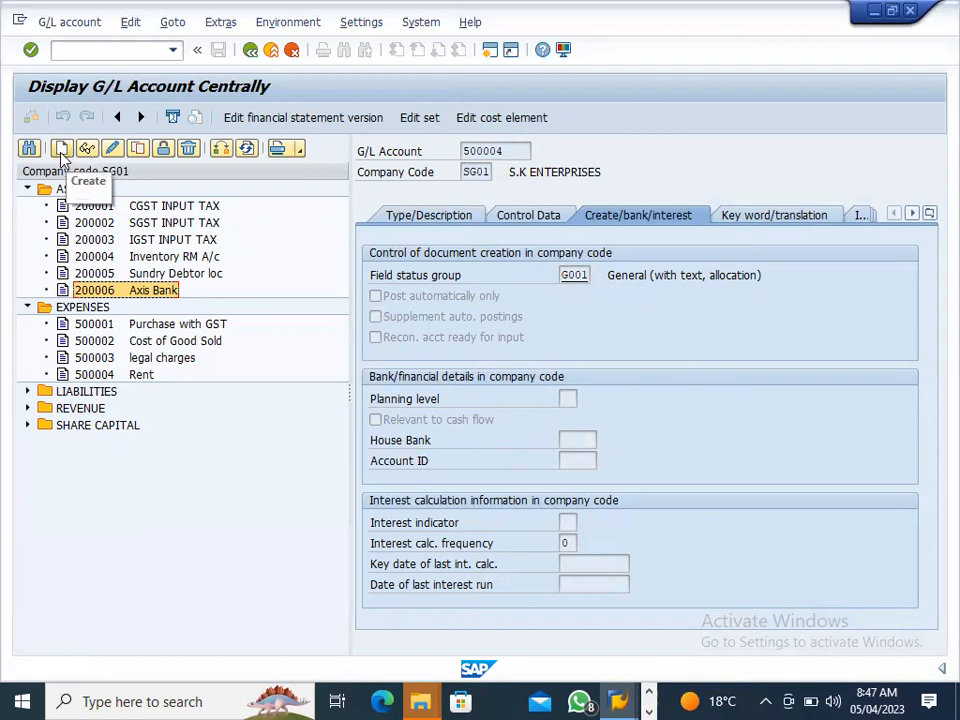
Start a new G/L account numbered 200007 in company code SG01.
click(62, 150)
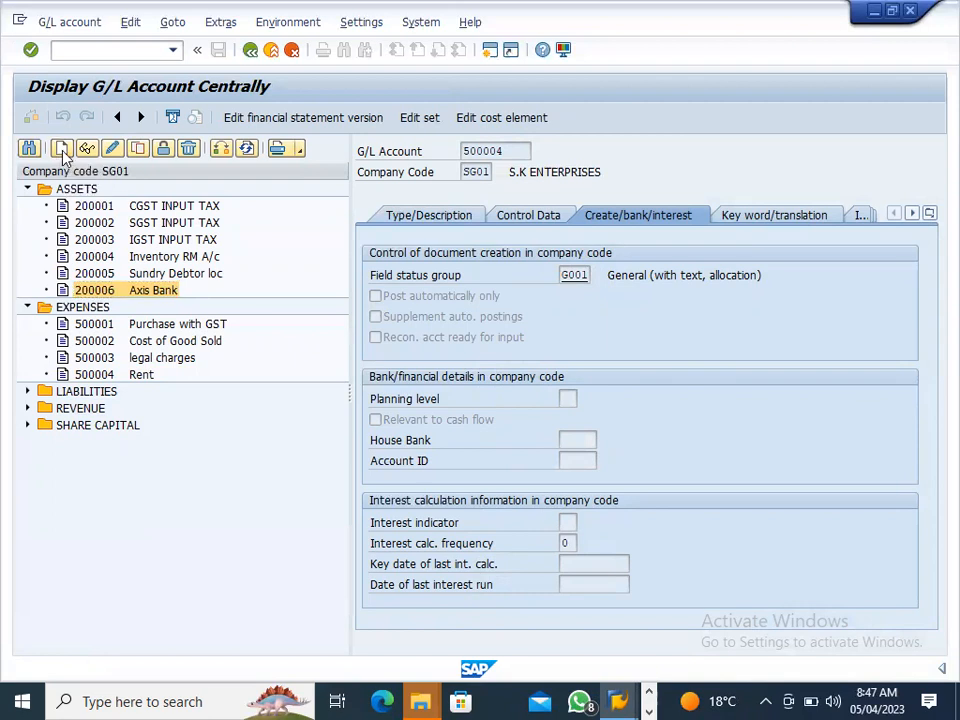
drag(193, 243, 332, 302)
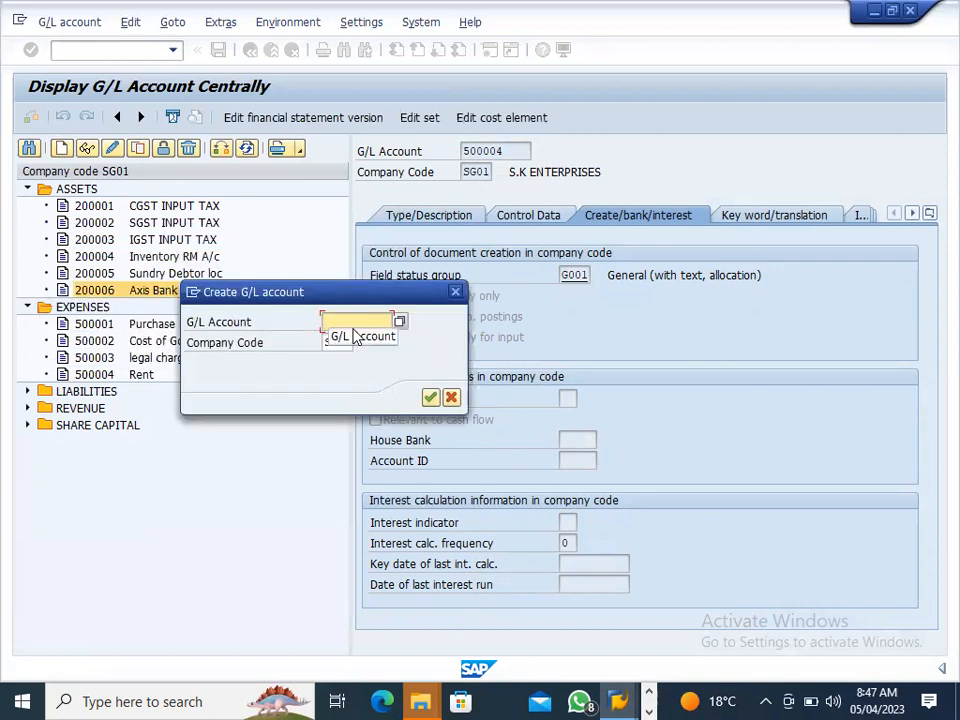
text(200)
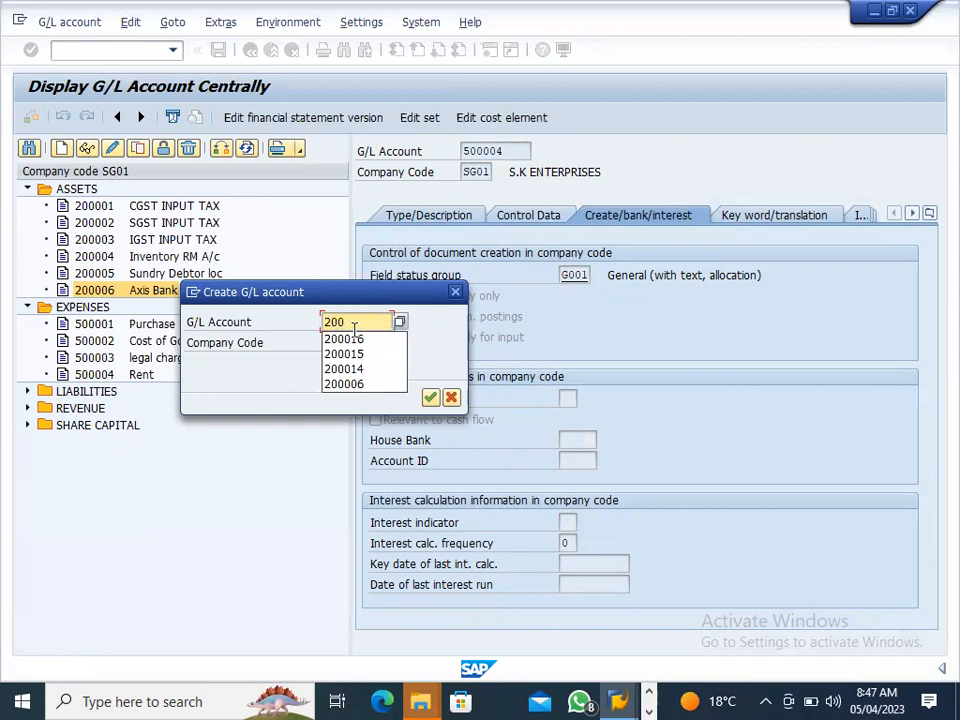
text(007)
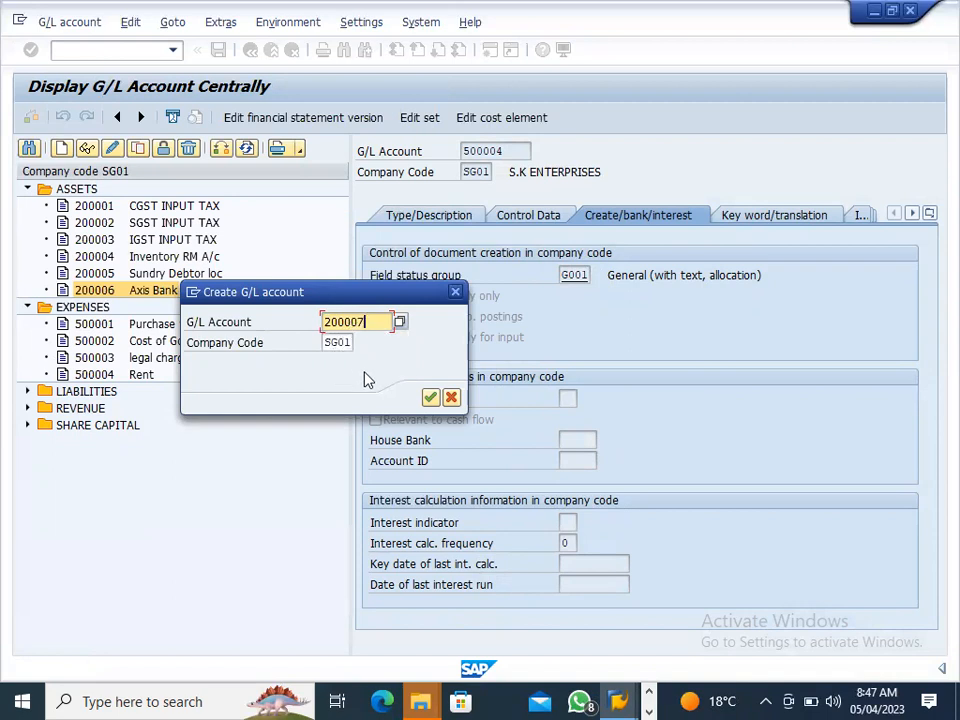
key(Return)
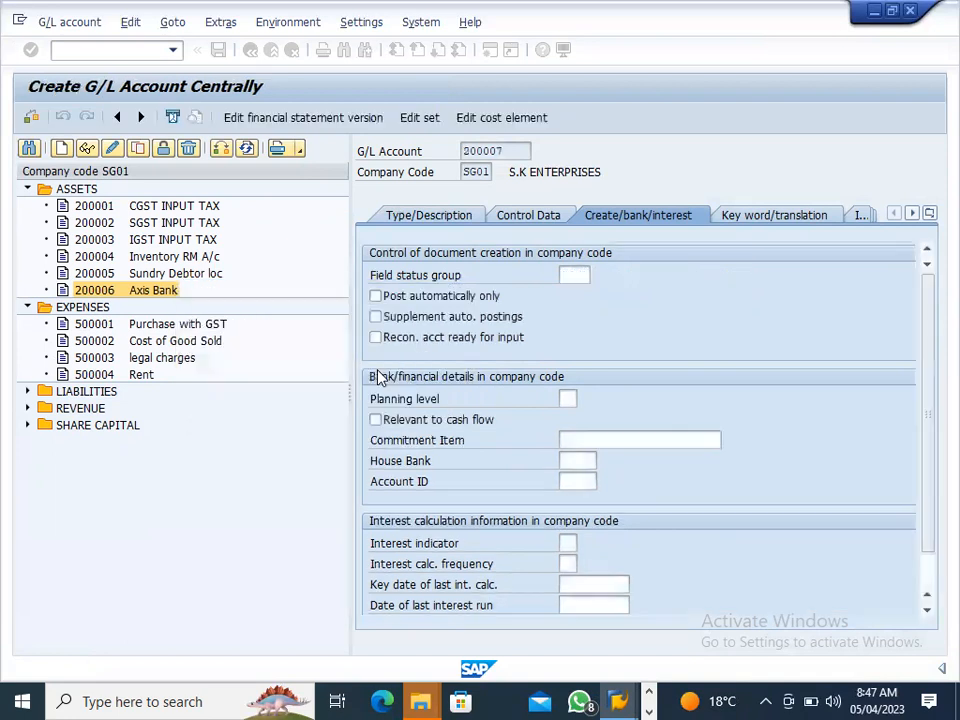
Assign account group ASST ASSETS to account 200007 and make it a balance sheet account.
click(468, 222)
click(671, 273)
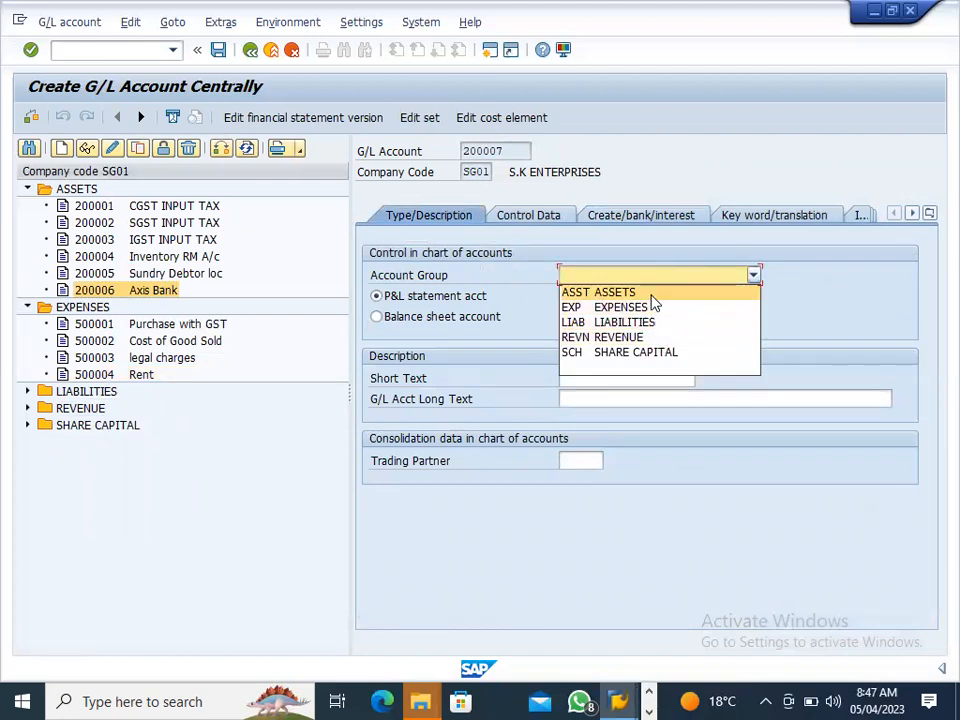
click(652, 293)
click(459, 318)
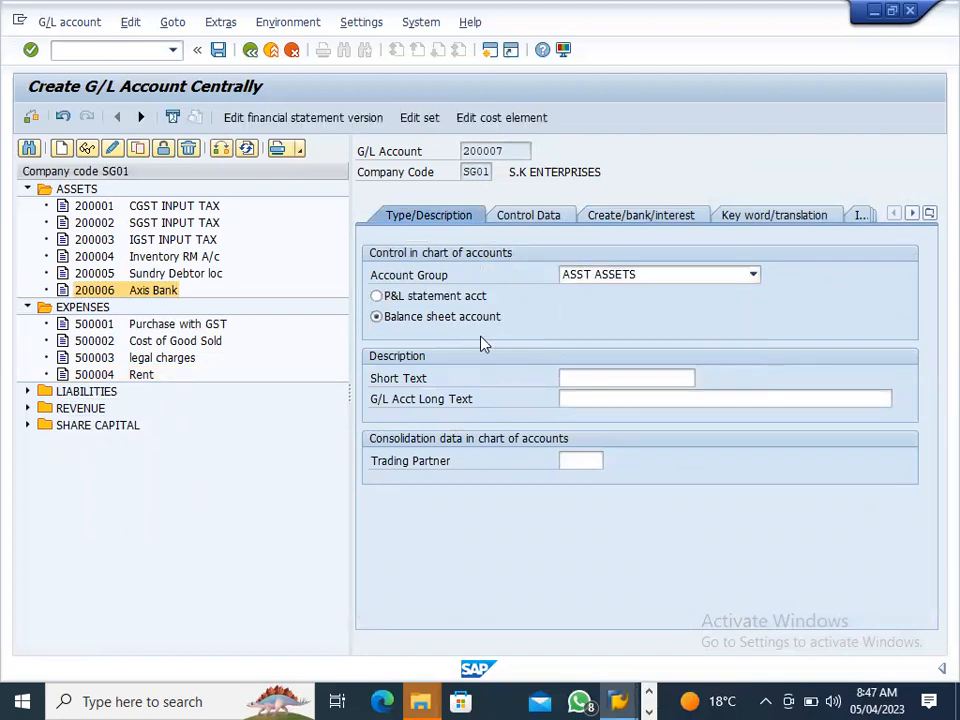
Describe account 200007 with short text SBI Bank and long text SBI Bank Account.
click(577, 378)
text(Sb)
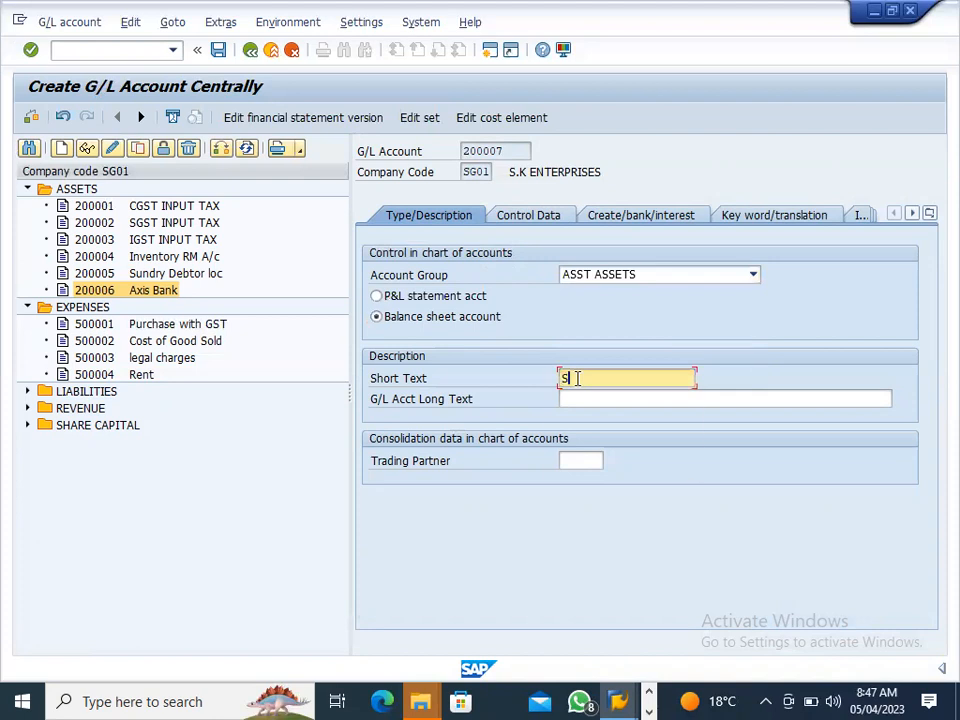
key(BackSpace)
key(BackSpace)
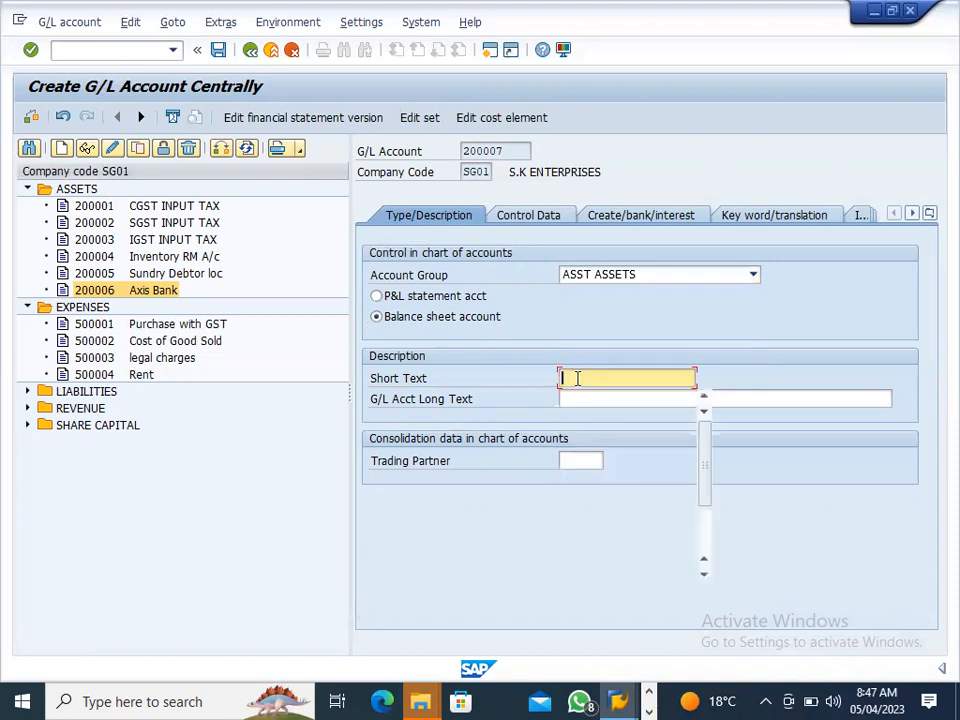
text(S)
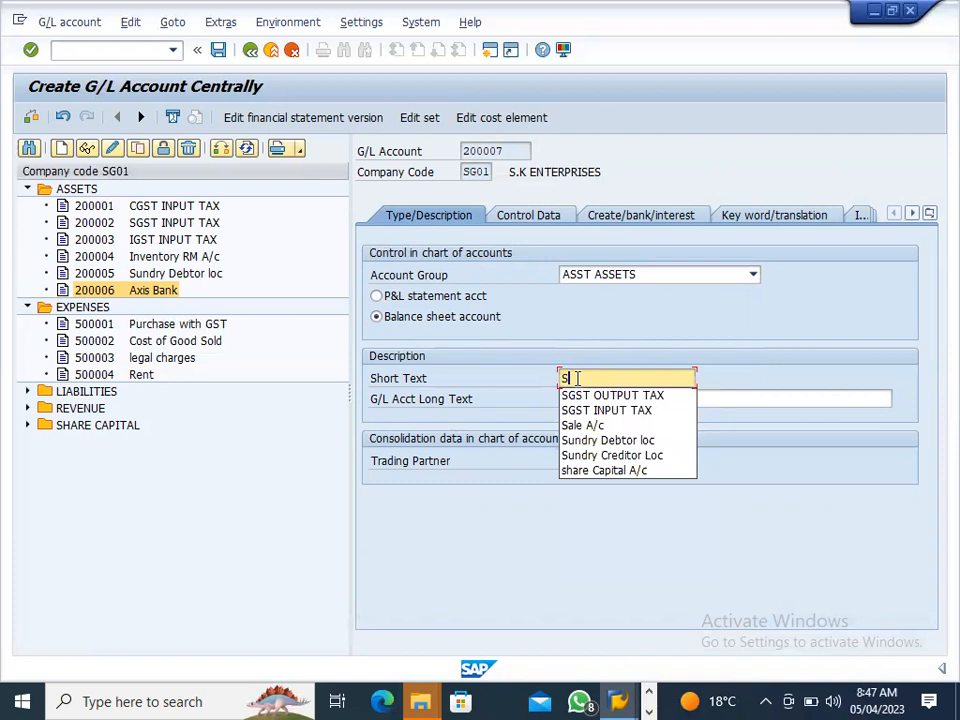
text(BI Bank)
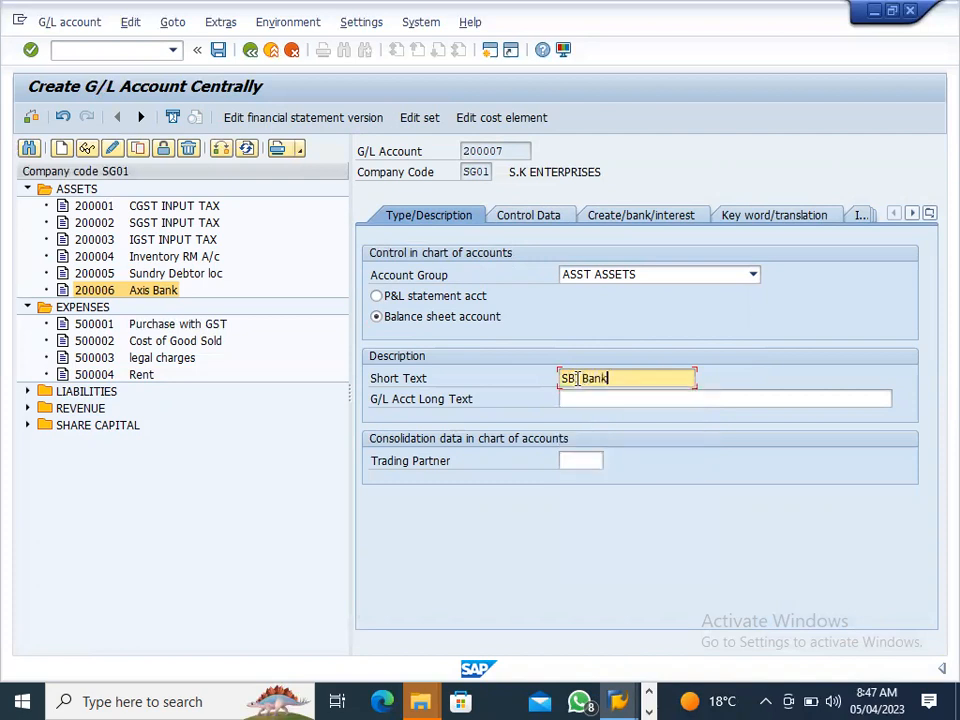
click(583, 399)
drag(620, 378, 516, 371)
key(ctrl+c)
click(566, 397)
key(ctrl+v)
text(Ac)
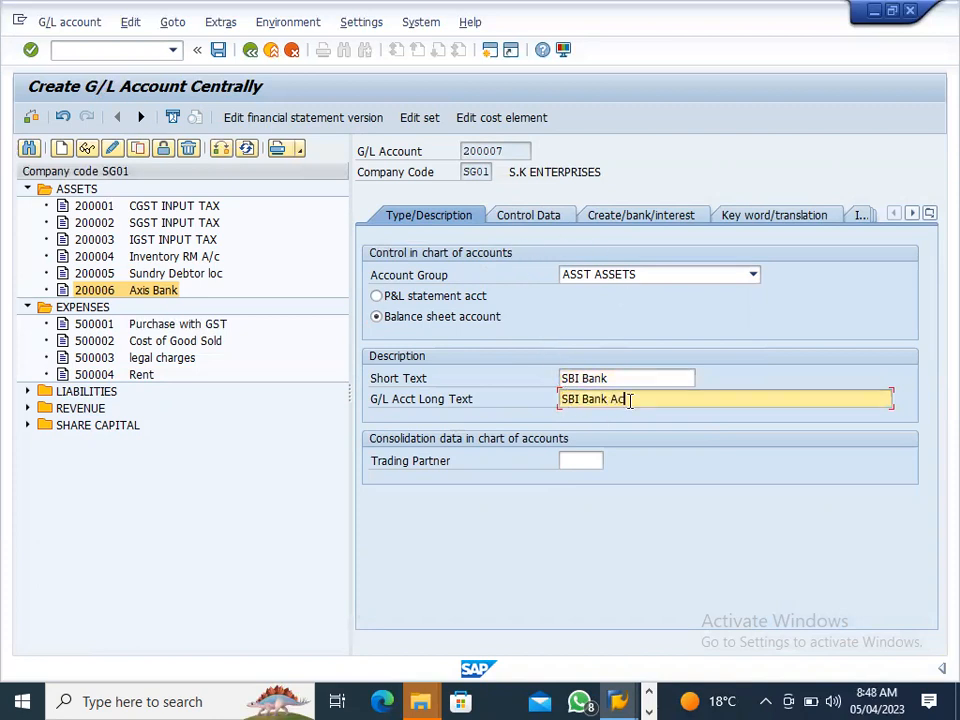
text(count)
In the control data of account 200007, enable line item display and set the sort key to 001.
click(541, 220)
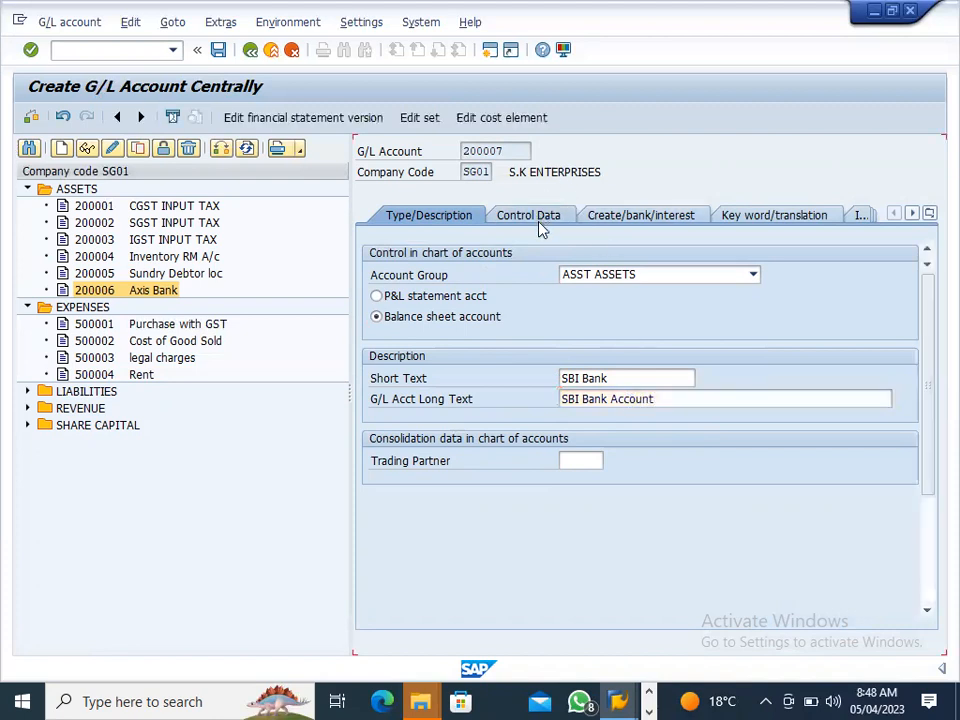
click(452, 565)
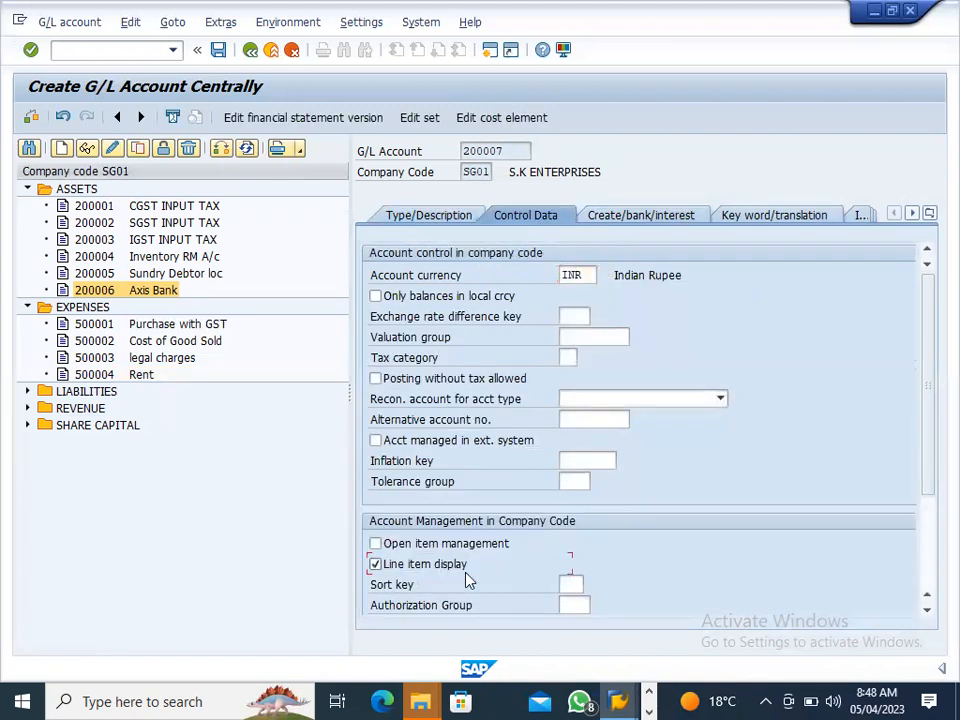
click(572, 584)
text(001)
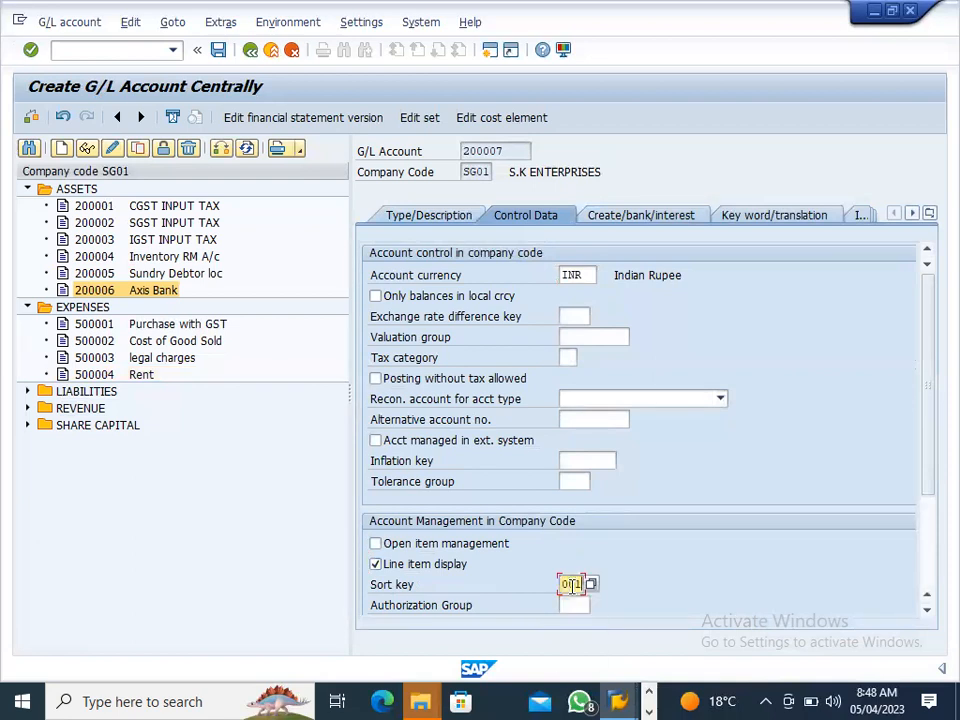
Assign field status group G001 to G/L account 200007 and save the account.
click(656, 220)
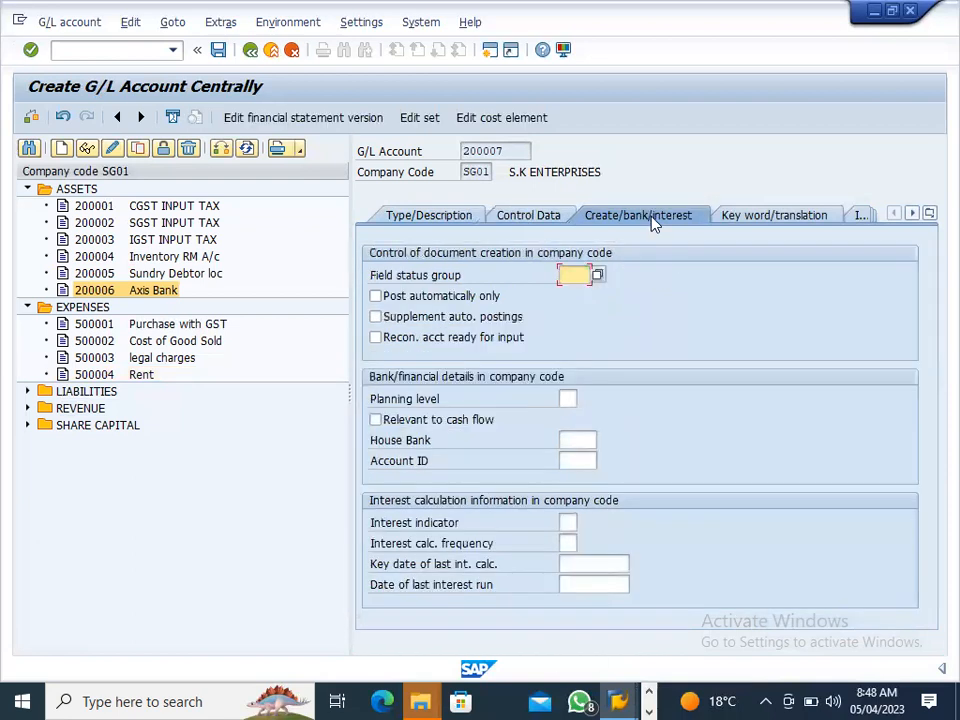
click(597, 276)
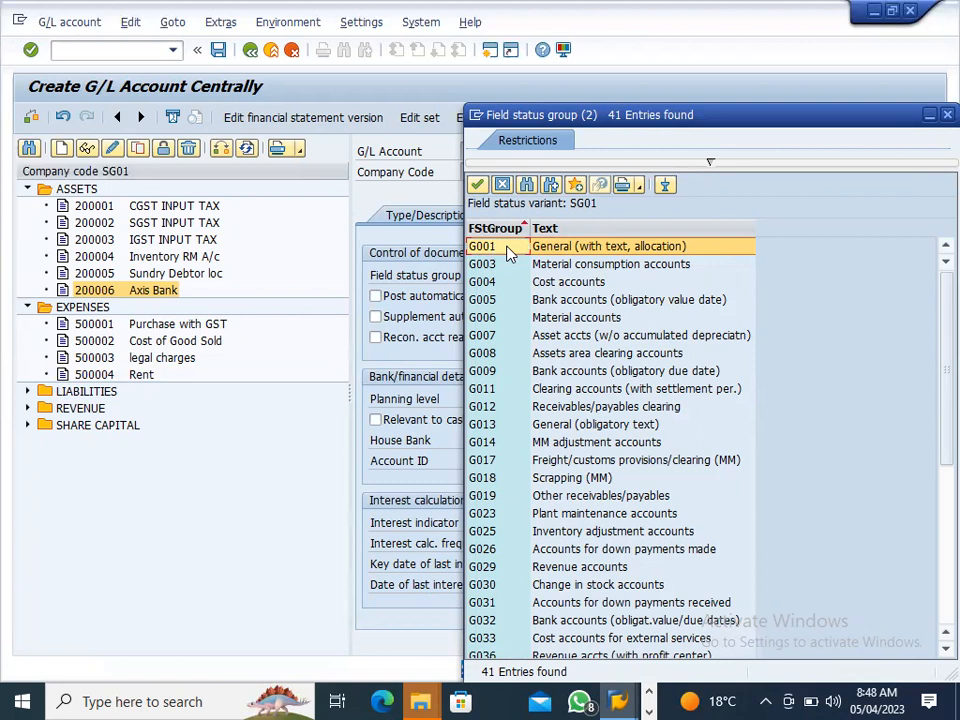
click(486, 284)
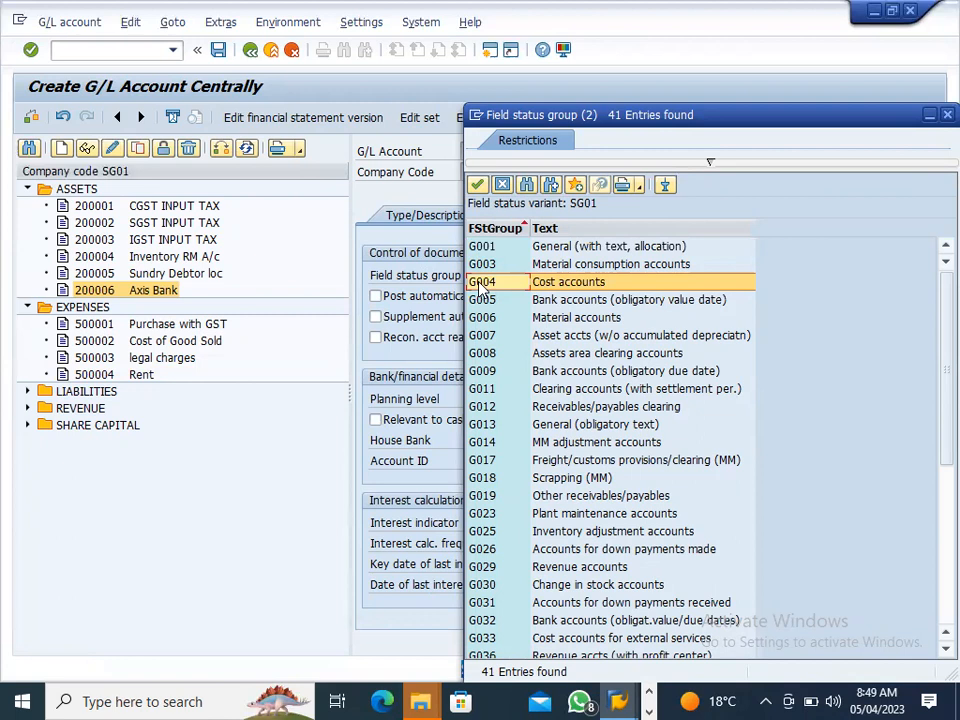
click(486, 250)
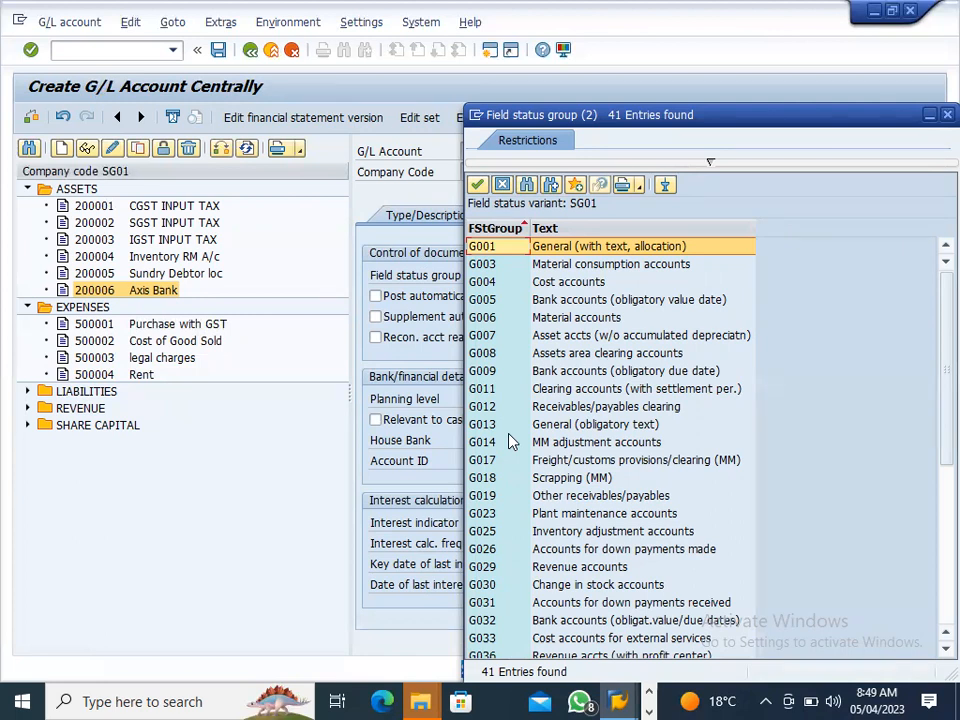
double_click(505, 247)
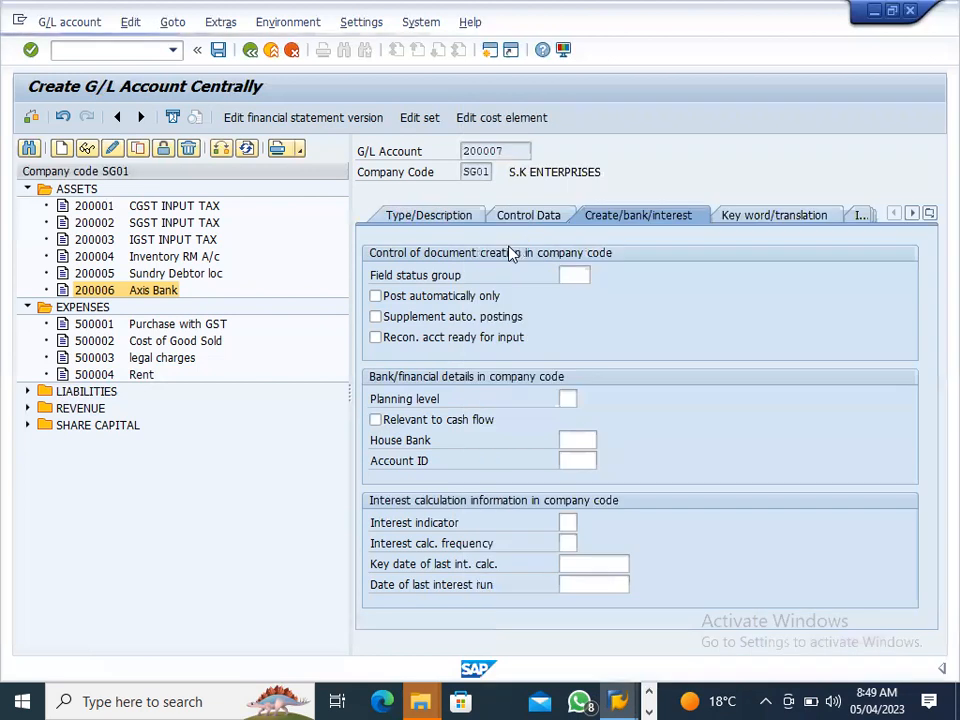
click(217, 50)
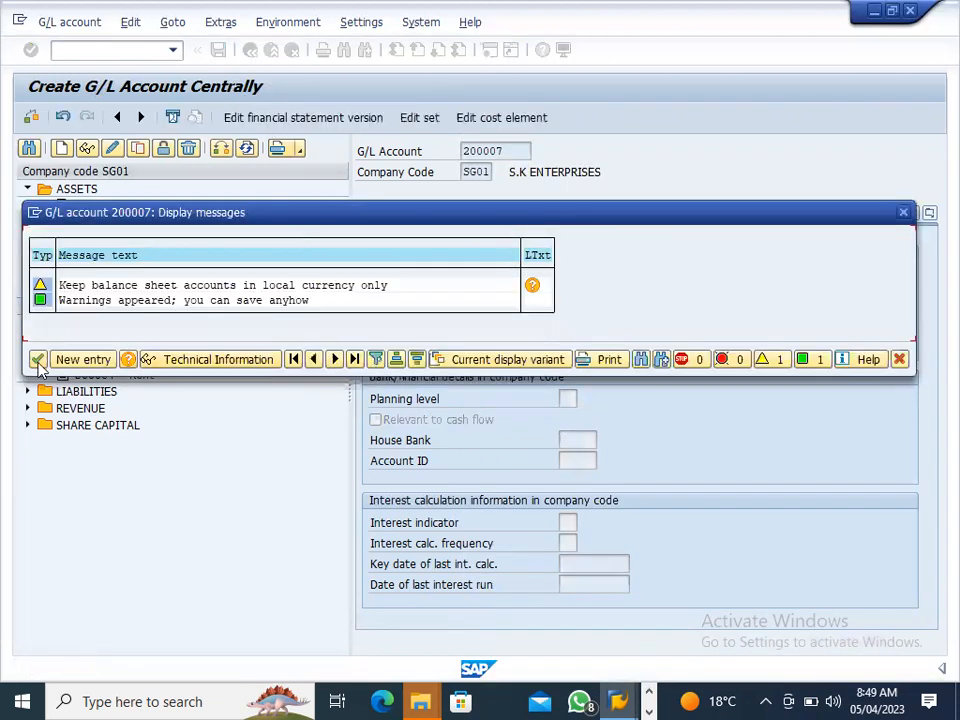
click(37, 360)
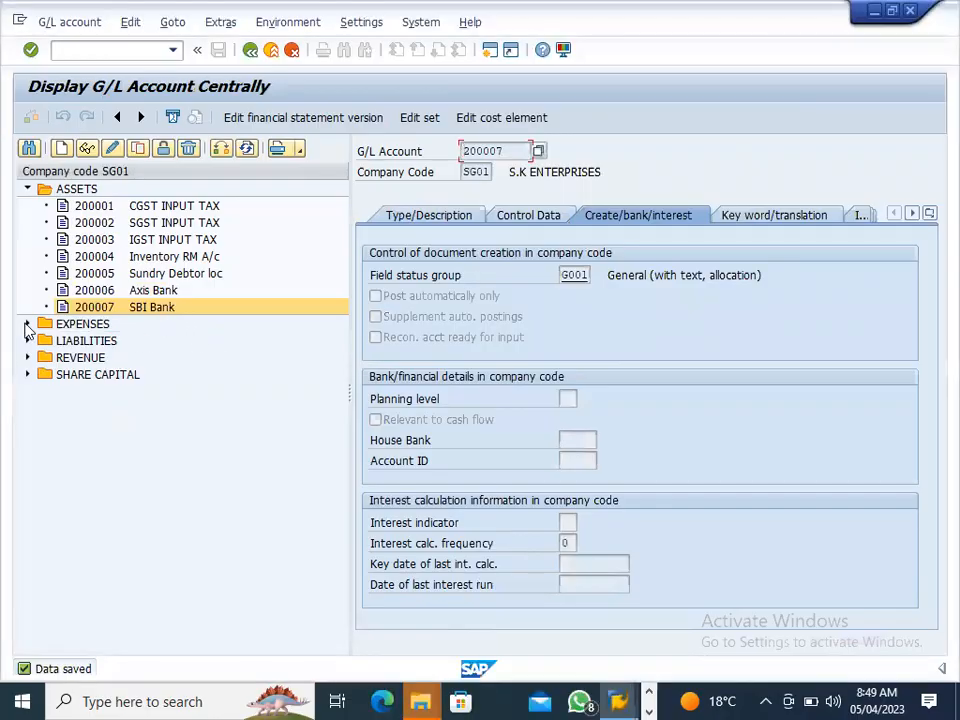
Copy the Rent expense account 500004 as the template for new G/L account 500005 in company code SG01.
click(27, 324)
click(126, 392)
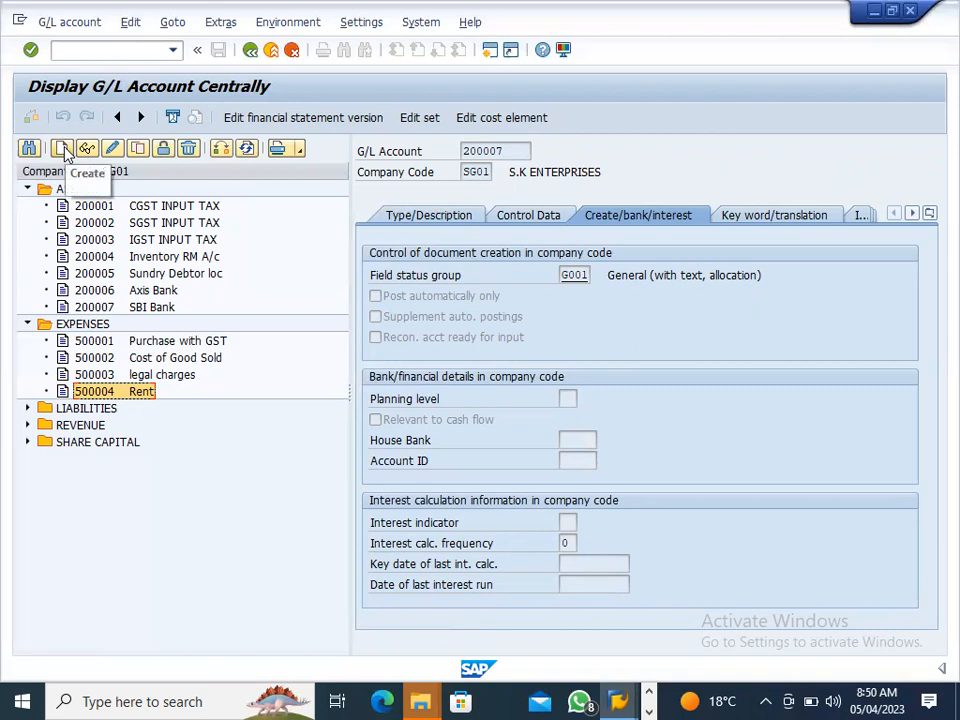
click(137, 150)
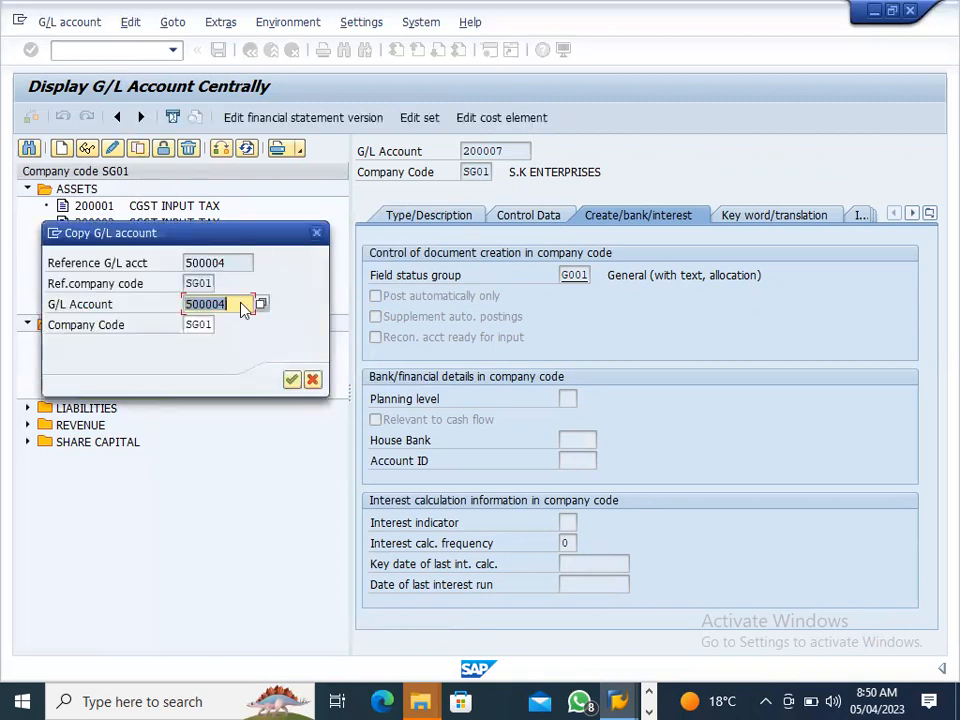
drag(255, 234, 382, 237)
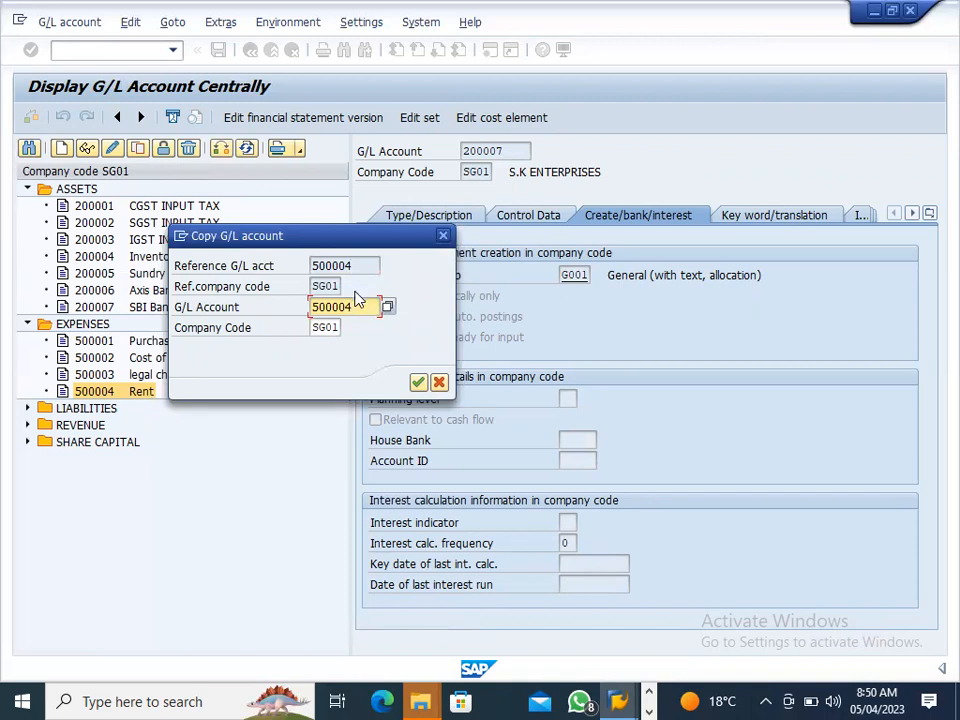
key(BackSpace)
text(5)
key(Return)
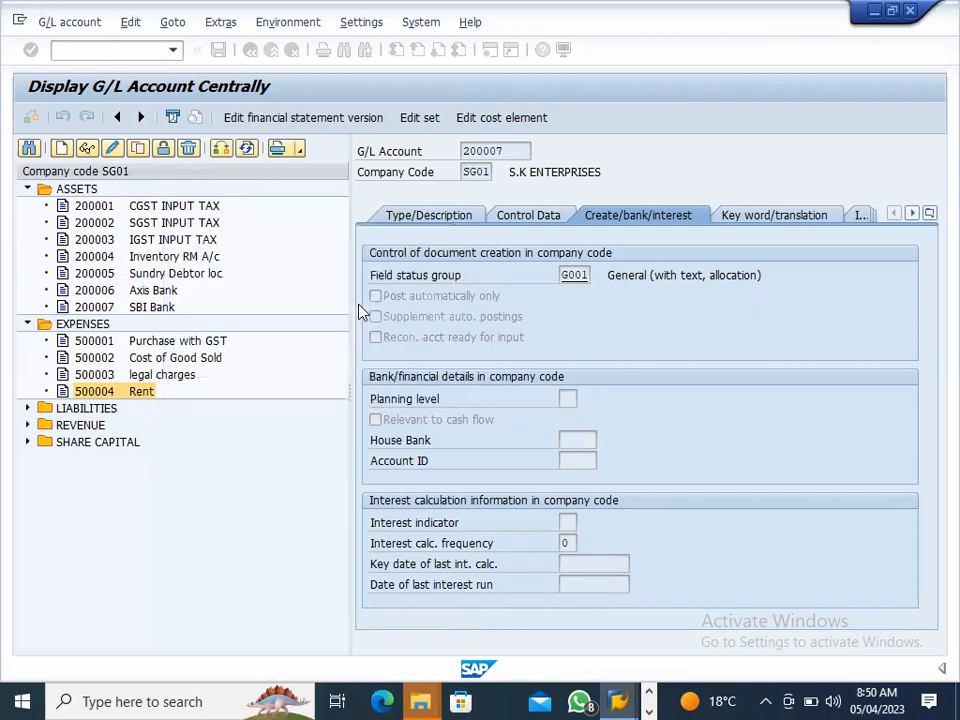
Describe account 500005 with short text Salary and long text Salary Account.
click(452, 218)
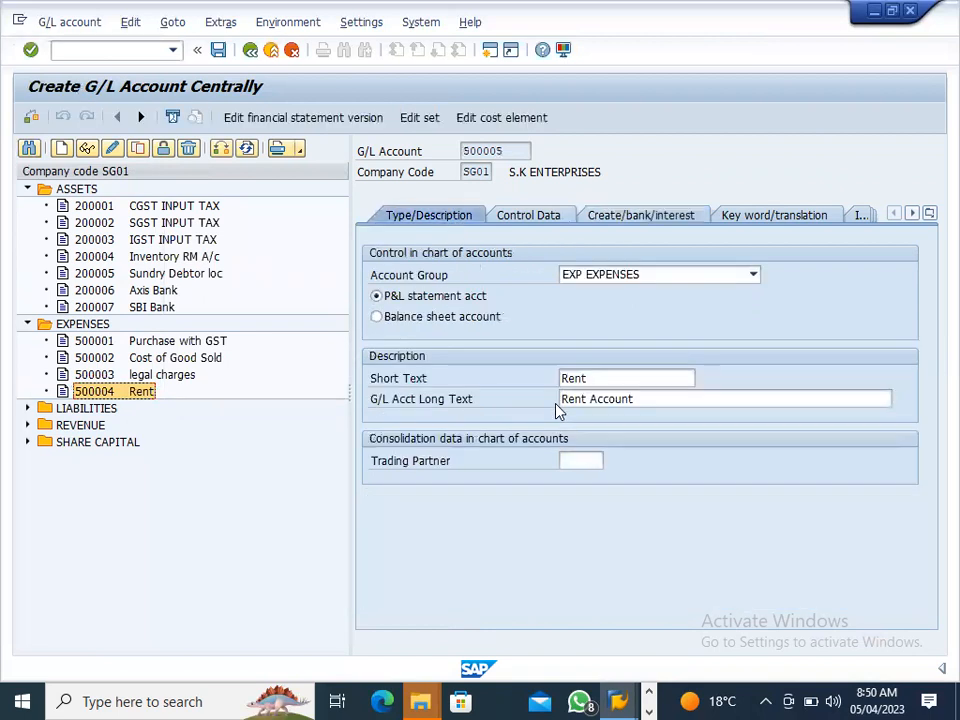
drag(606, 386, 510, 382)
text(Salary)
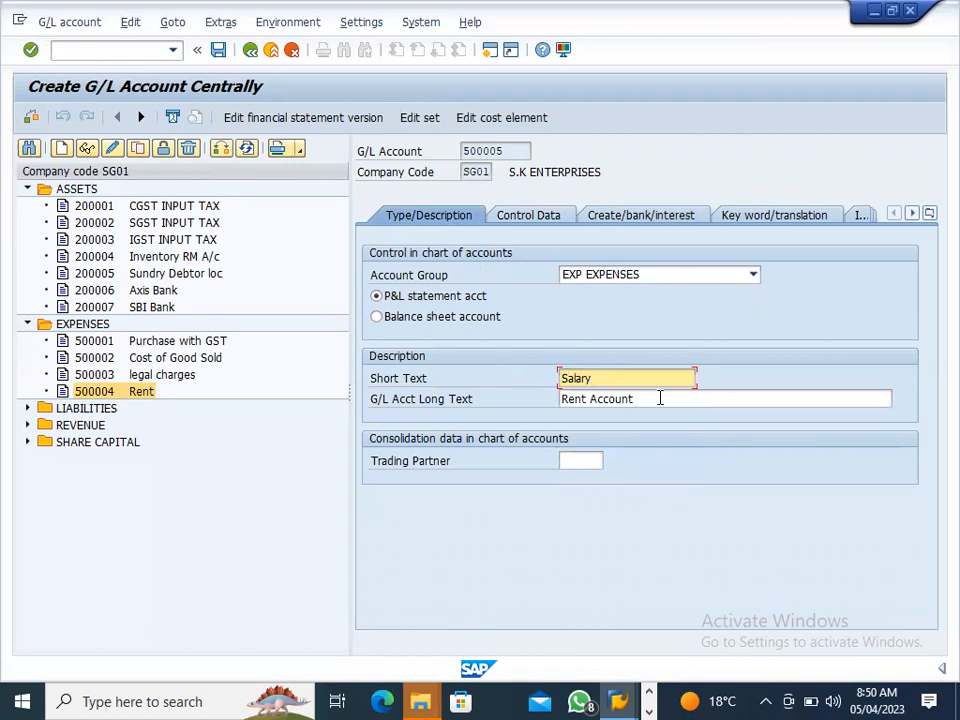
drag(660, 399, 482, 420)
text(Sa)
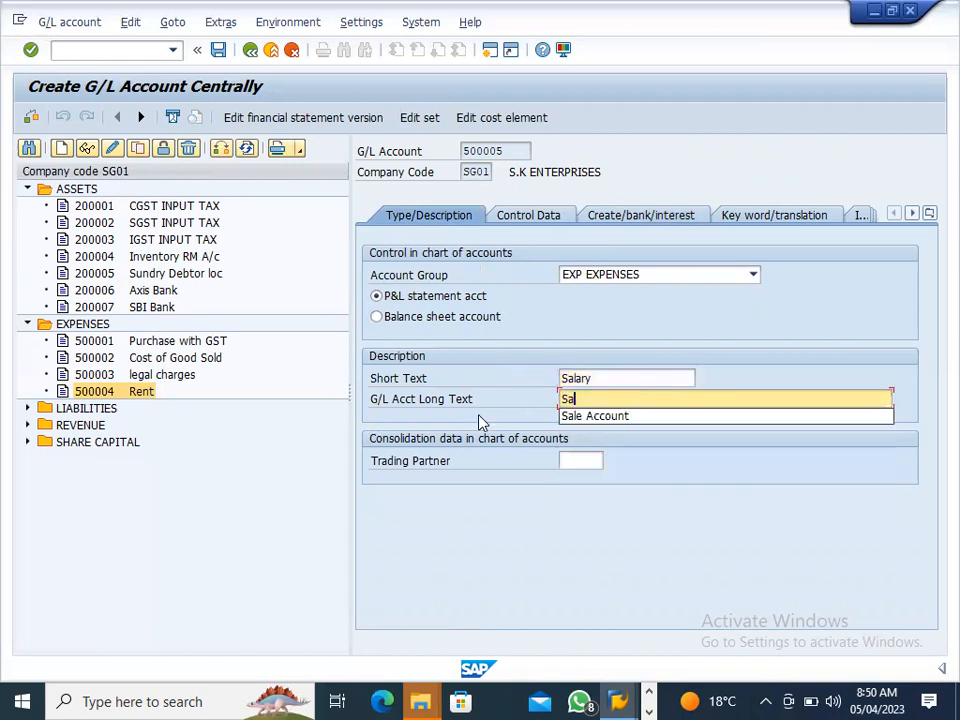
text(lary)
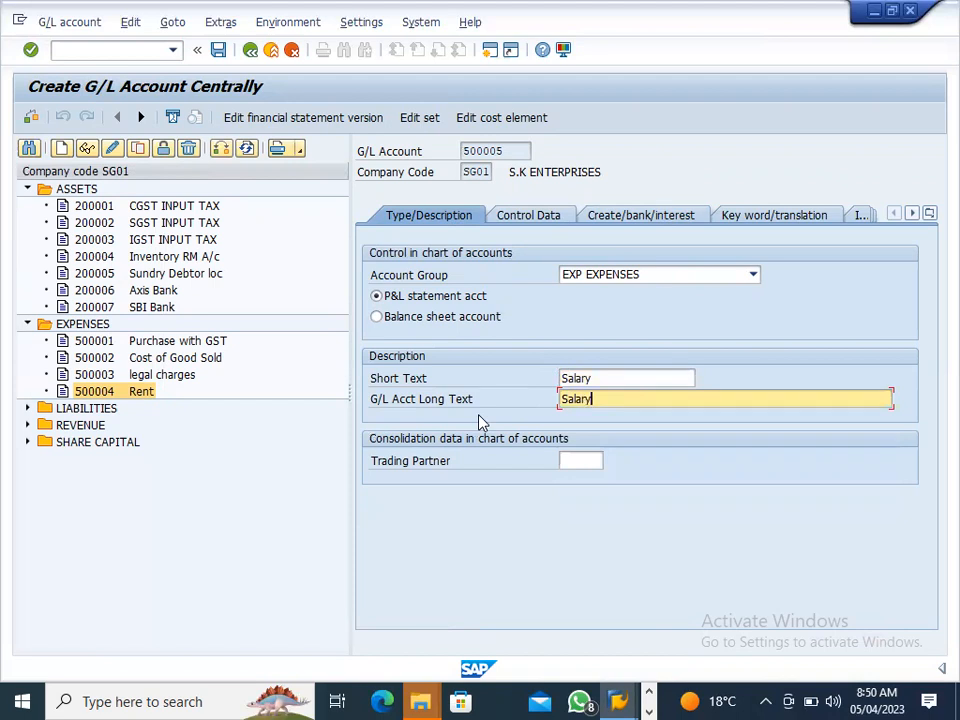
text( Account)
Review the copied control data and document creation settings of account 500005 and save the account.
click(540, 216)
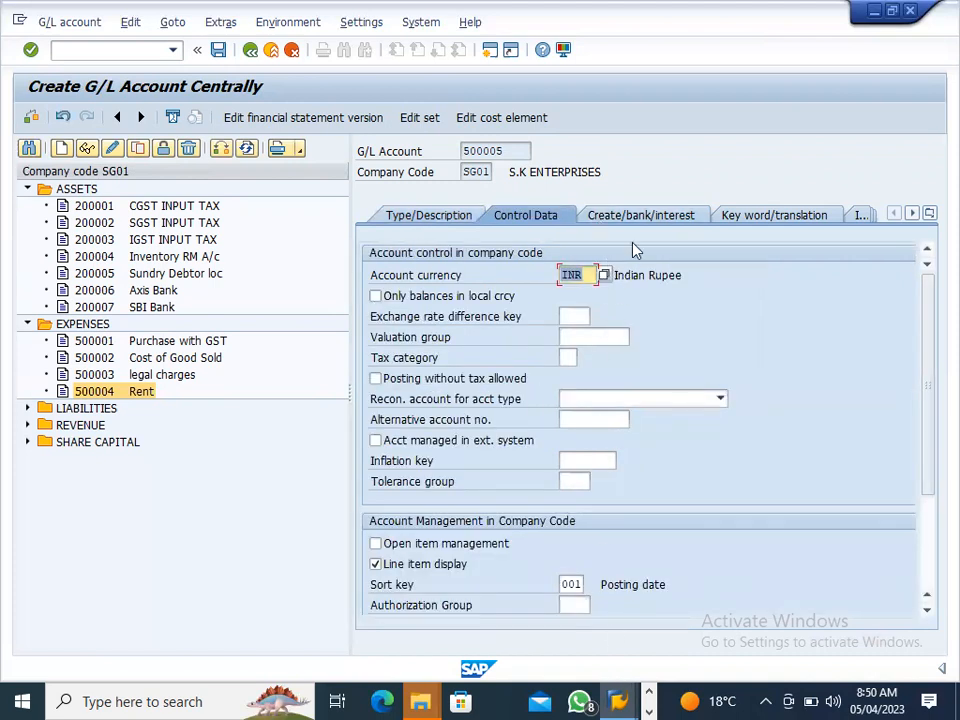
click(636, 216)
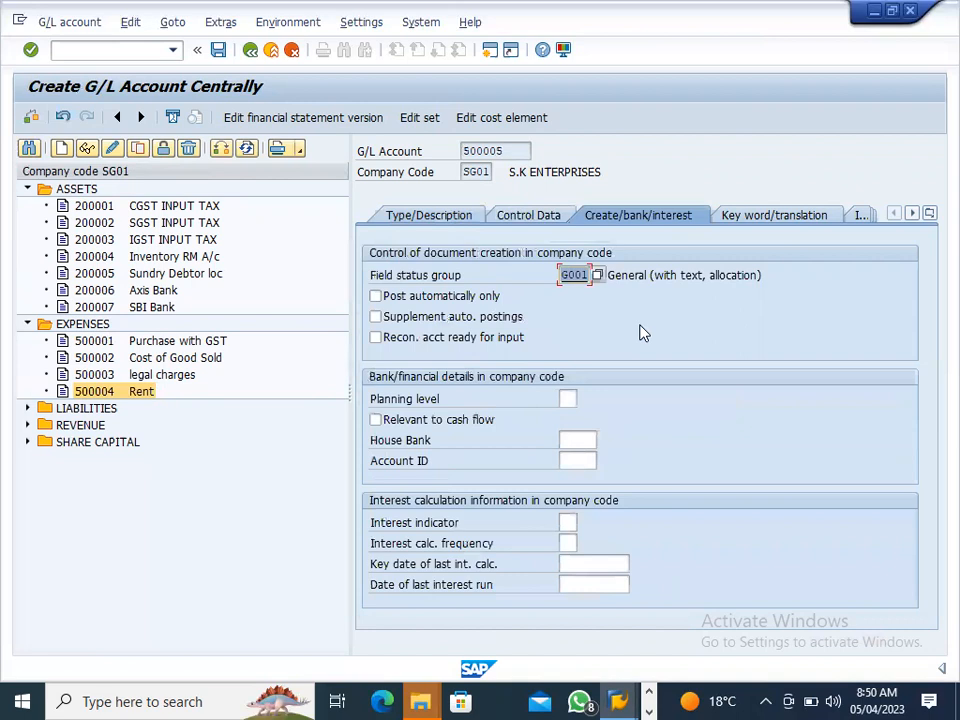
click(218, 50)
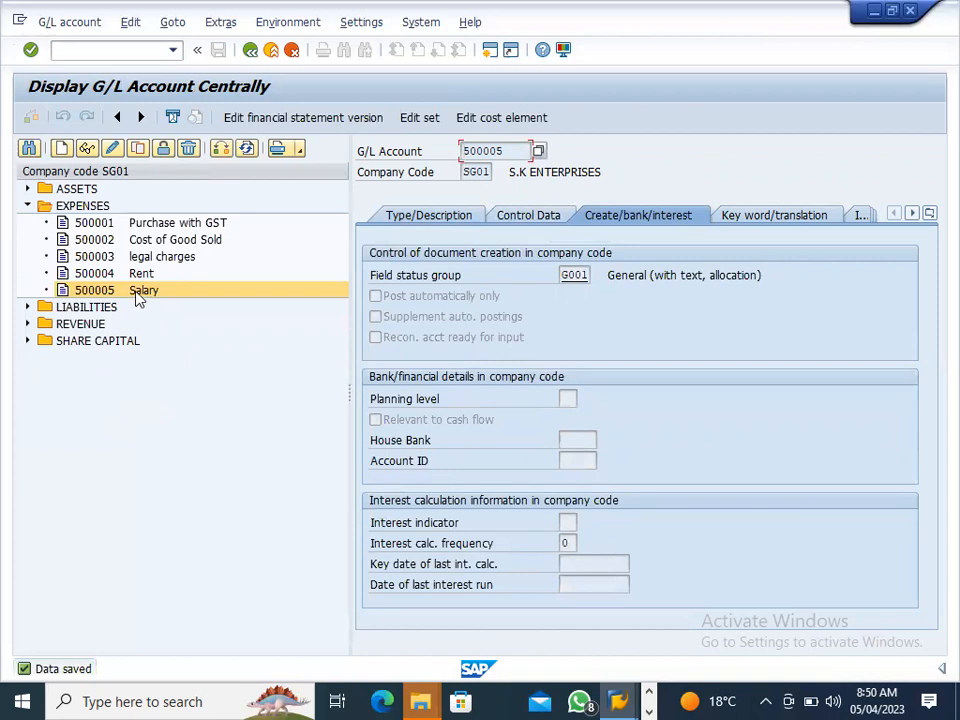
Open the Salary account for changing and set the G/L account navigation setting to not display the navigation tree.
click(111, 150)
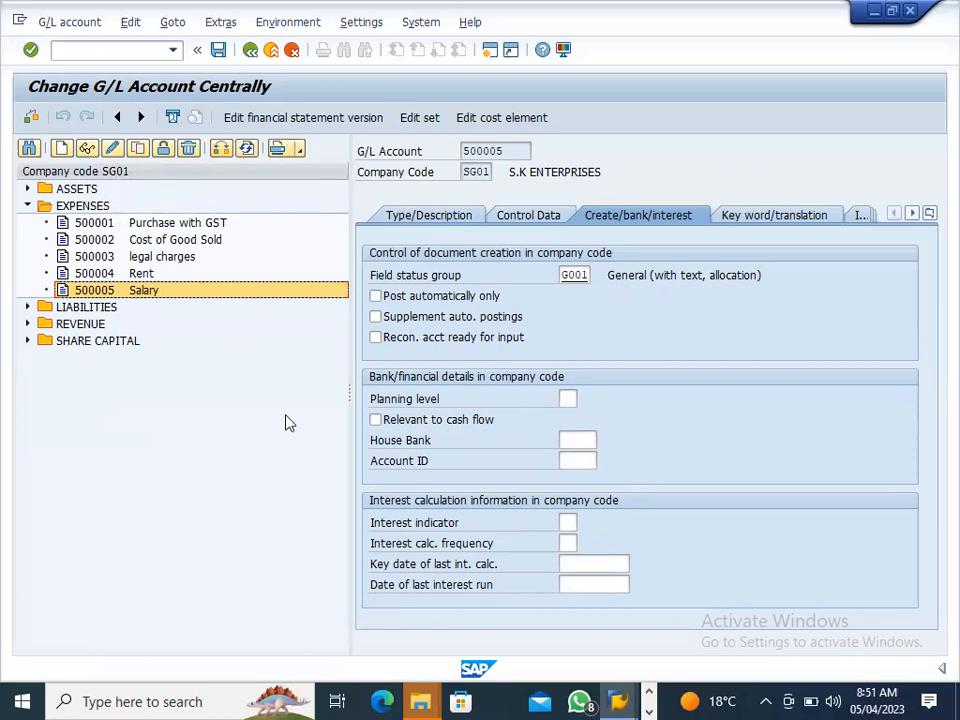
click(372, 30)
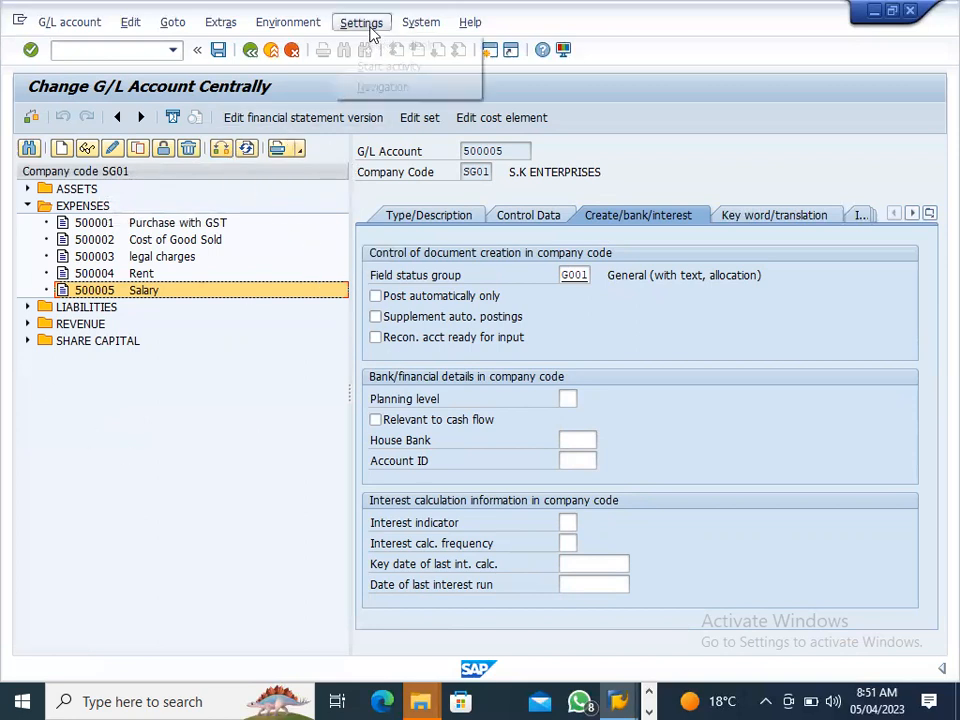
click(385, 43)
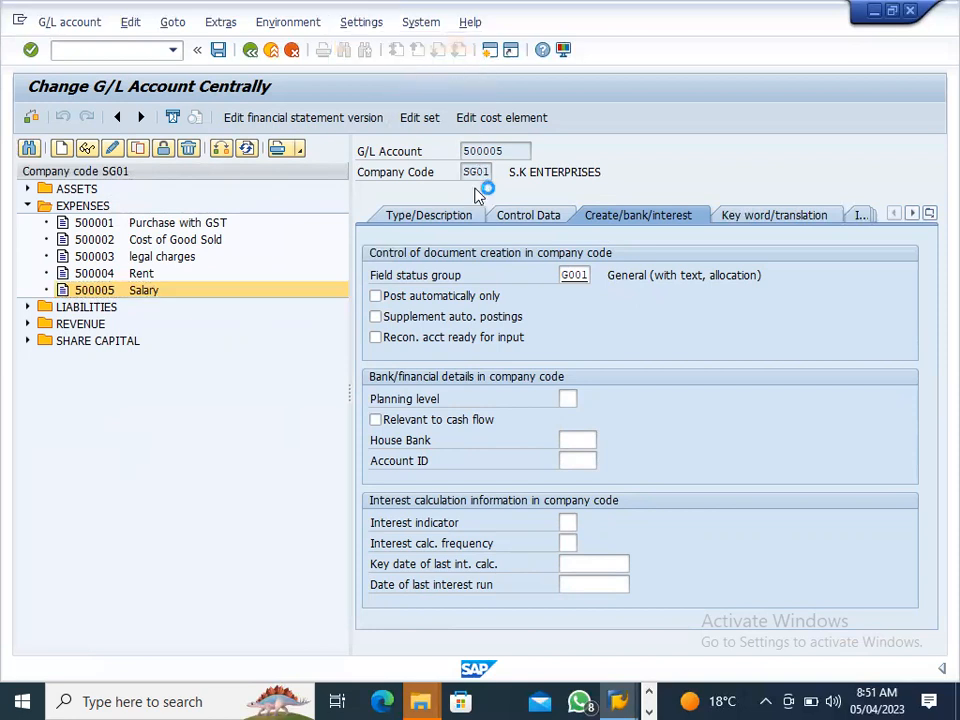
click(369, 244)
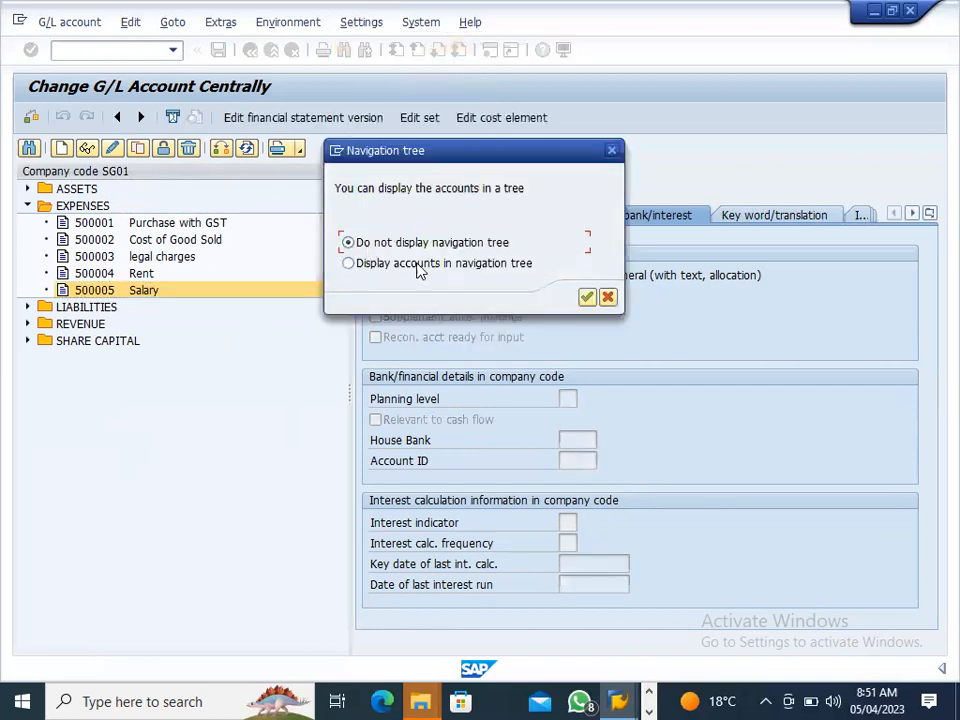
click(587, 297)
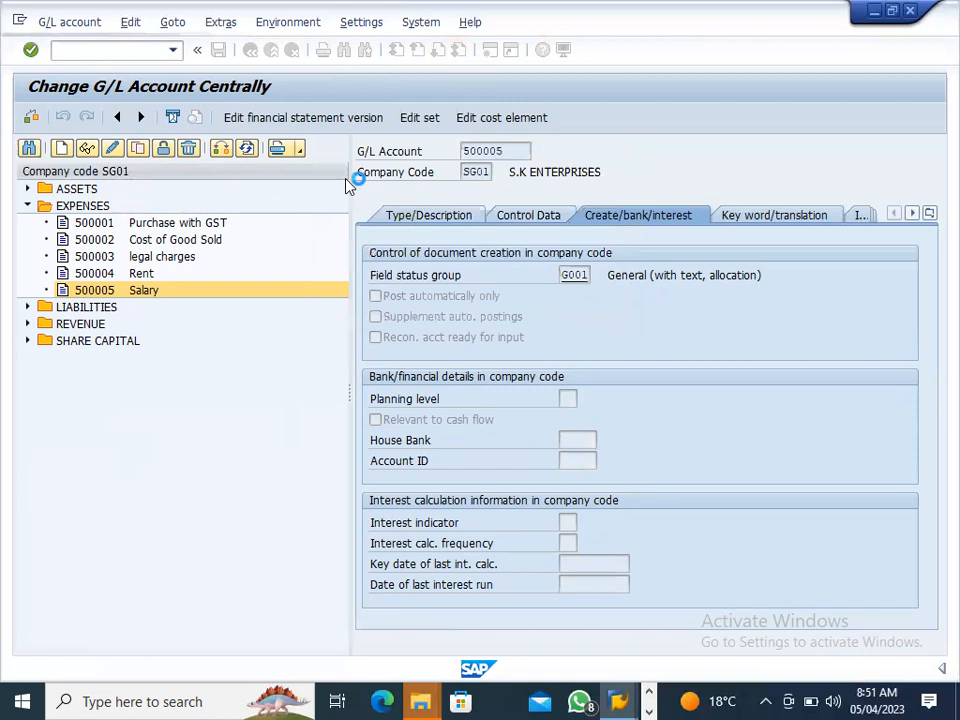
click(449, 545)
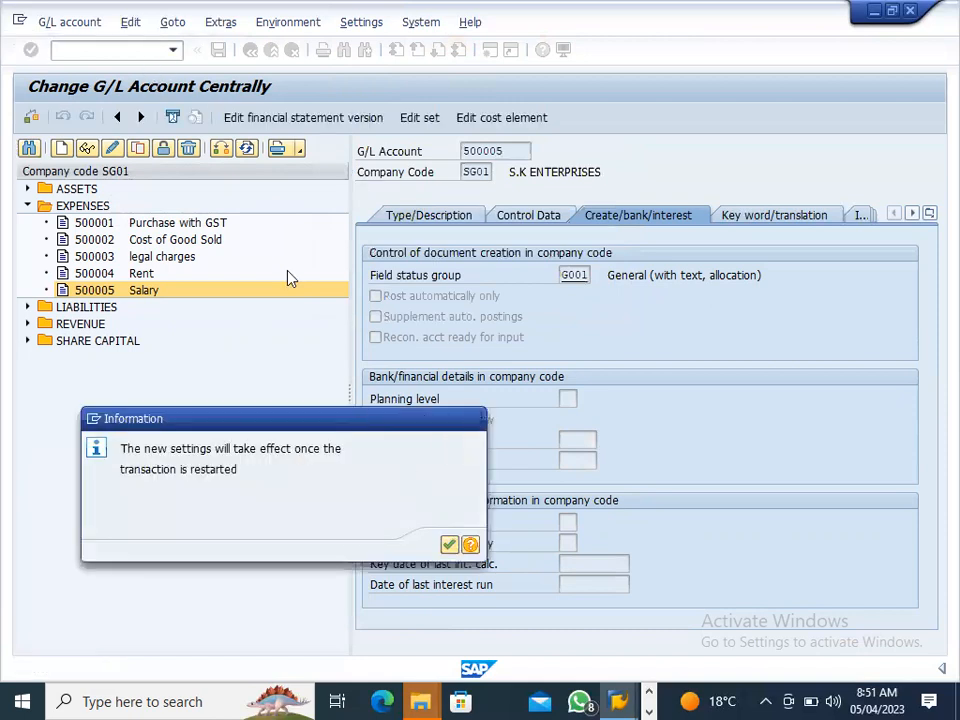
Leave the G/L account transaction with /n and restart FS00 to apply the hidden navigation tree.
text(/n)
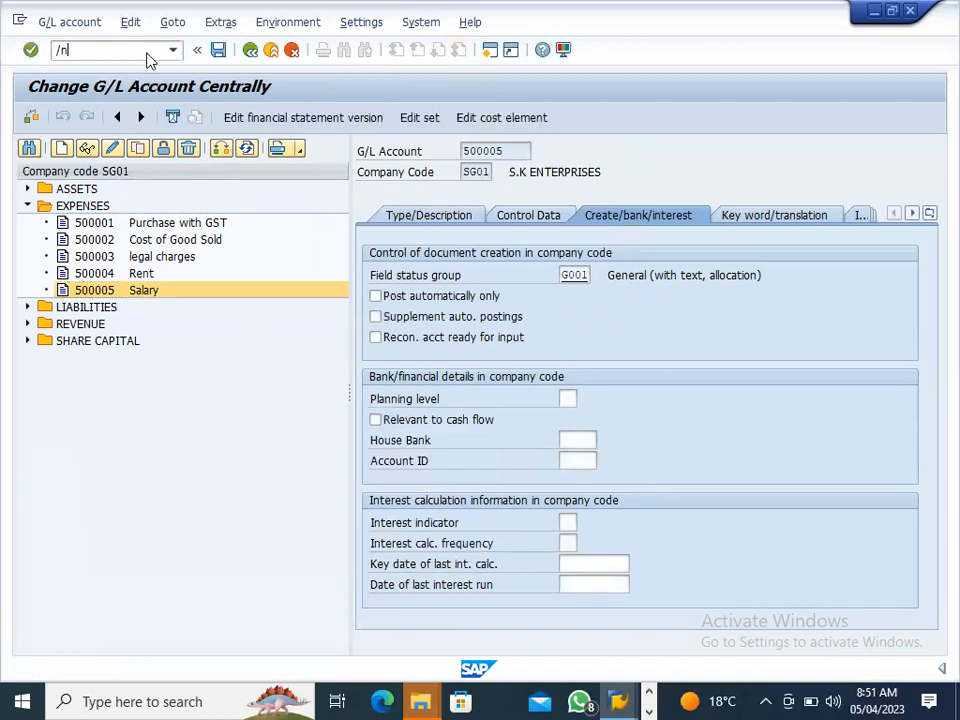
key(Return)
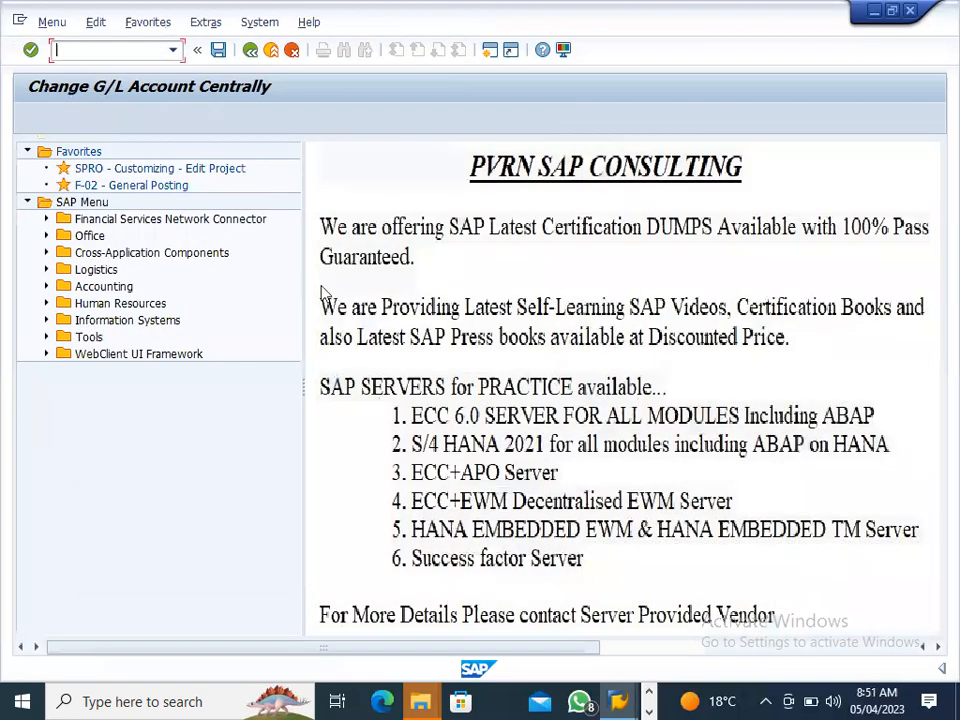
text(fs00)
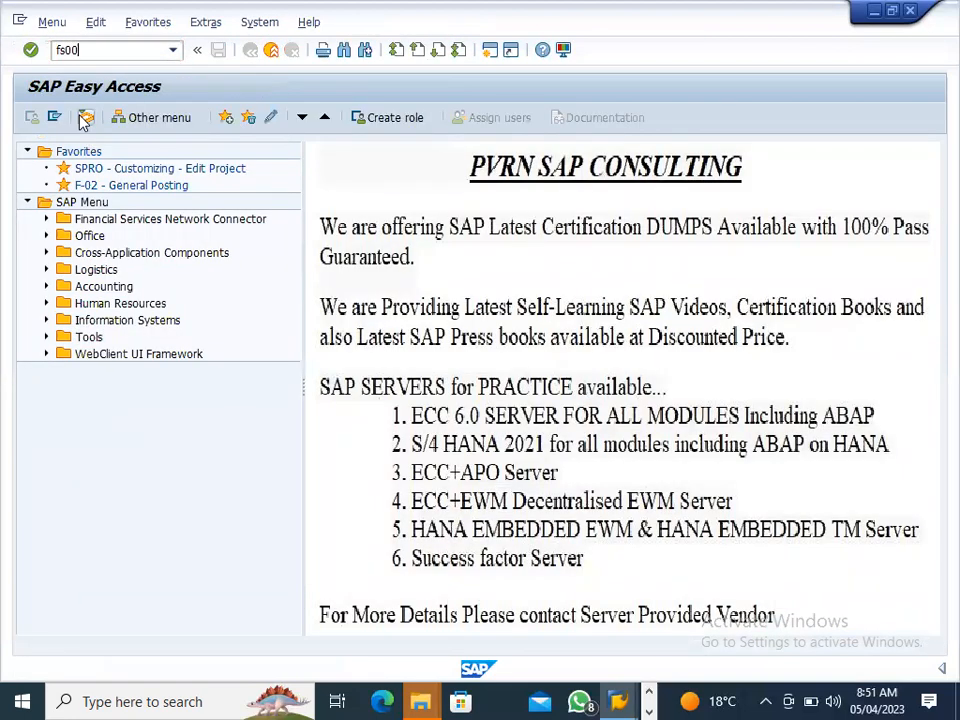
key(Return)
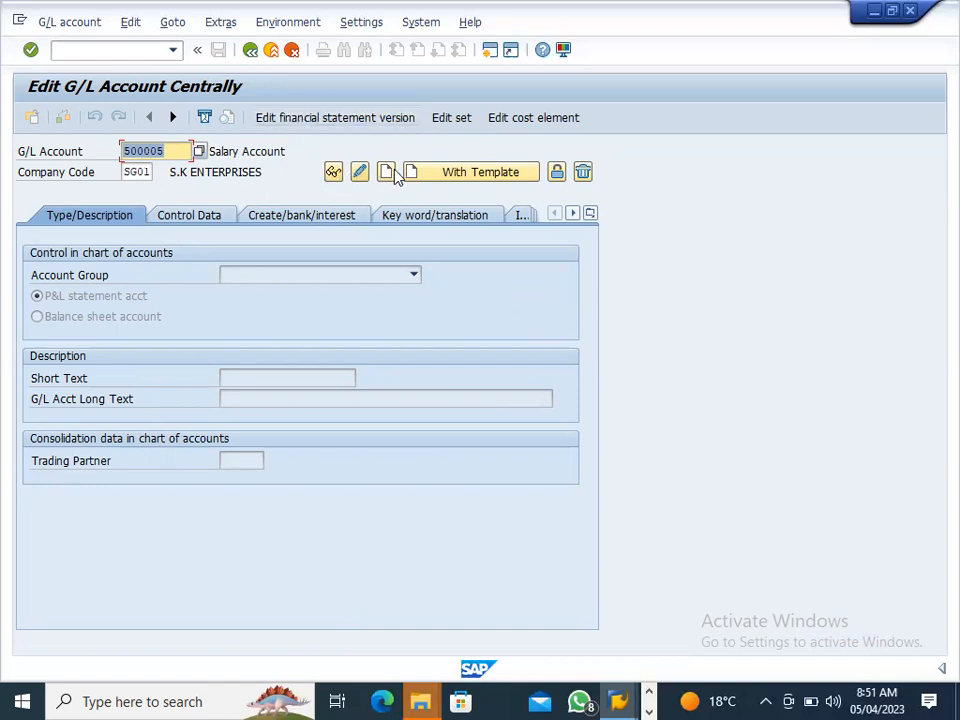
Set the G/L account navigation setting to display accounts in the navigation tree.
click(350, 33)
click(369, 46)
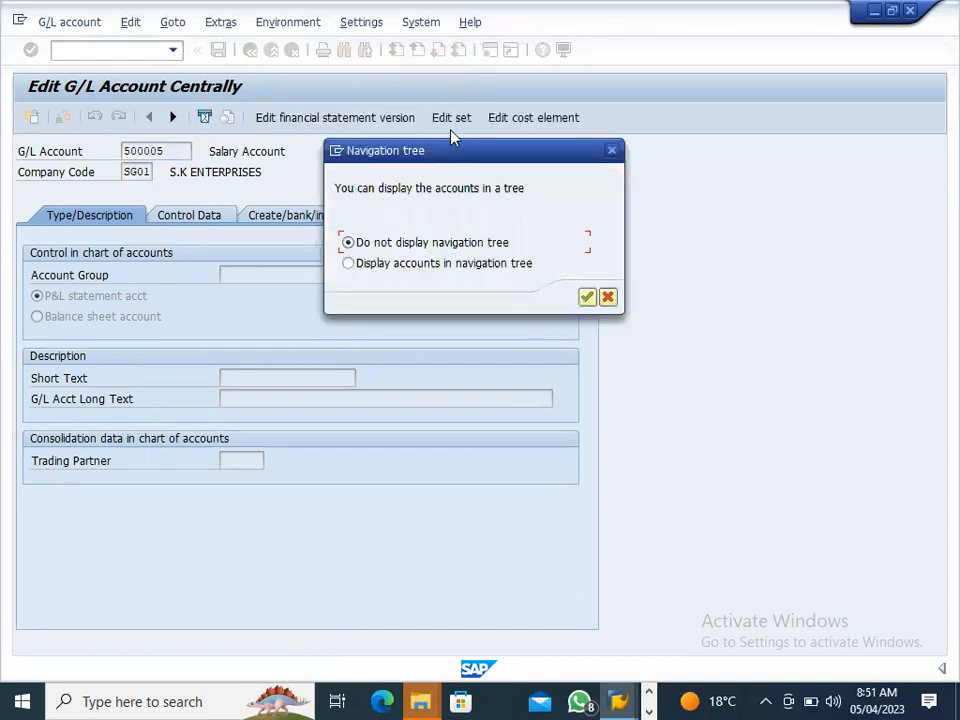
click(394, 266)
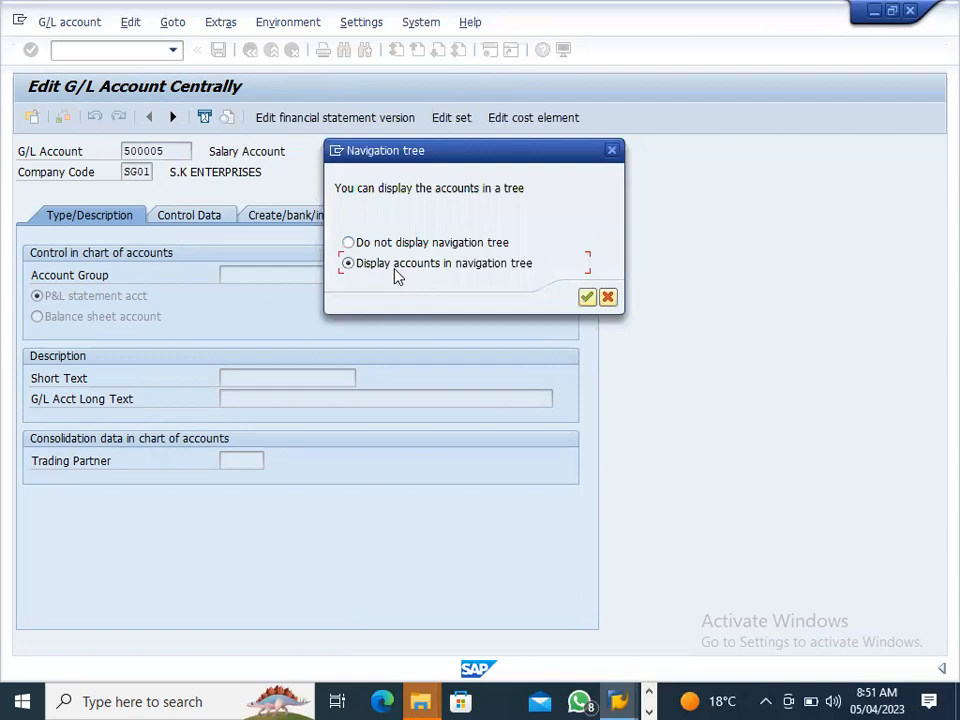
click(587, 298)
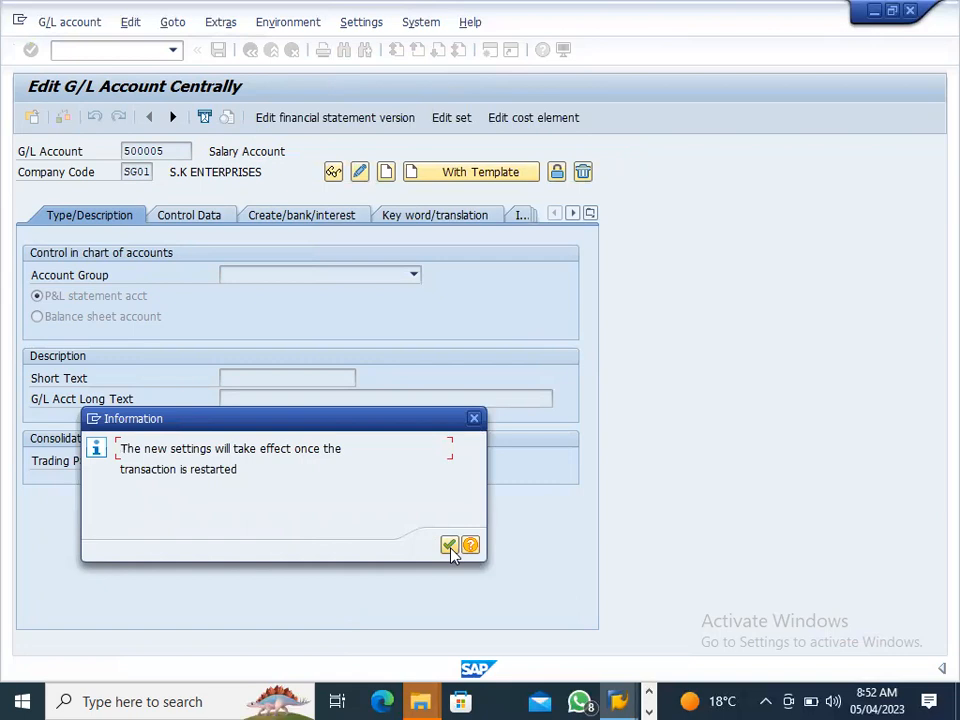
click(448, 545)
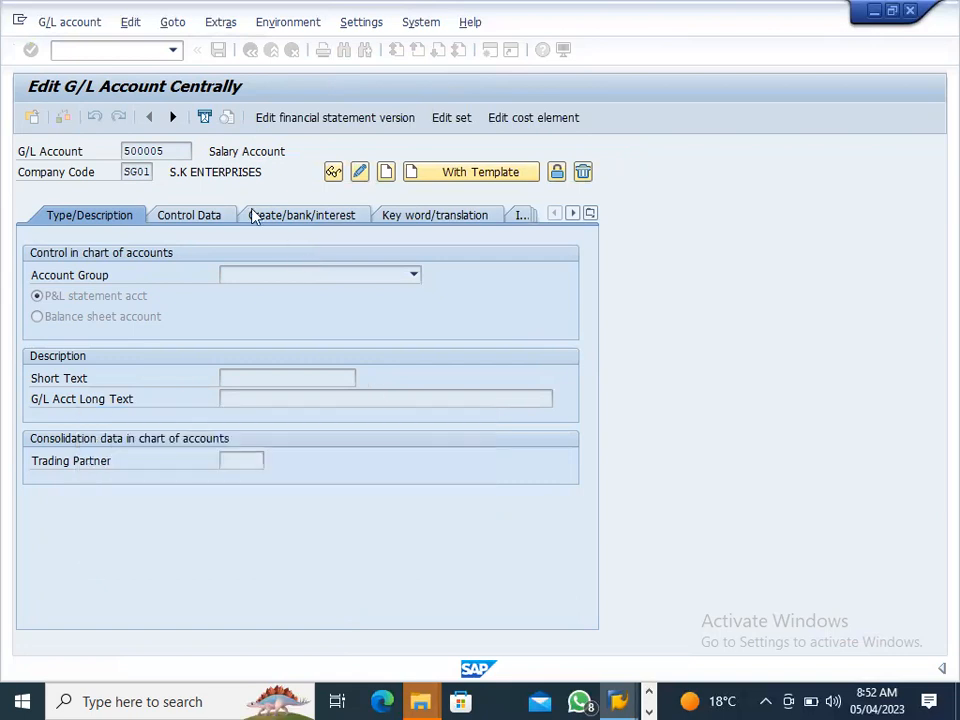
Exit to the start screen with /n and reopen transaction FS00 so the account tree setting is applied.
click(150, 51)
text(/n)
key(Return)
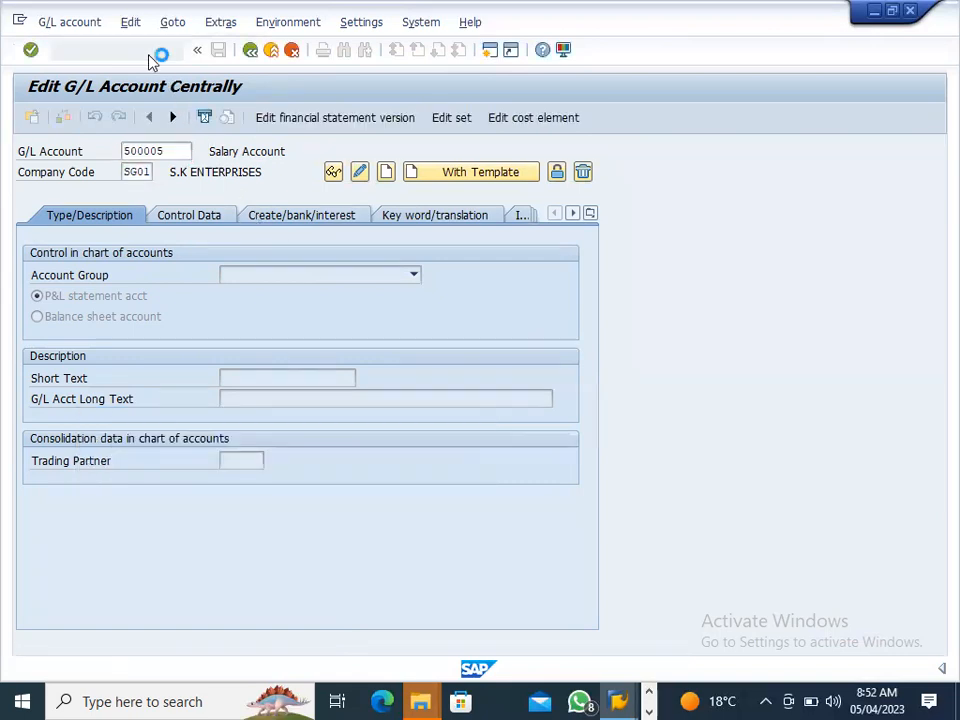
text(fs00)
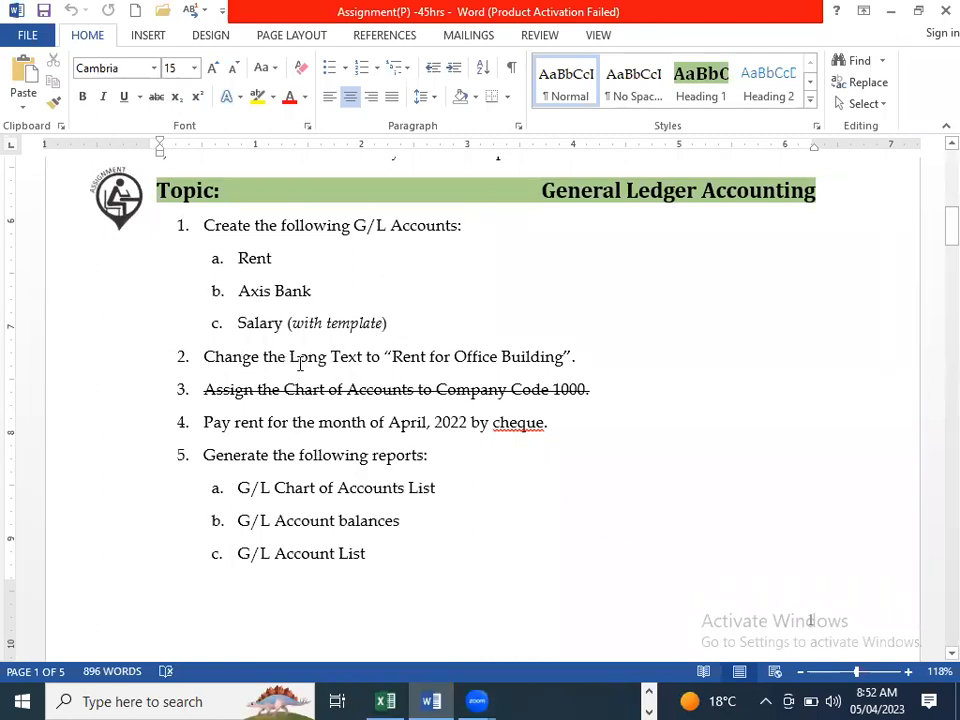
Copy the text Rent for Office Building from the Word assignment and open the Rent account under EXPENSES for changing in SAP.
drag(395, 356, 544, 356)
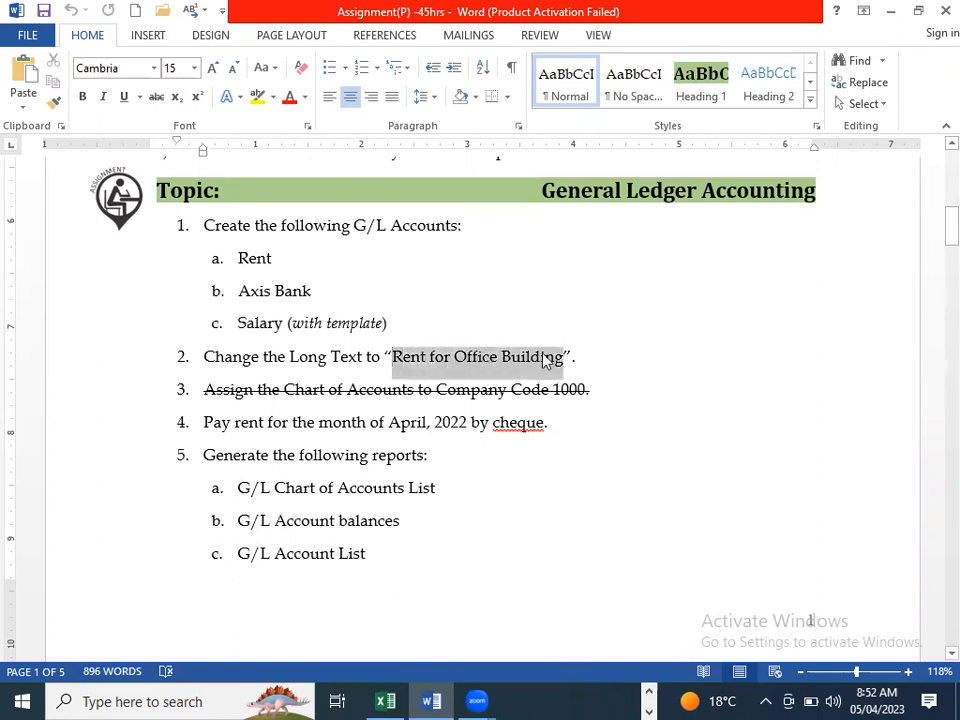
key(ctrl+c)
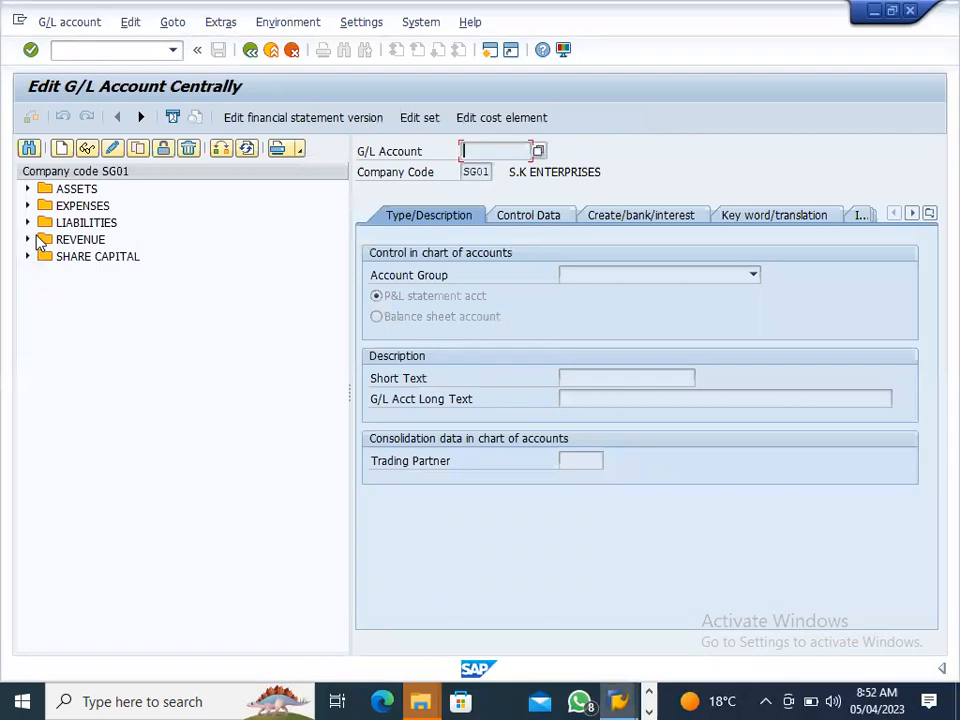
click(28, 206)
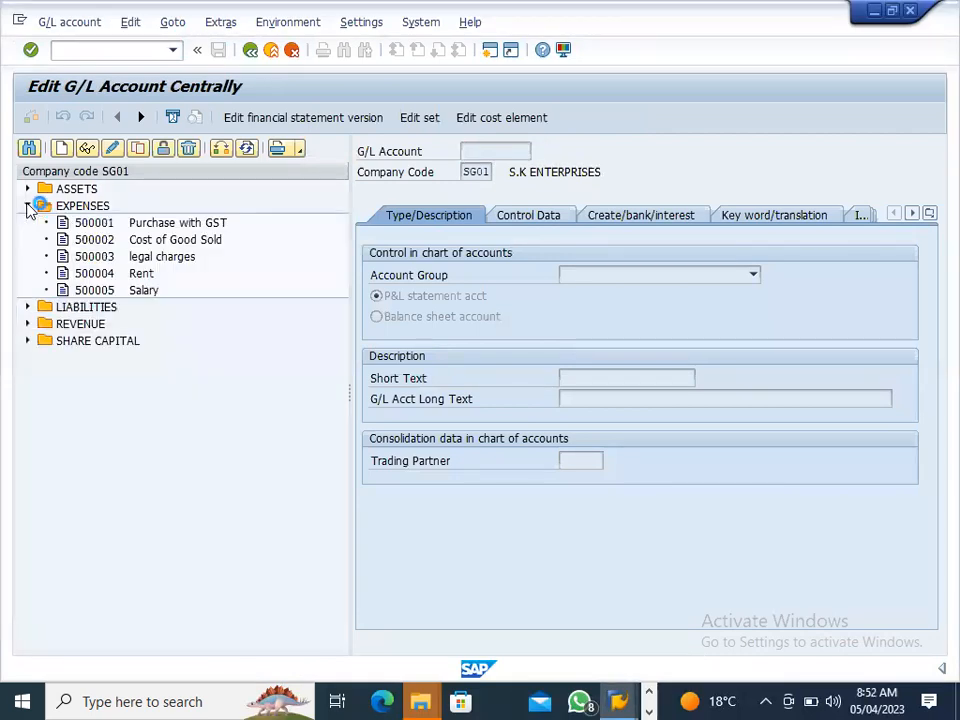
click(133, 275)
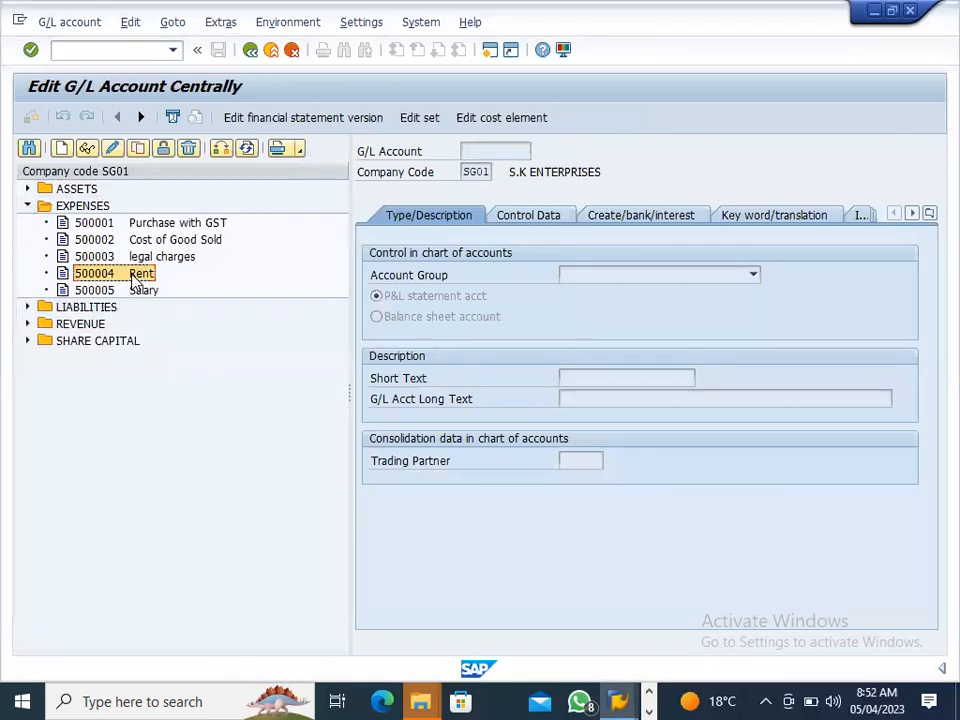
click(116, 149)
Replace the Rent account's G/L long text with Rent for Office Building and save the account.
drag(605, 377, 568, 376)
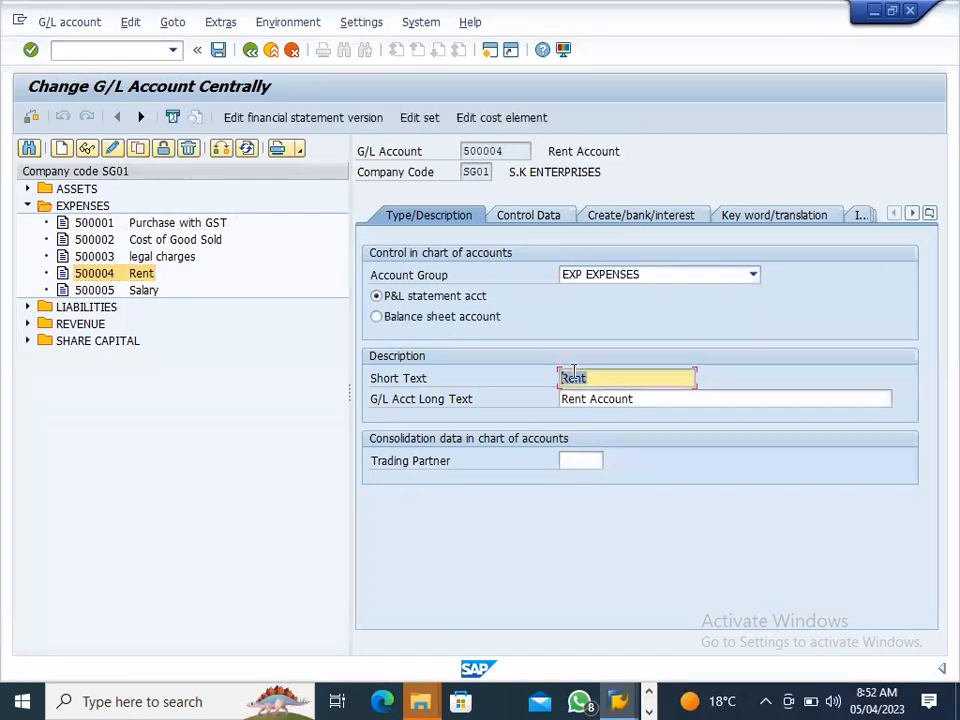
drag(664, 394, 519, 394)
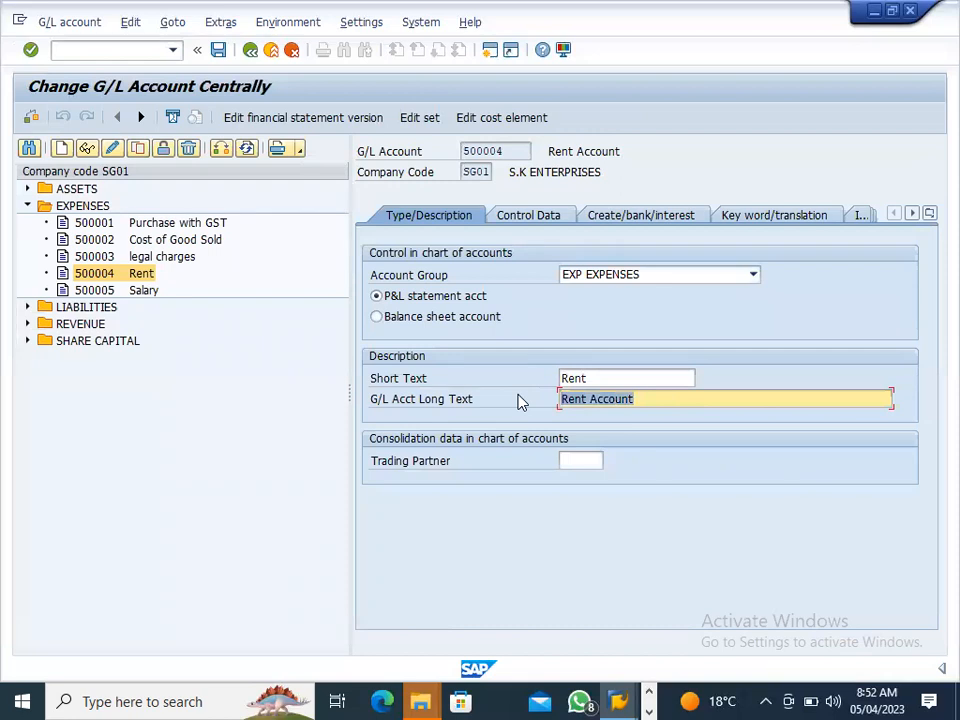
text(Rent for Office Building)
click(222, 49)
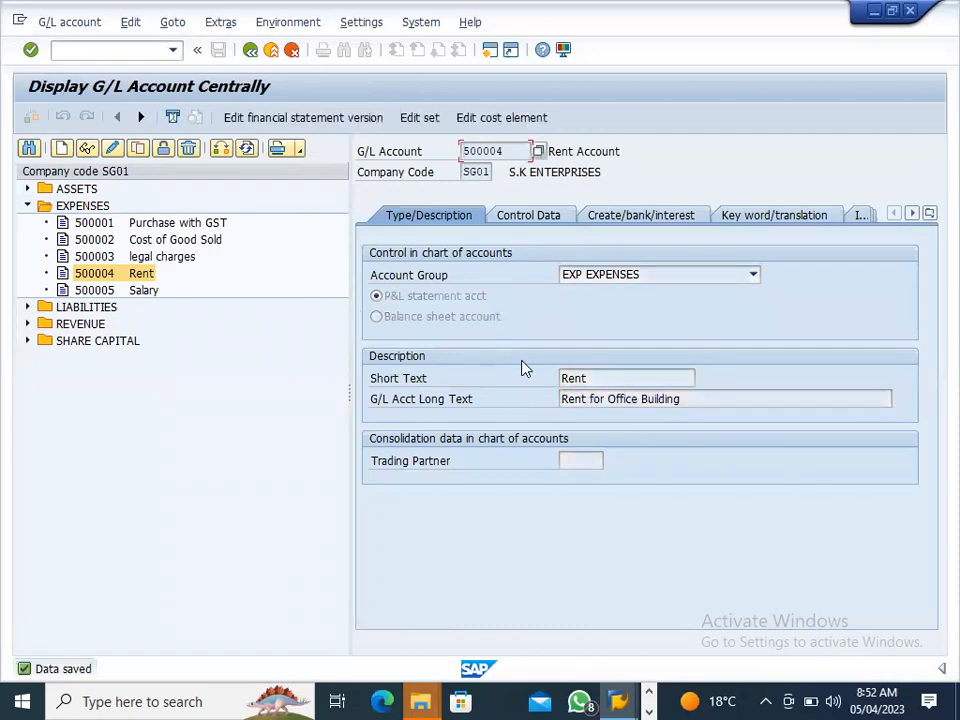
Check the rent payment task in the Word assignment, leave the SAP G/L account transaction with /n and start FB50.
key(alt+Tab)
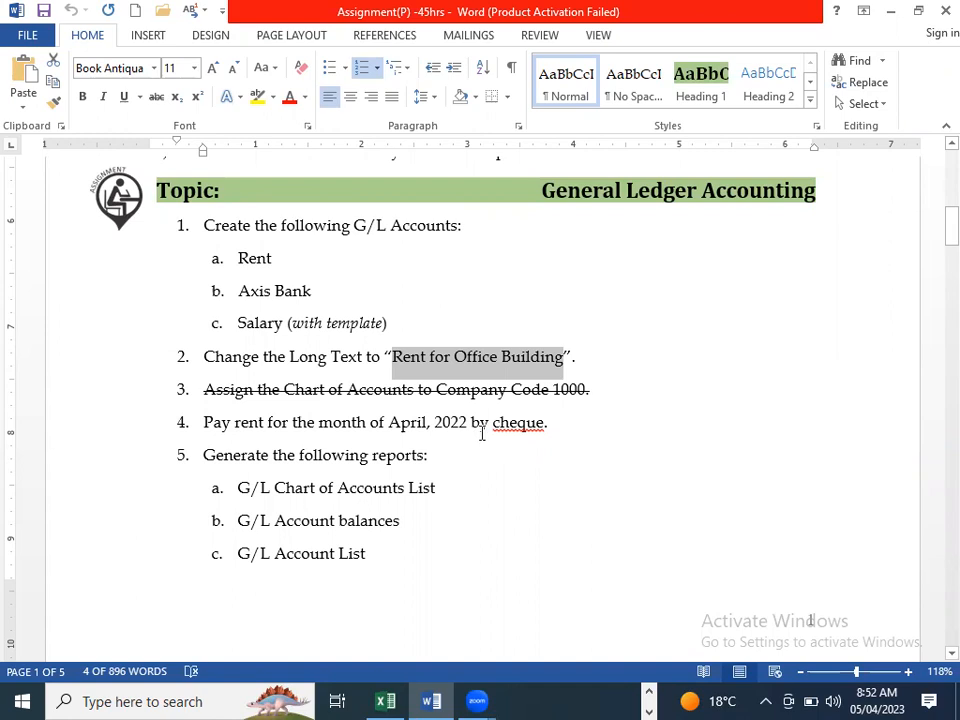
click(537, 426)
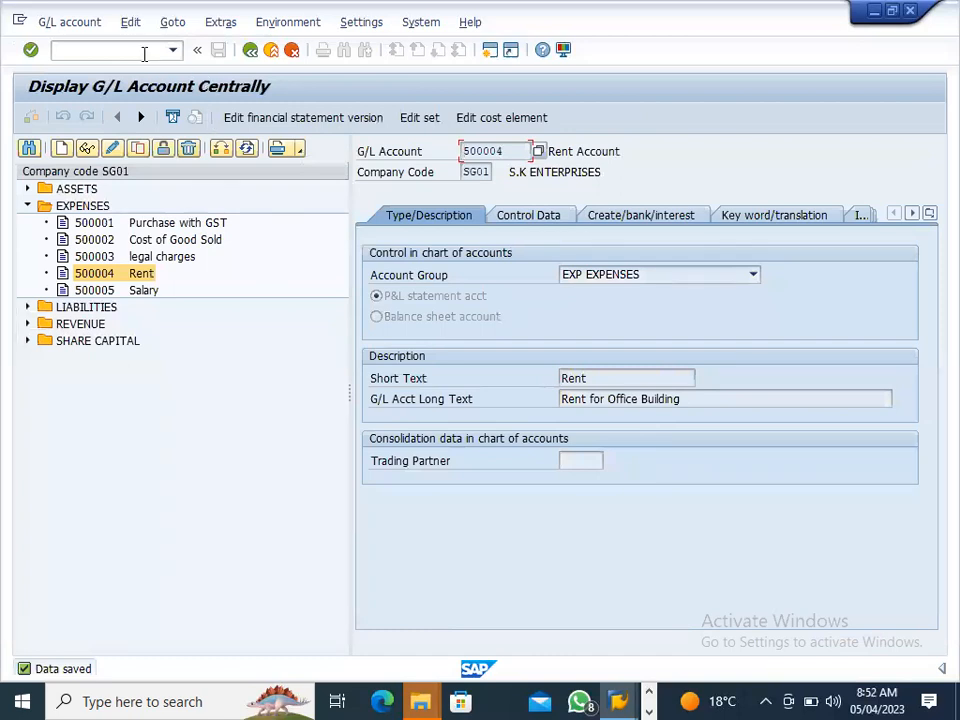
click(143, 52)
text(/n)
key(Return)
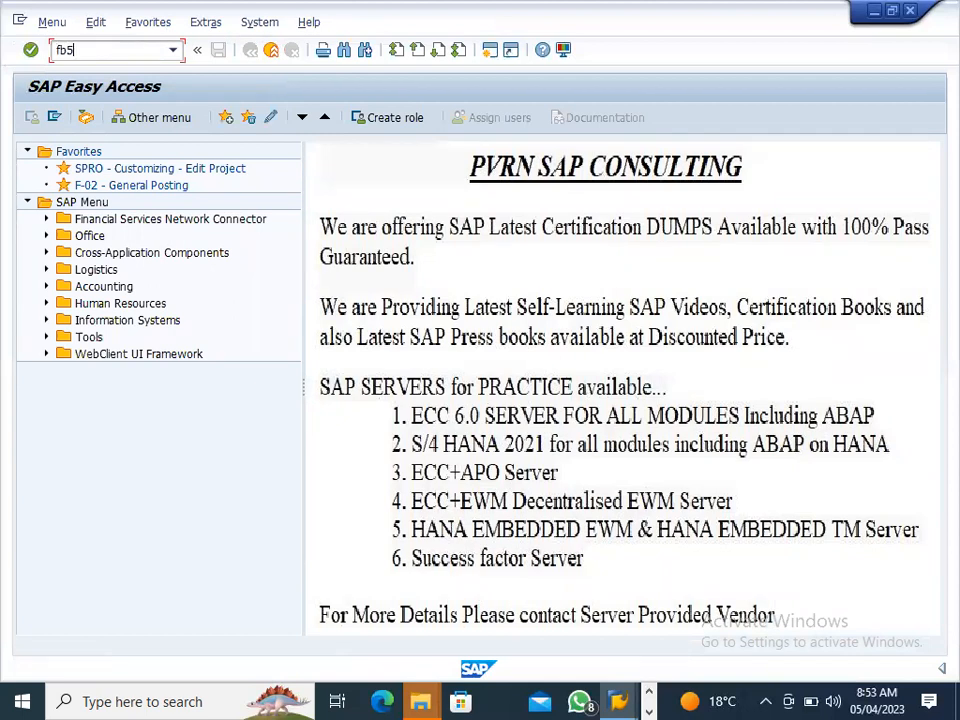
key(Return)
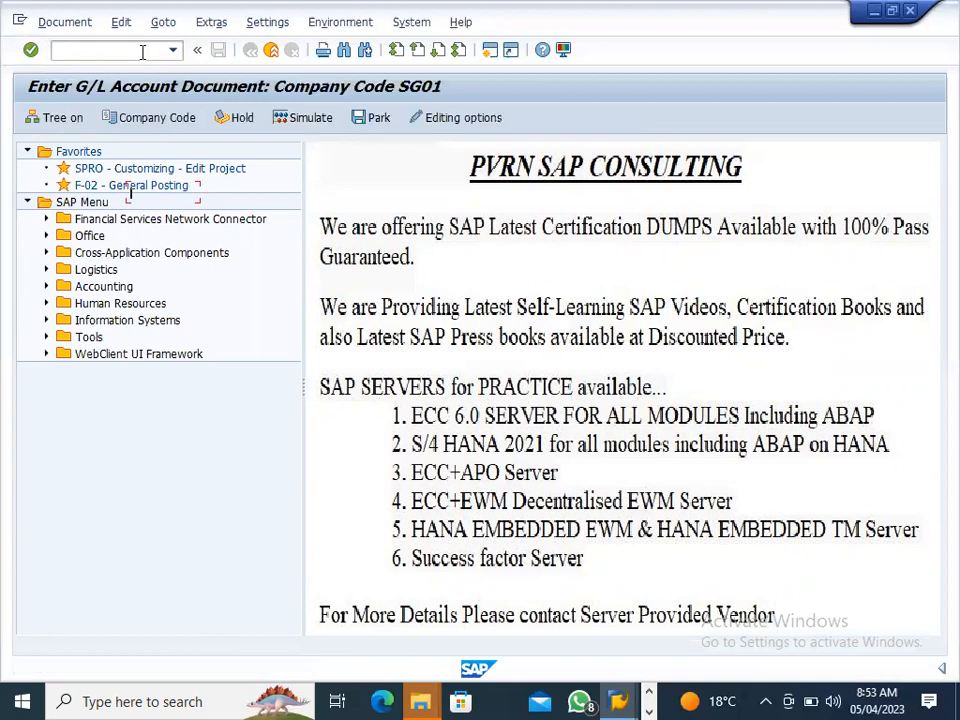
Leave the G/L document entry with /n and start transaction FB02 for changing a document.
click(124, 51)
text(/n)
key(Return)
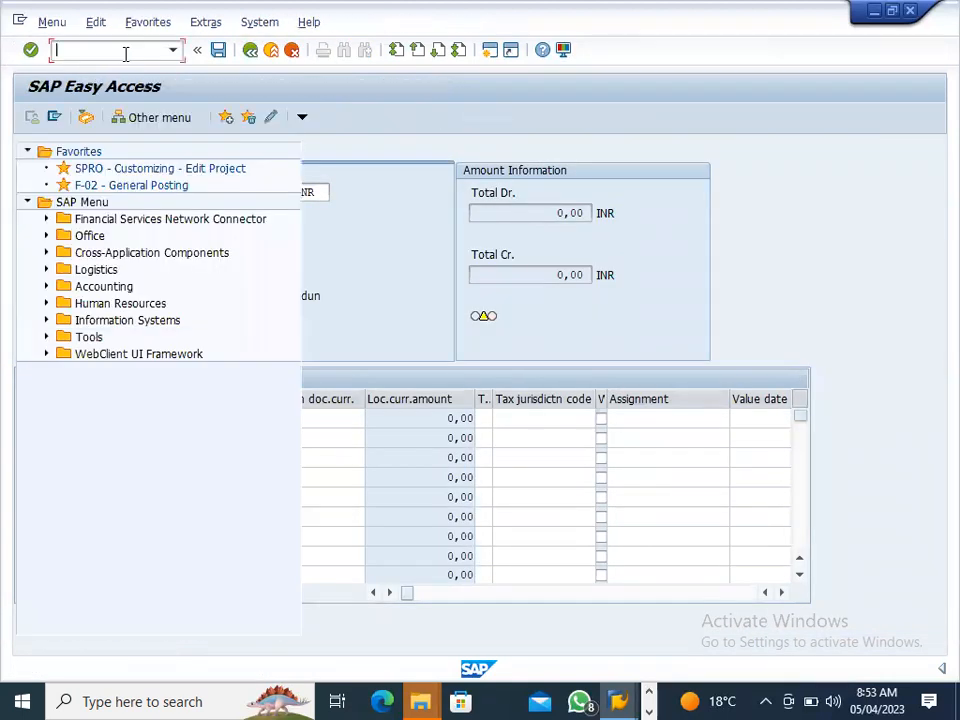
text(f)
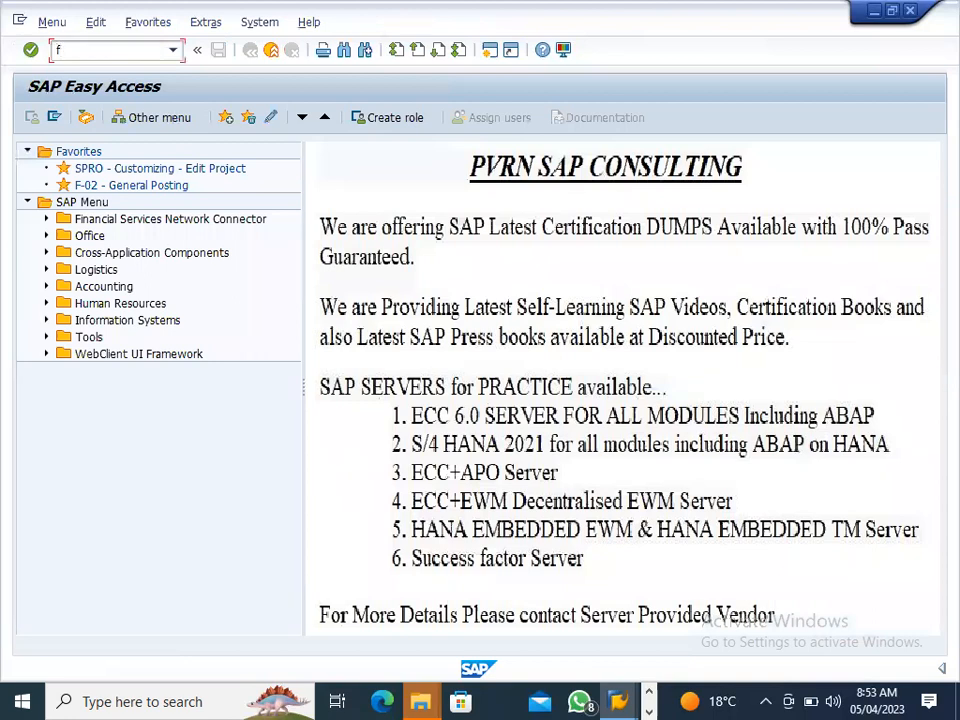
text(b02)
key(Return)
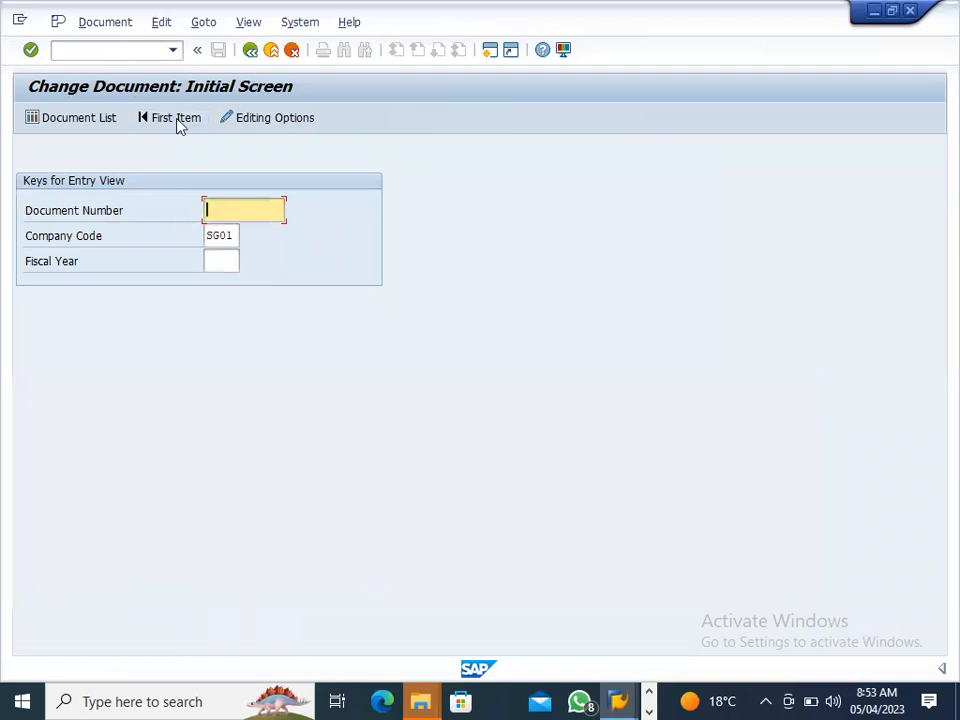
Leave the document change transaction with /n and start transaction FB01 for posting a document.
click(146, 47)
text(/n)
key(Return)
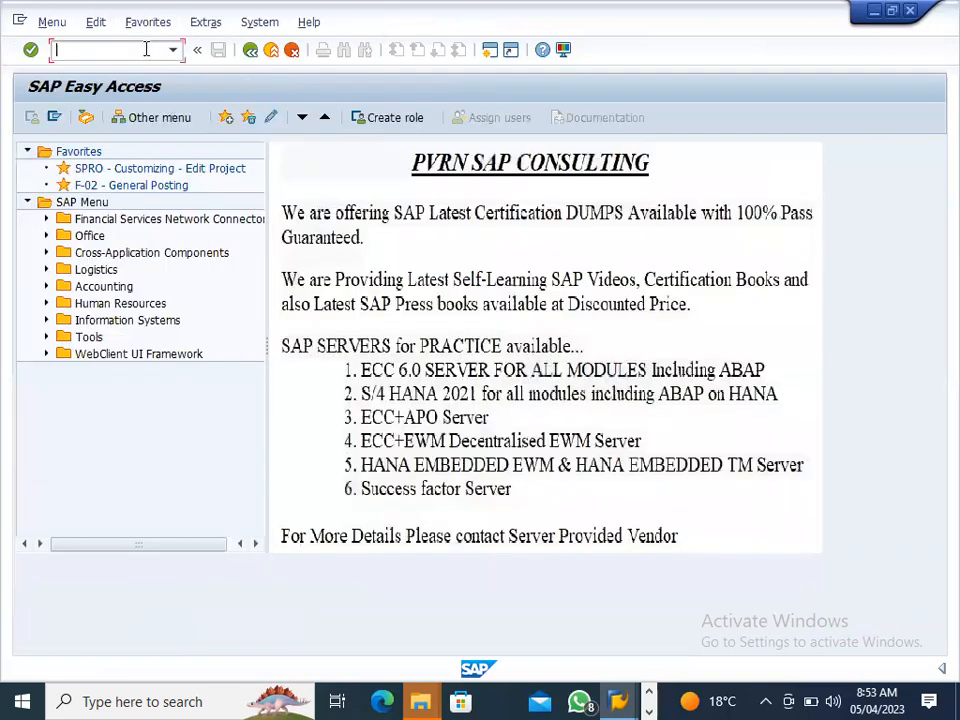
text(f)
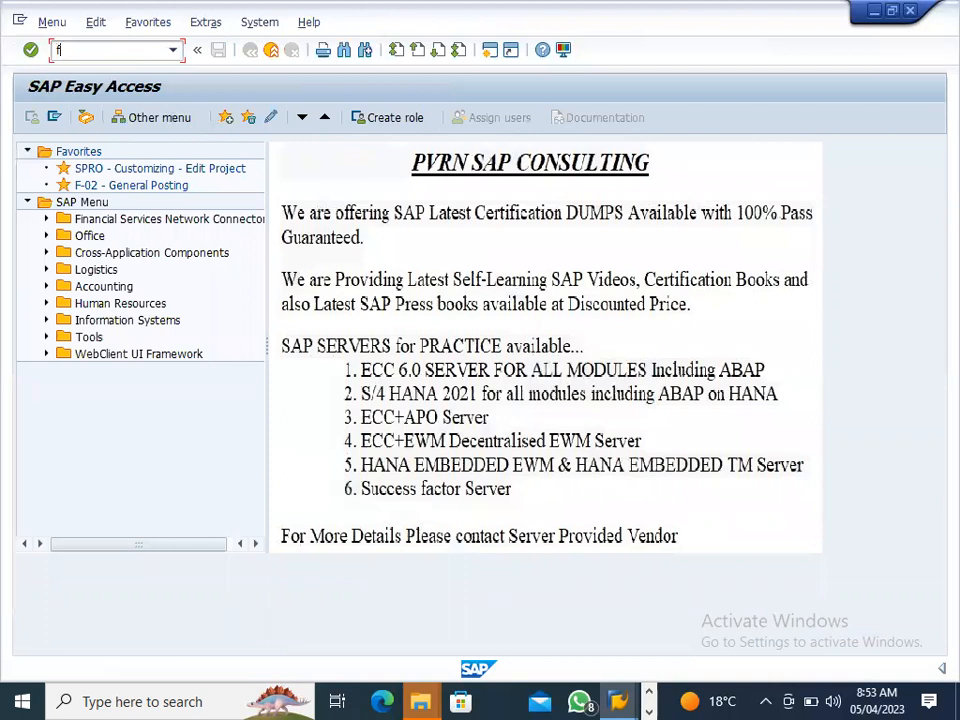
text(b01)
key(Return)
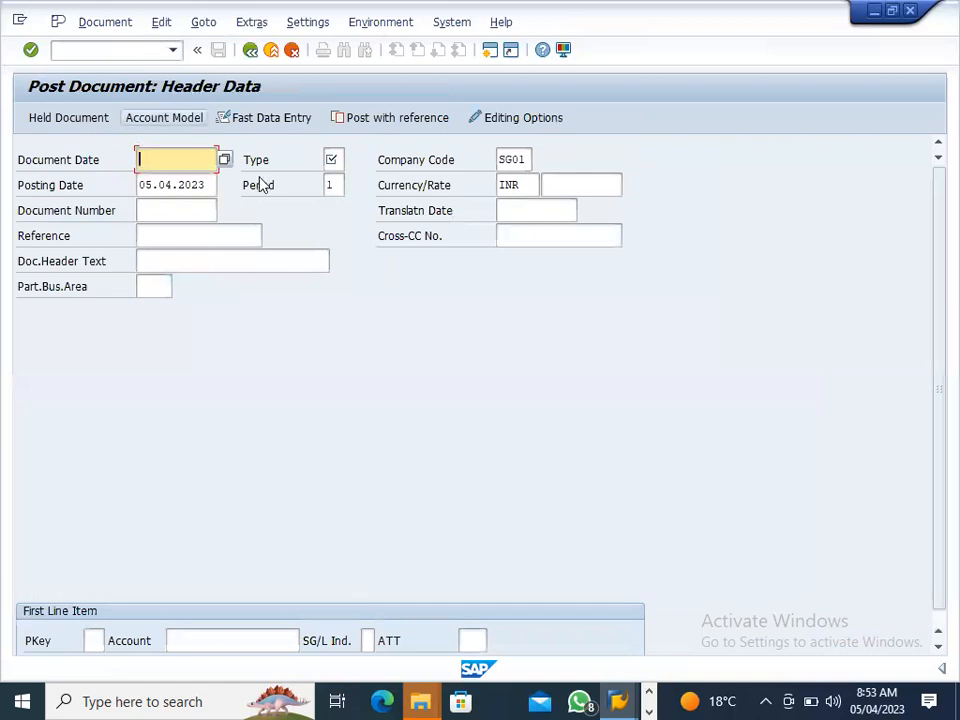
Return to the start screen with /n and start FB50 from Document Entry under Accounting, Financial Accounting, General Ledger.
click(129, 50)
text(/n)
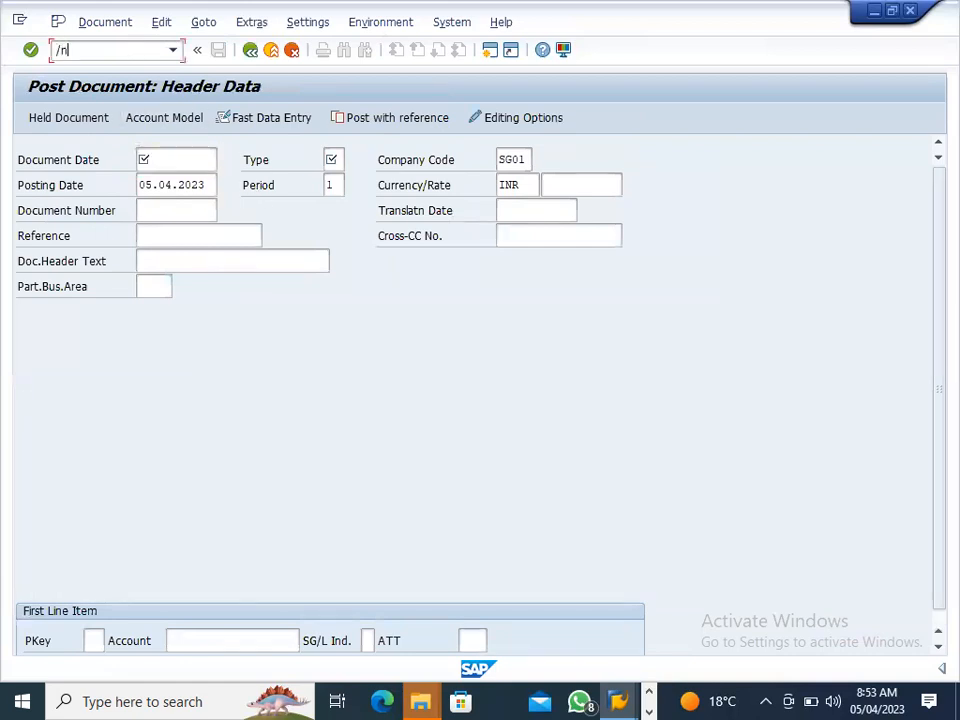
key(Return)
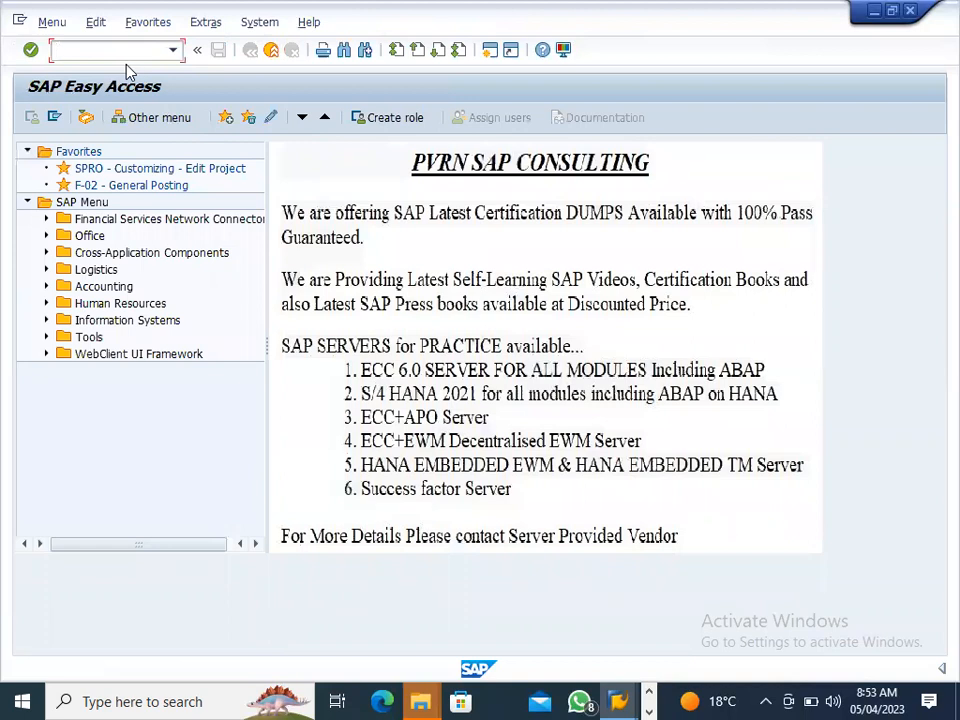
click(47, 287)
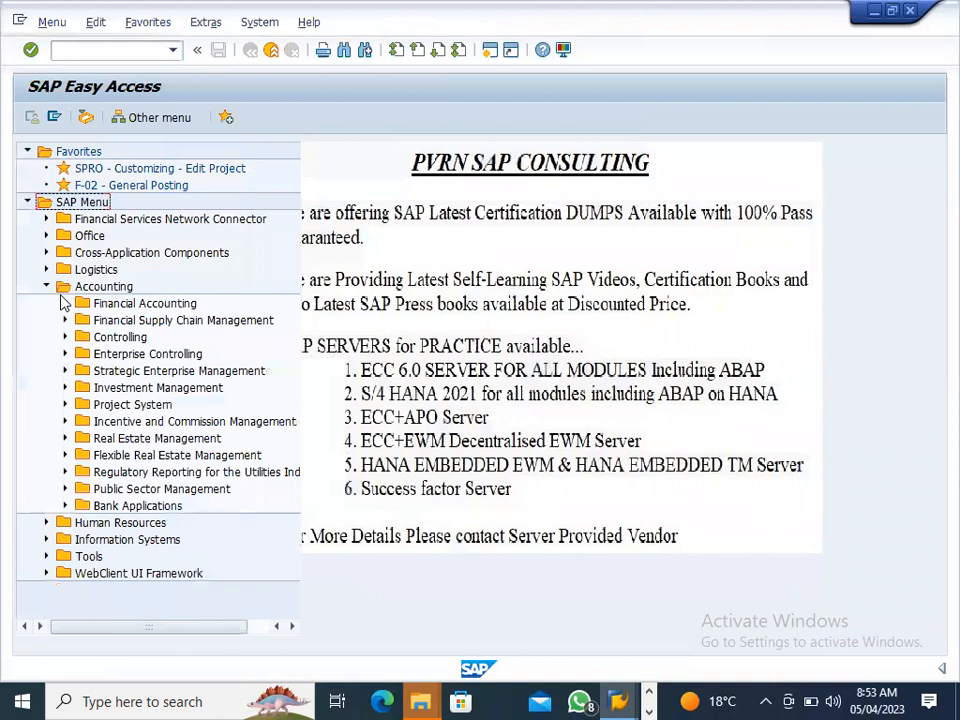
click(65, 303)
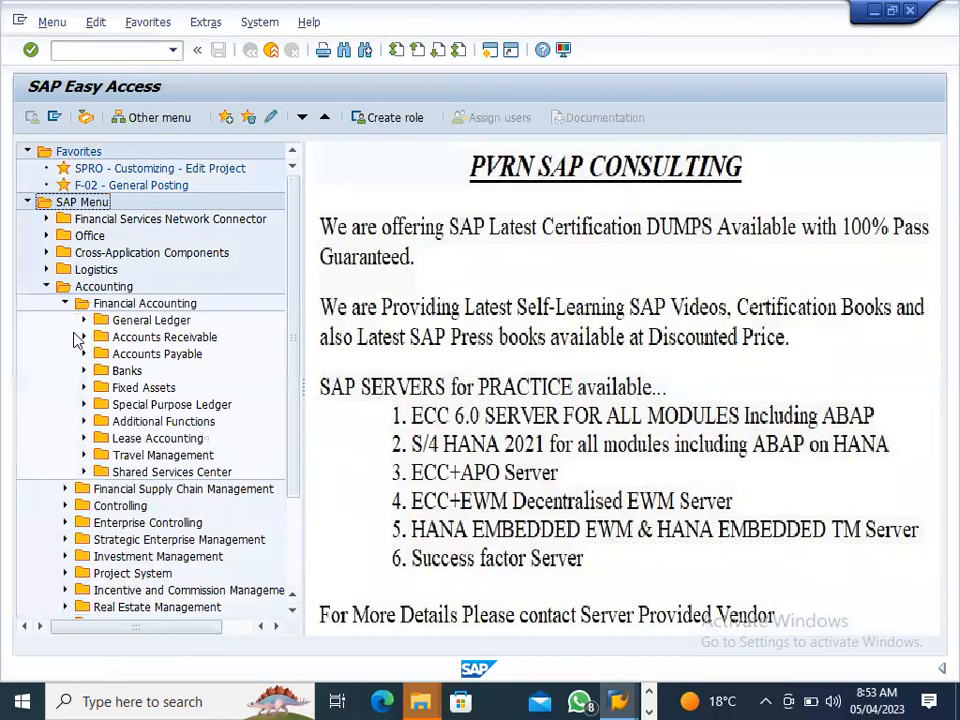
click(85, 320)
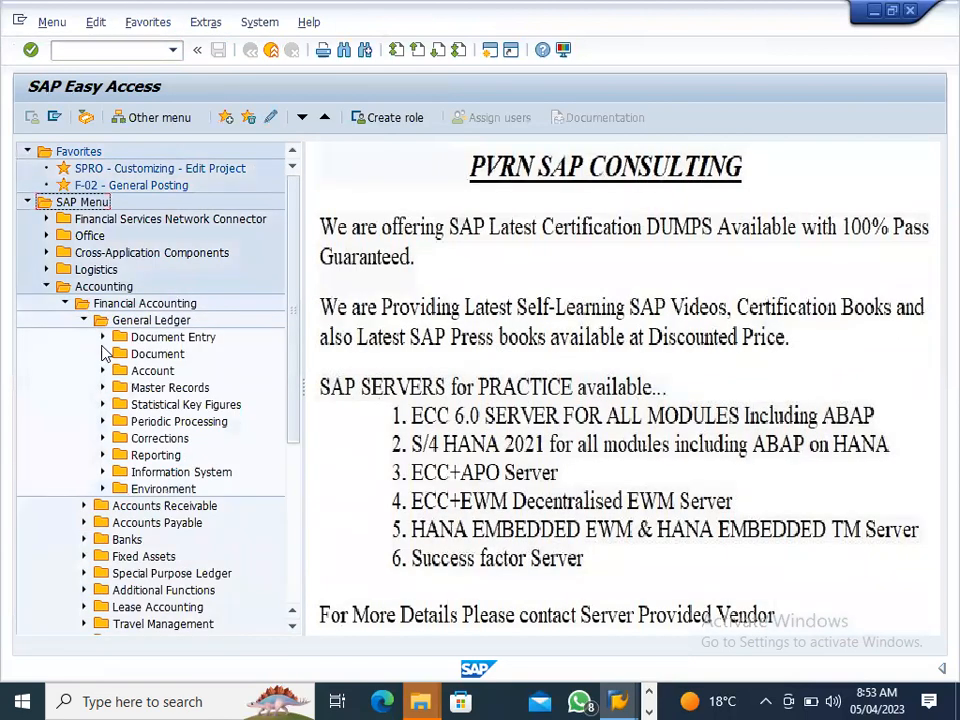
click(102, 337)
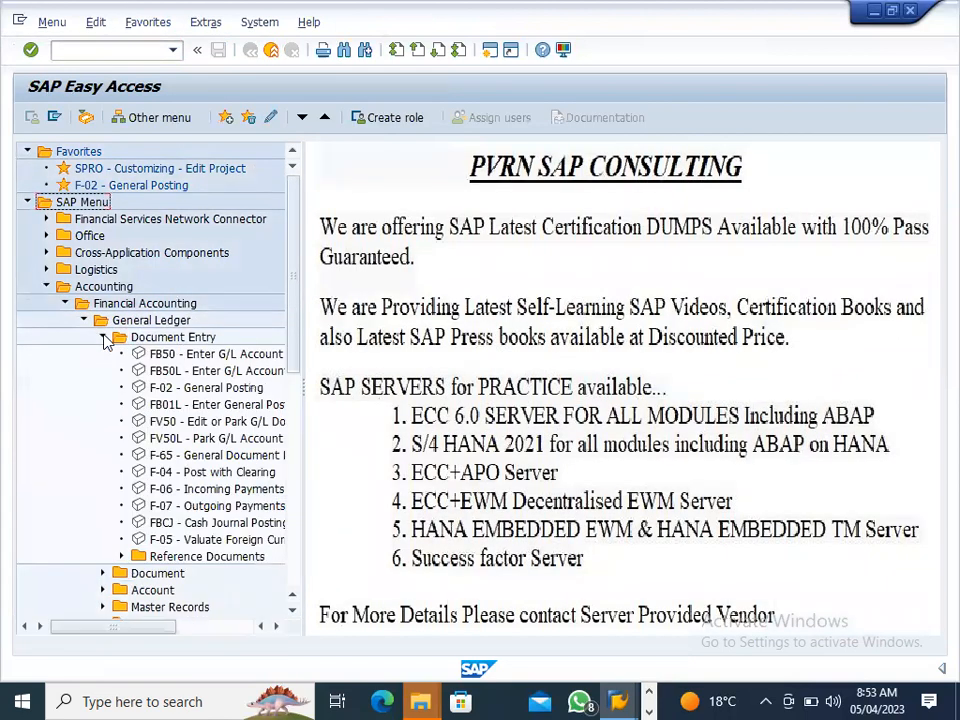
click(172, 387)
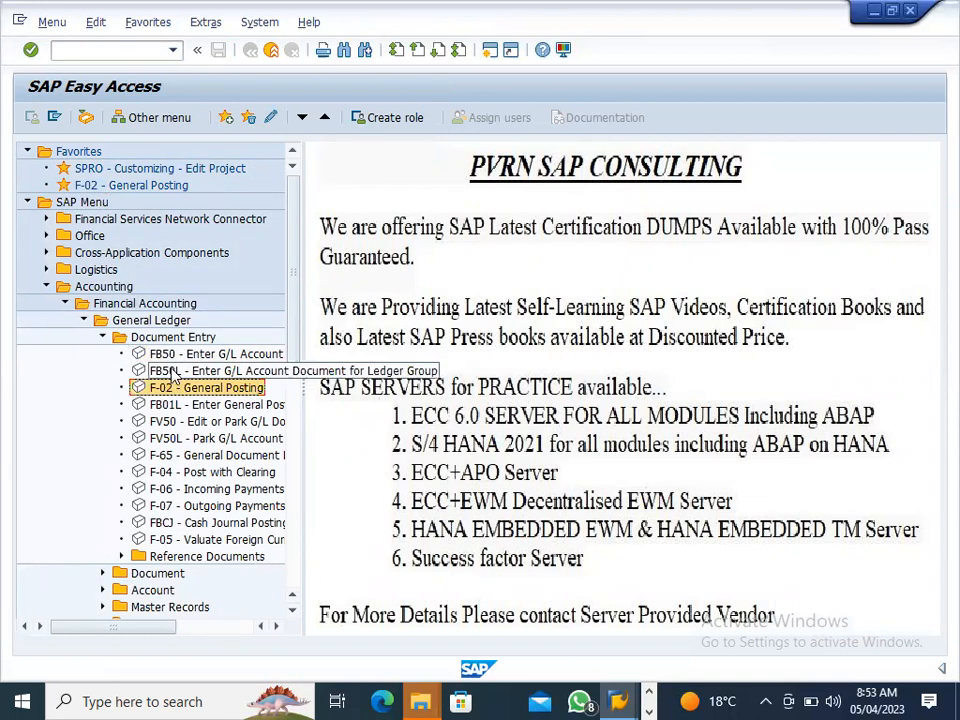
click(173, 360)
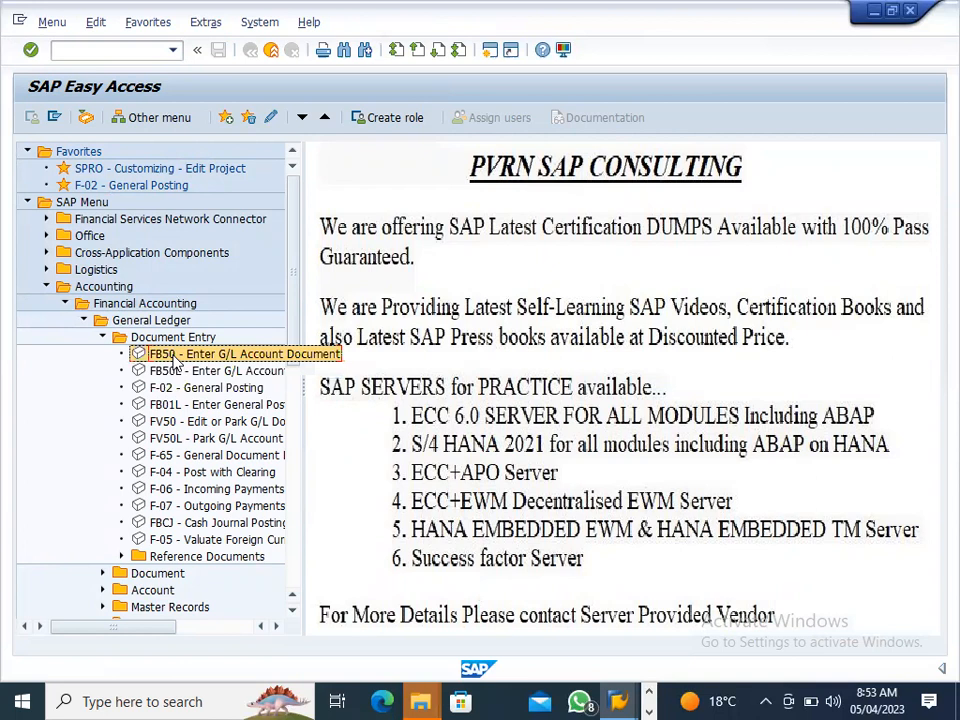
double_click(173, 358)
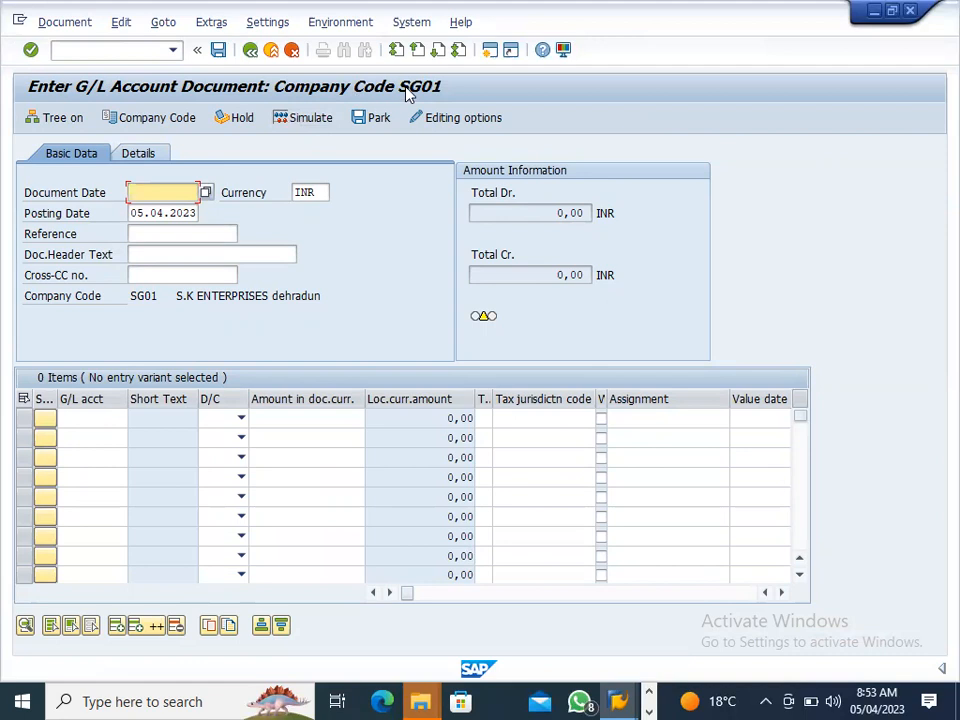
Confirm company code SG01 for the G/L document and enter the document date 05.04.2023.
click(163, 128)
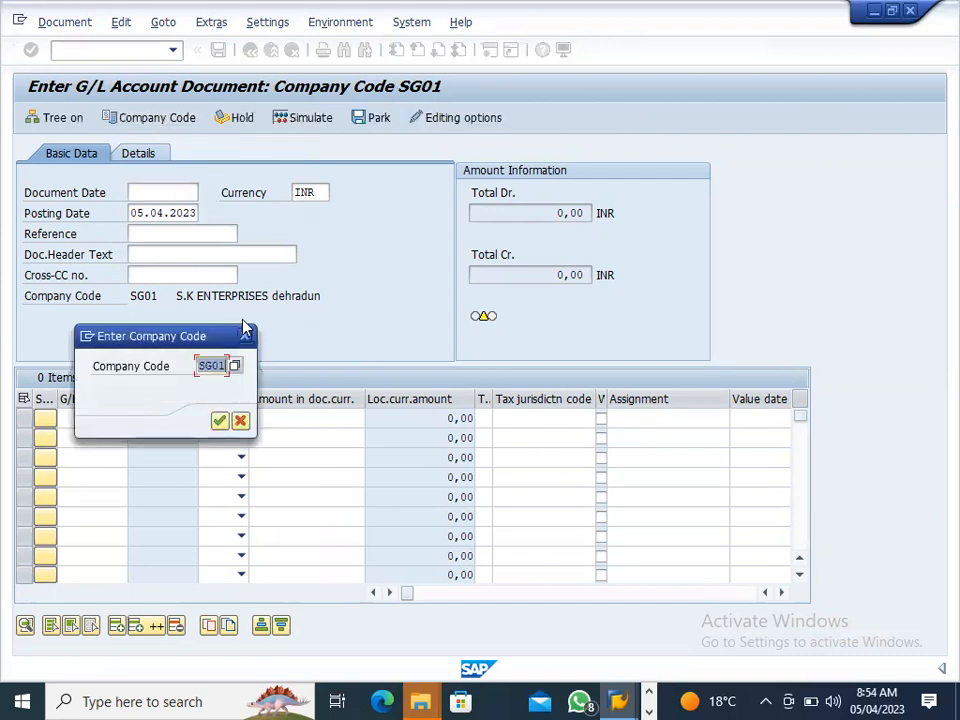
key(Return)
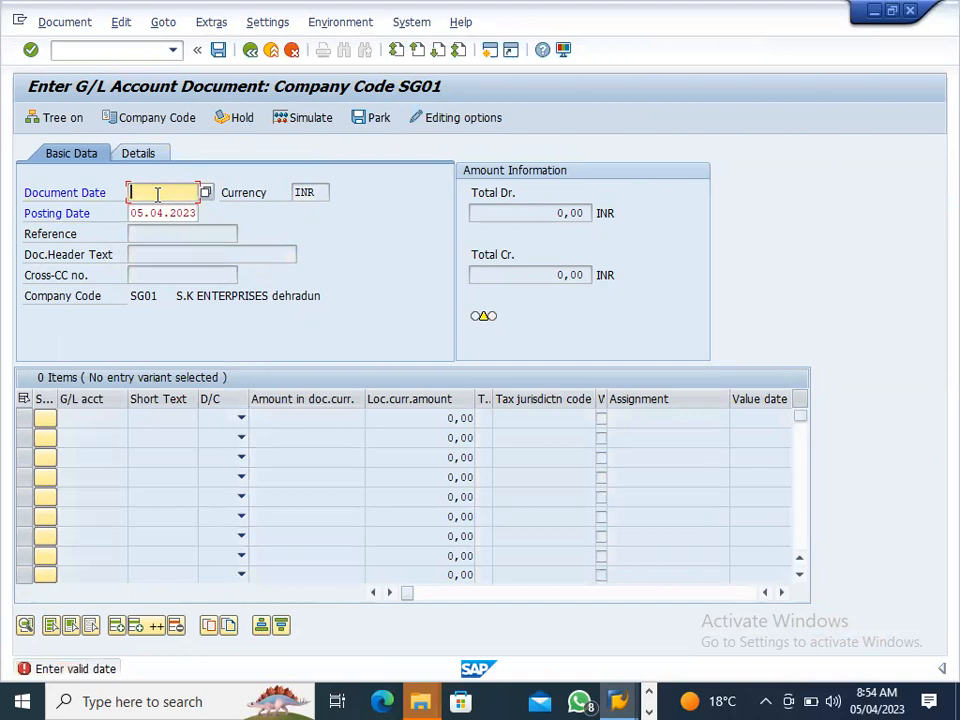
text(5.04.2023)
key(Return)
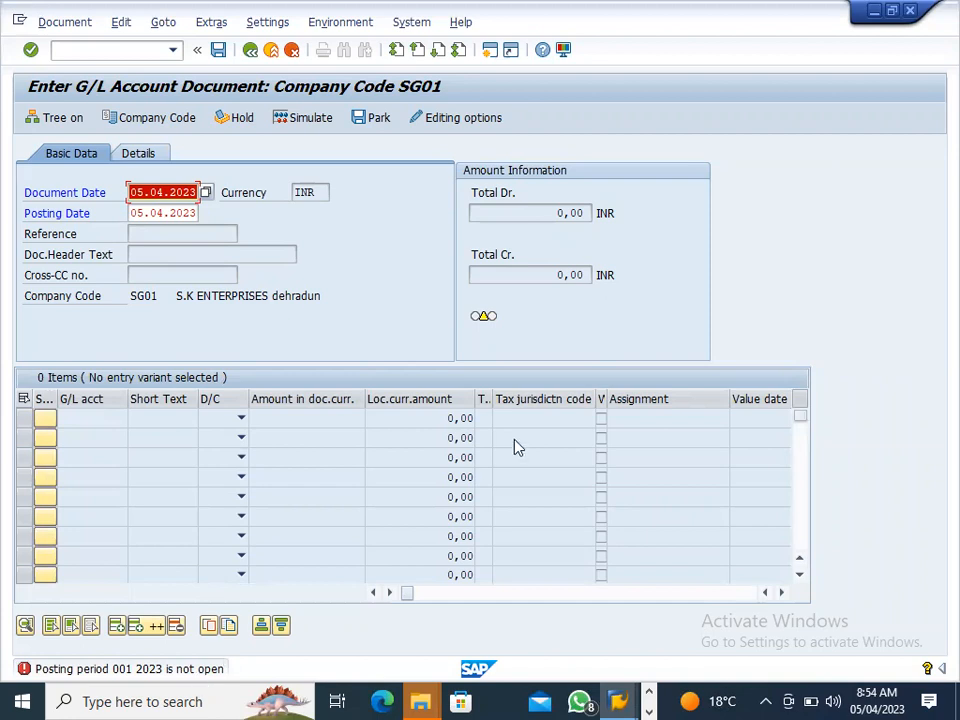
Switch to the other SAP session and start transaction OB52 for the posting periods.
click(617, 700)
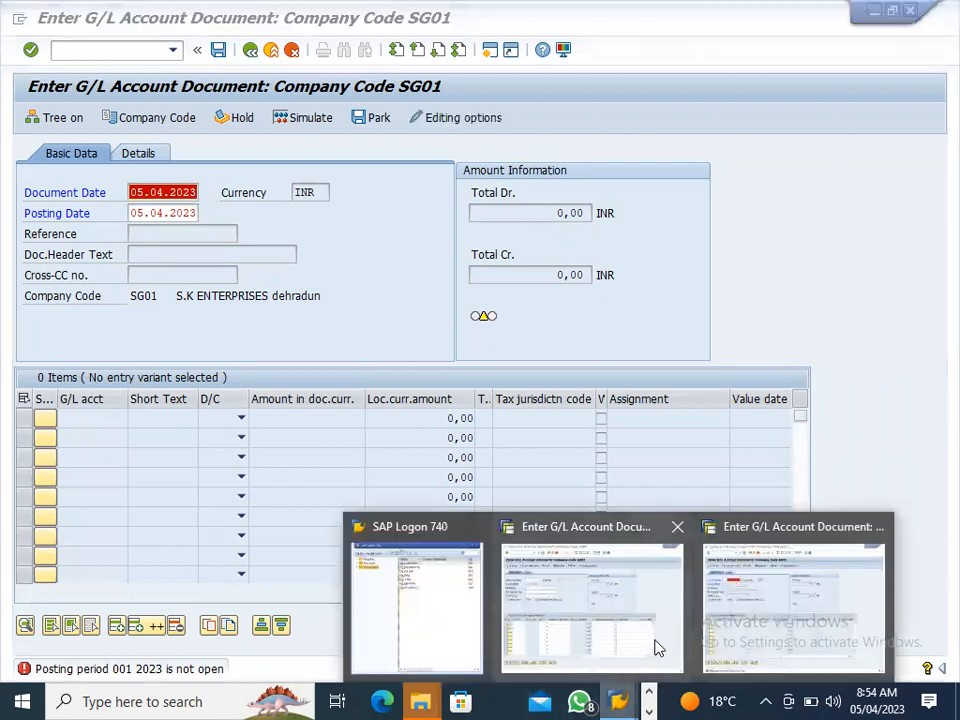
click(643, 632)
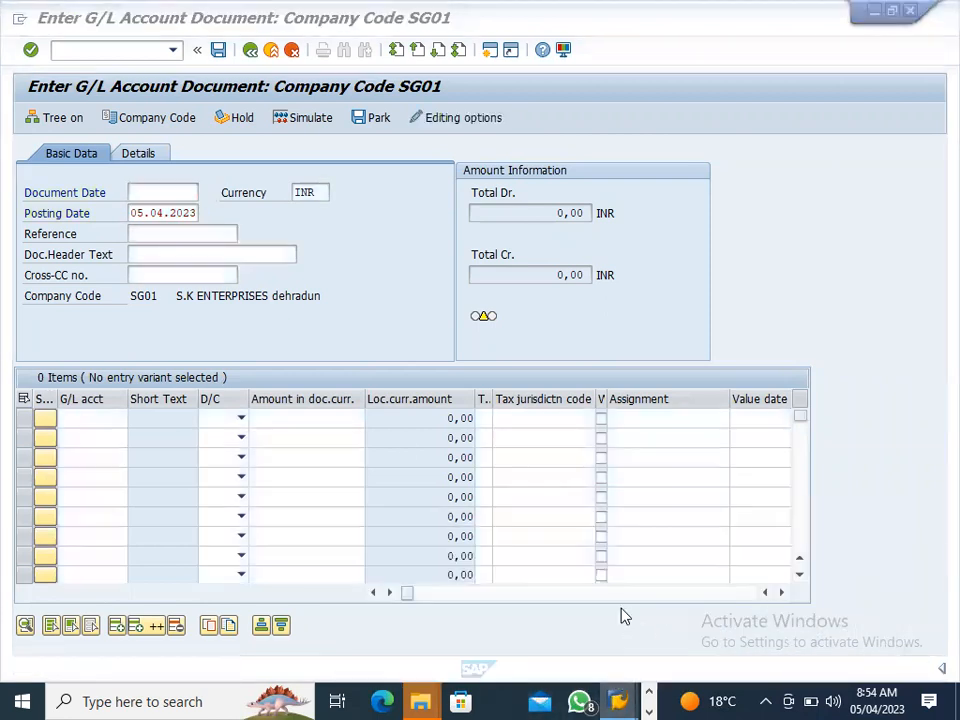
click(112, 50)
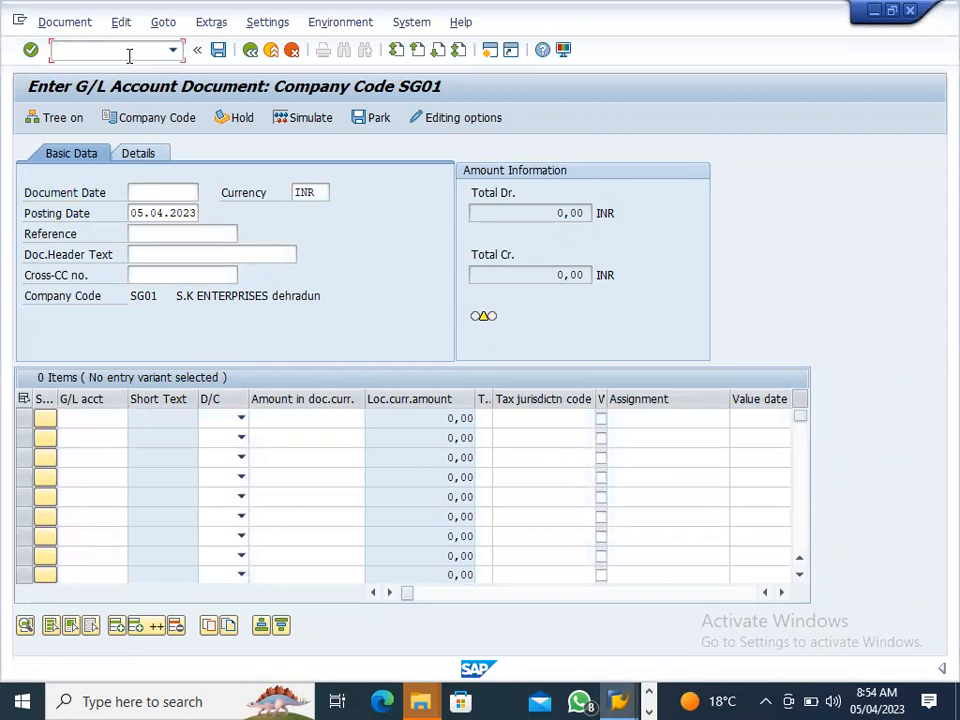
text(/nob52)
key(Return)
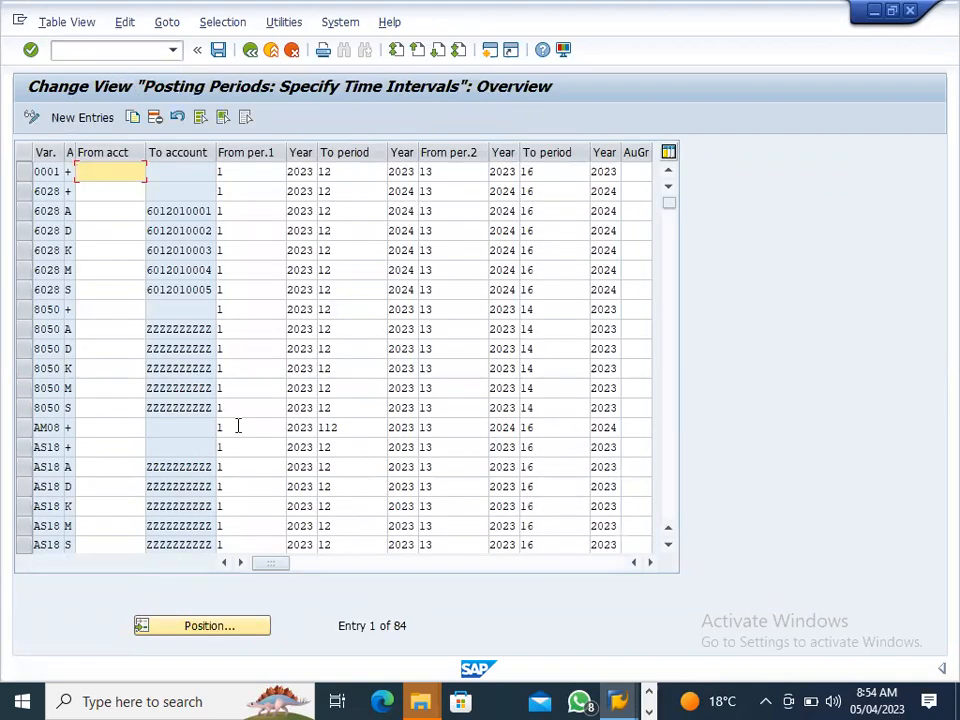
Position the posting periods list on posting period variant SG01.
click(228, 630)
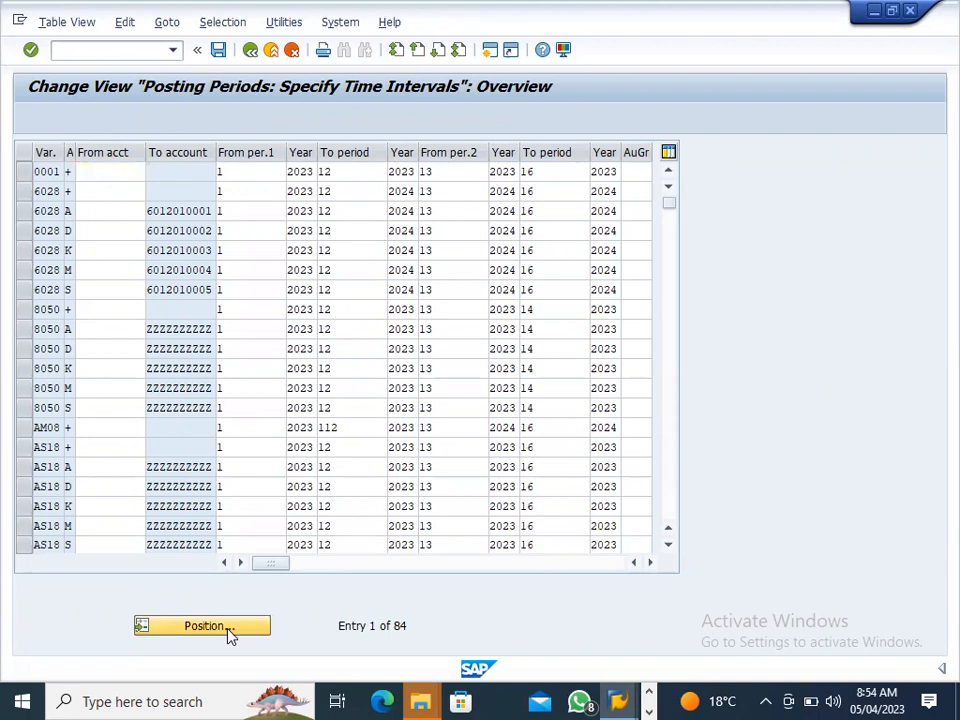
text(sgs)
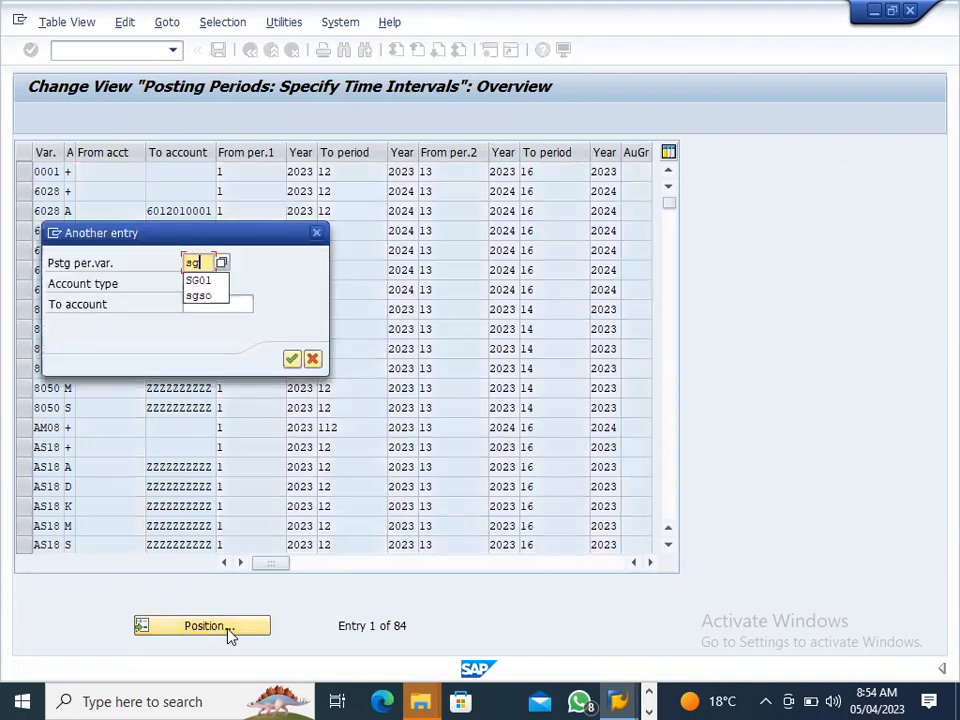
key(BackSpace)
text(01)
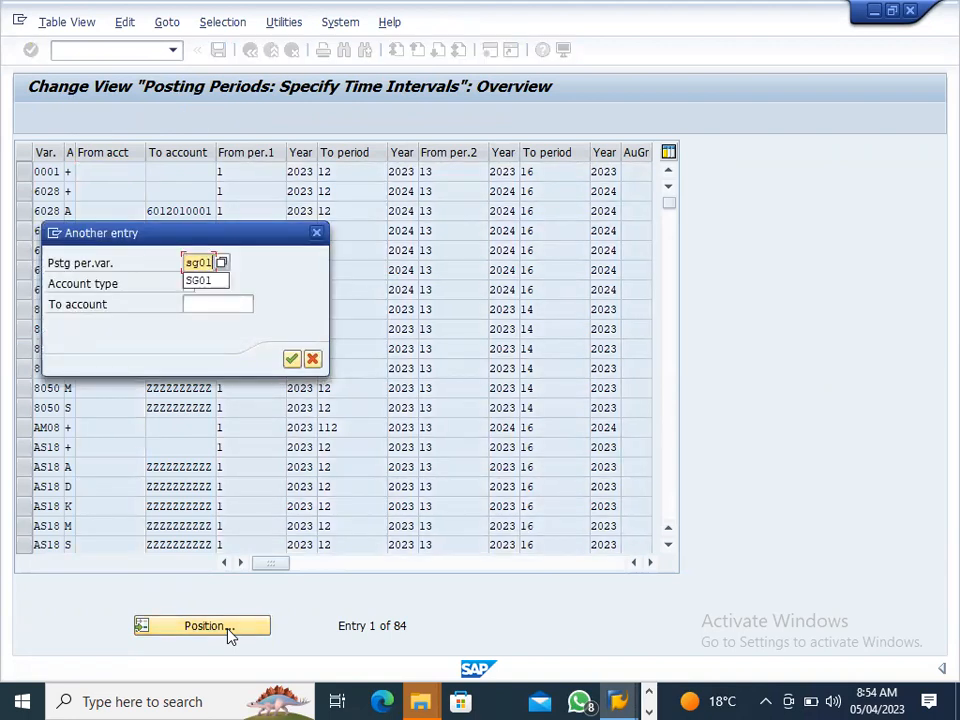
key(Return)
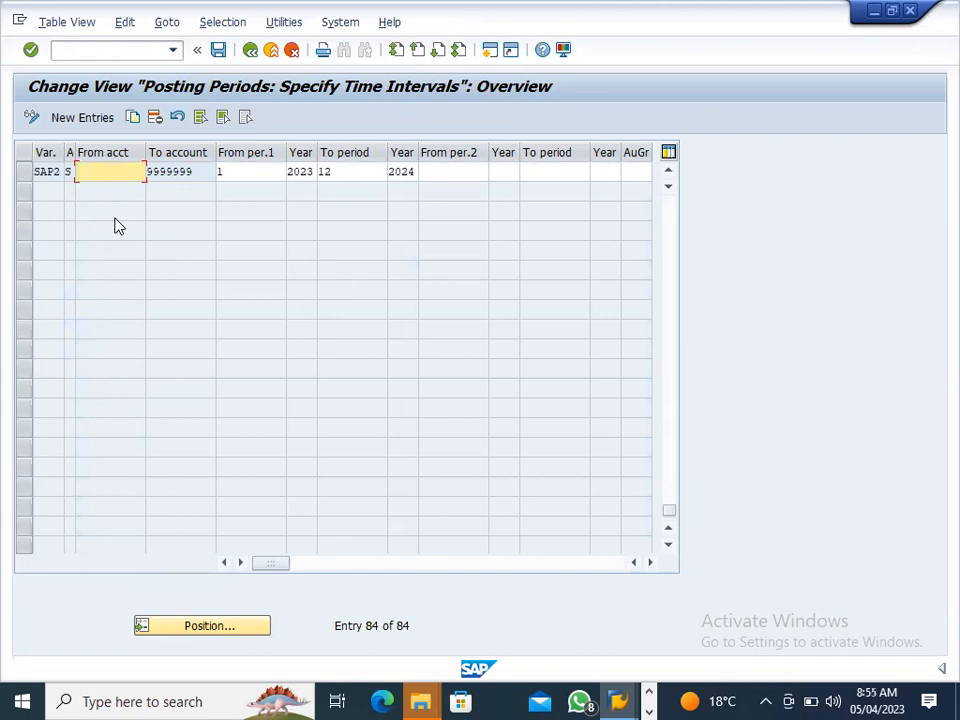
Leave the posting periods list and restart transaction OB52 from the start screen.
click(250, 50)
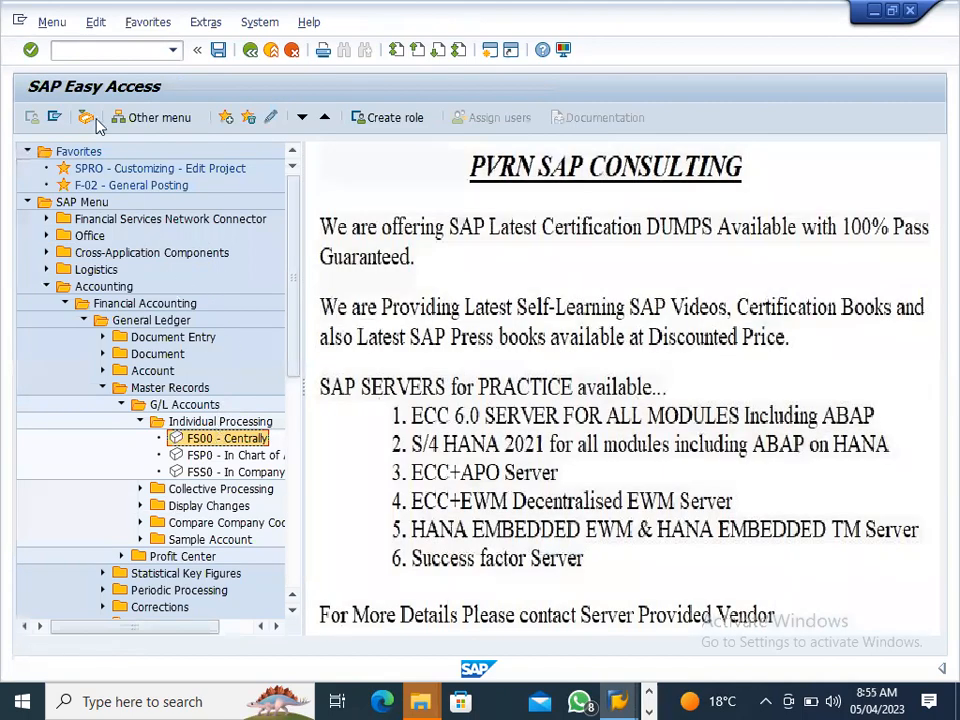
click(112, 52)
text(on52)
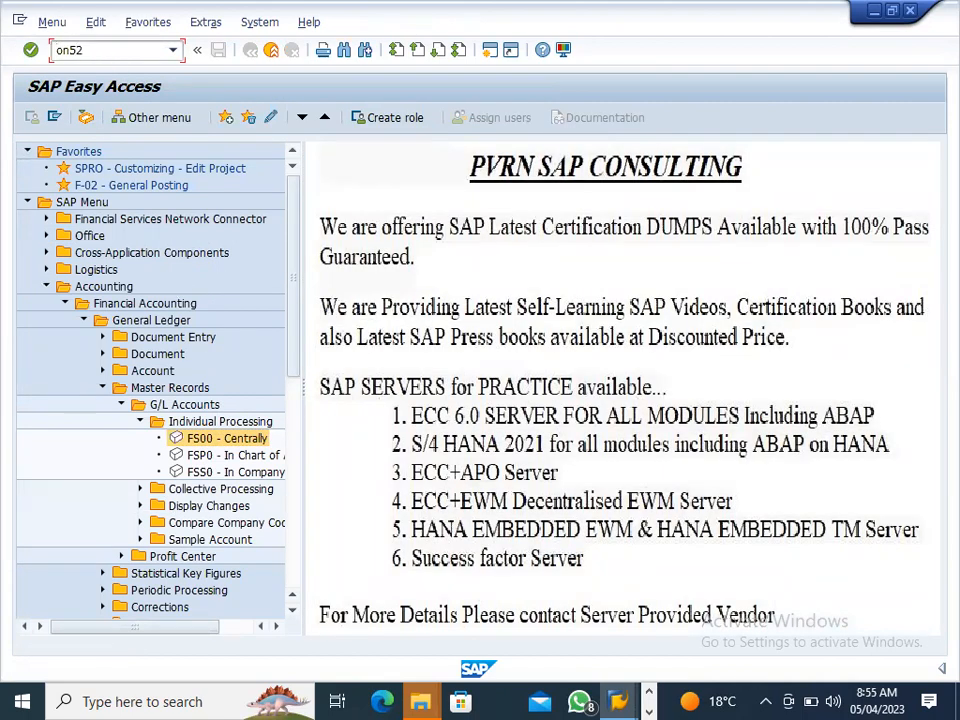
text(b)
key(Return)
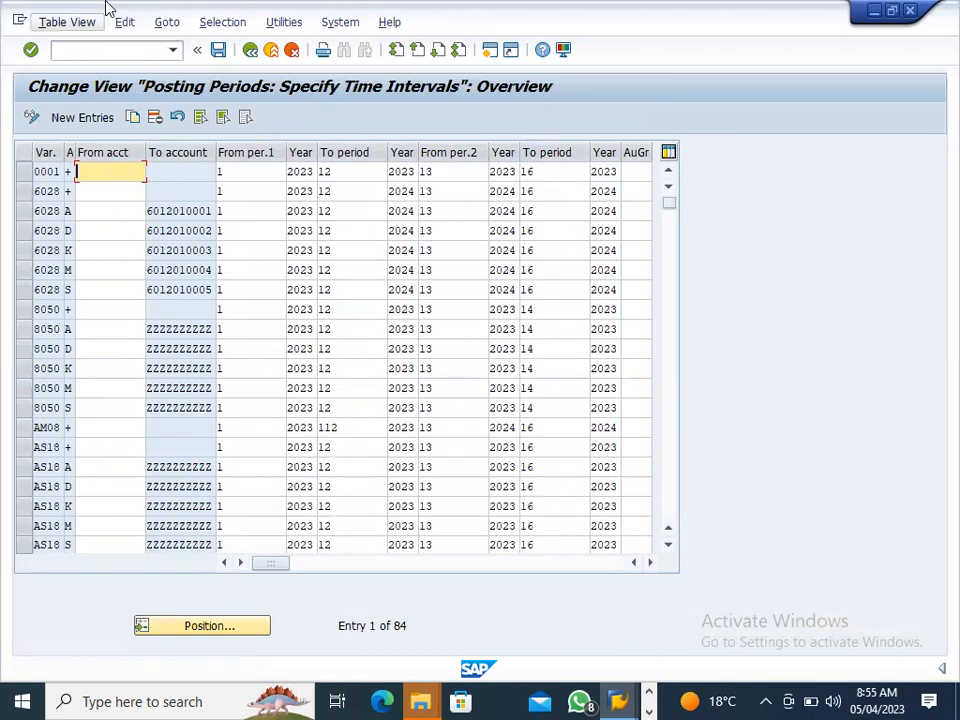
Select the six entries of variant 8050 (+, A, D, K, M, S) and copy them.
click(27, 312)
click(27, 330)
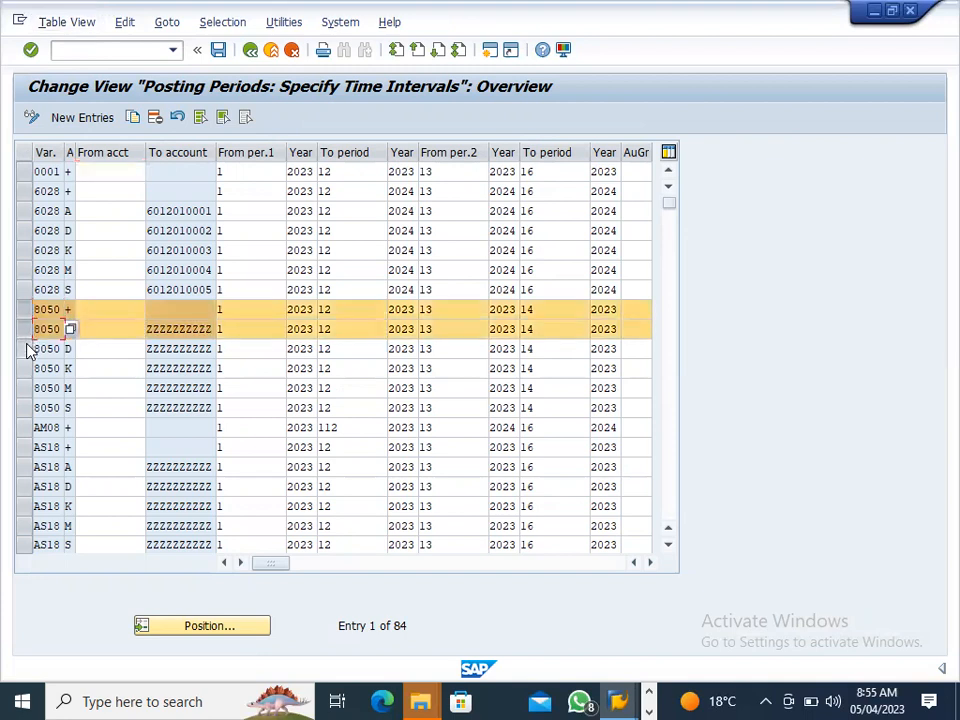
click(27, 349)
click(27, 368)
click(27, 388)
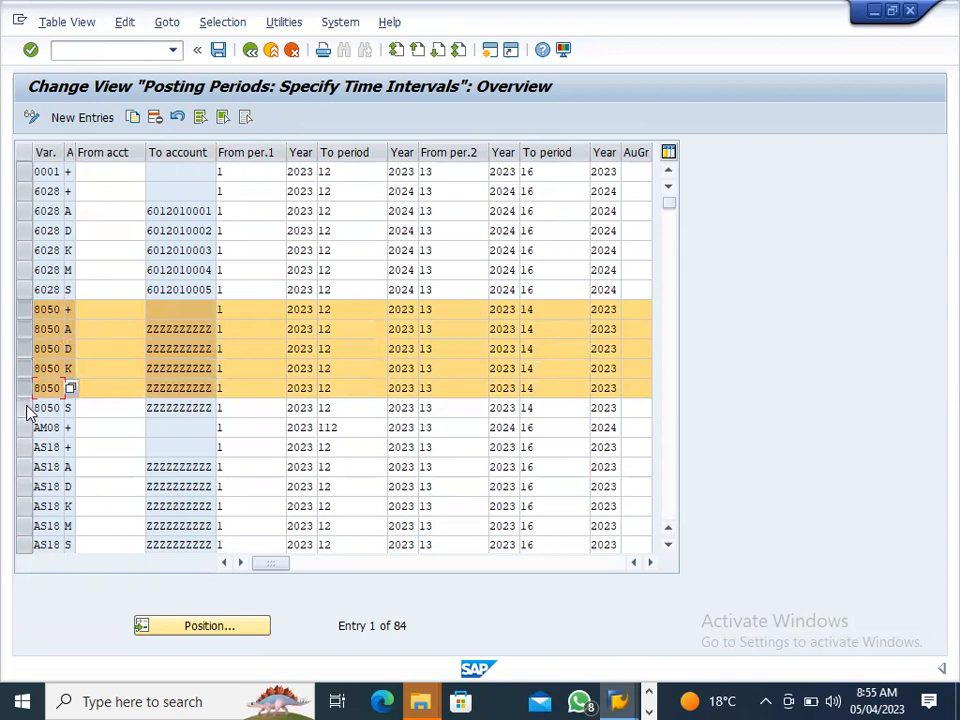
click(27, 408)
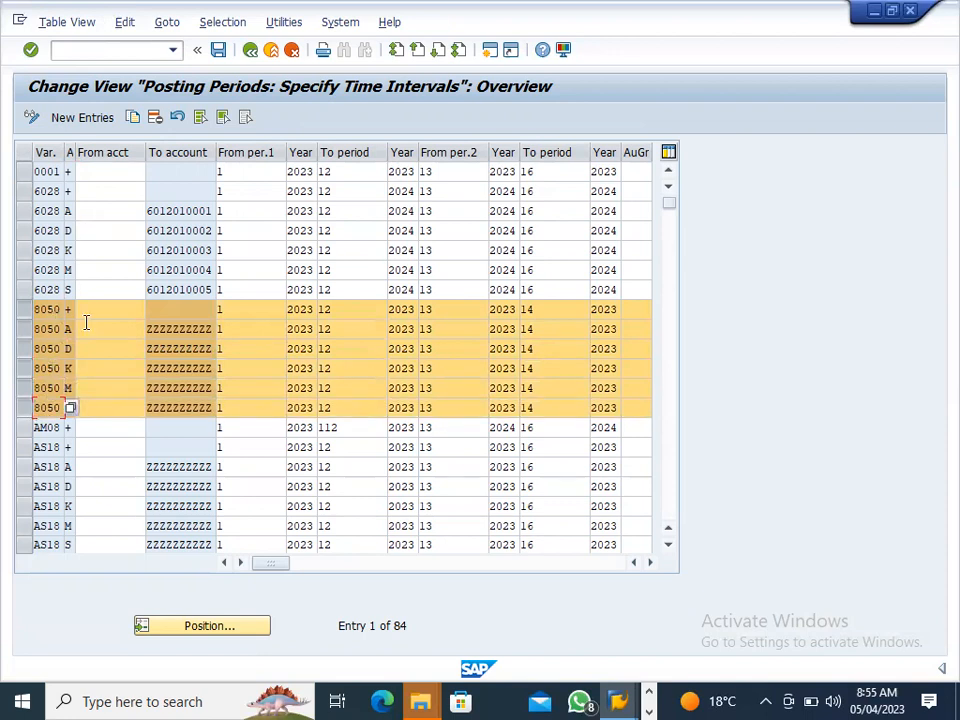
click(134, 118)
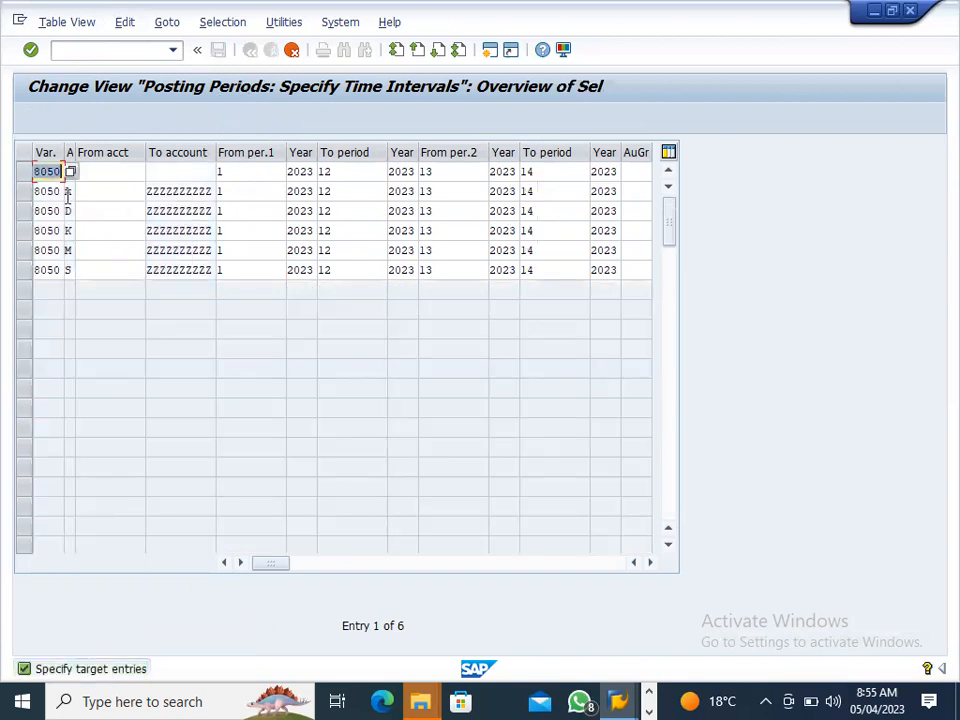
Set the variant of the copied + and A rows to SG01.
text(sg)
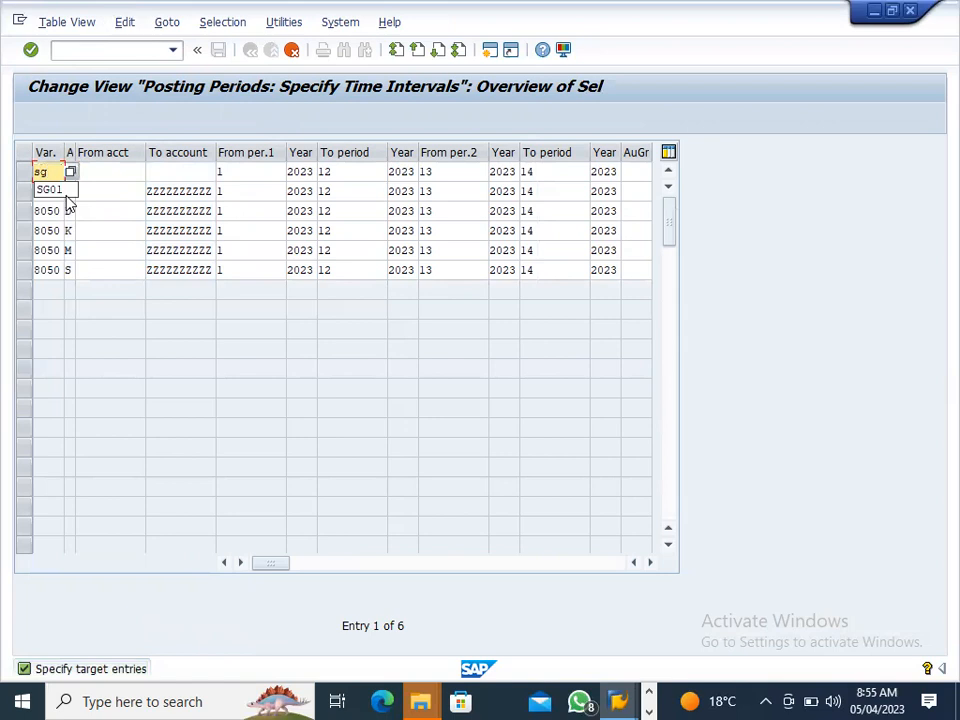
click(67, 193)
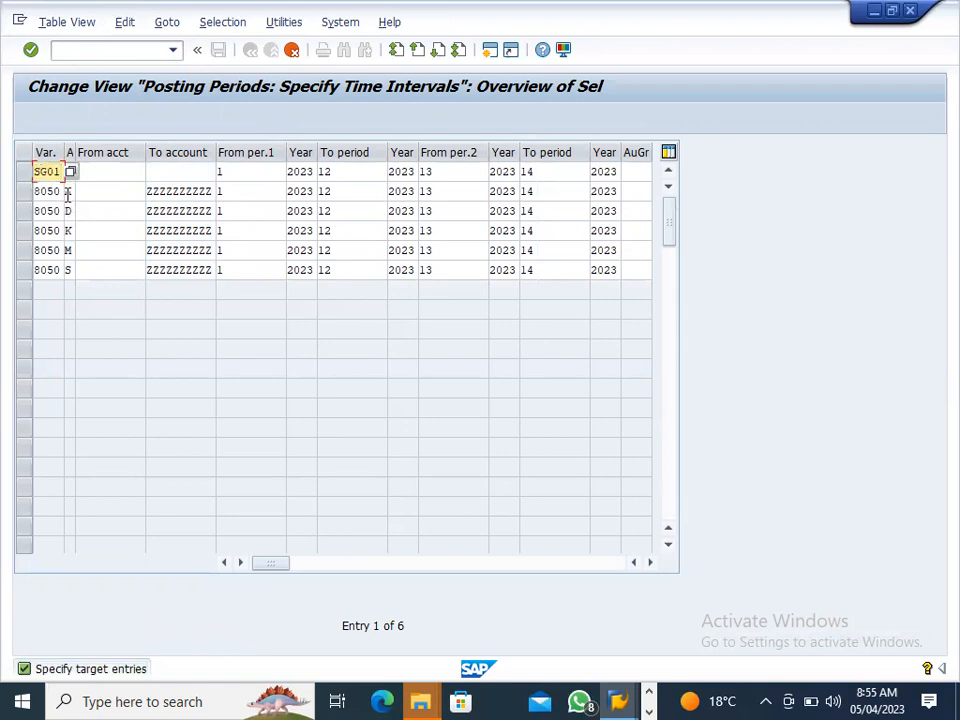
double_click(66, 191)
key(Delete)
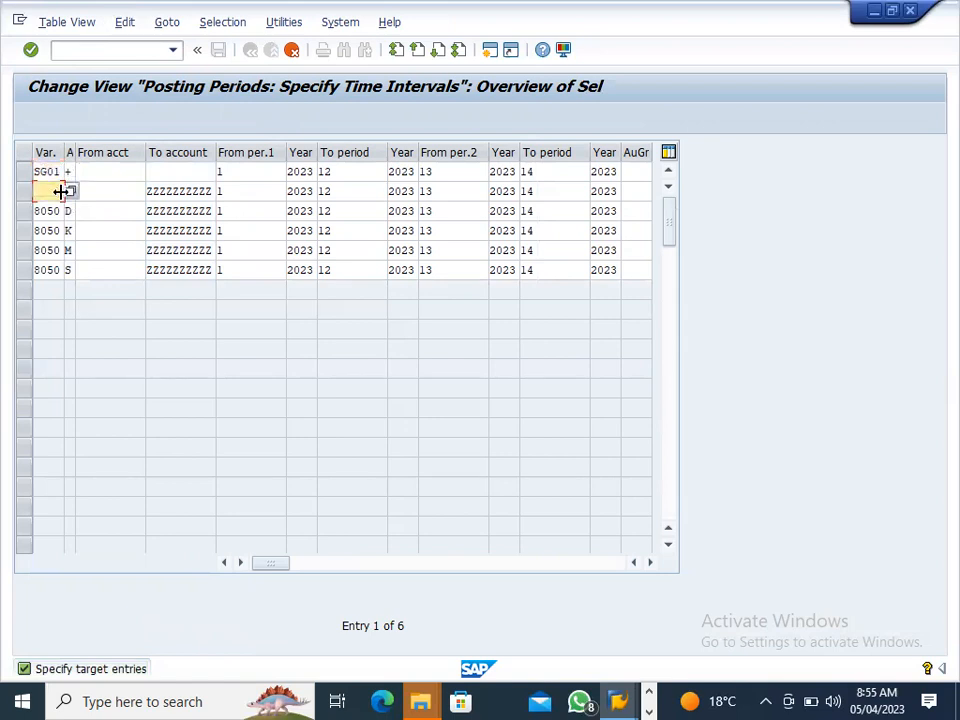
text(sg01)
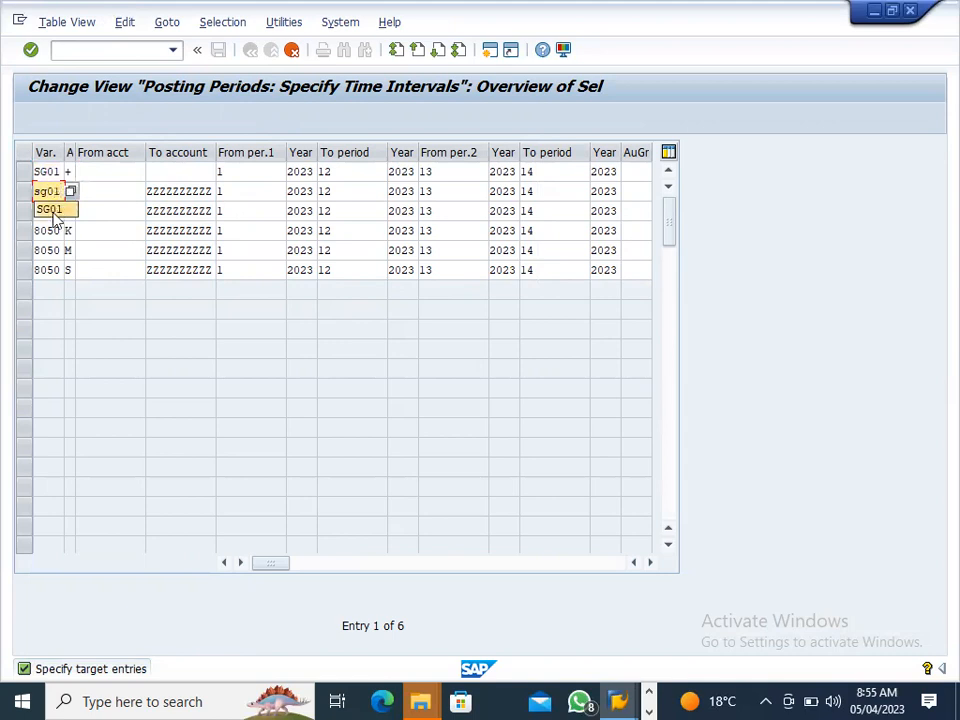
click(50, 209)
Set the variant of the copied D and K rows to SG01.
click(57, 210)
double_click(58, 210)
text(s)
click(43, 227)
click(38, 230)
double_click(58, 229)
text(s)
click(43, 249)
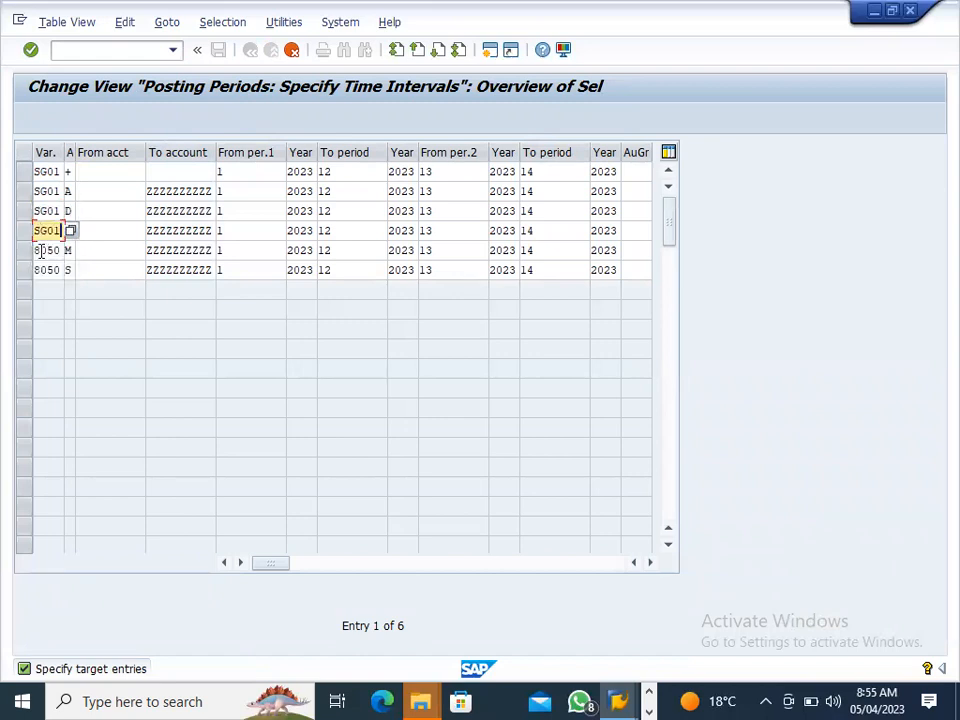
Set the variant of the copied M and S rows to SG01.
double_click(60, 249)
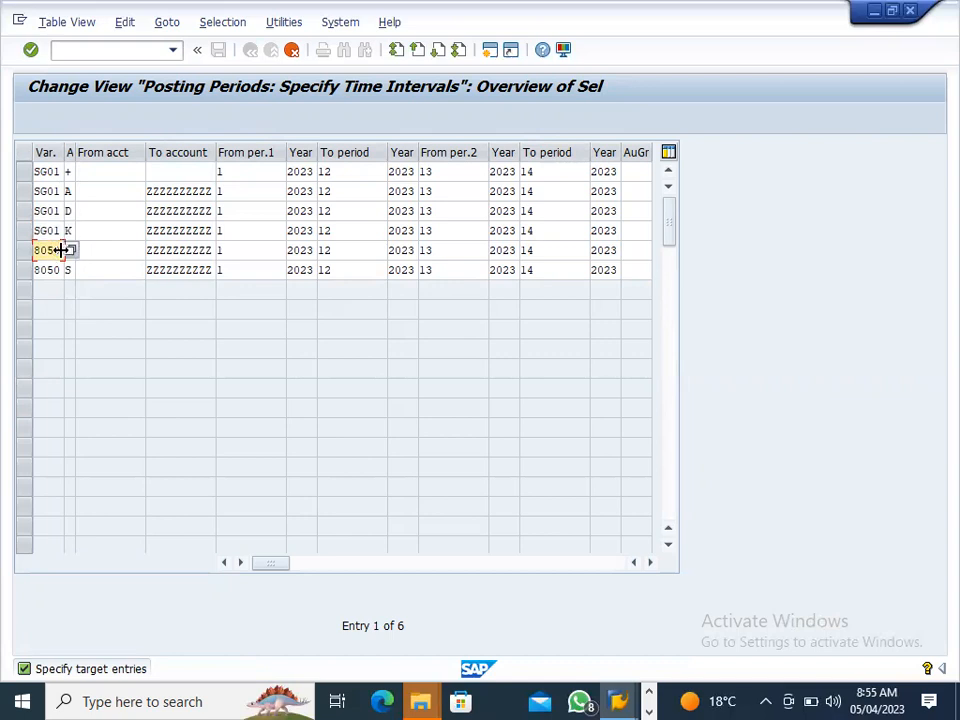
drag(62, 249, 64, 251)
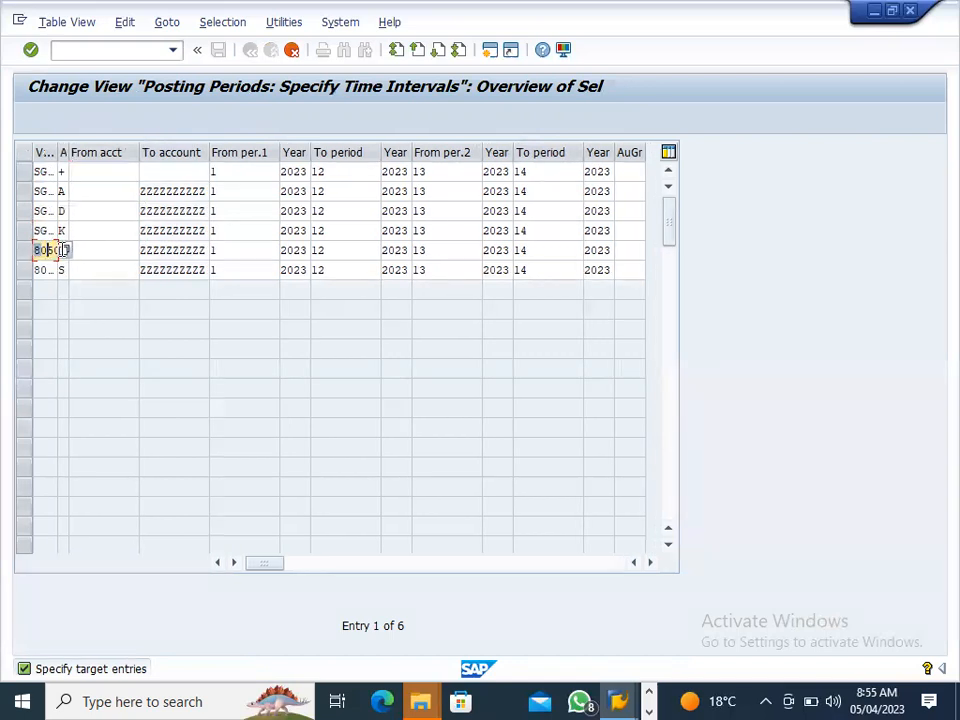
text(S)
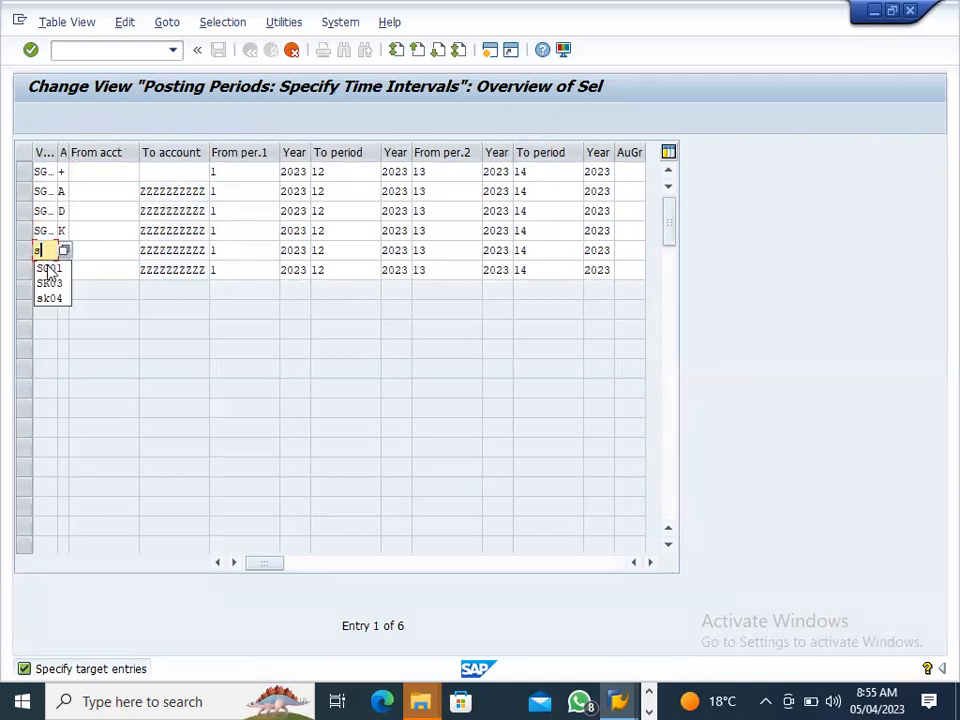
click(40, 267)
click(37, 268)
mouse_move(37, 268)
mouse_down()
mouse_move(60, 268)
mouse_move(29, 273)
mouse_up()
text(sS)
click(45, 287)
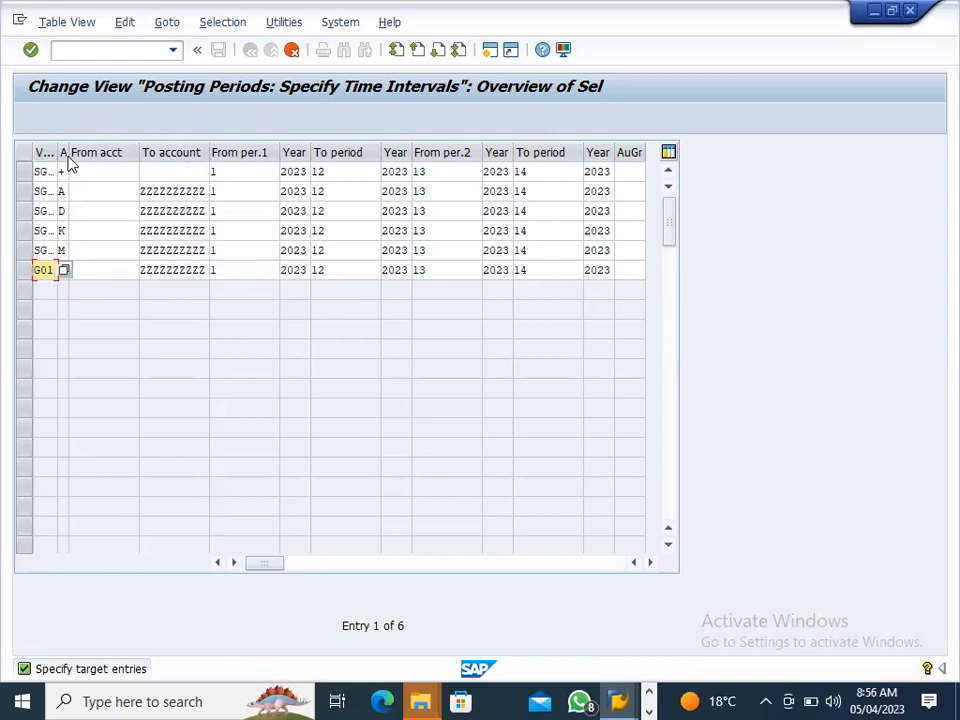
Widen the account type column and examine the first period interval of the + and A rows.
drag(66, 152, 76, 158)
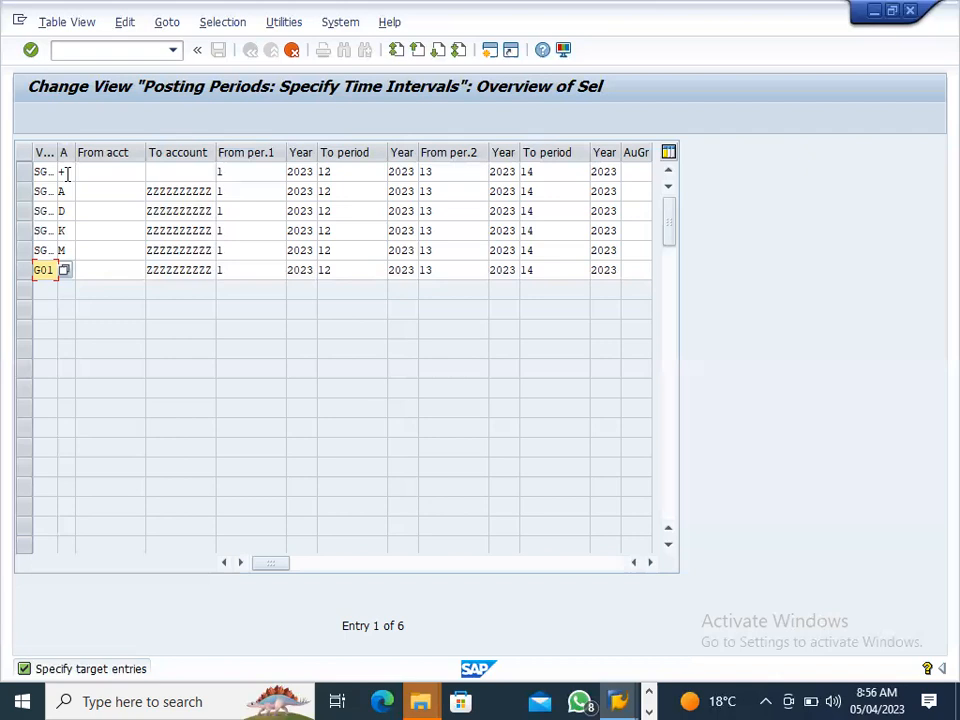
click(241, 172)
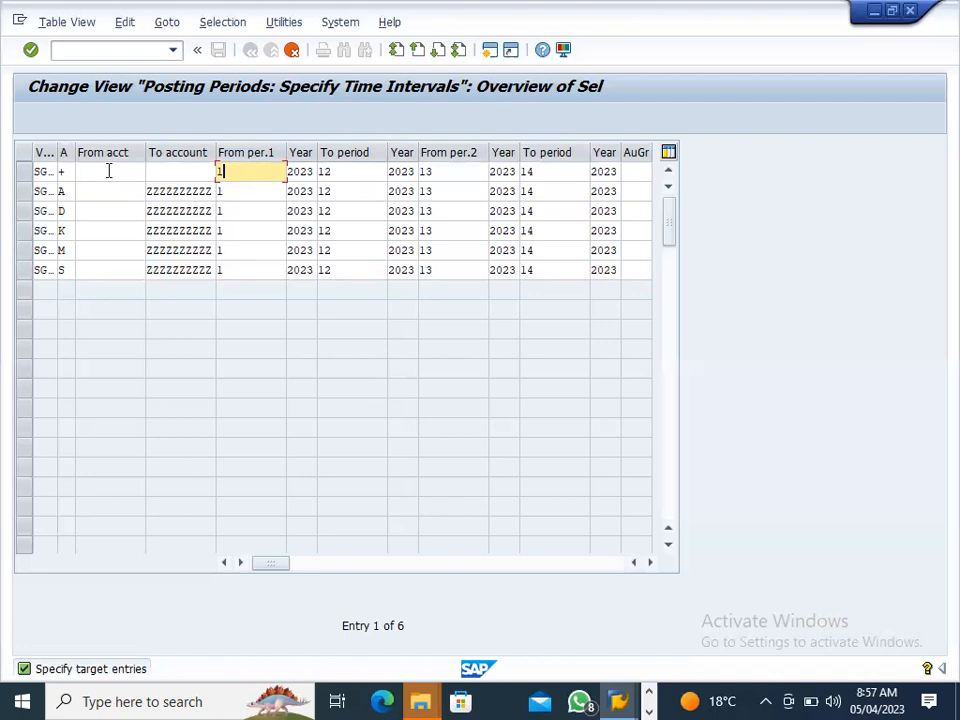
click(342, 171)
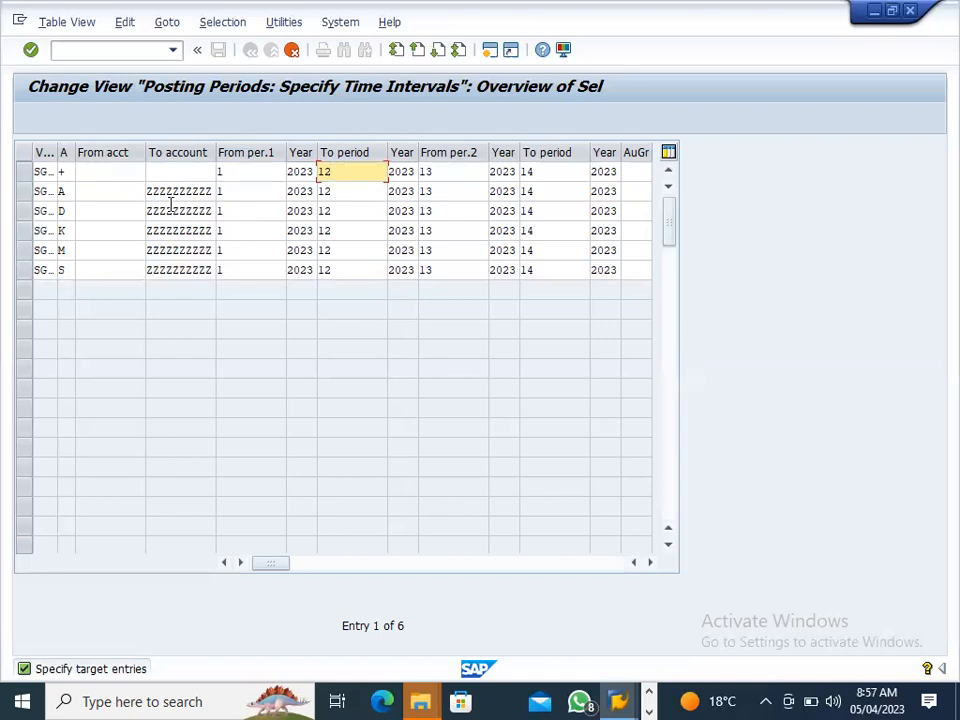
click(62, 190)
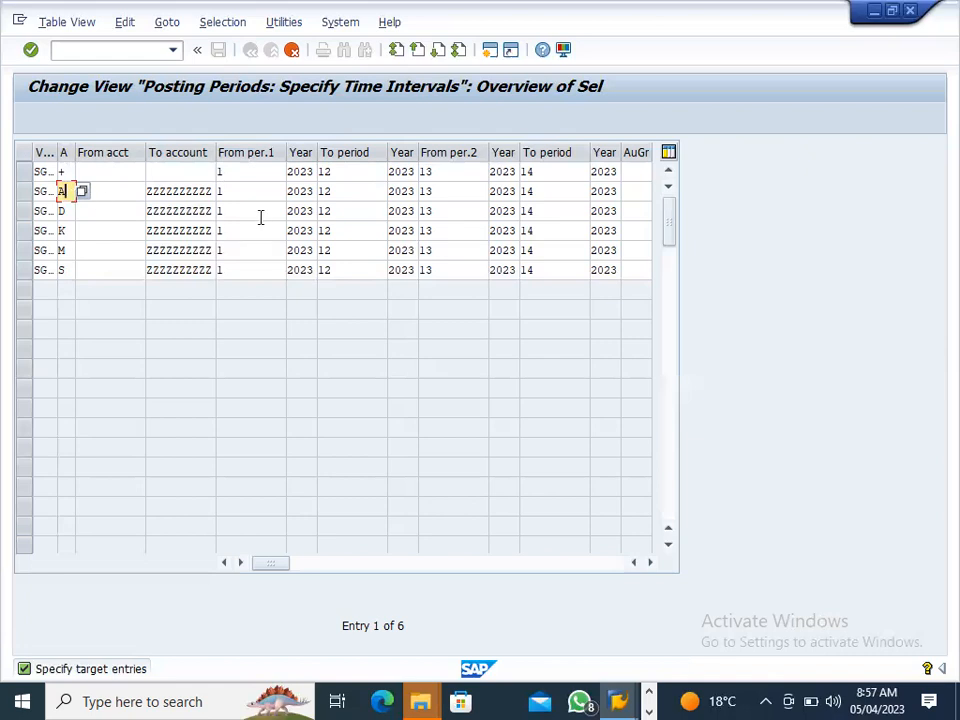
click(246, 193)
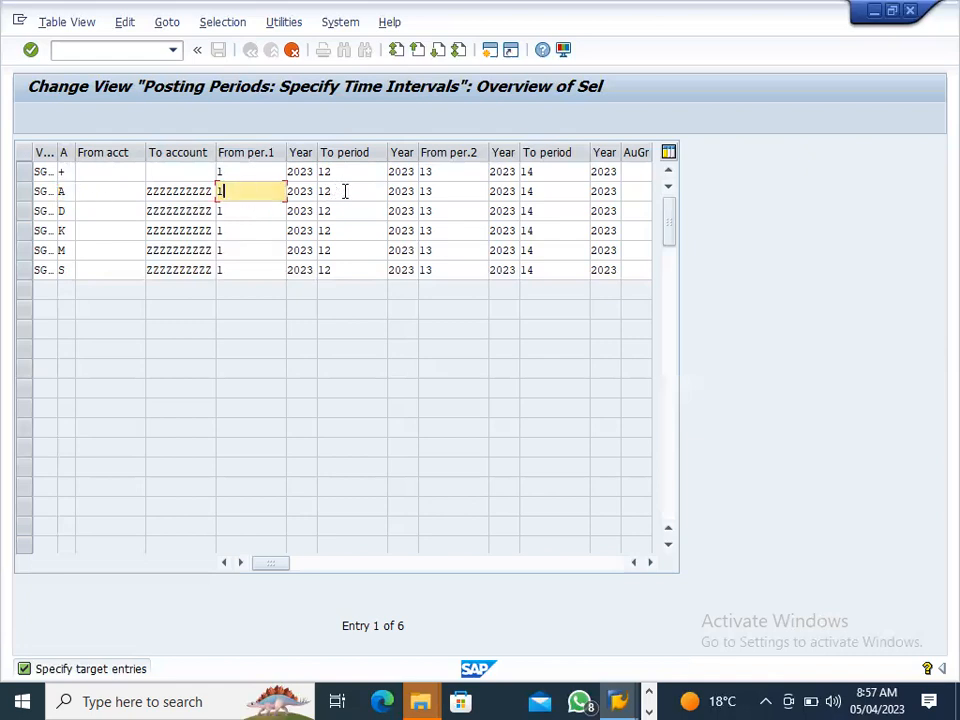
Try 1 as the end of the first period interval in the A row, and restore it to 12.
double_click(325, 191)
text(1)
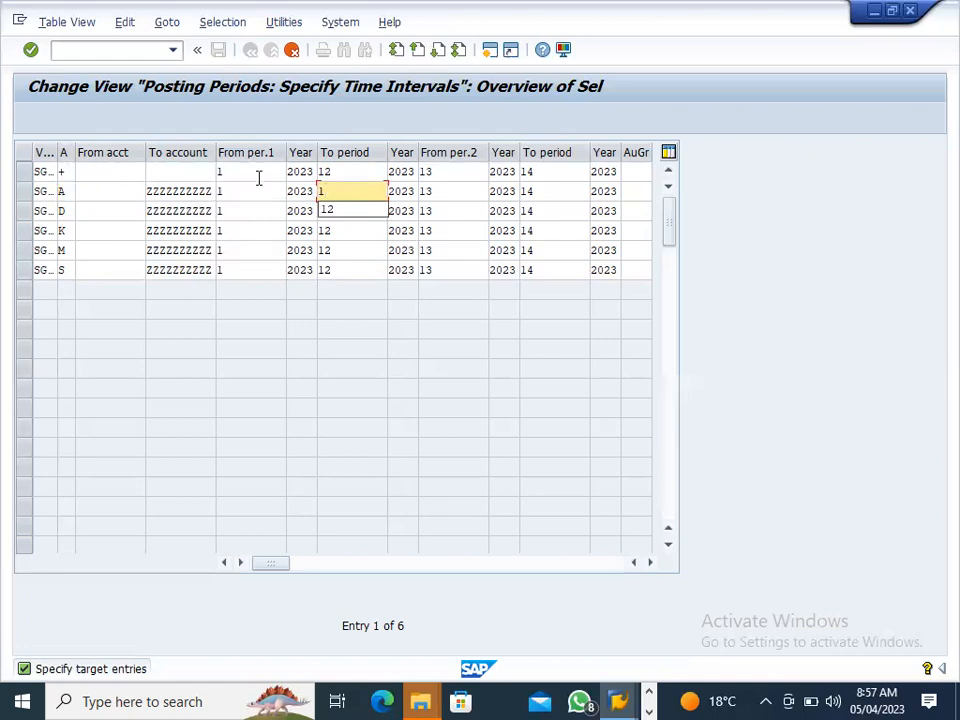
click(343, 231)
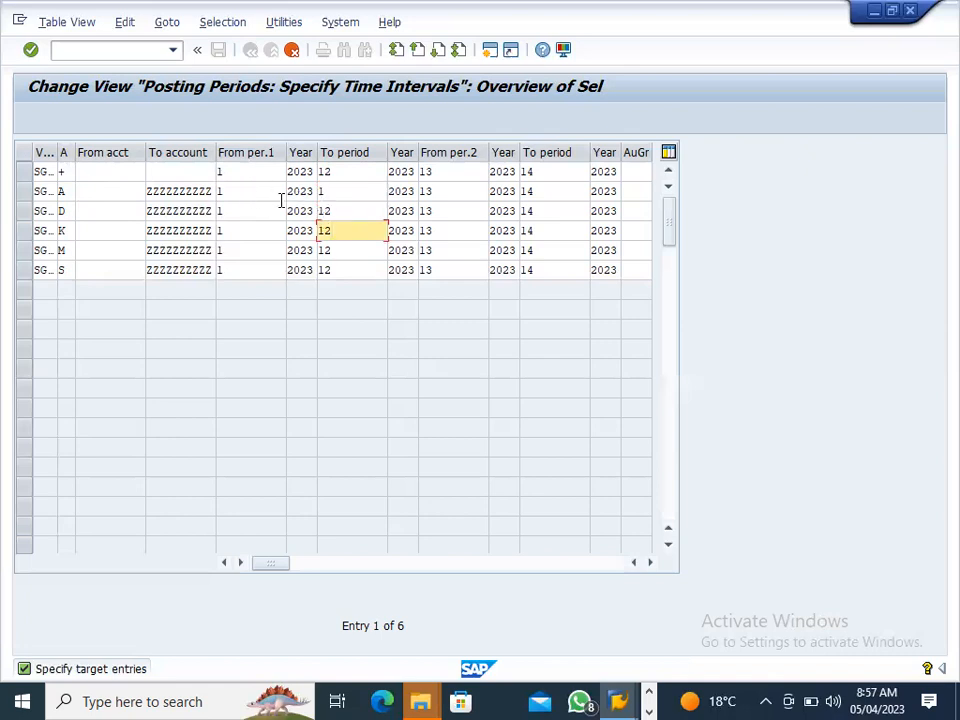
click(341, 192)
text(2)
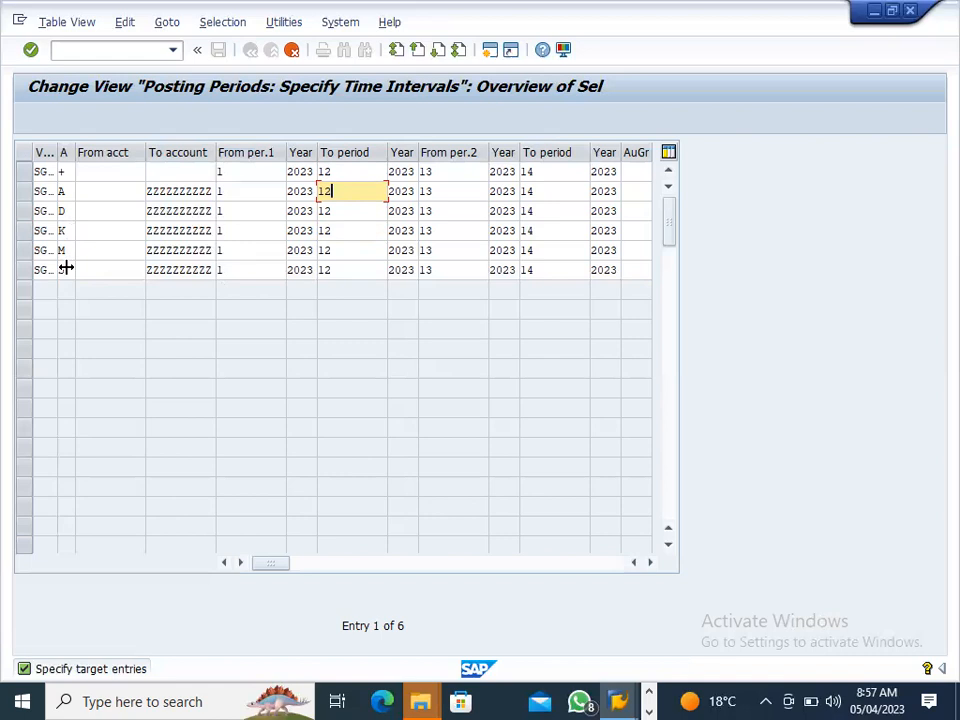
Confirm the copied posting period entries for variant SG01 and save them.
key(Return)
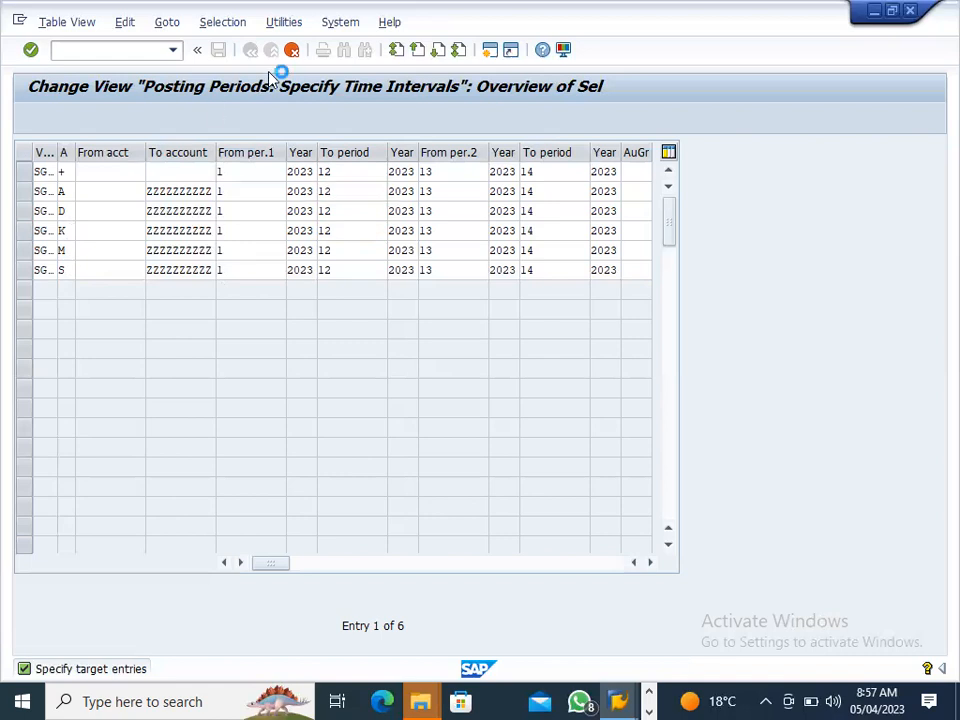
click(219, 50)
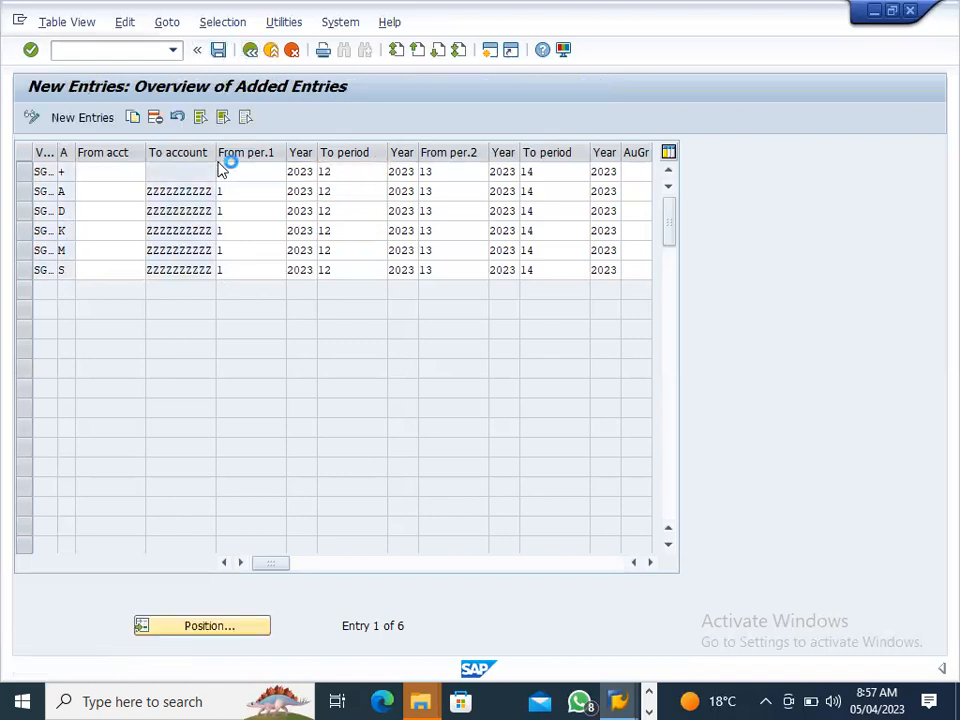
click(277, 318)
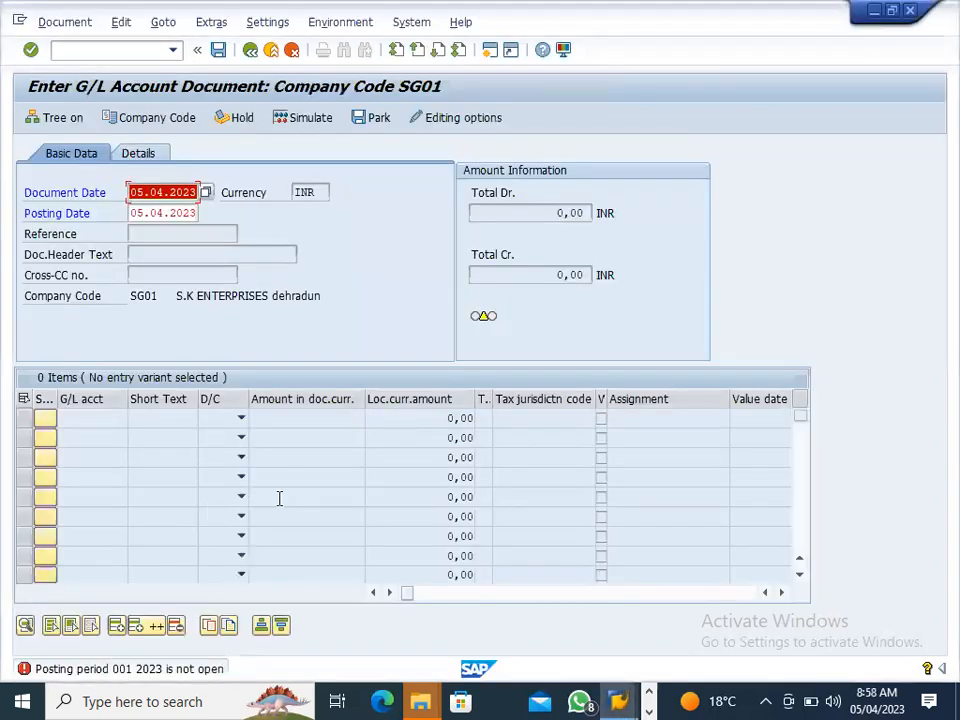
Validate the document header dates and choose G/L account 500004, Rent for Office Building, for the first line item.
key(Return)
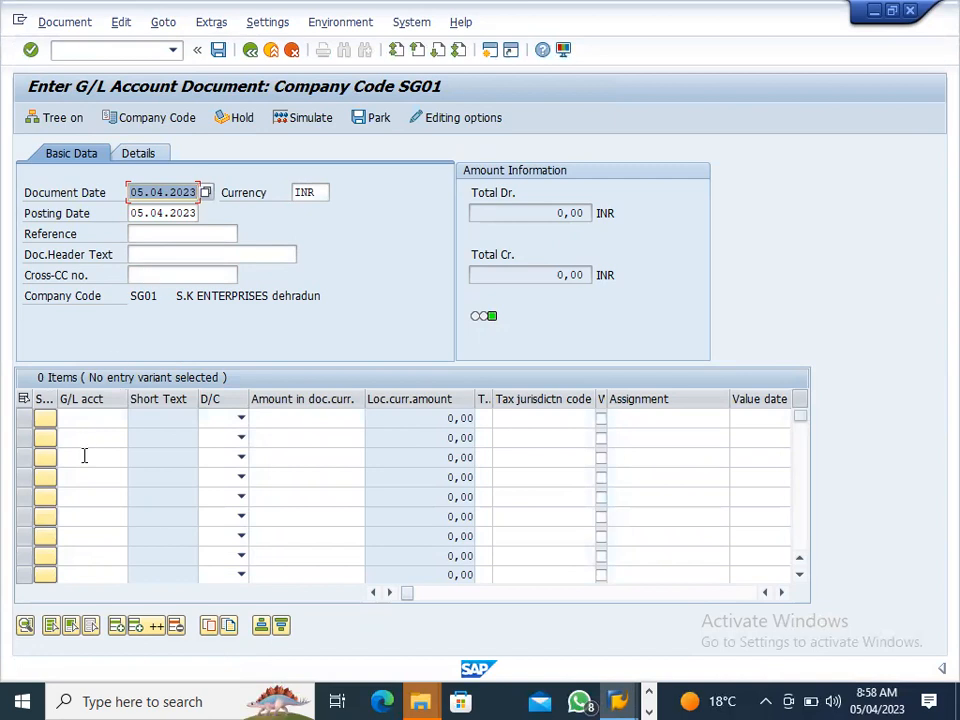
click(86, 417)
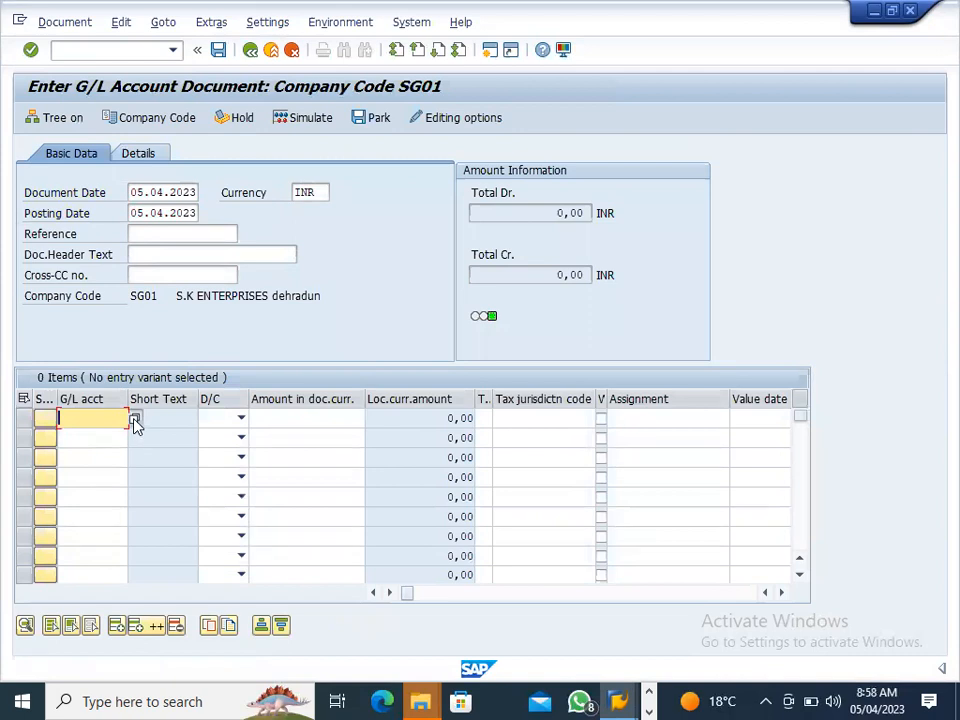
click(135, 420)
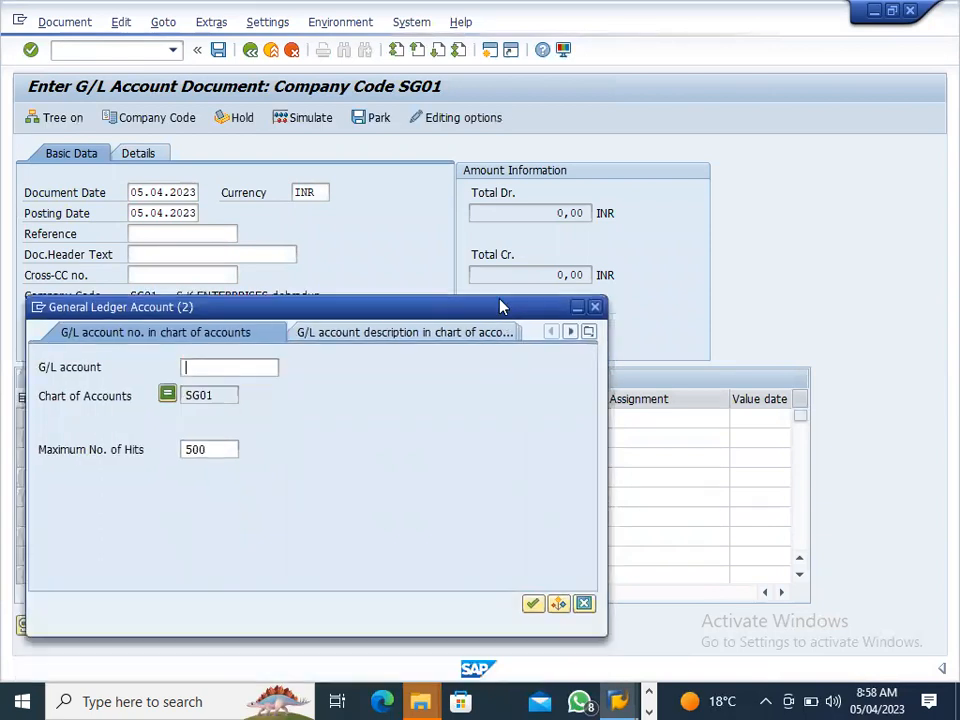
click(597, 194)
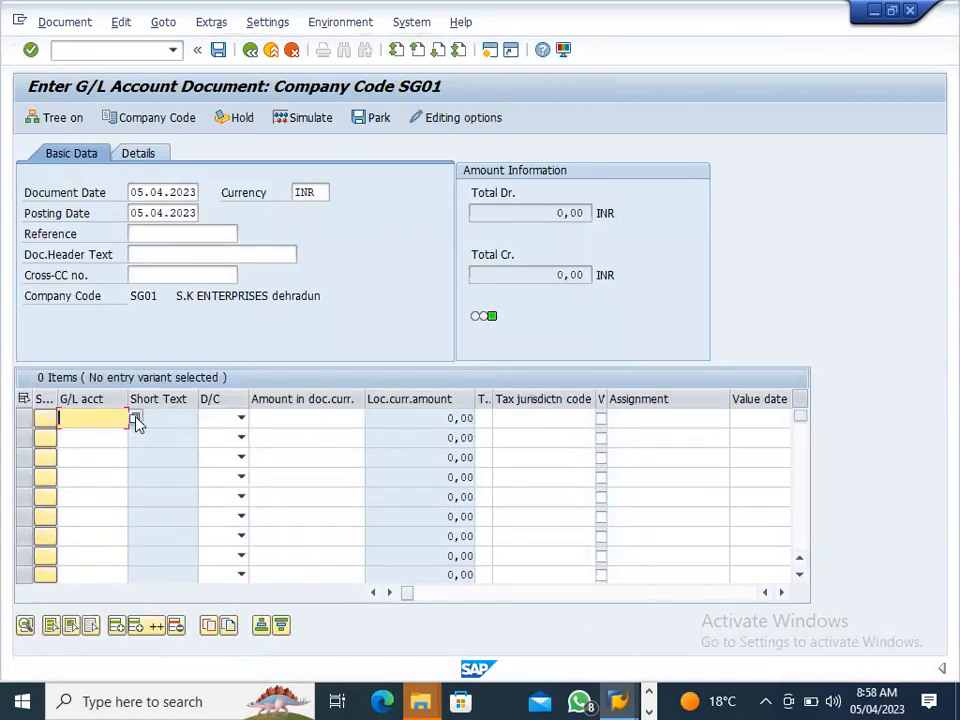
click(136, 420)
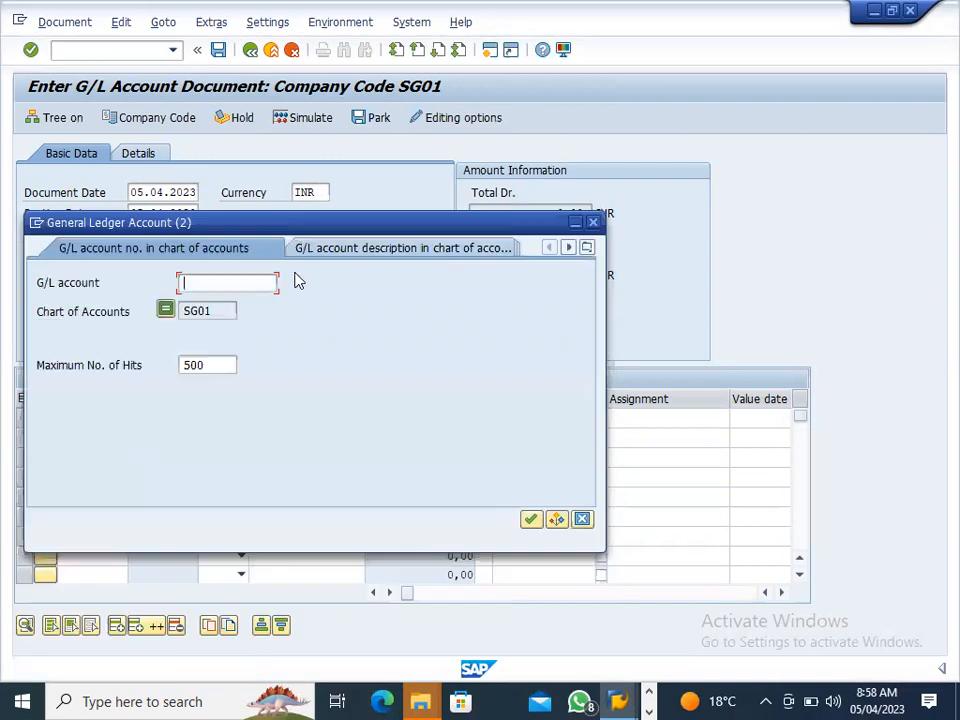
click(530, 519)
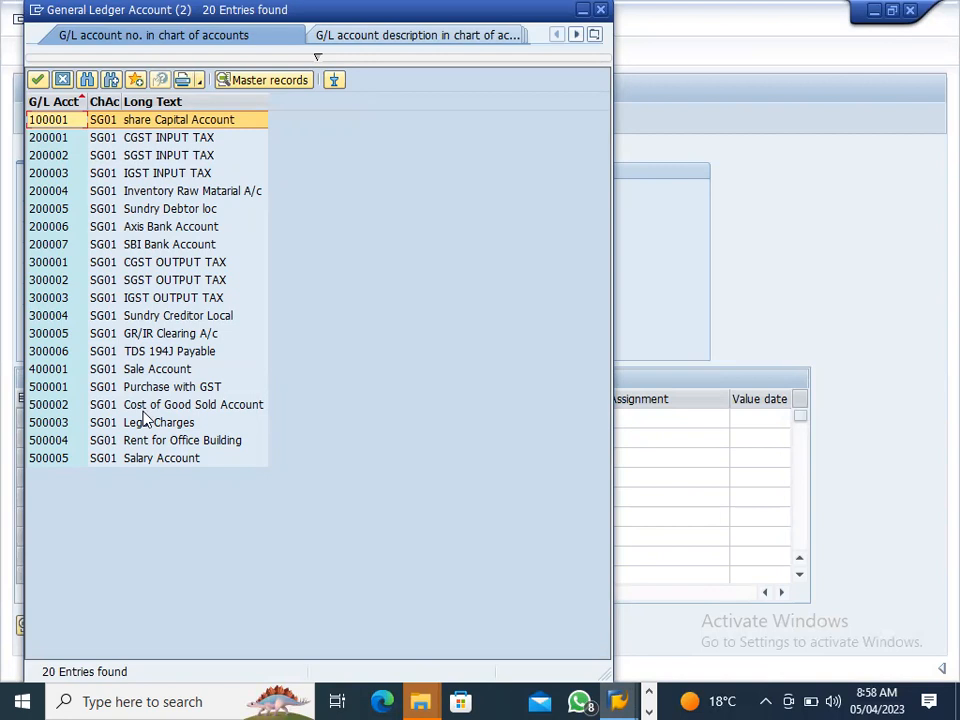
double_click(146, 442)
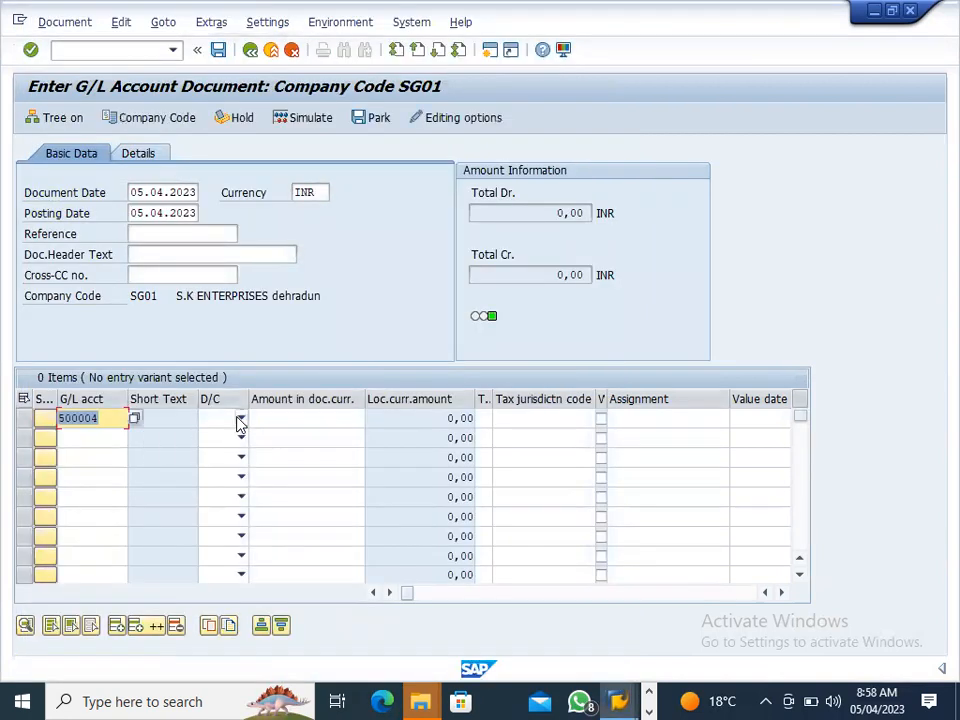
Make the rent line item a debit of 1000 INR.
click(240, 420)
click(226, 451)
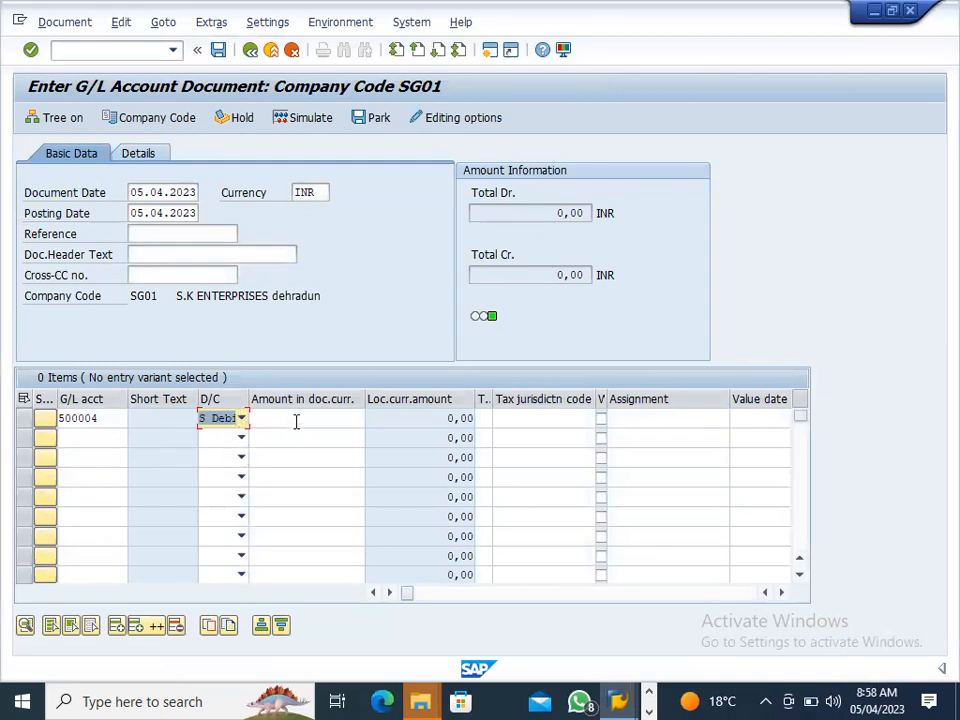
click(296, 419)
text(1000)
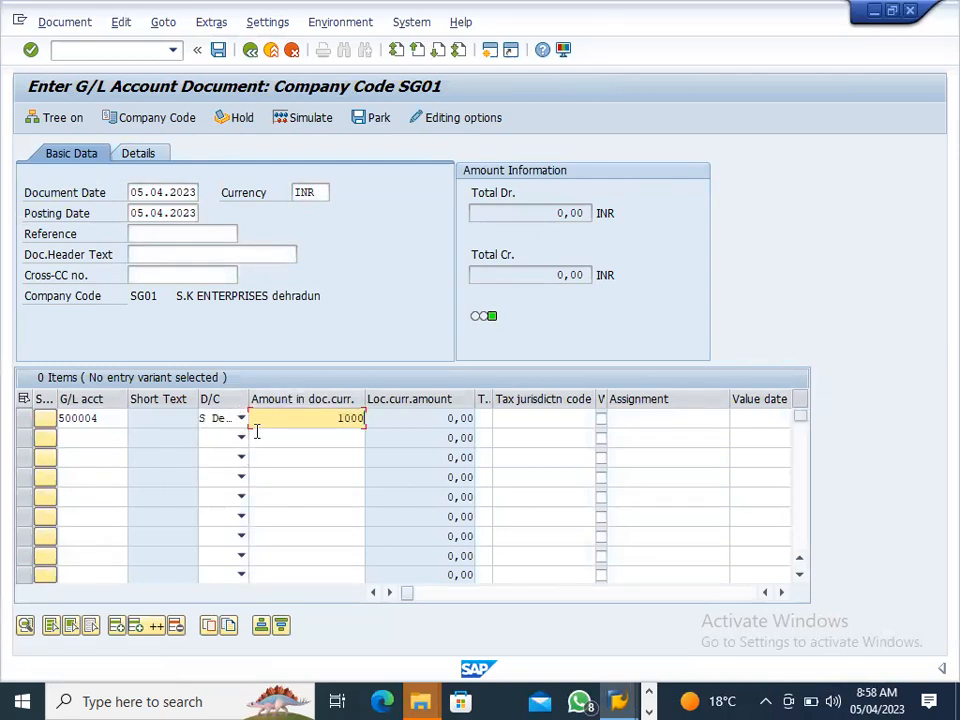
Examine the tax jurisdiction, assignment, value date and text columns of the rent line item.
click(546, 418)
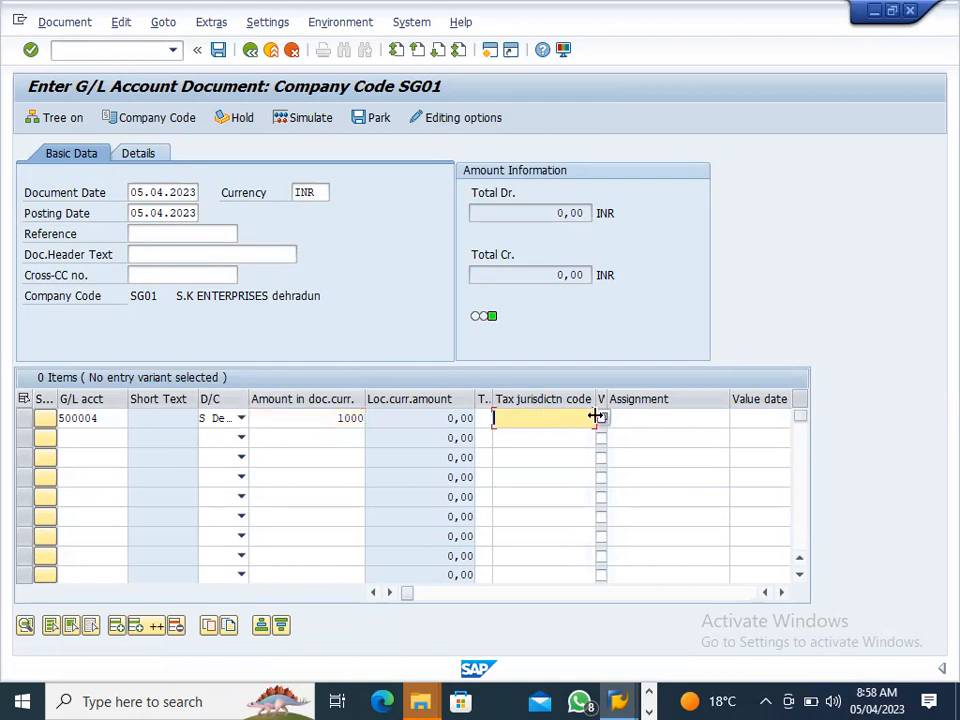
click(640, 416)
click(760, 418)
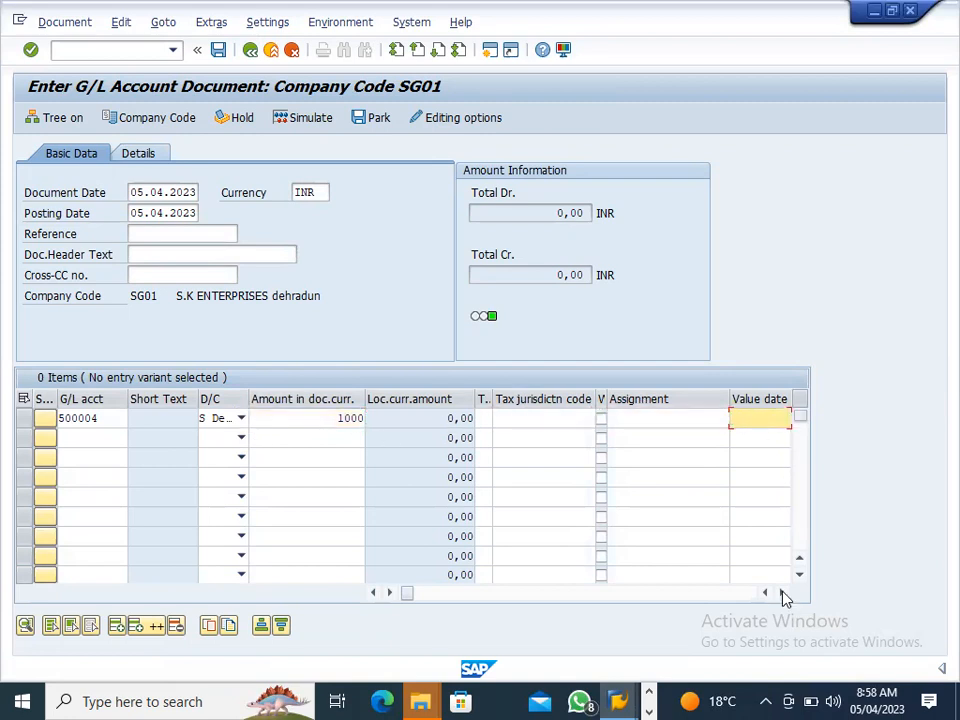
click(783, 592)
click(783, 592)
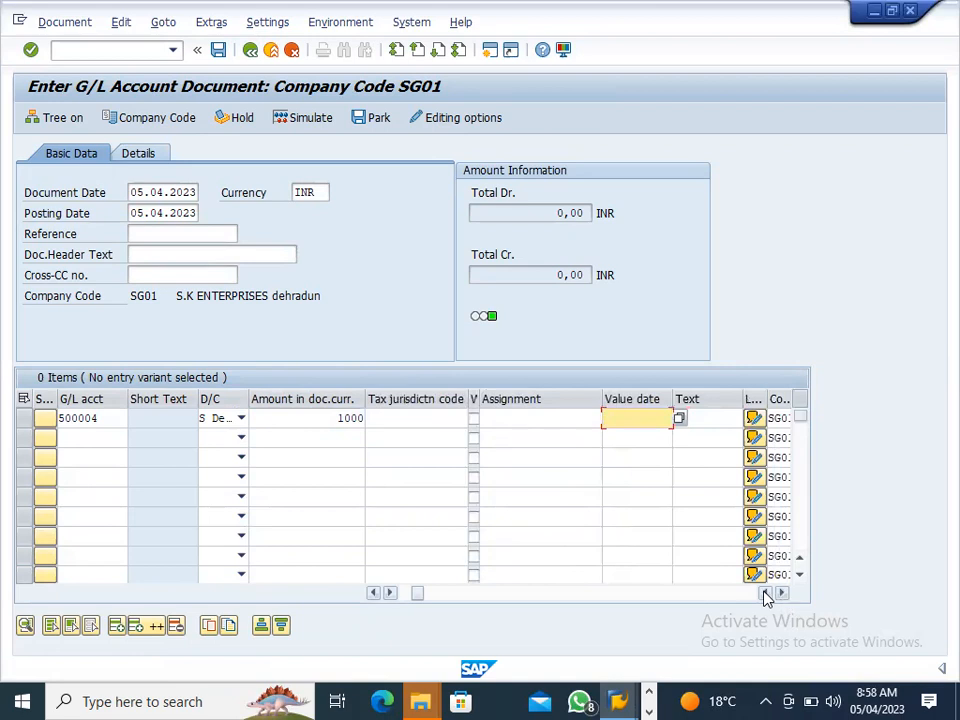
click(765, 593)
click(765, 593)
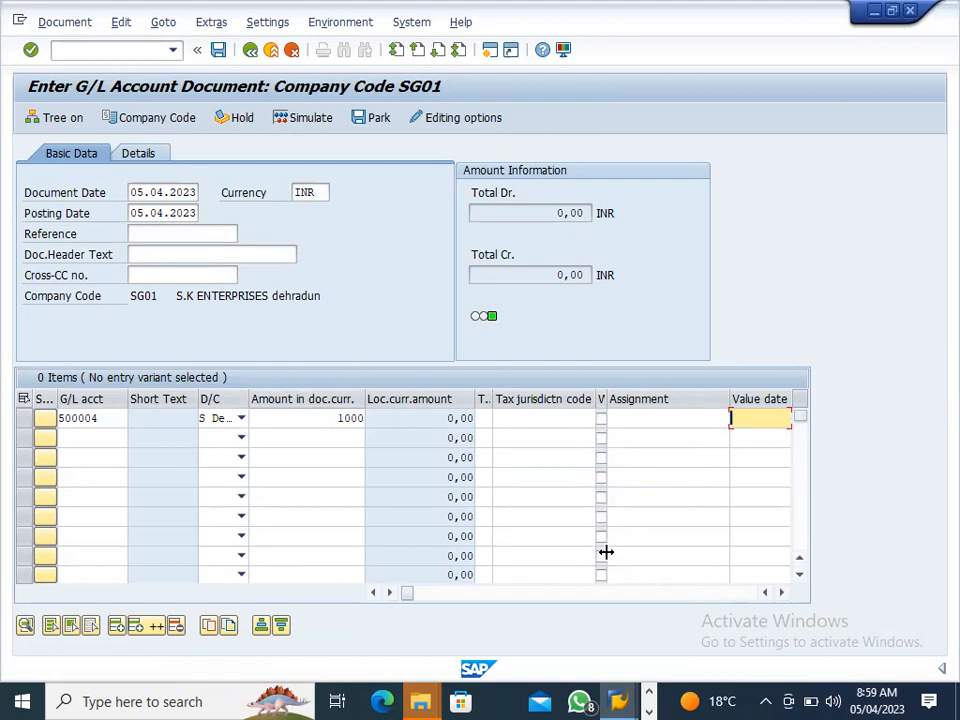
Add a second line item crediting G/L account 200006, Axis Bank Account, with 1000 INR, and validate the entries.
click(89, 438)
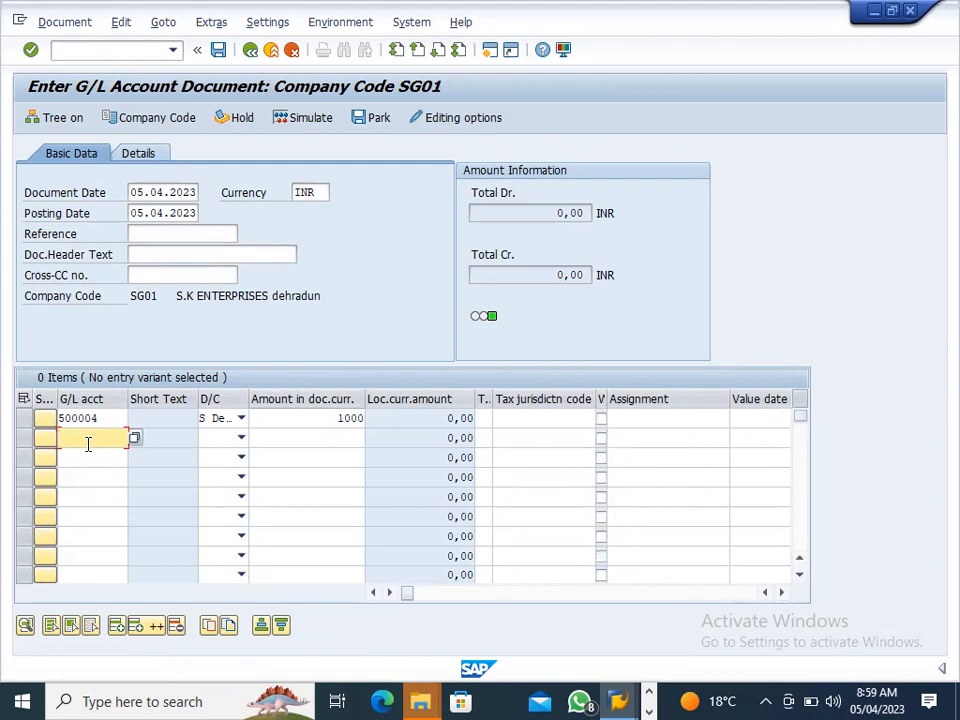
click(134, 439)
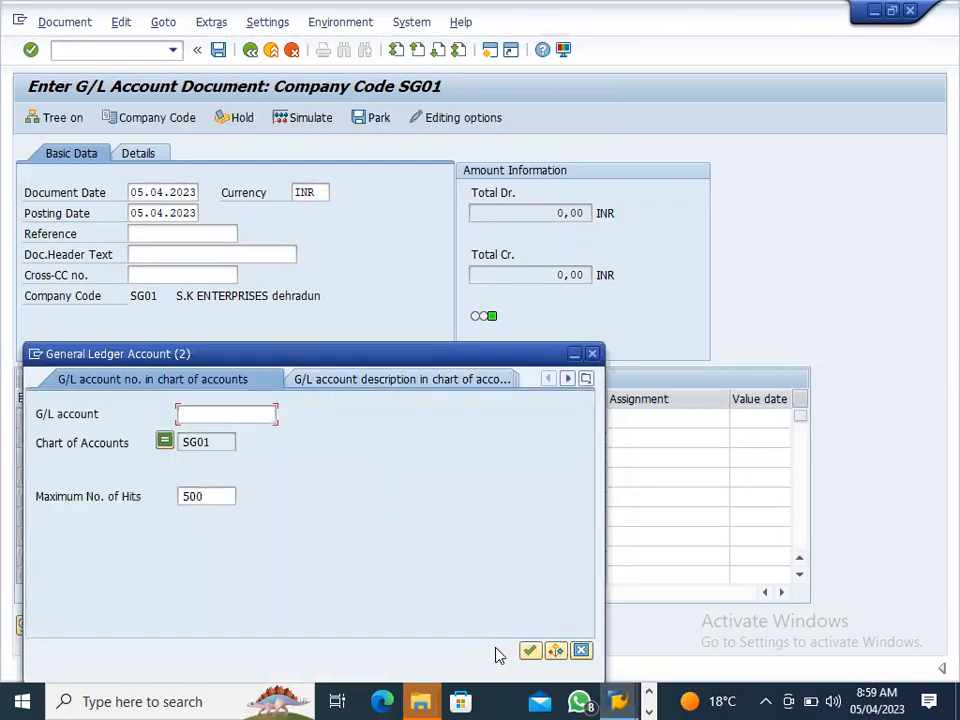
click(530, 651)
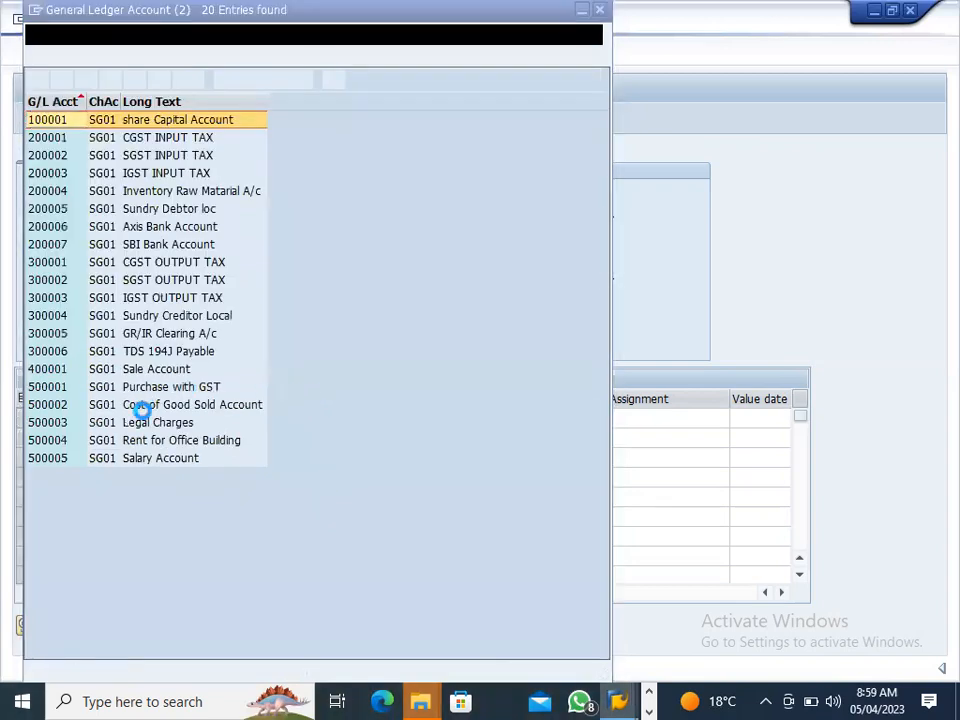
double_click(148, 229)
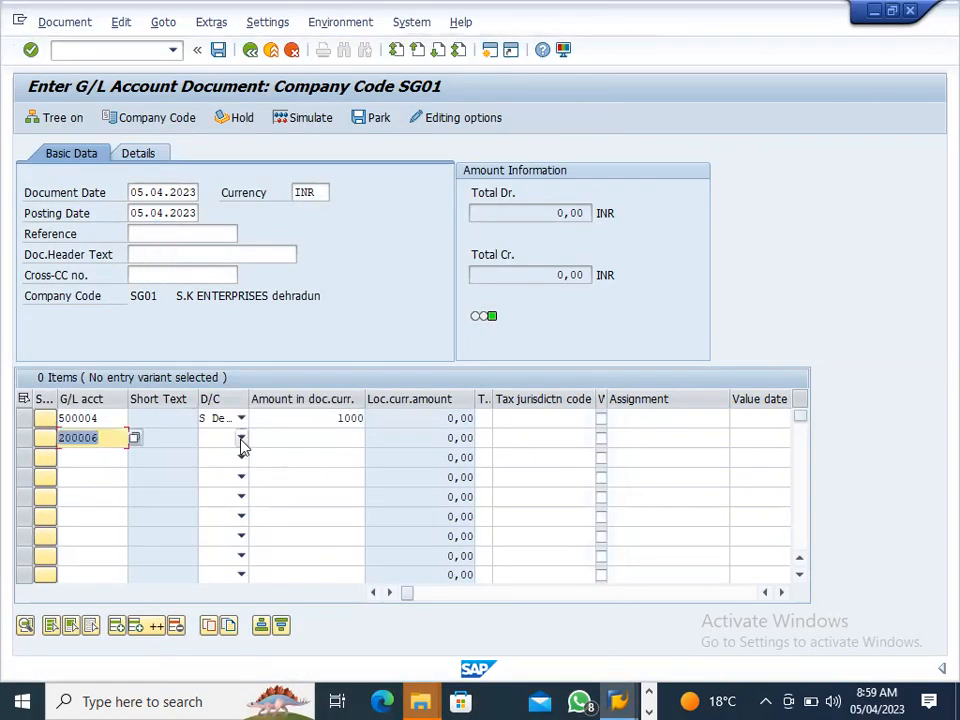
click(241, 437)
click(210, 454)
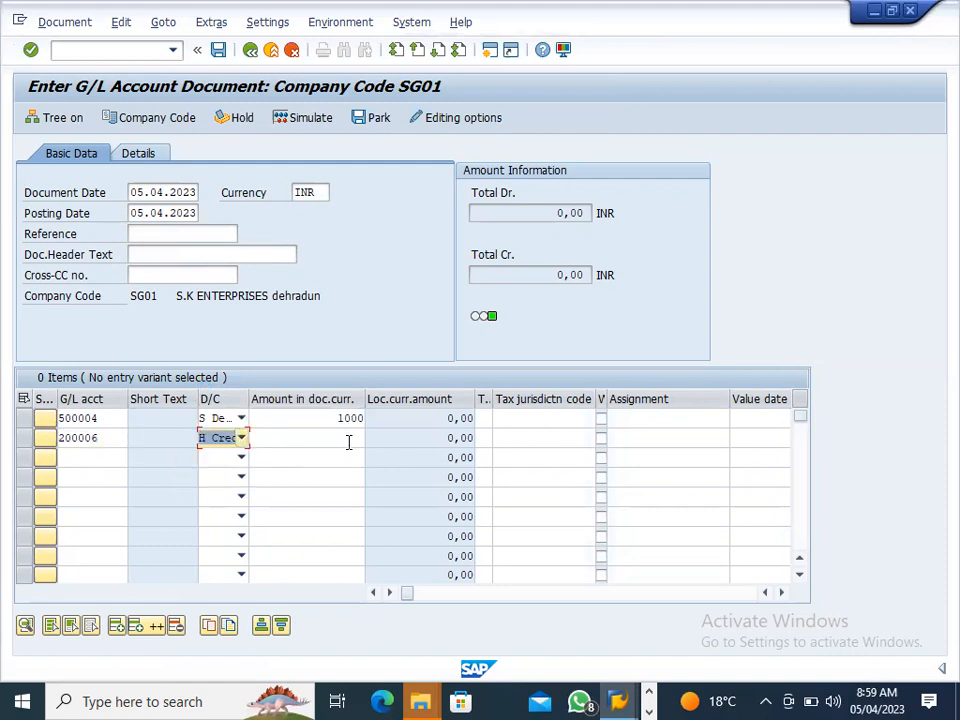
click(349, 441)
text(1000)
key(Return)
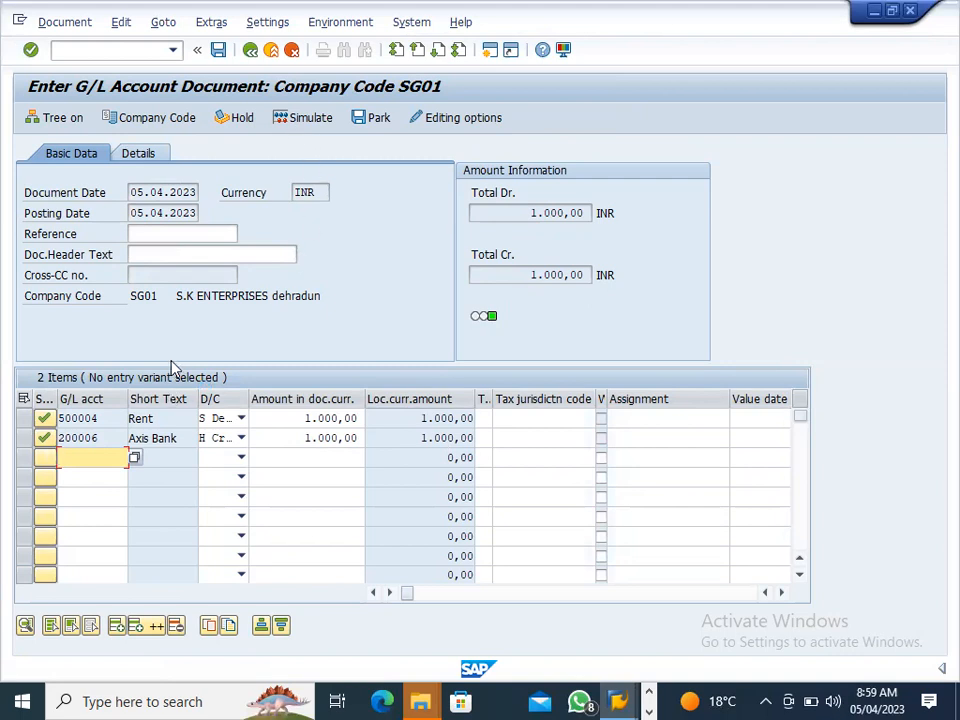
Simulate the rent payment document and post it.
click(313, 118)
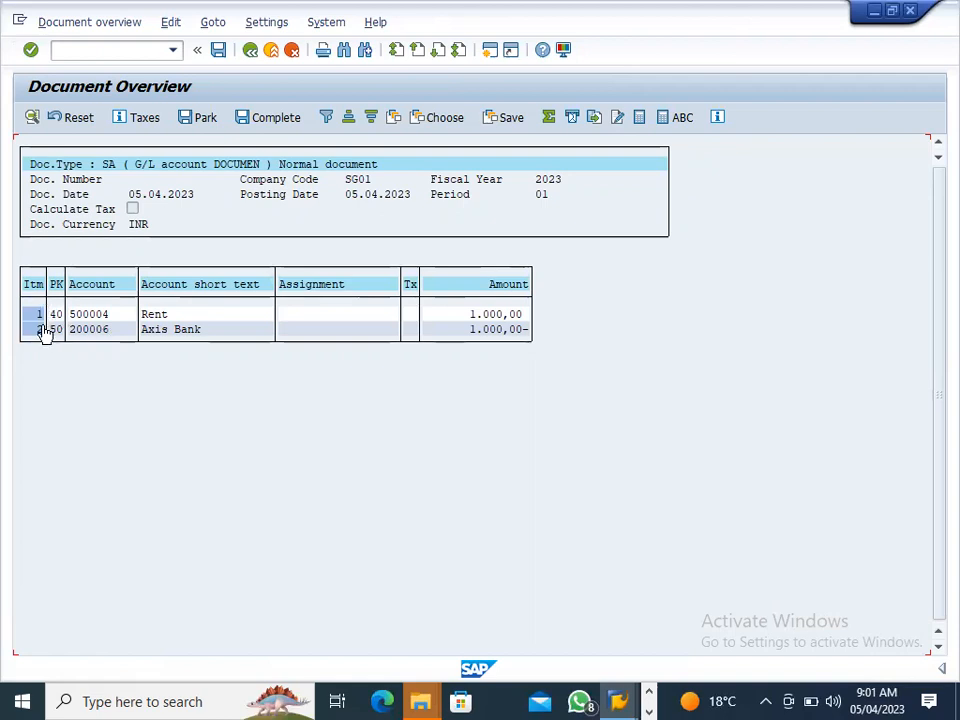
click(218, 51)
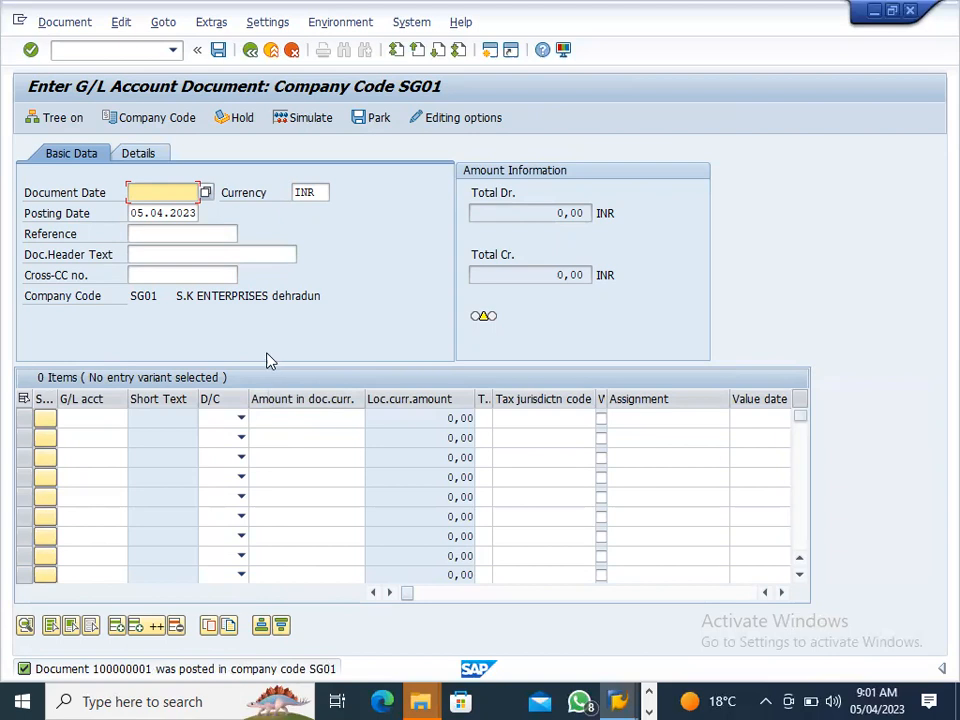
Try the /end command, and exit G/L document entry to SAP Easy Access with /n.
click(99, 51)
text(/n)
key(BackSpace)
text(end)
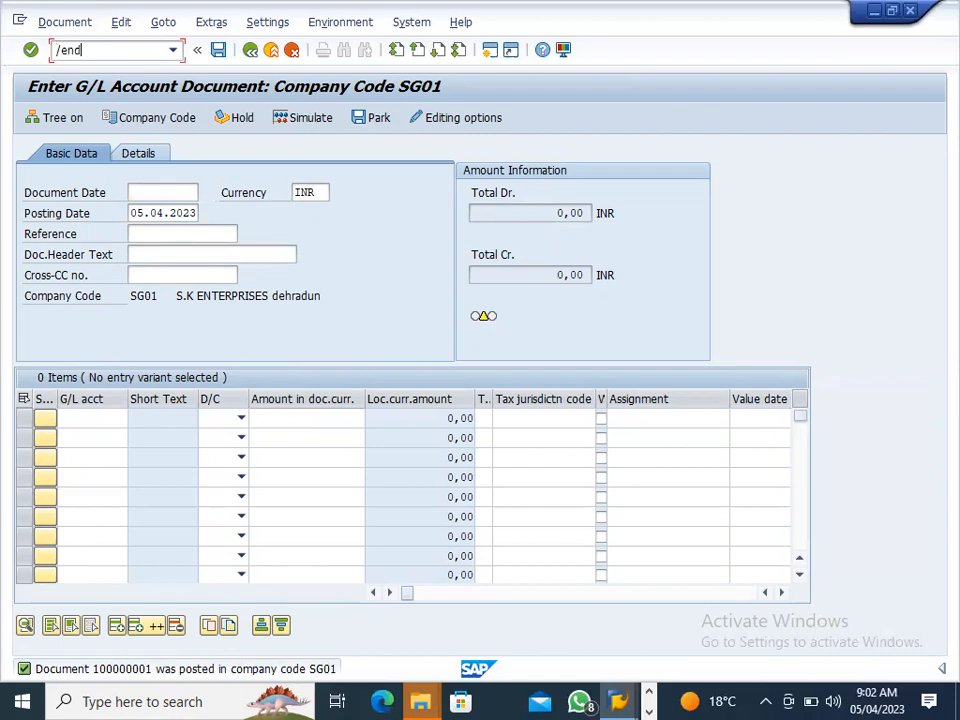
key(Return)
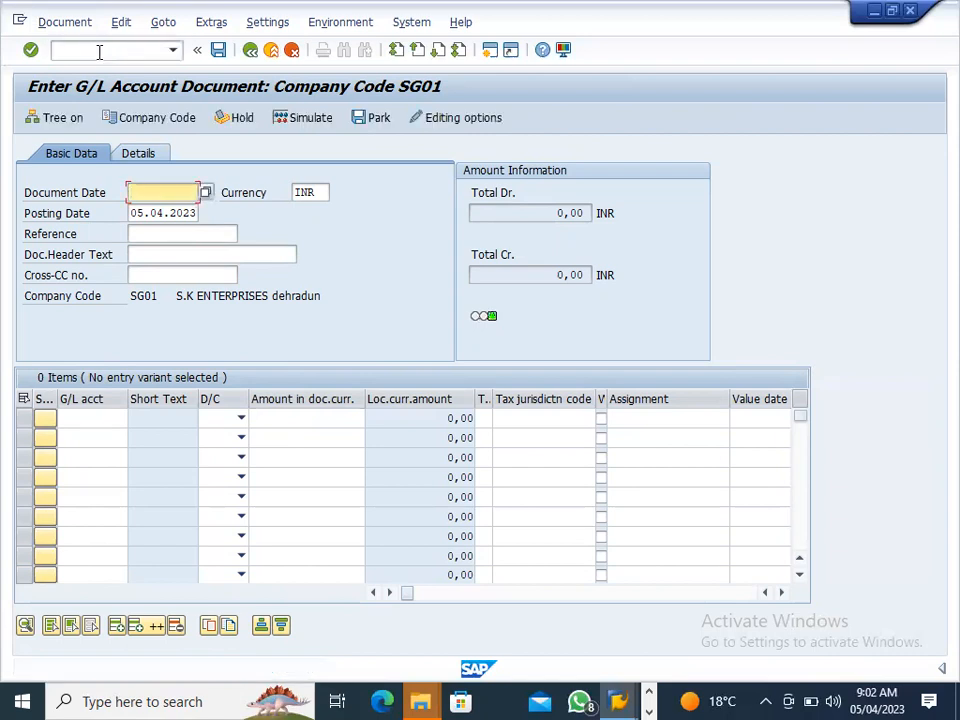
click(99, 52)
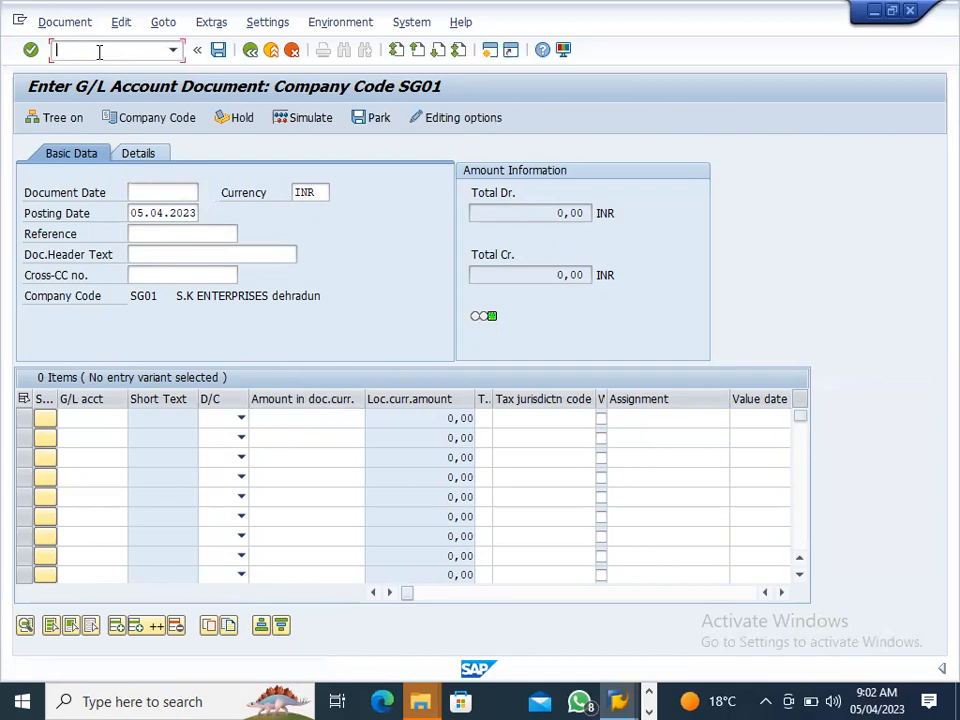
text(/n)
key(Return)
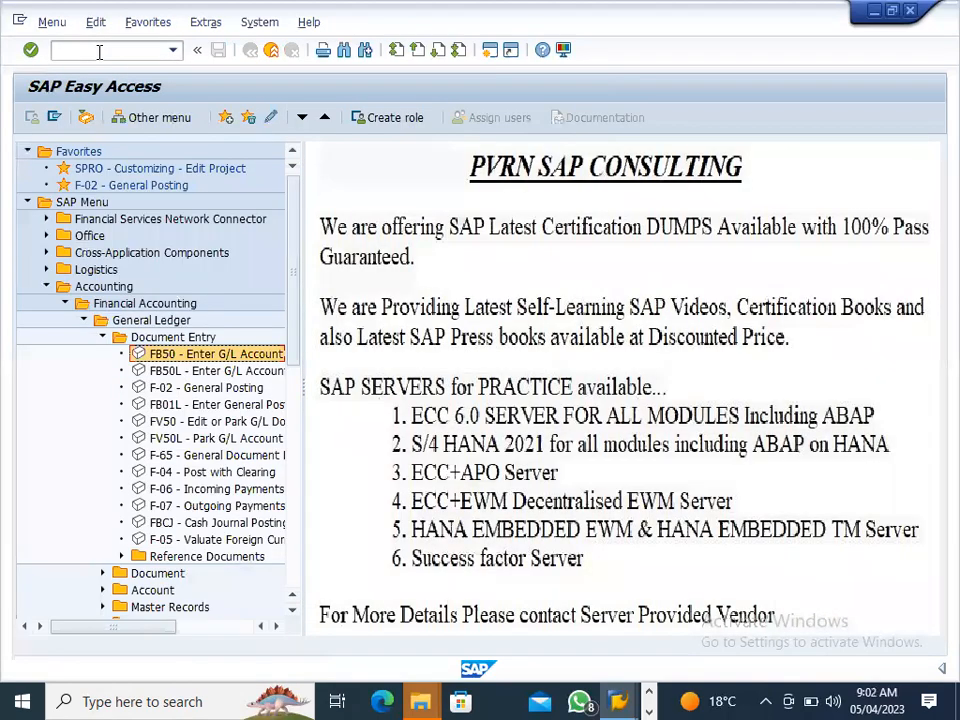
Bring up the session list with the /o command and end a session from it.
click(99, 50)
text(/o)
key(Return)
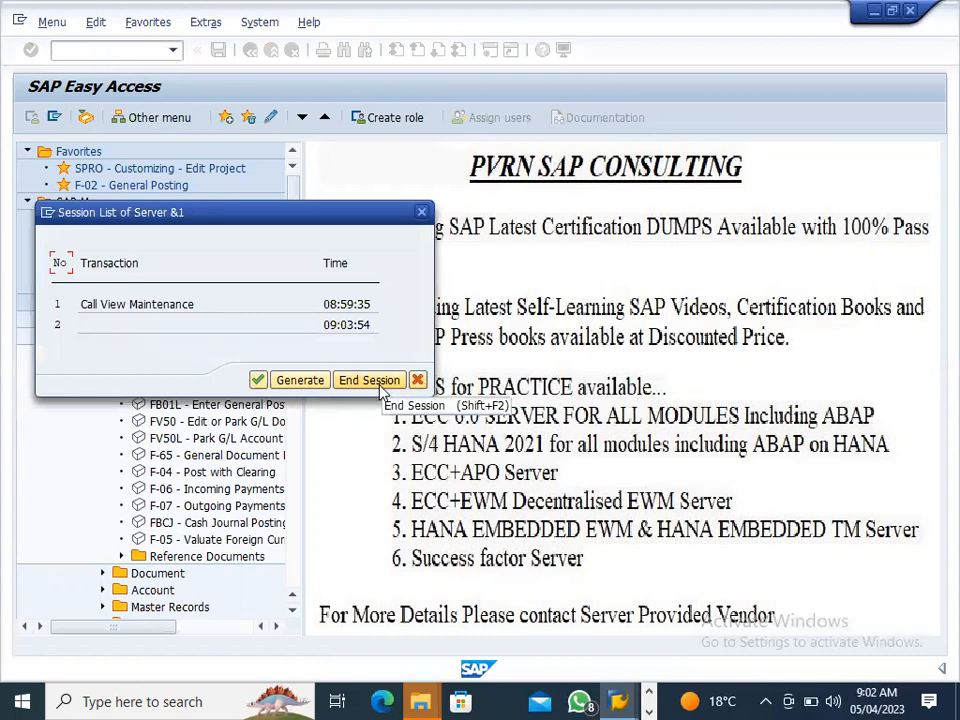
click(378, 385)
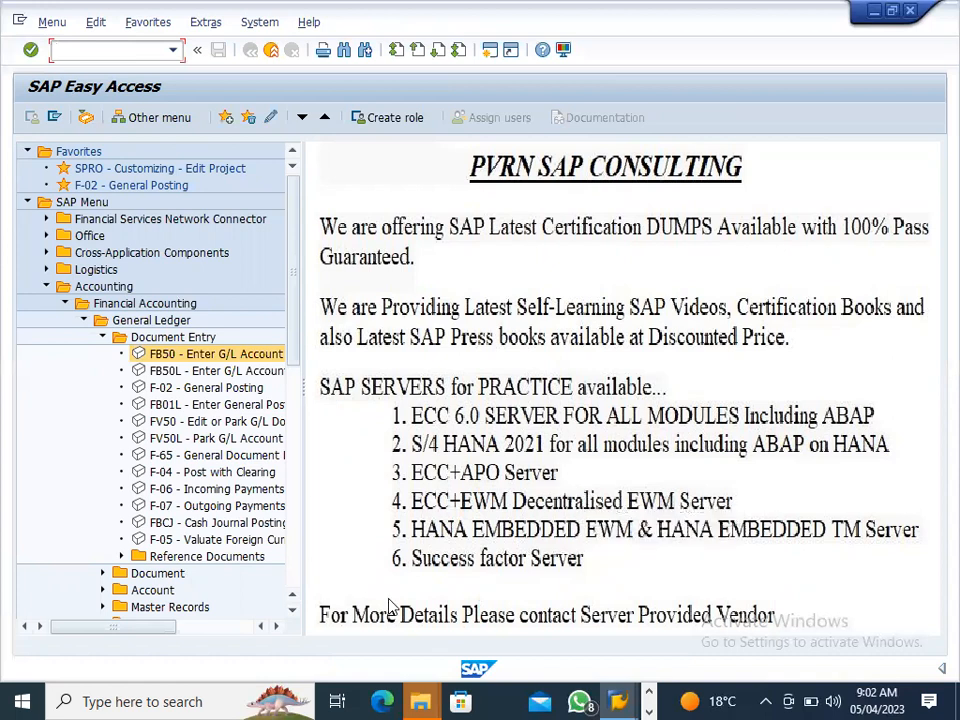
Switch to the Word assignment document and review General Ledger Accounting tasks 5 to 13.
click(427, 696)
click(648, 711)
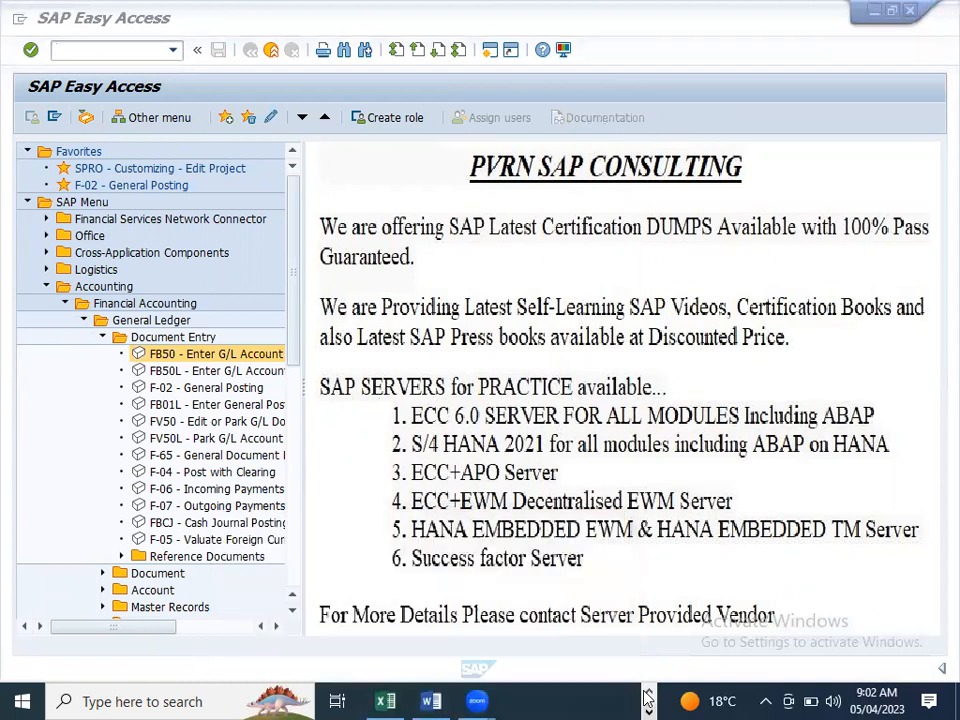
click(431, 701)
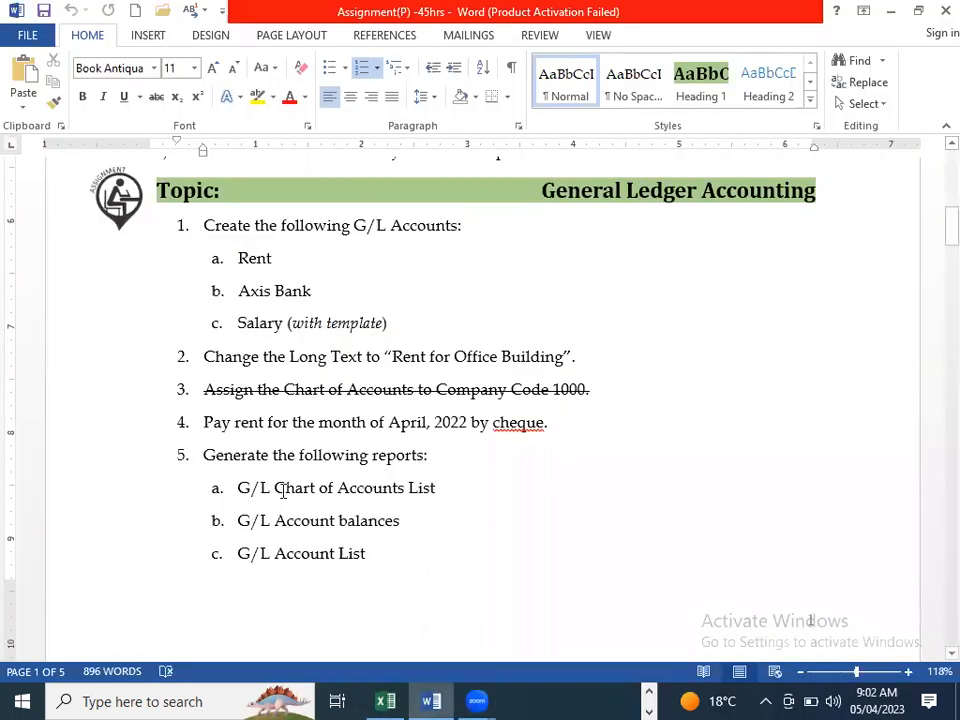
scroll(364, 500, down, 2)
scroll(364, 500, down, 10)
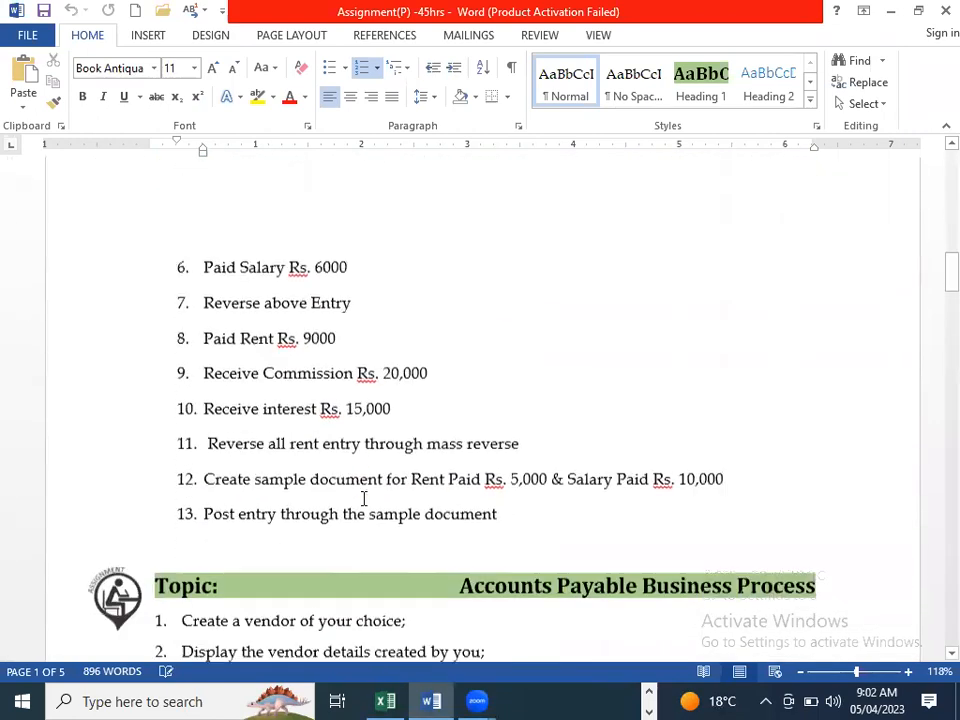
scroll(364, 500, up, 2)
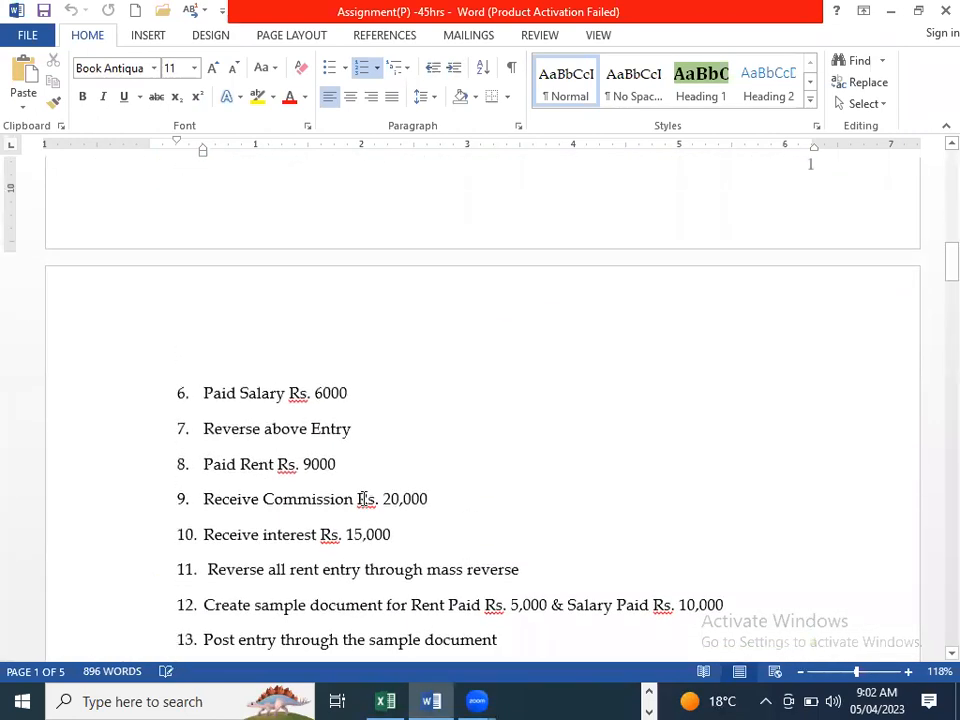